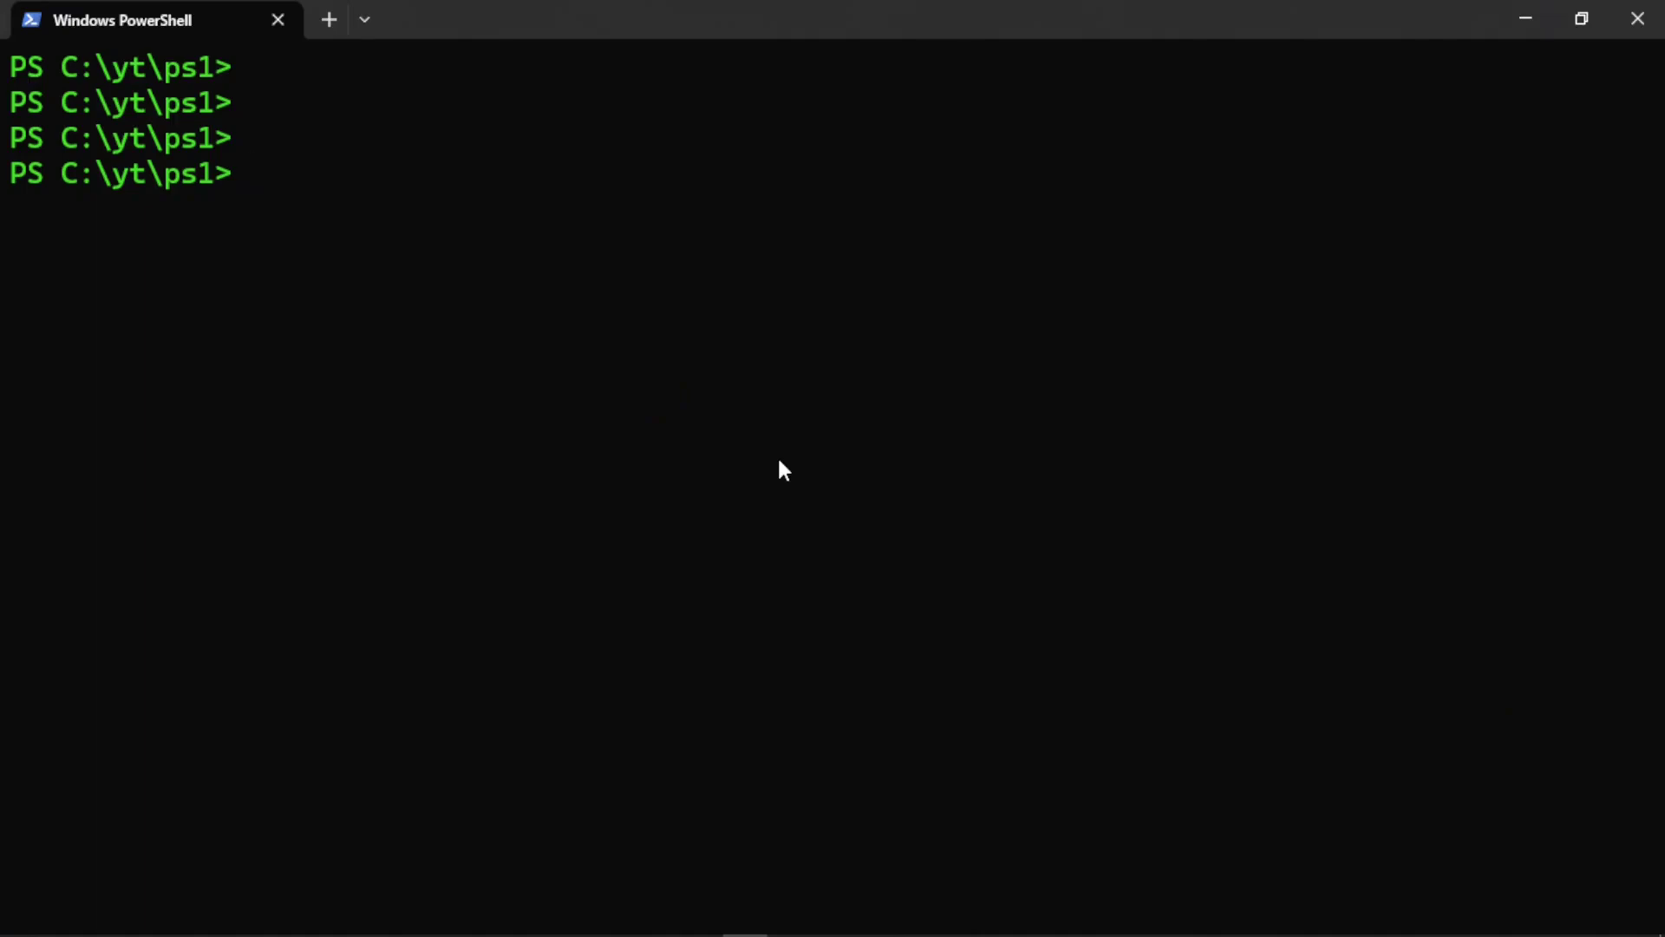
- Print the text "ps1 taks scheduling course" to the console with write-host
key(ctrl+plus)
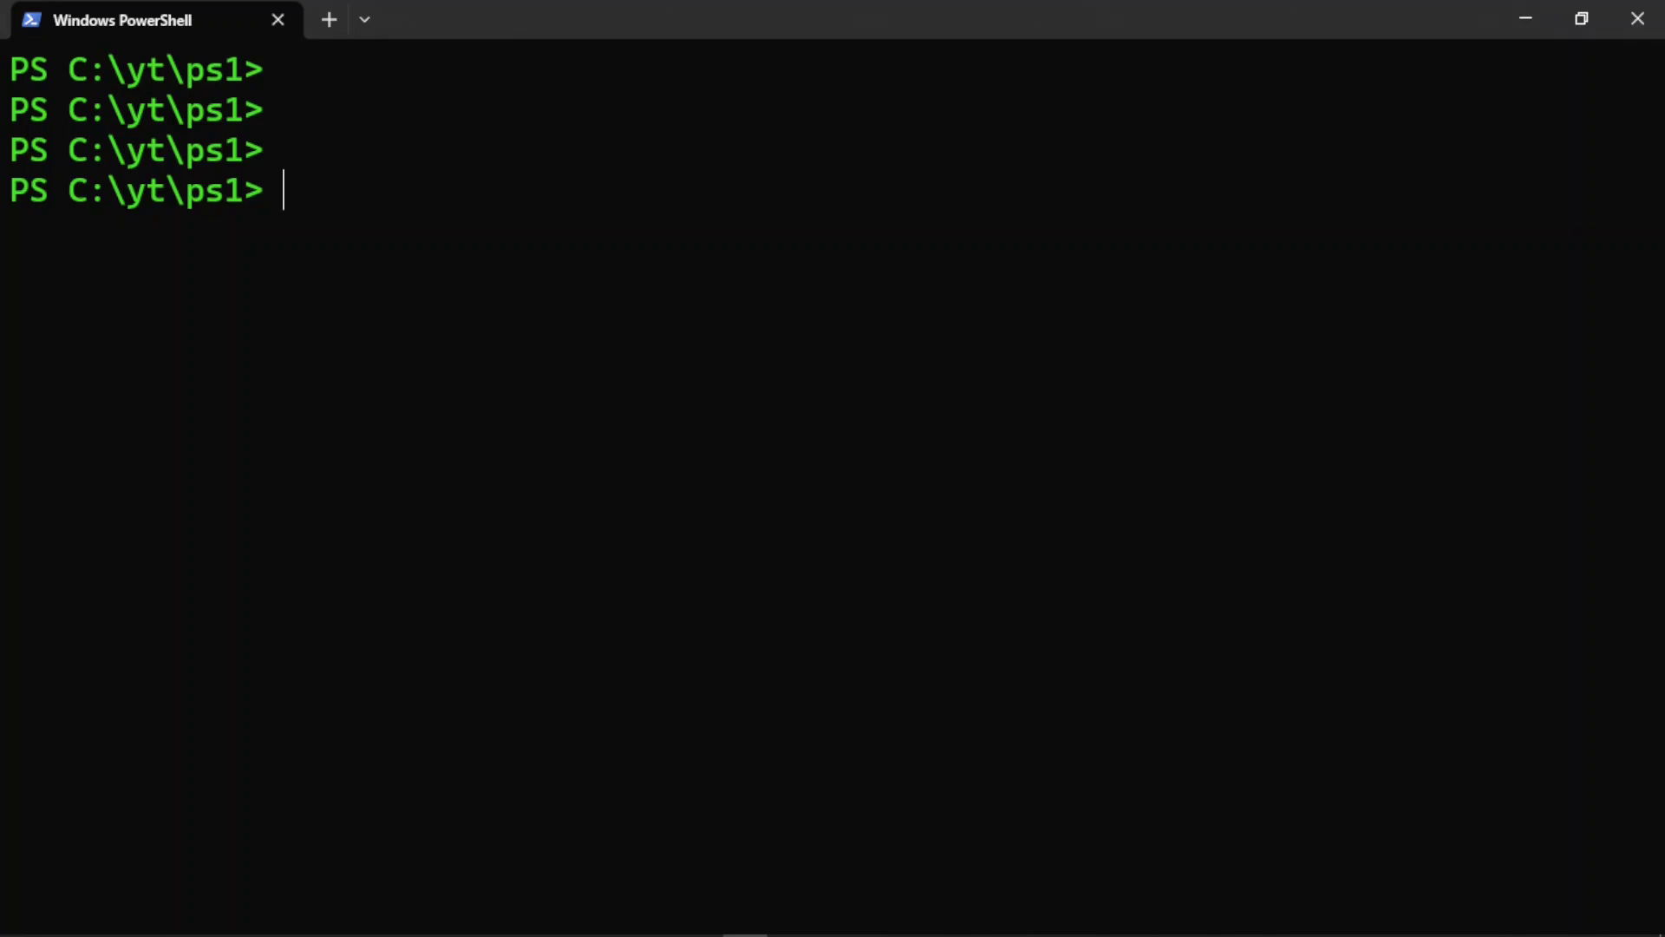
text(write-host "")
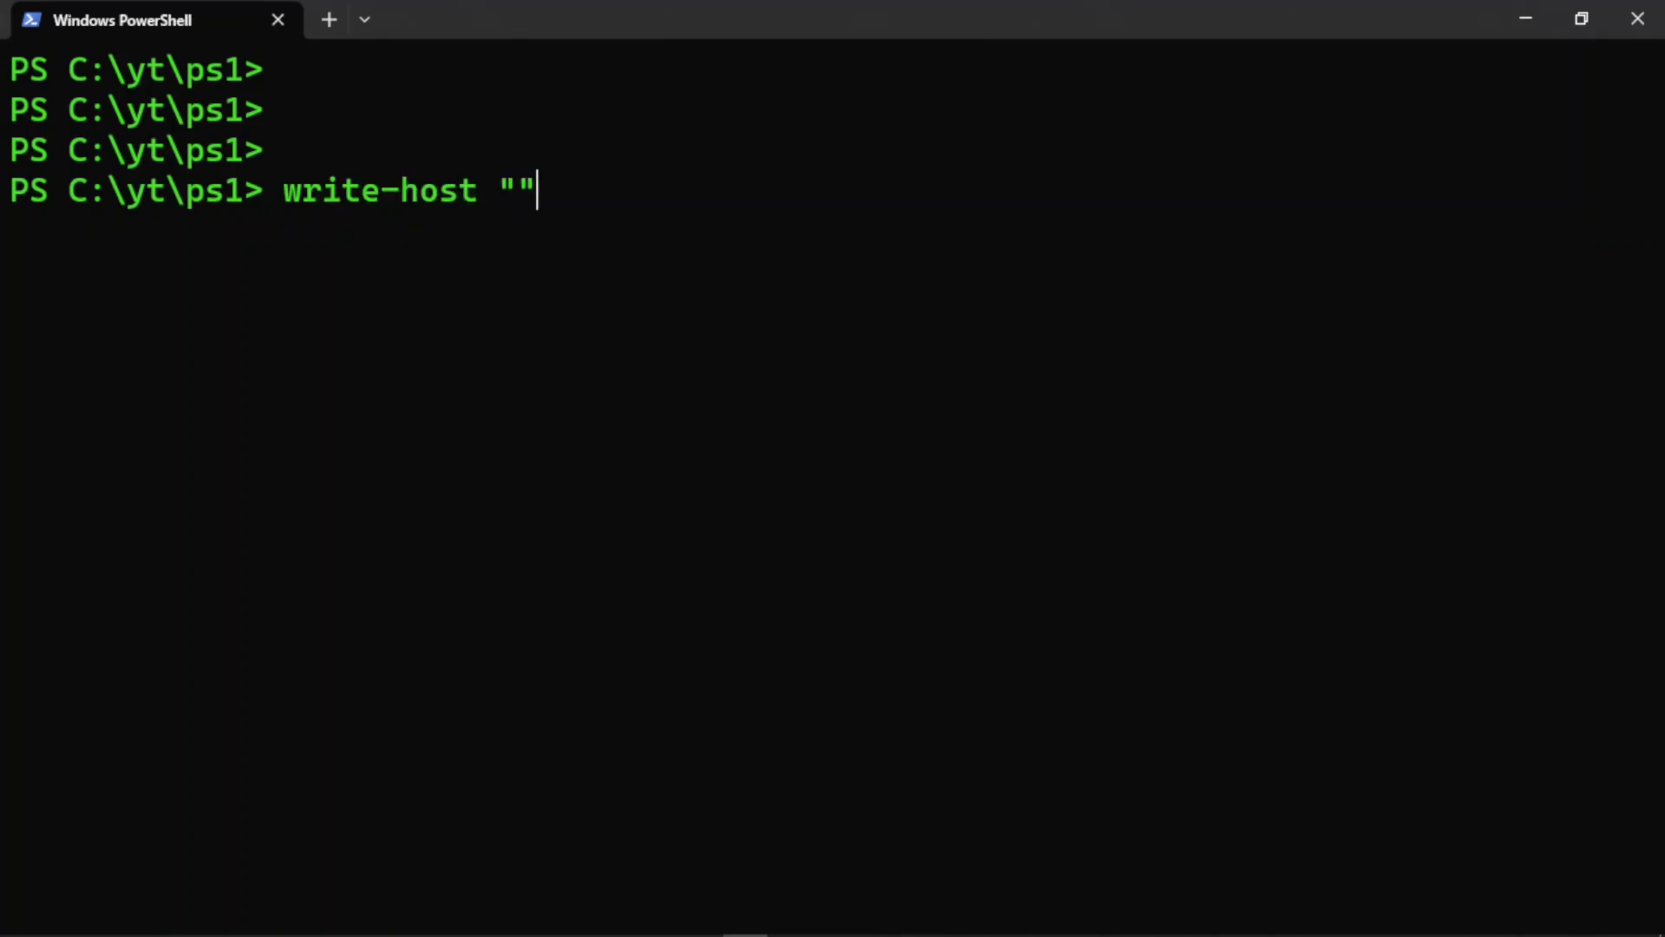
key(Left)
text(ps1 tsk)
key(BackSpace)
key(BackSpace)
key(BackSpace)
text(aks sched)
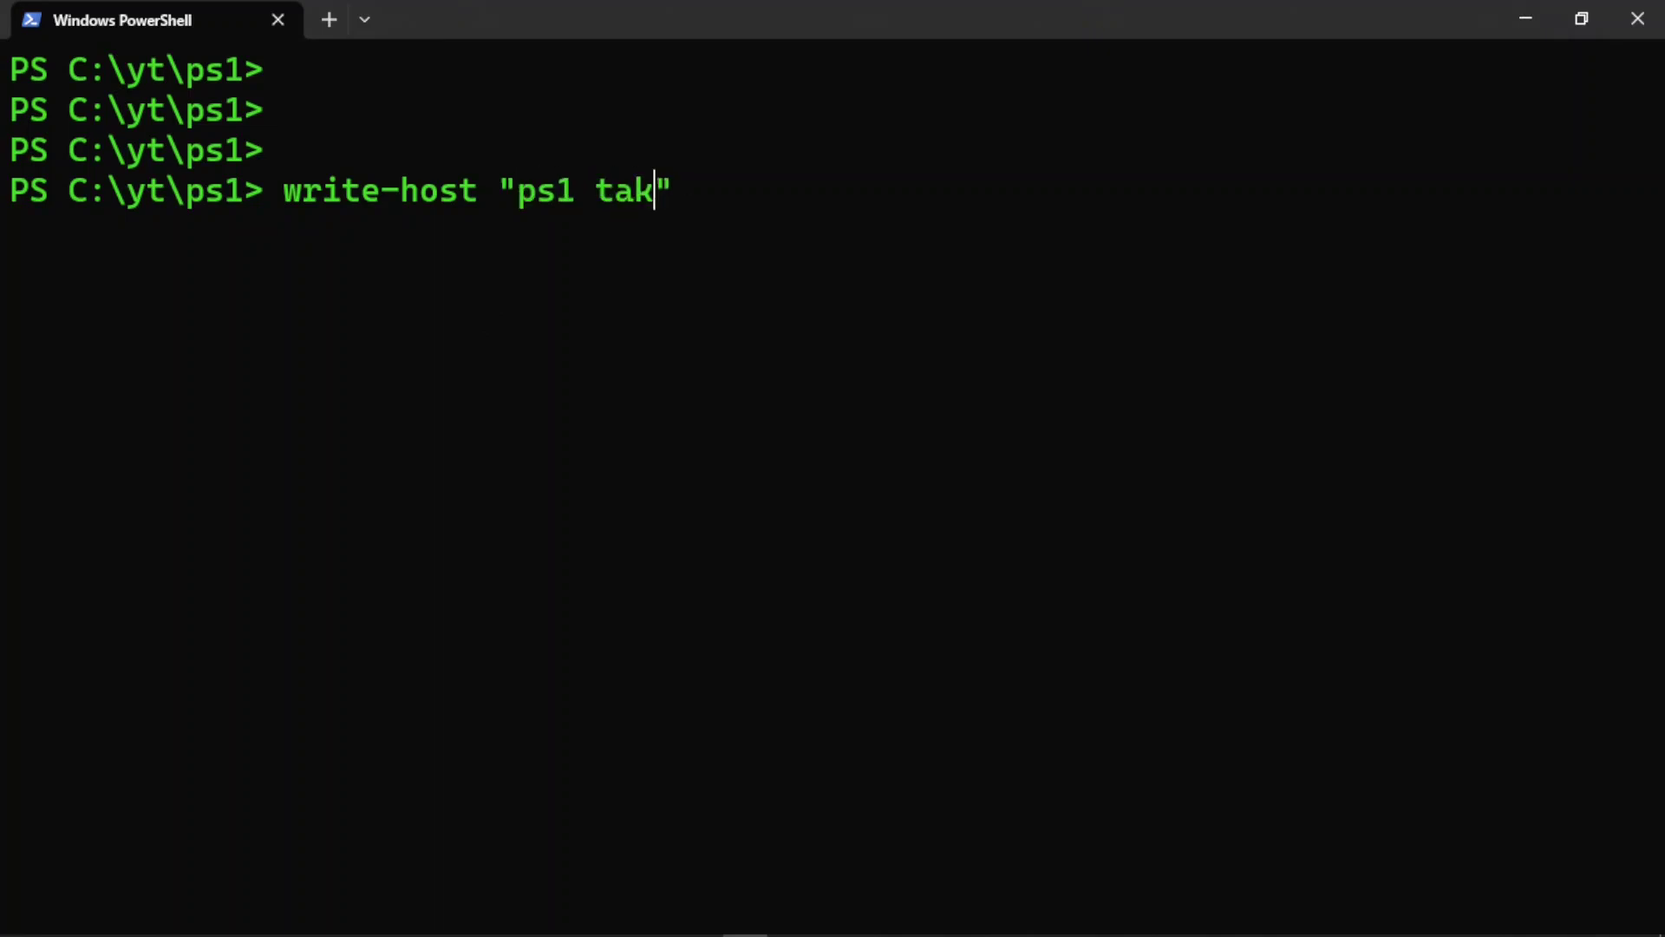
text(ulin)
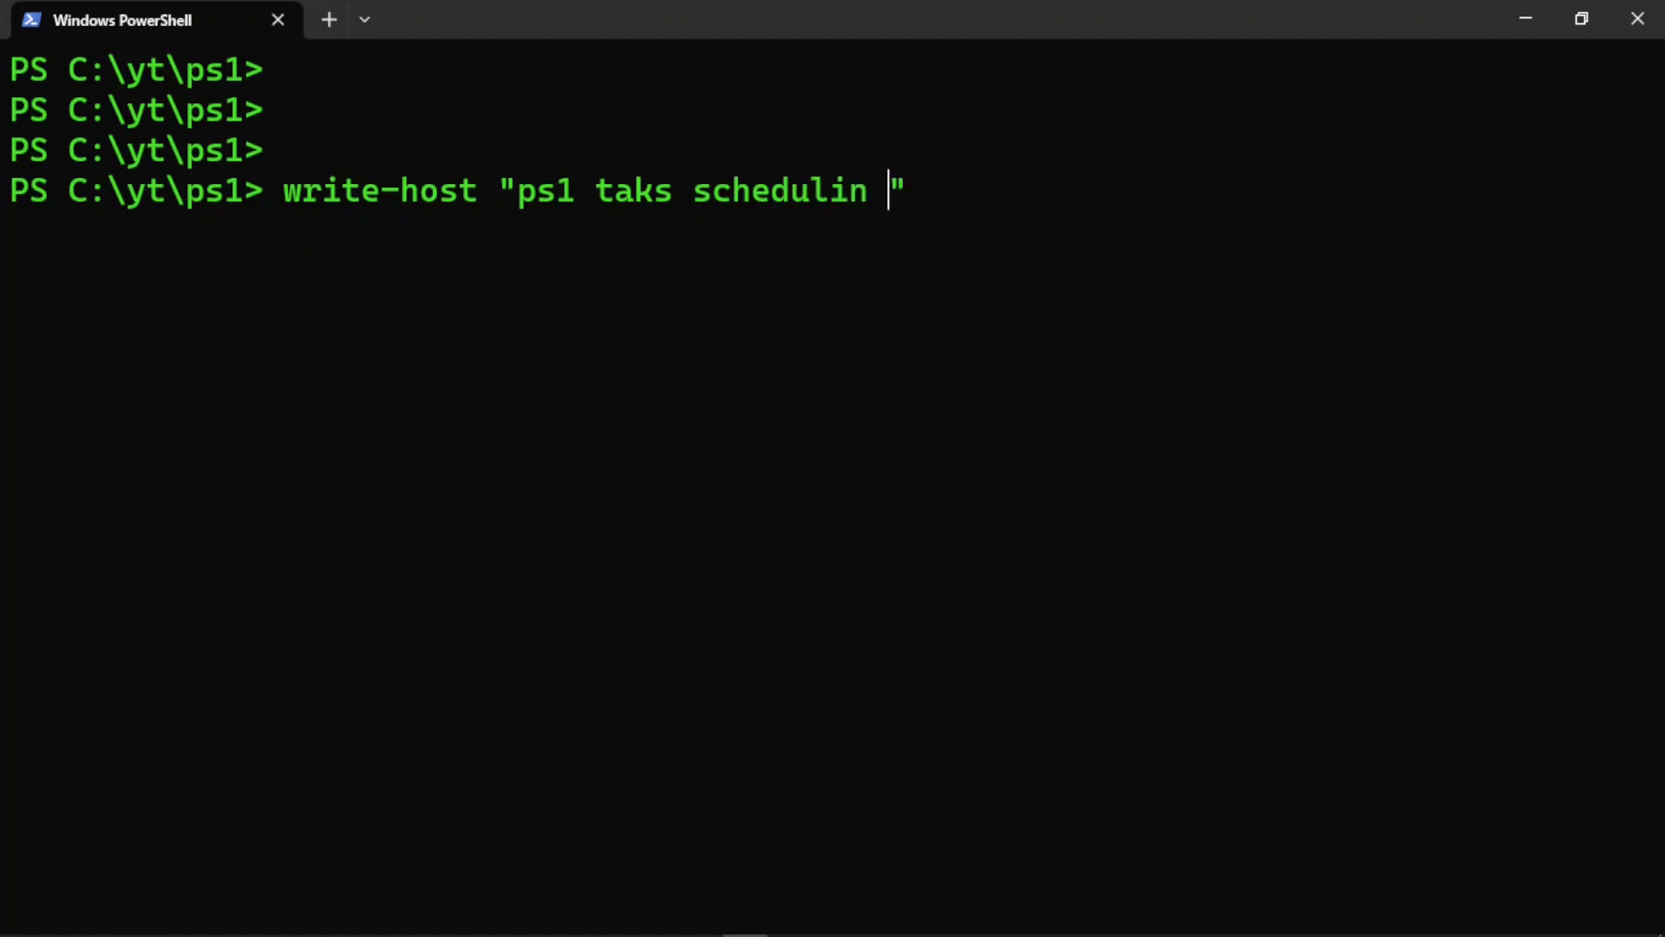
key(BackSpace)
text(g course)
key(Return)
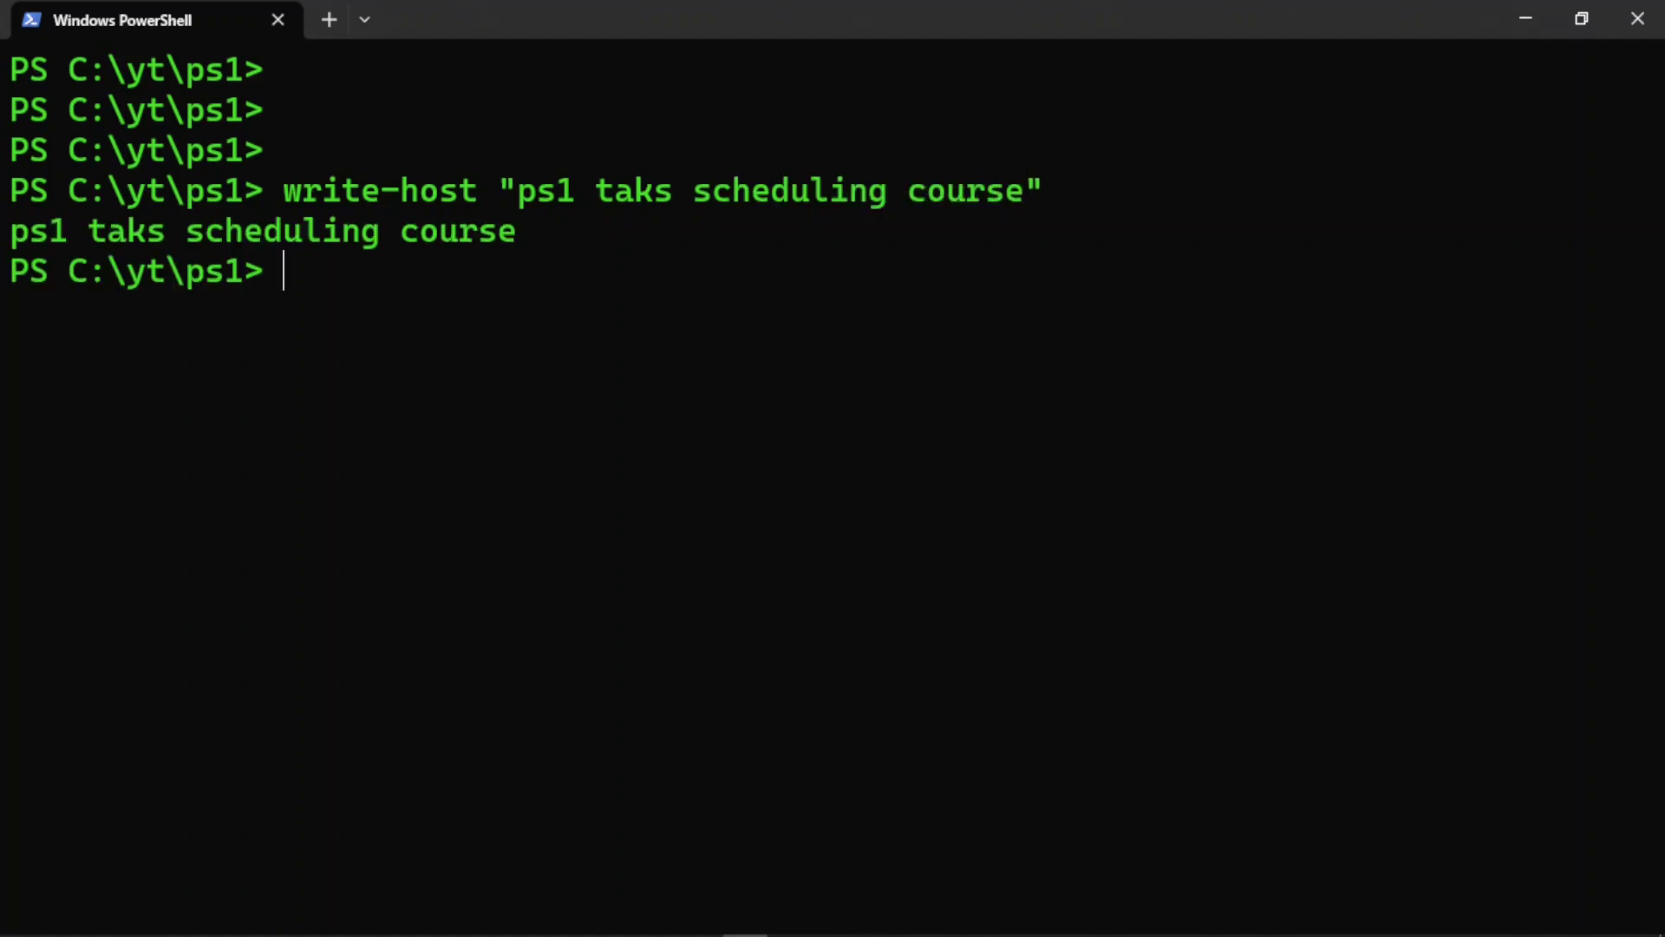
- Search Windows for "task sch" and launch Task Scheduler
key(alt+Tab)
key(alt+shift+Tab)
key(super)
text(task sch)
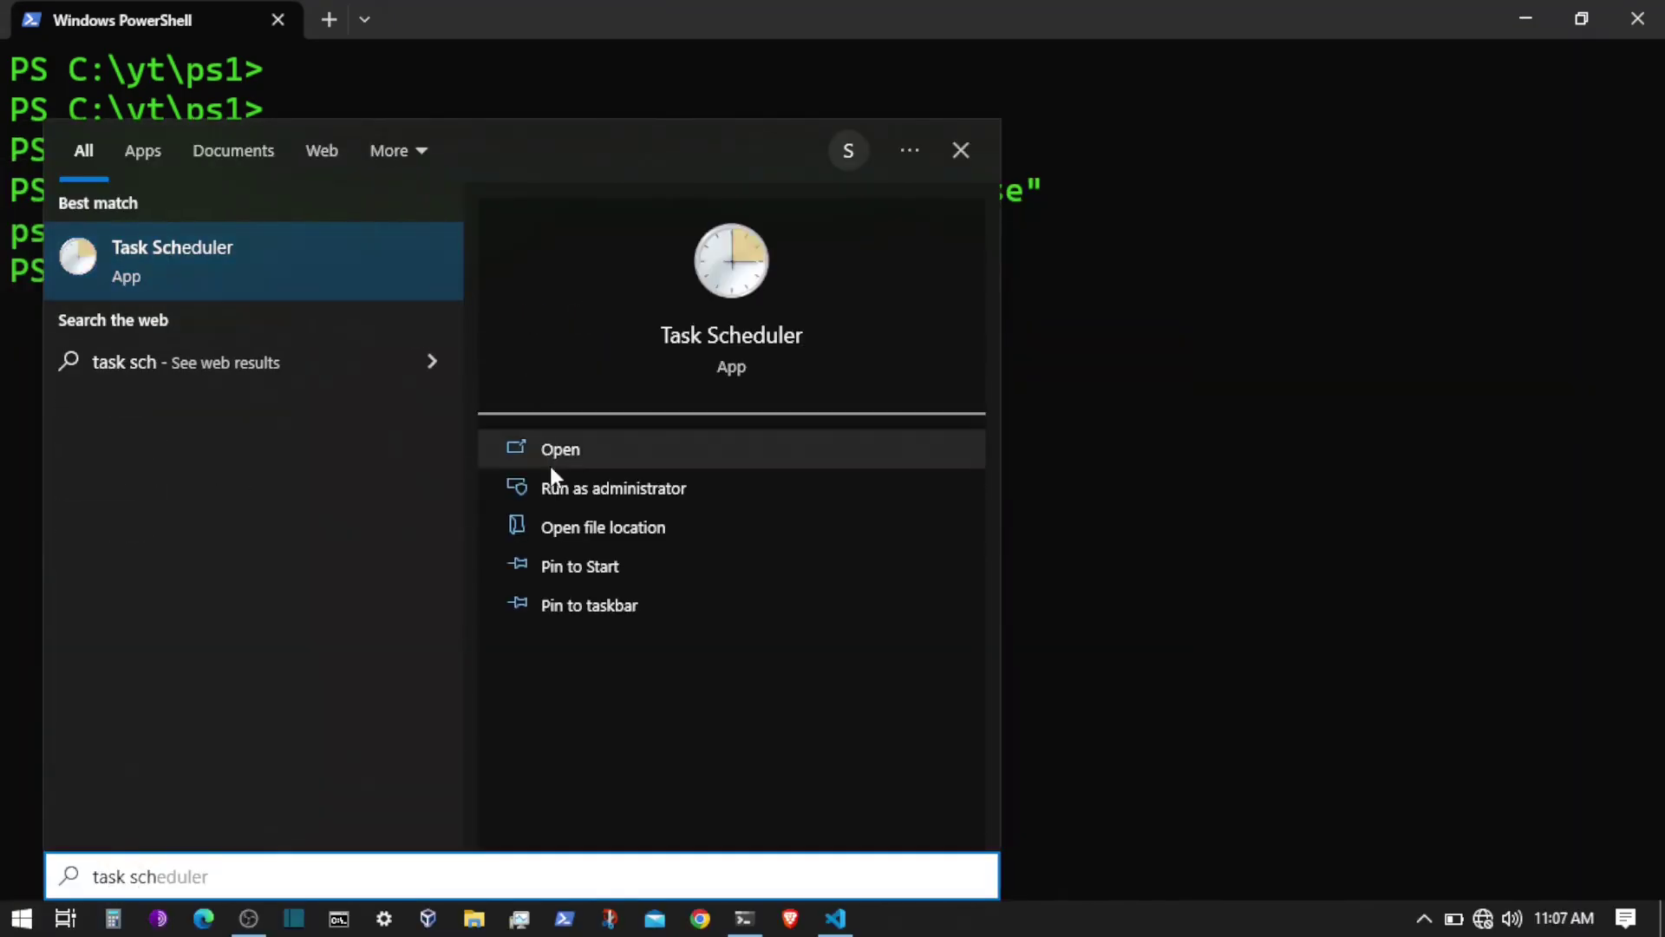
click(553, 485)
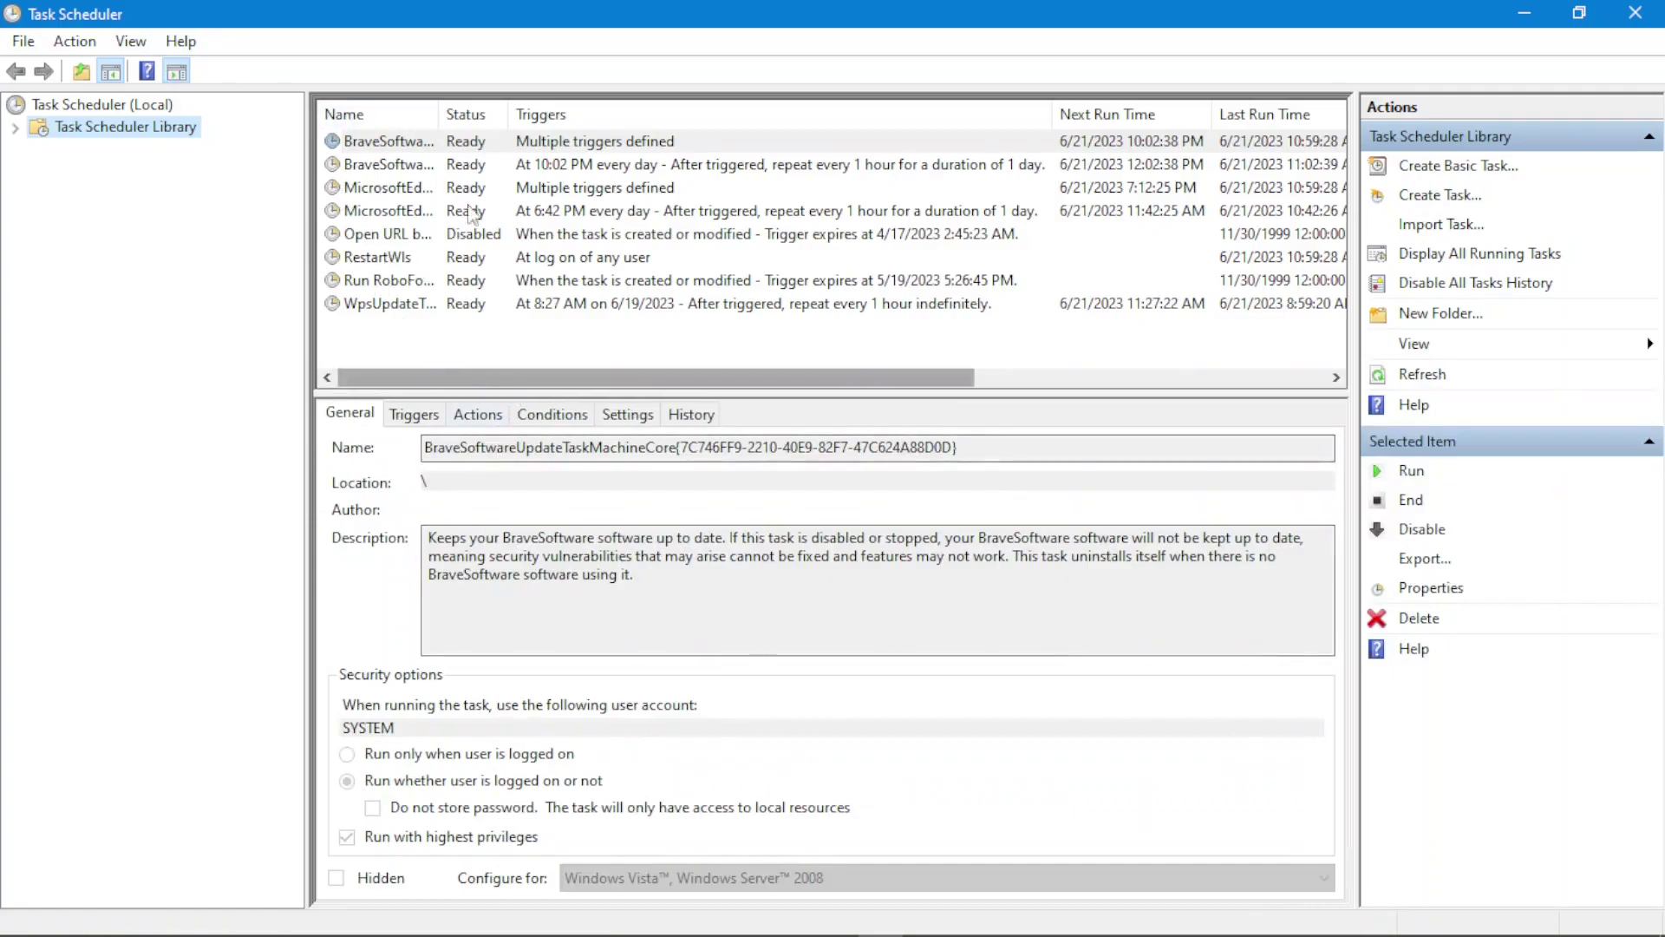
- Resize the Name column and narrow the Triggers column in the task list to examine the triggers and run times
drag(437, 107, 538, 108)
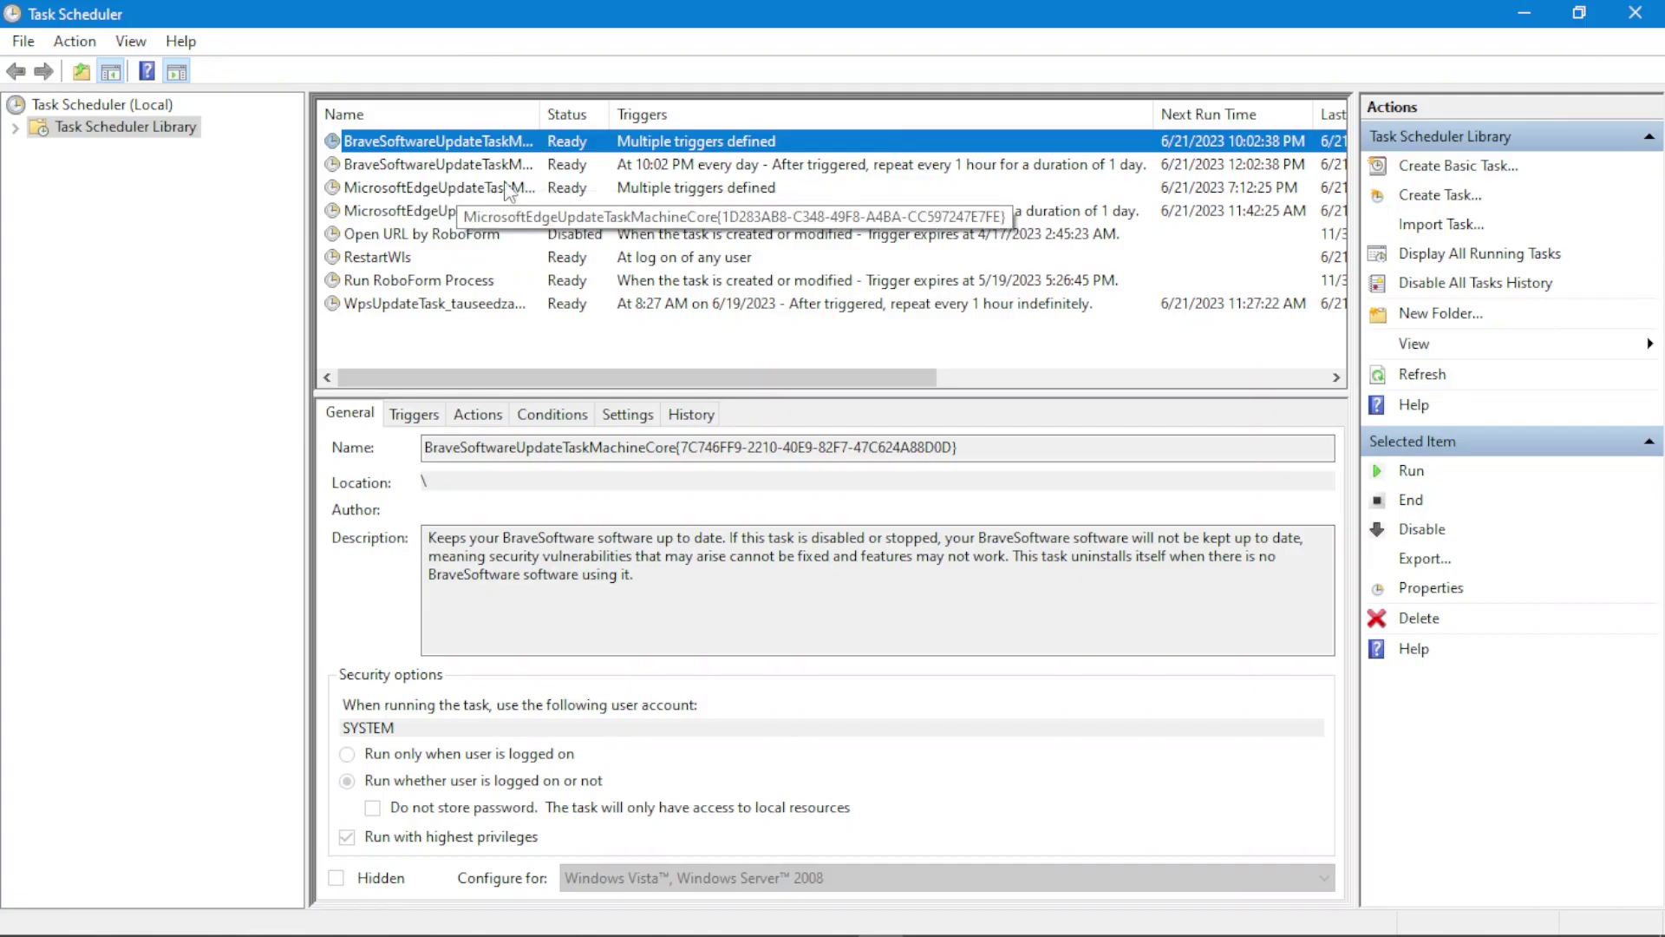
drag(547, 126, 475, 114)
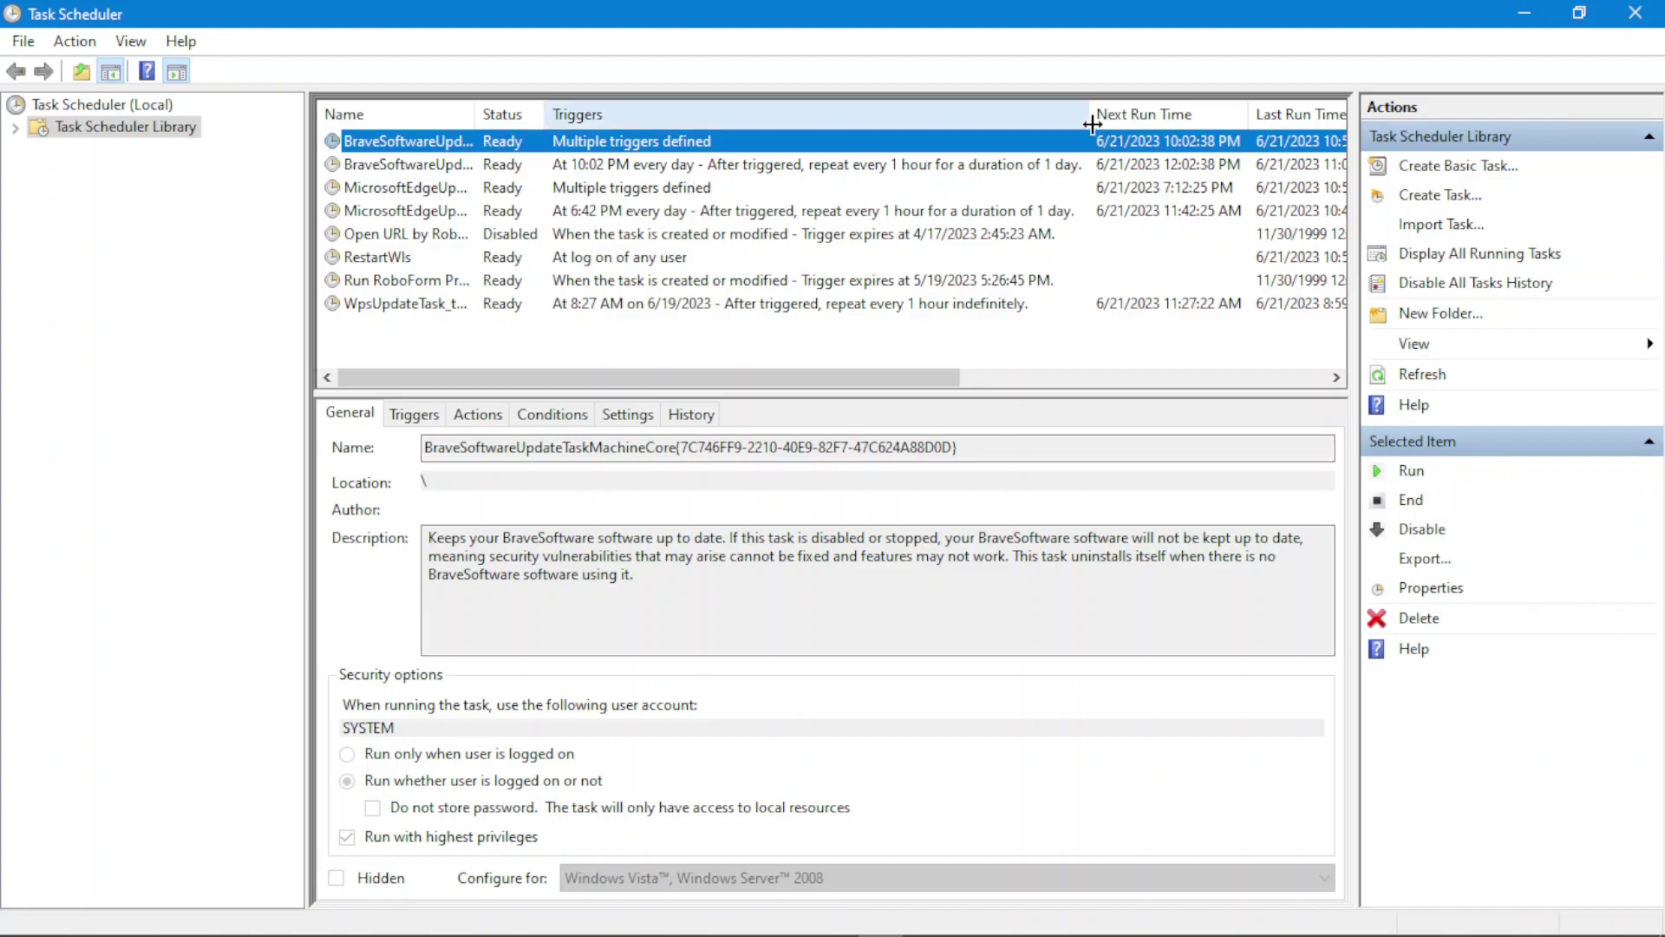
drag(1091, 125, 857, 125)
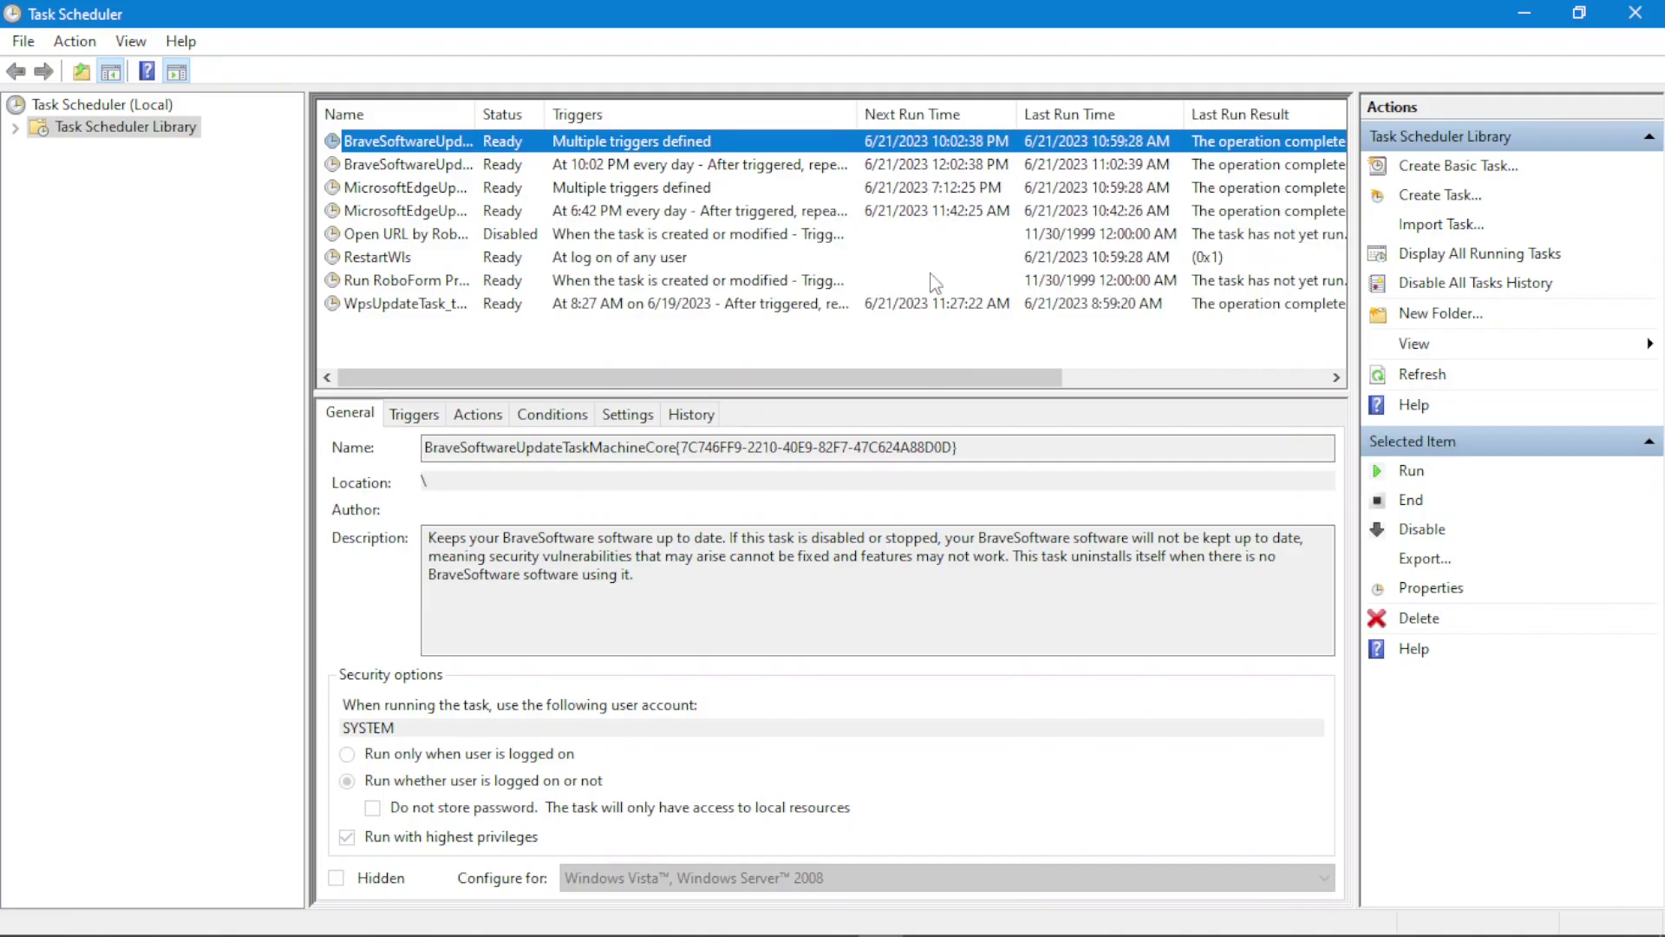
click(764, 305)
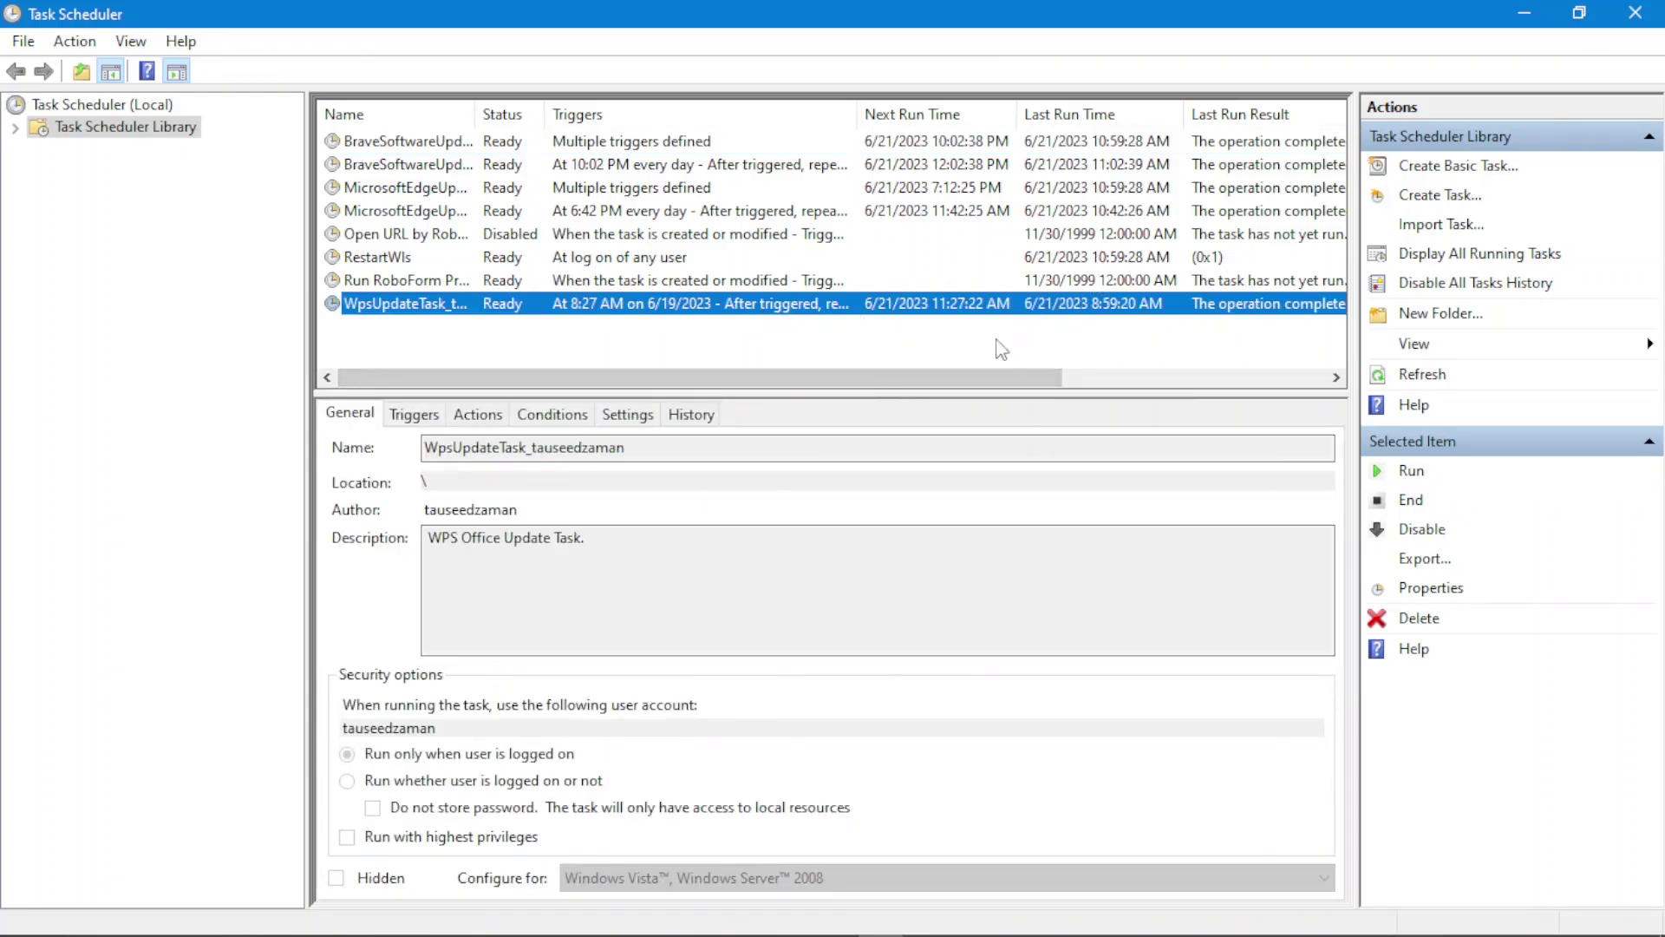
drag(858, 102, 740, 105)
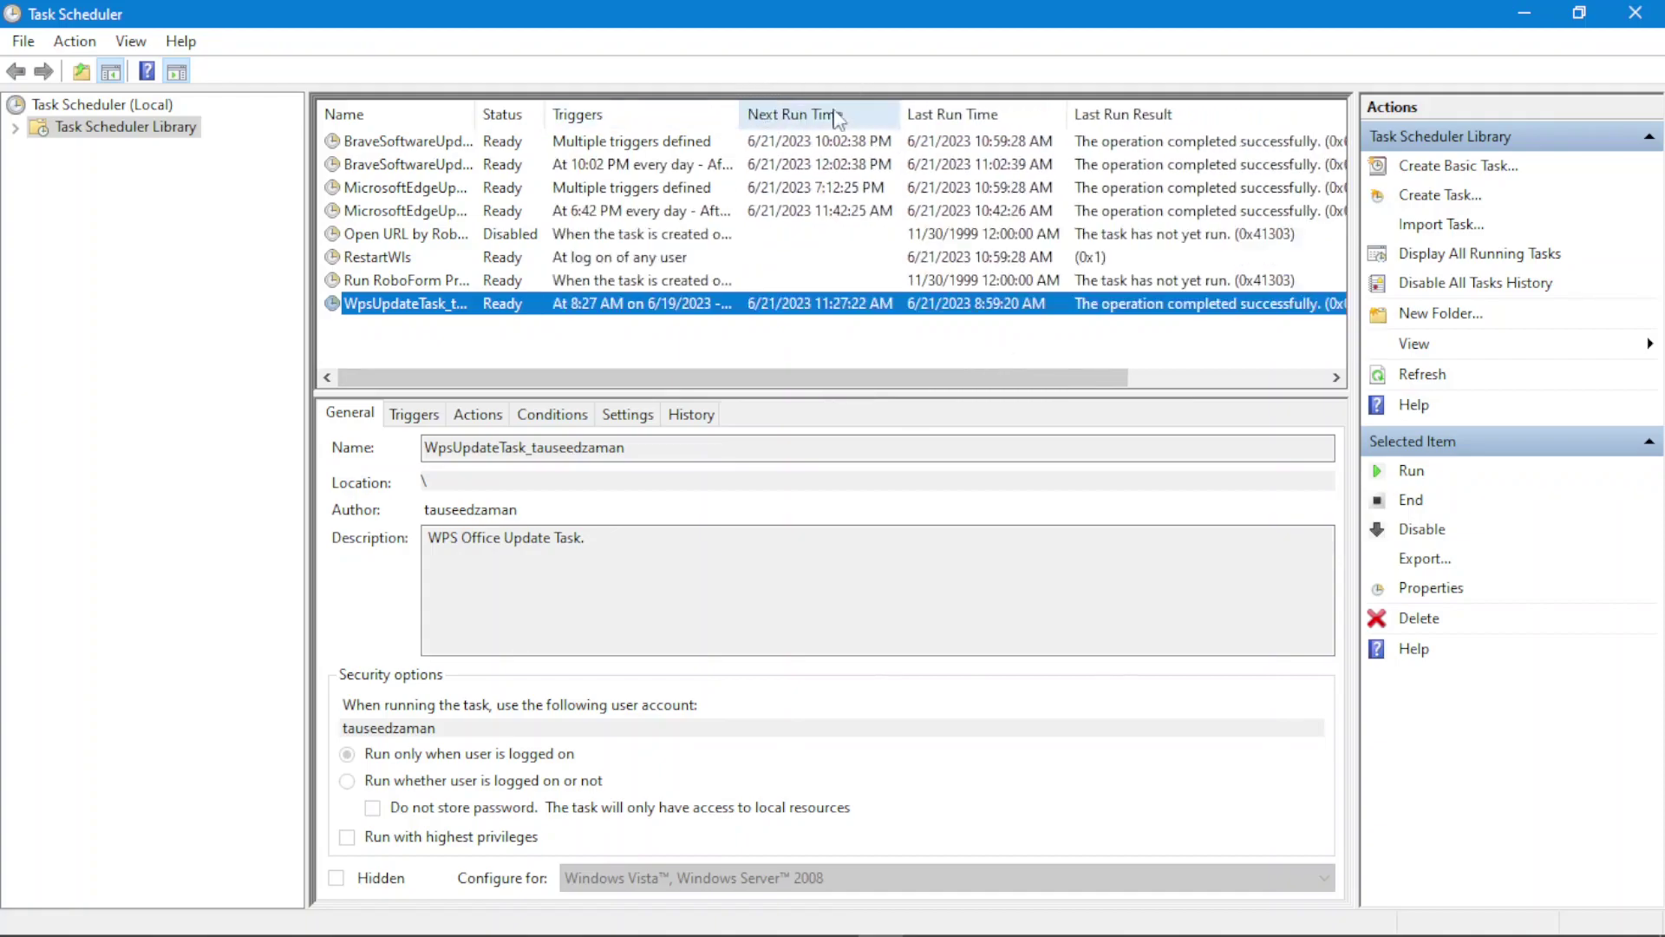
- Narrow the Last Run Time column and examine the Last Run Result and Author columns of the task list
drag(1063, 108, 1038, 111)
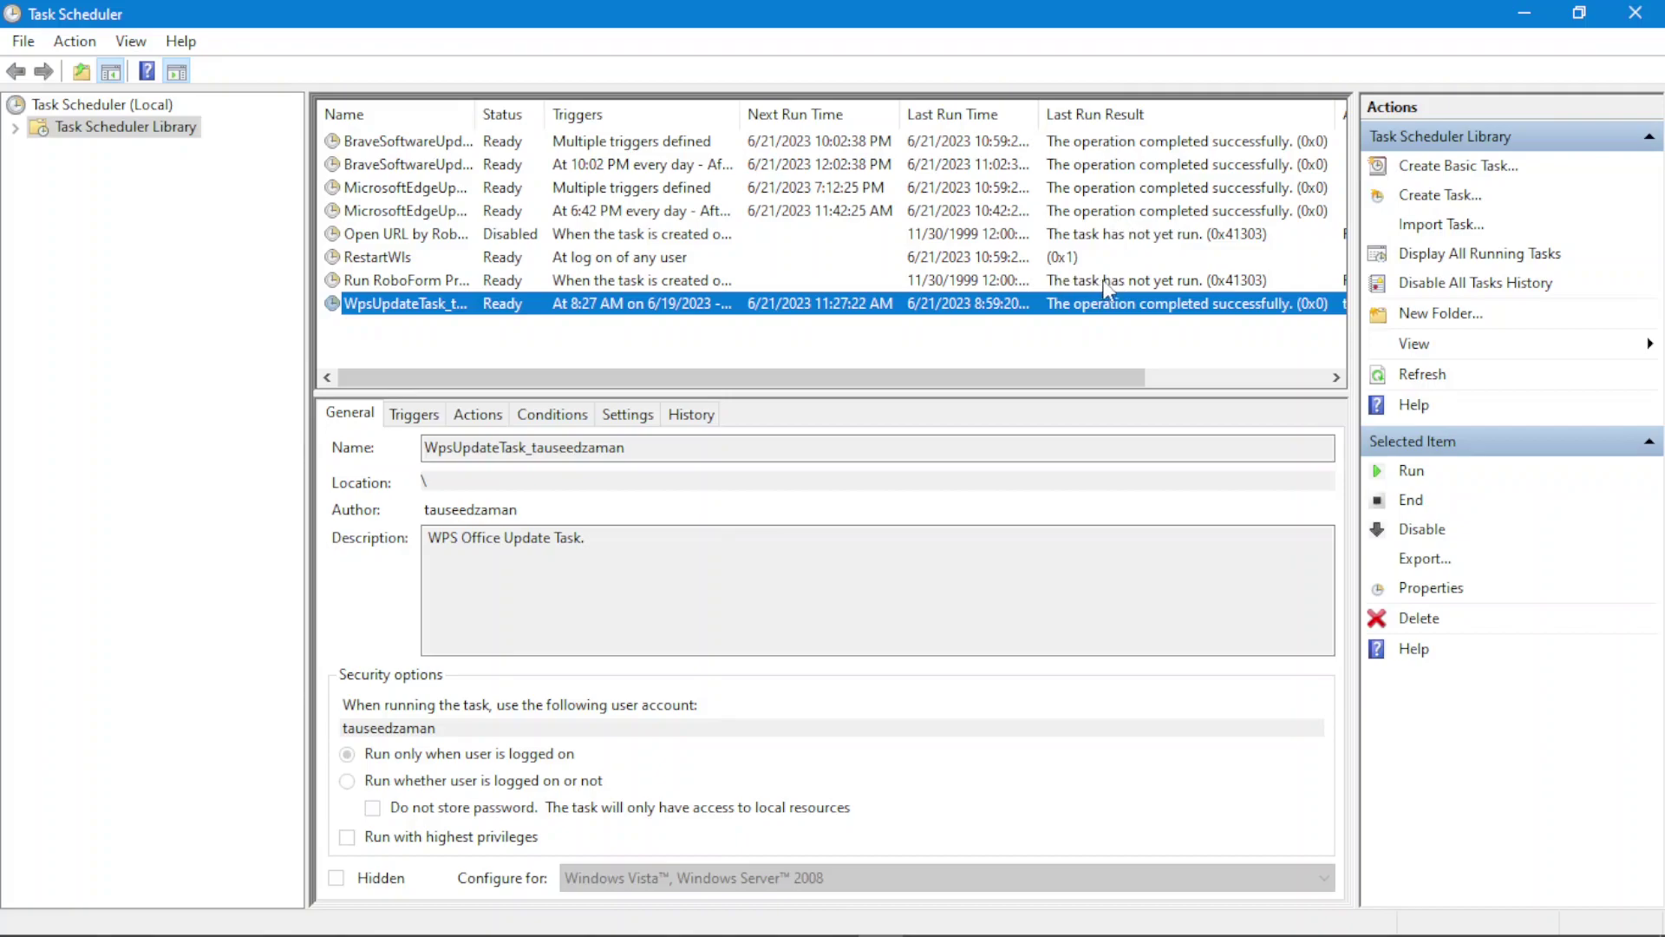
drag(1040, 113, 1093, 109)
click(979, 281)
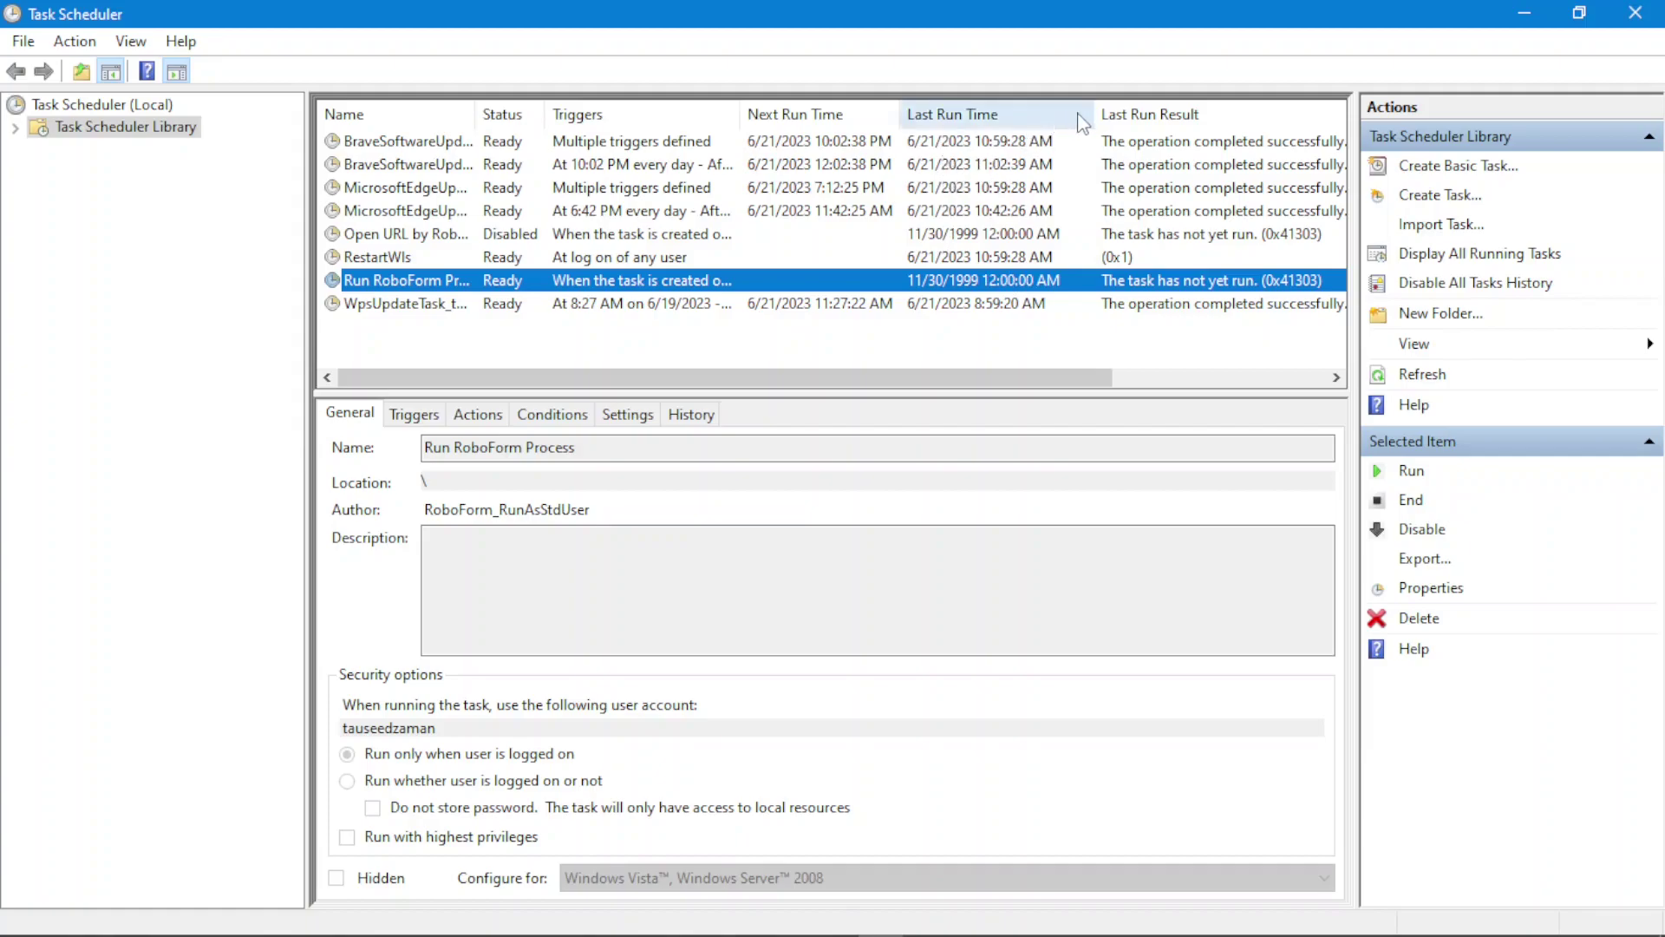
drag(1094, 114, 998, 115)
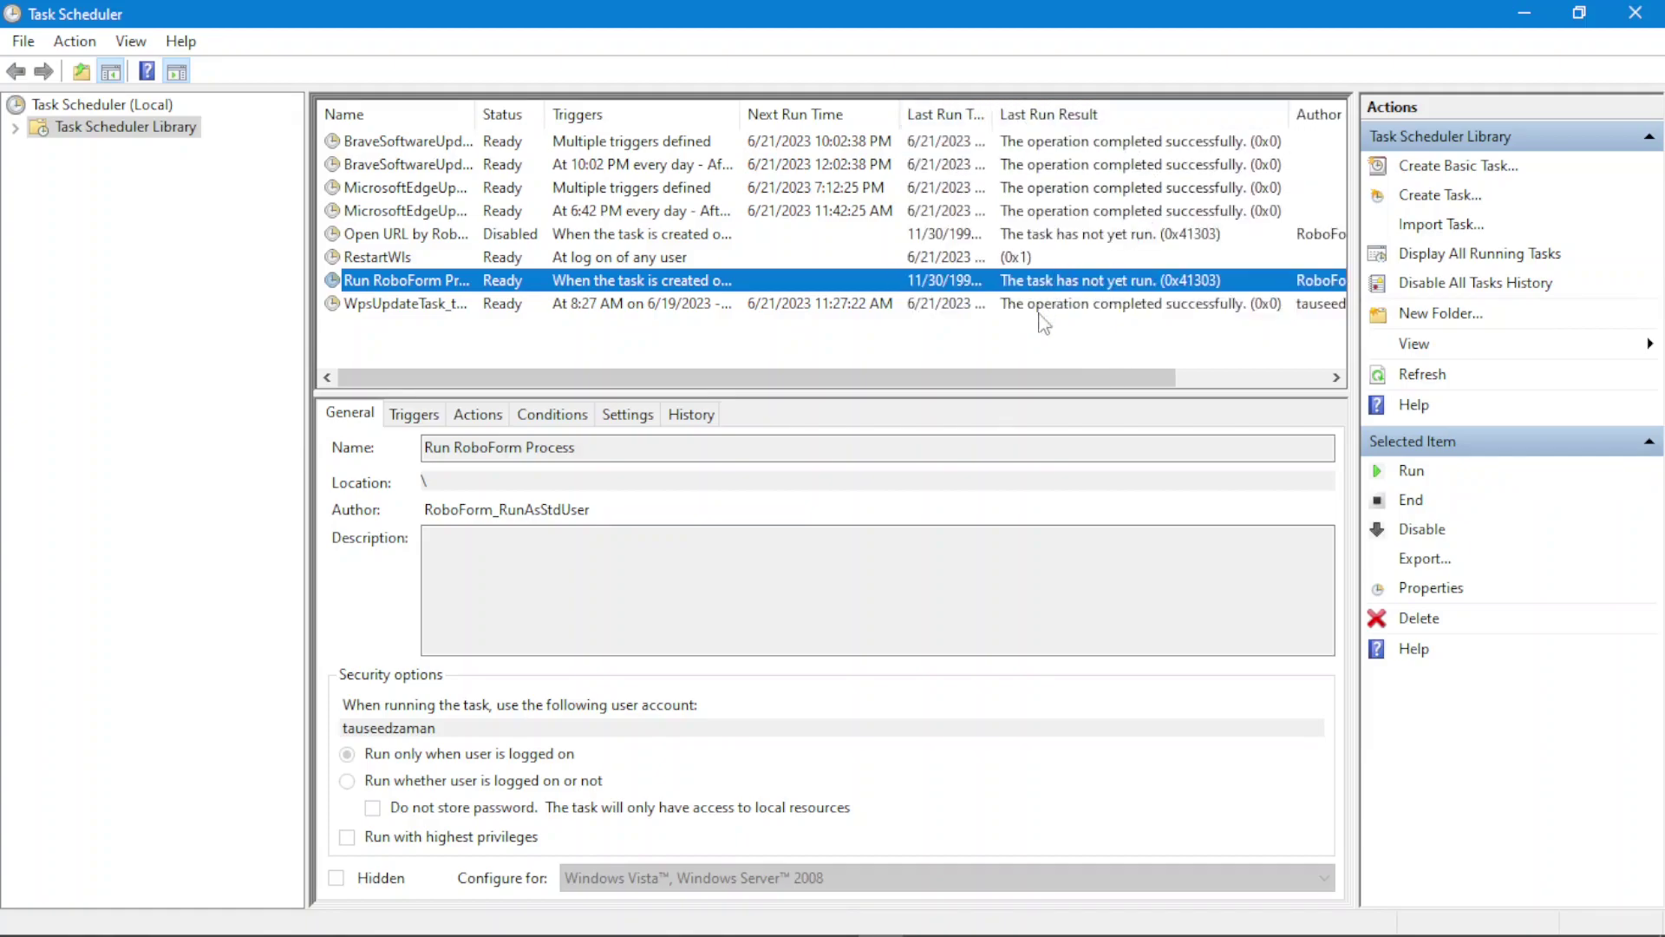
drag(1033, 378, 1267, 382)
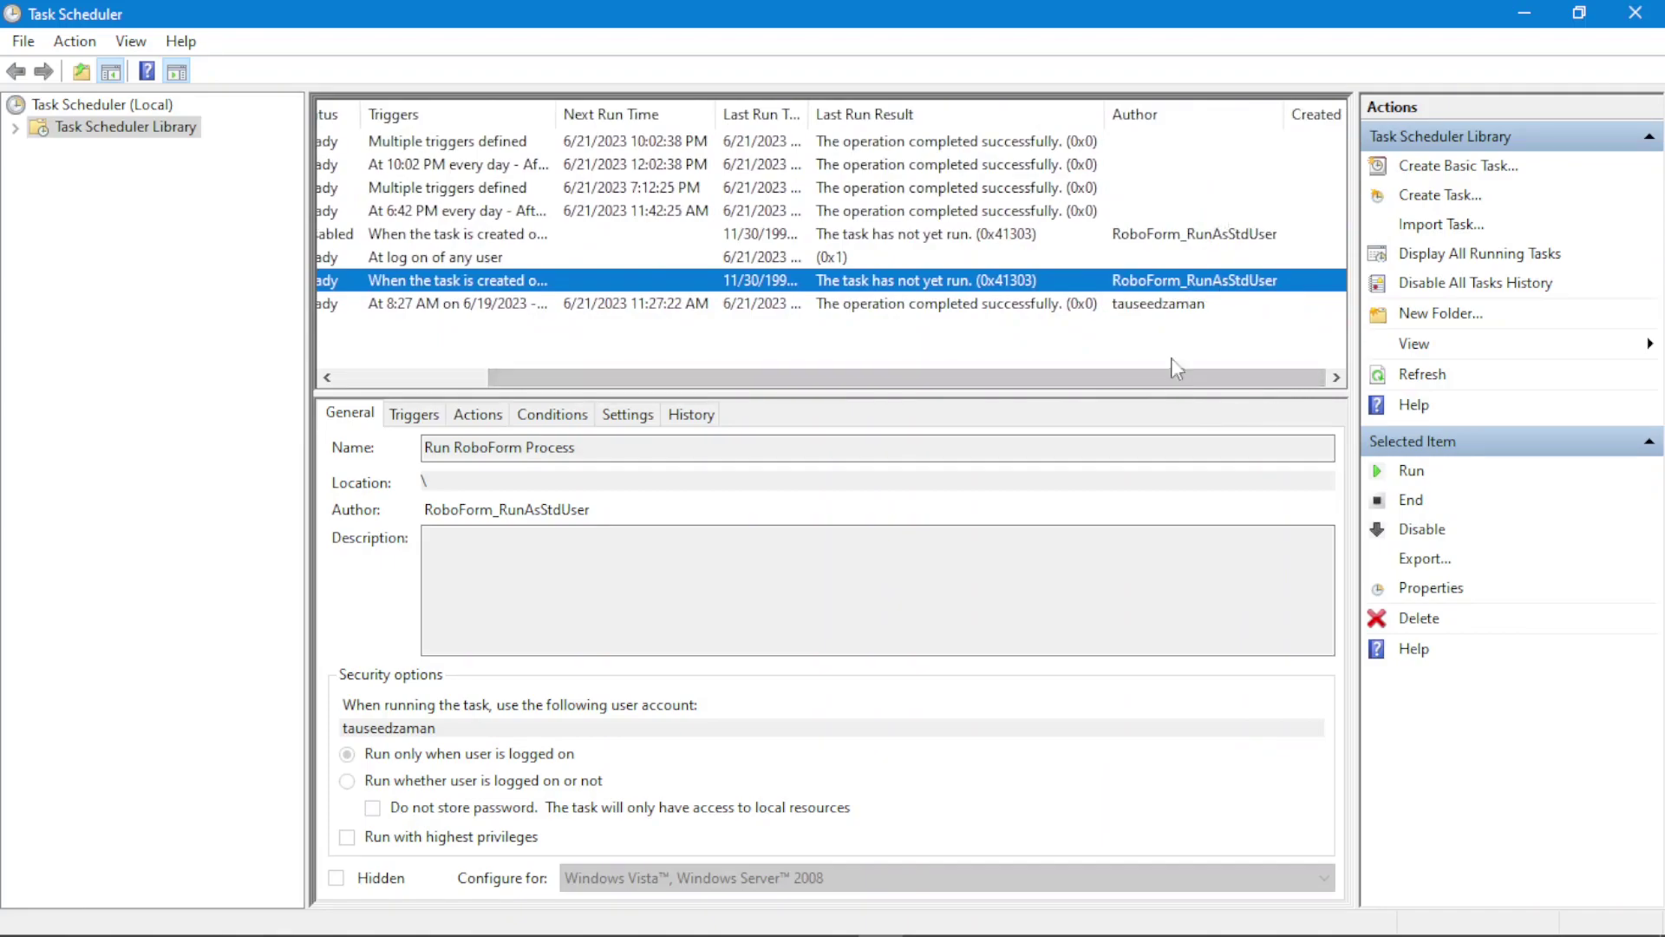
drag(1182, 387, 985, 384)
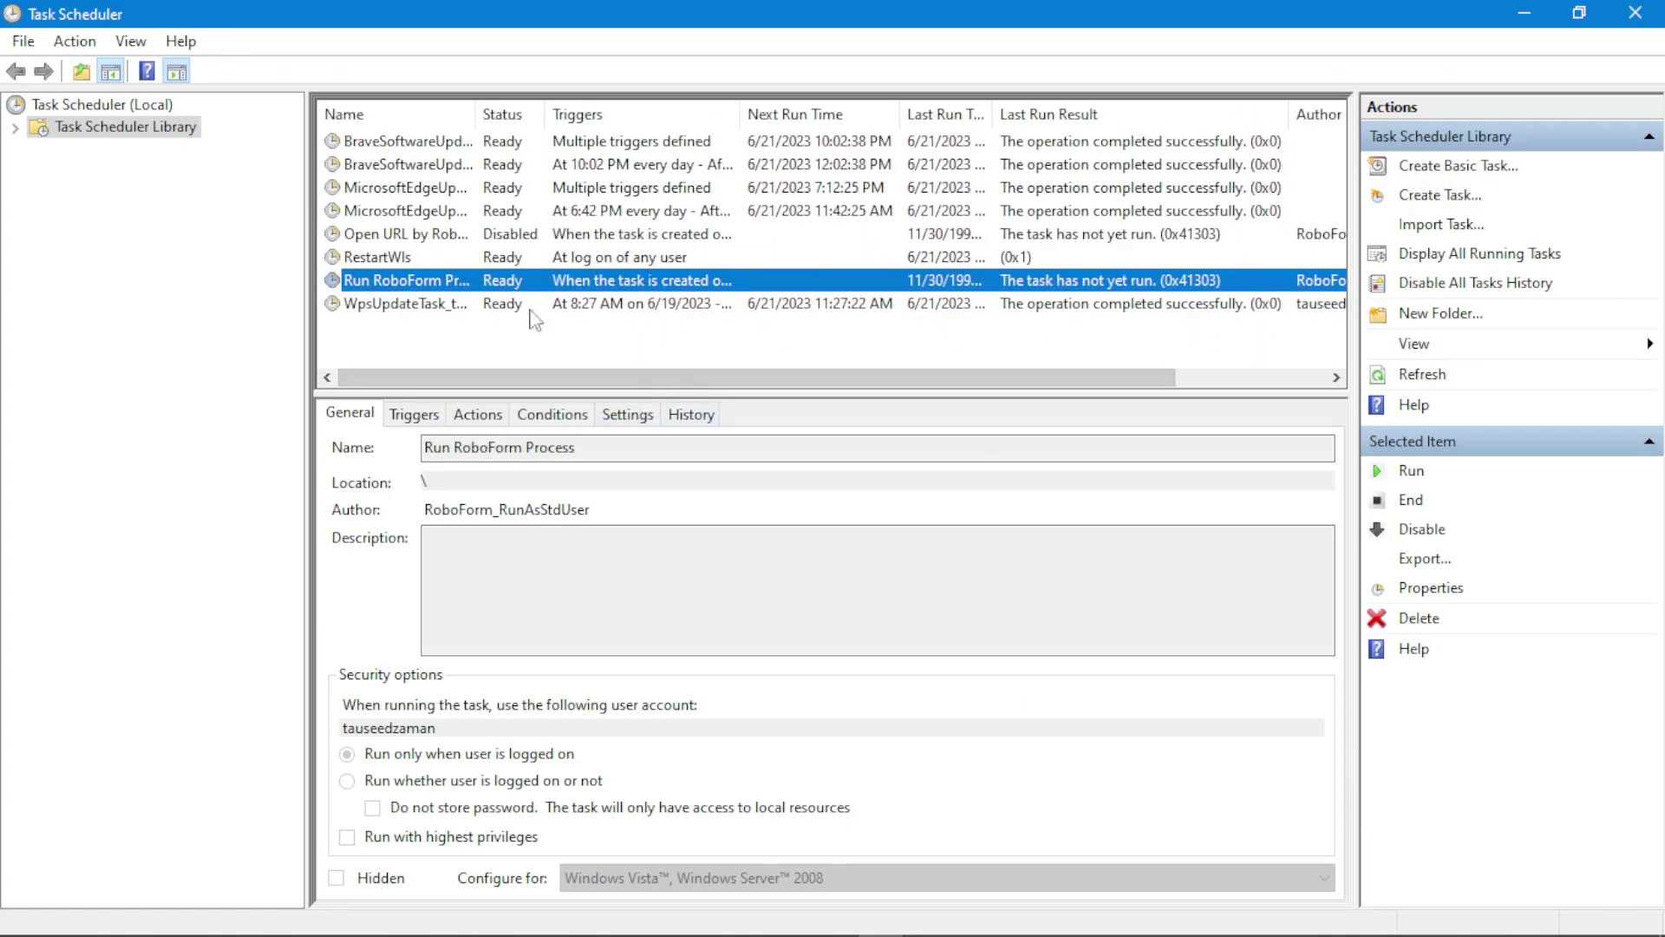
- Examine the Microsoft Edge update task with multiple triggers, and the RestartWls task's history and conditions
click(570, 195)
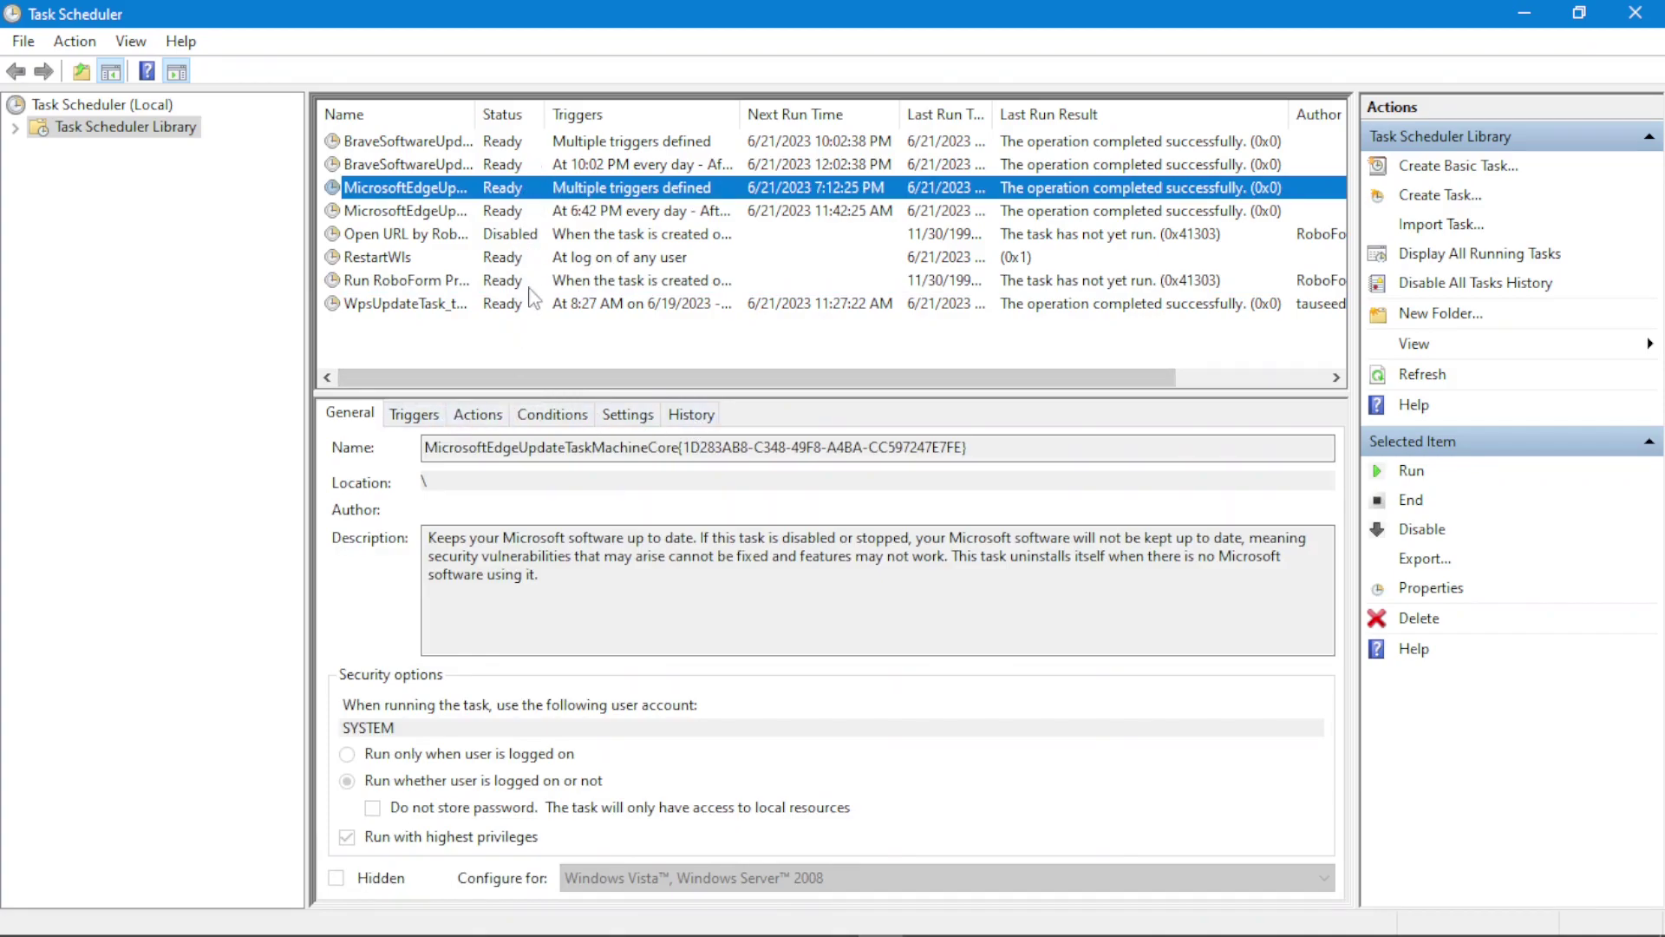
click(458, 258)
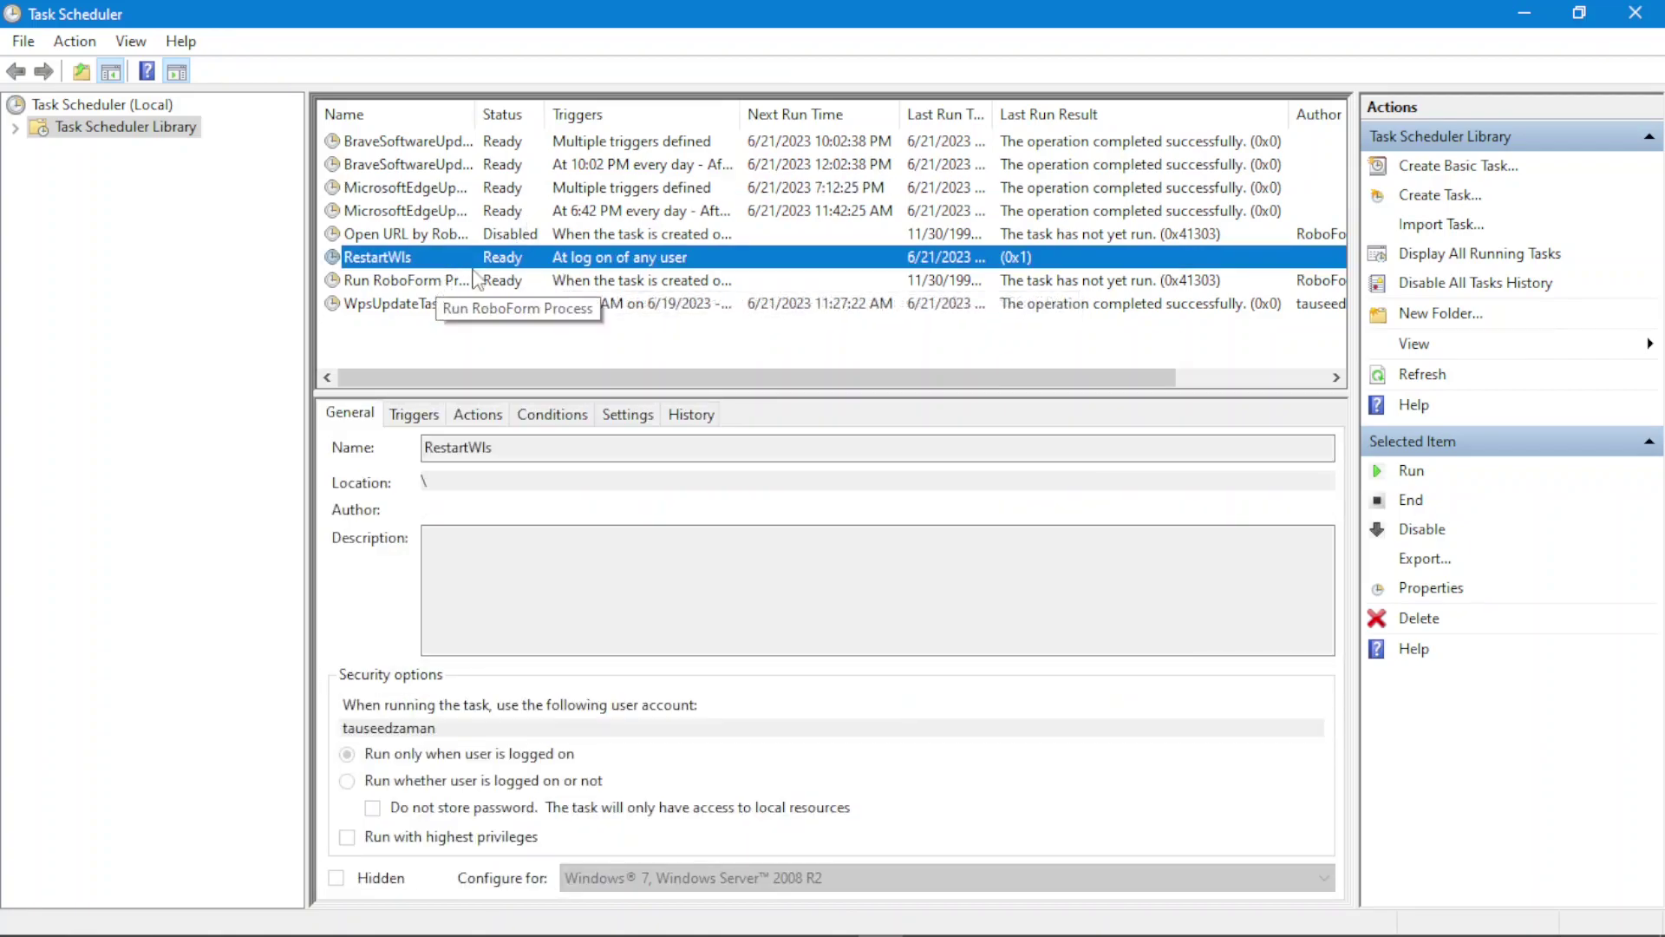
click(721, 418)
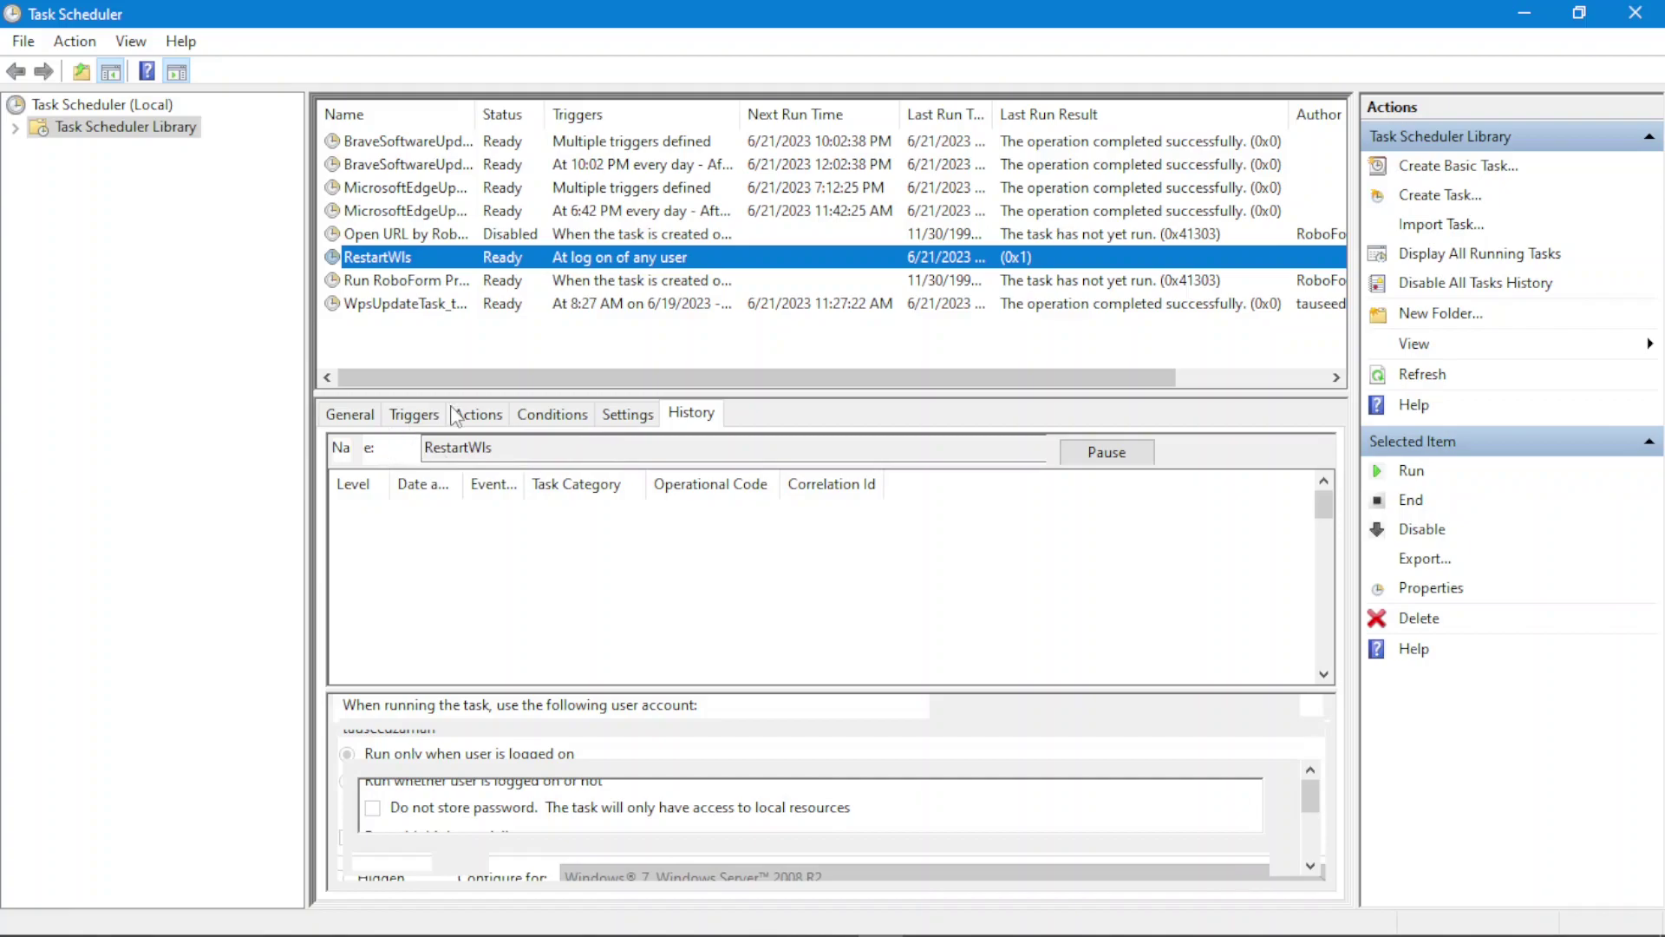
click(552, 414)
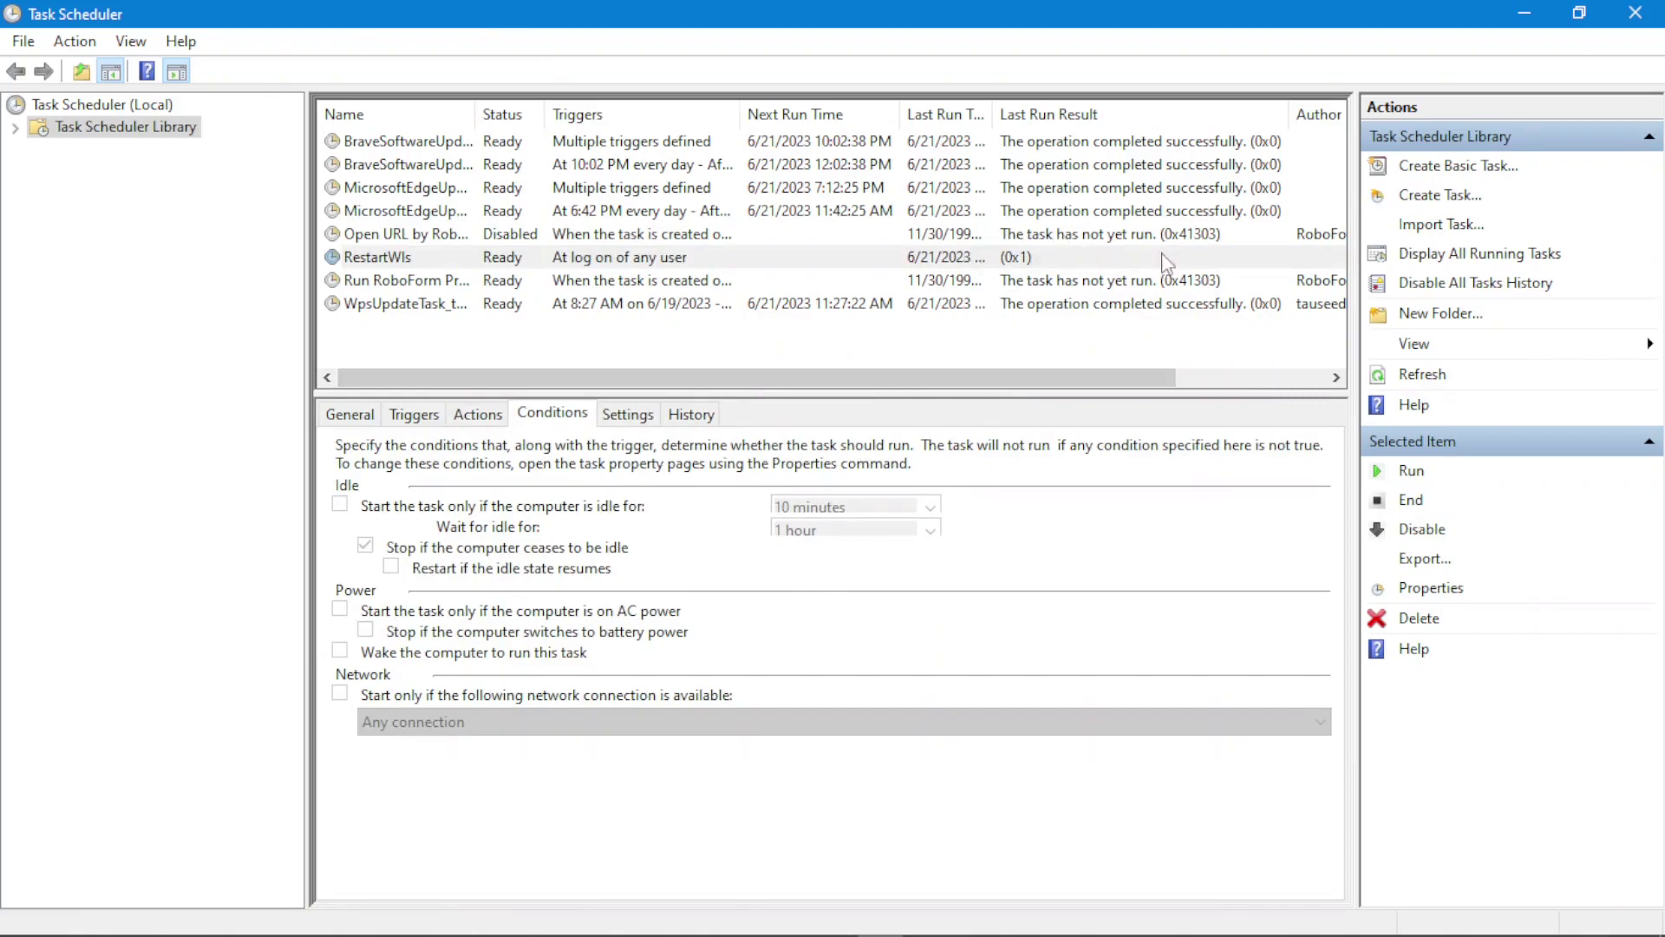
click(1457, 171)
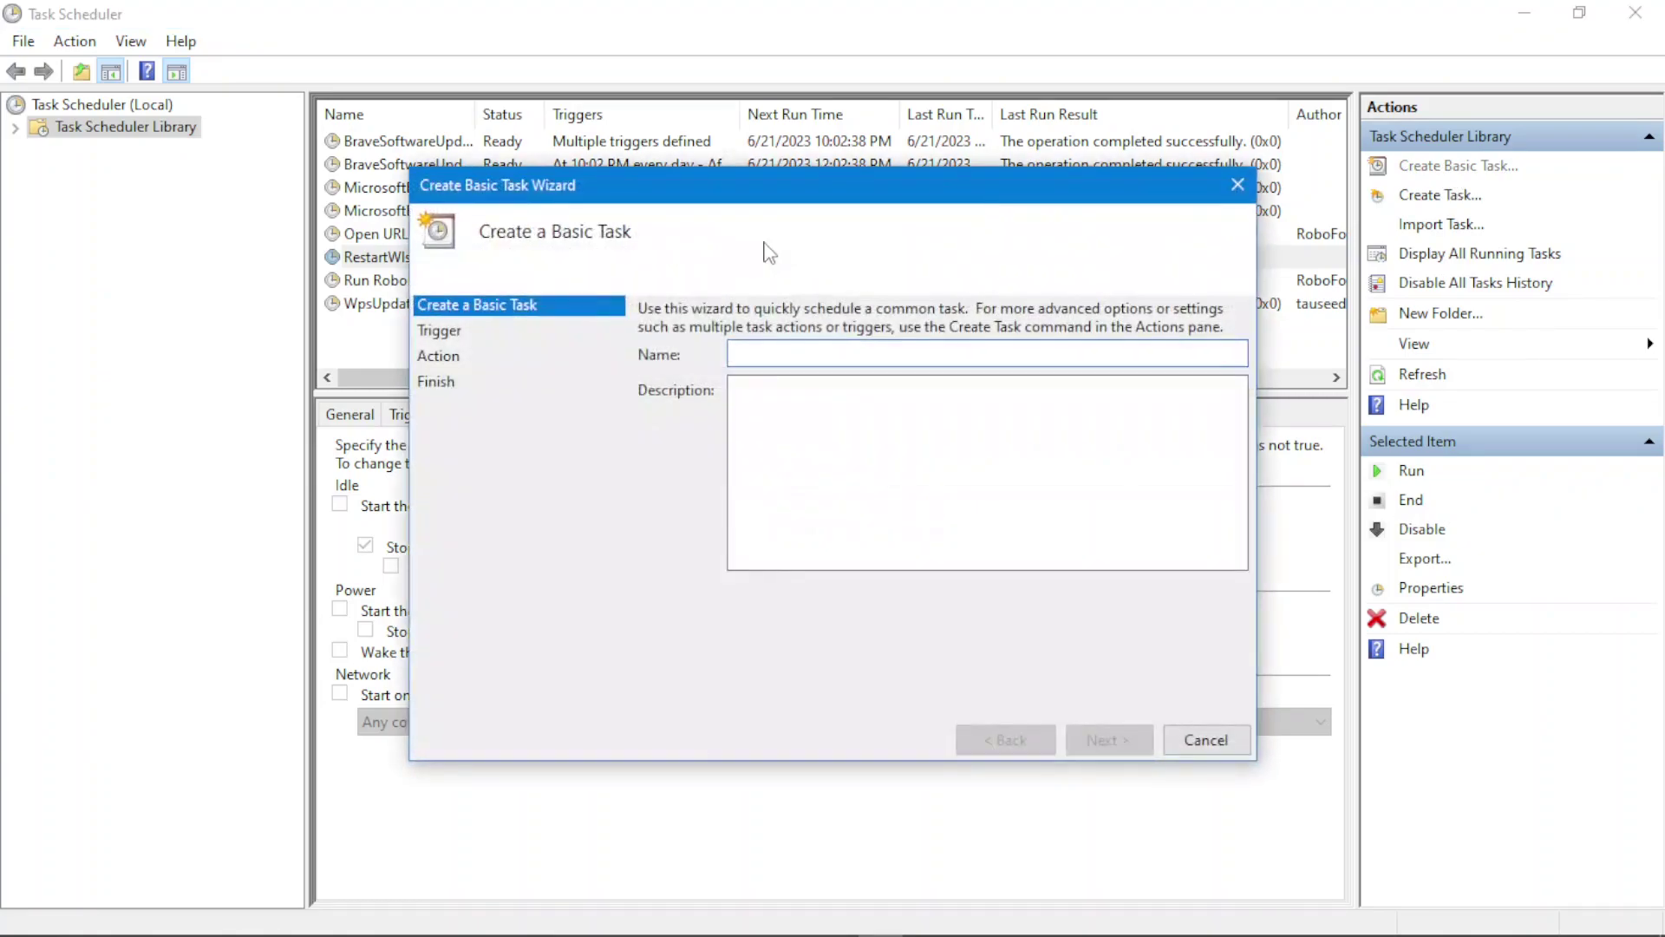
drag(752, 203, 513, 169)
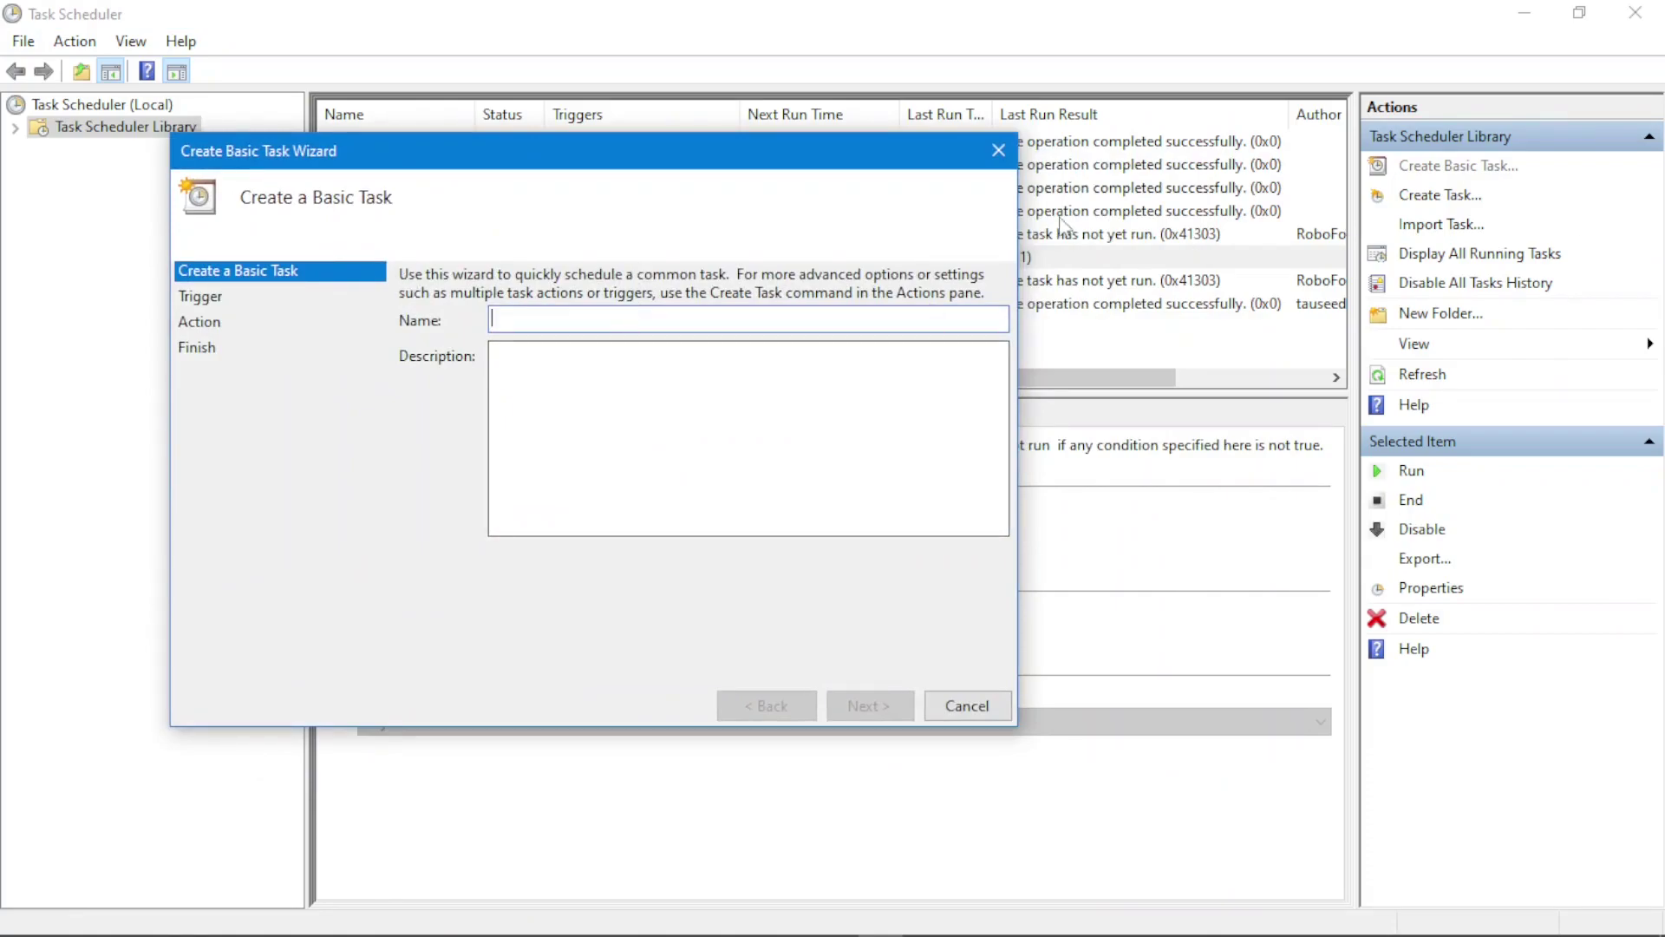
click(998, 153)
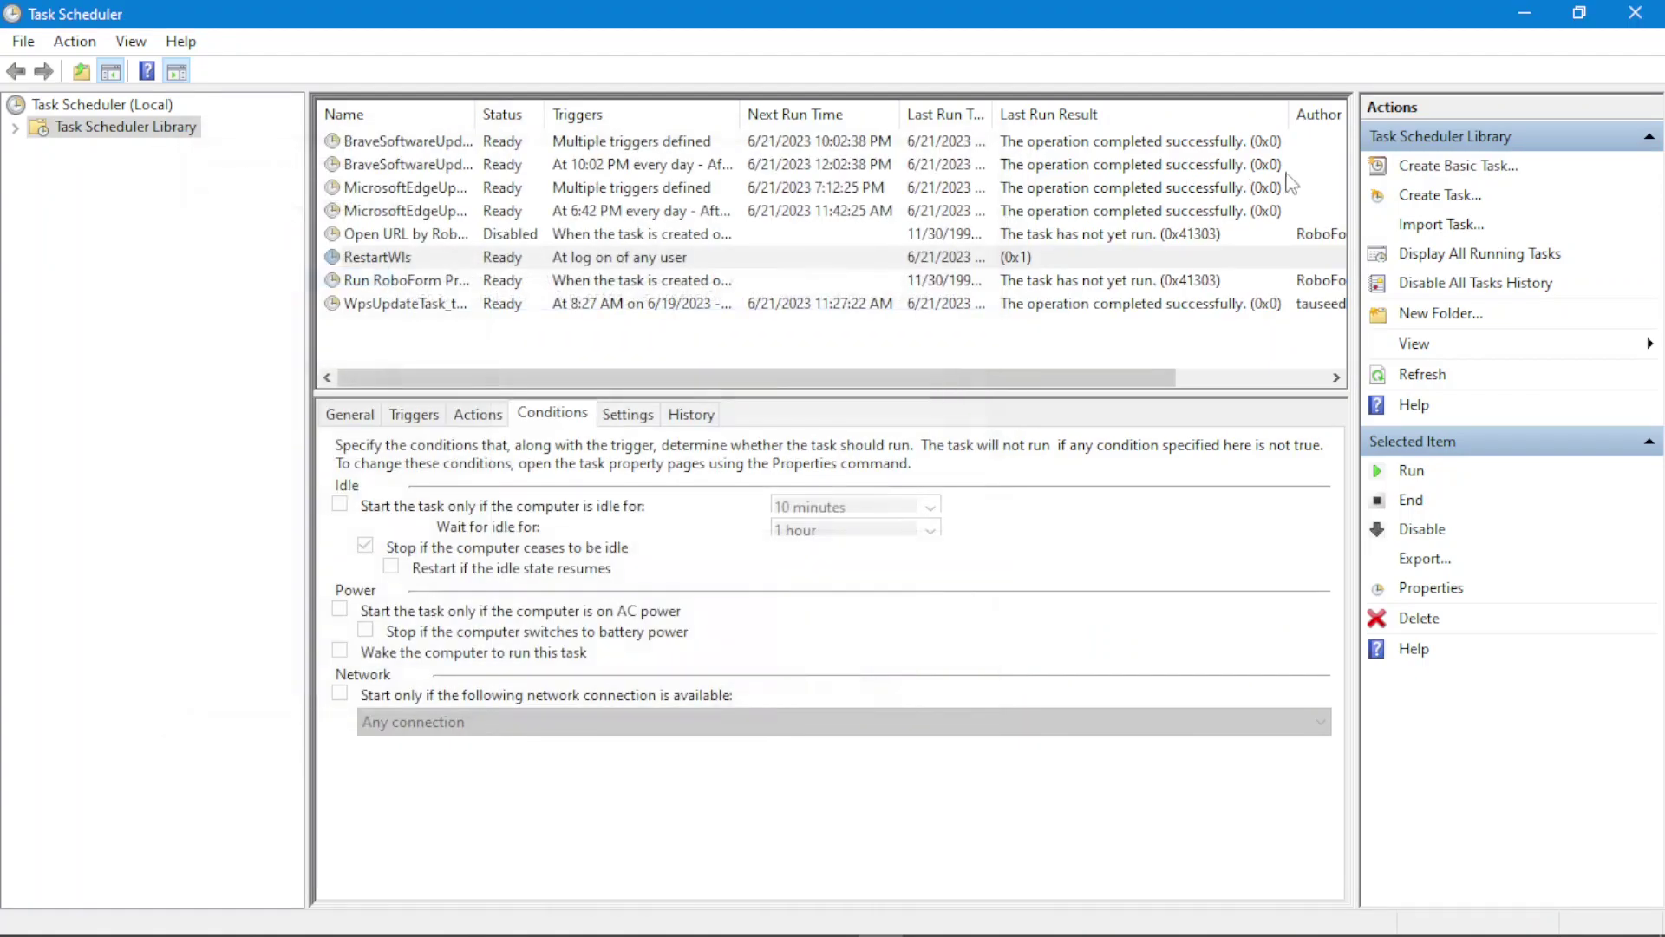
click(1441, 196)
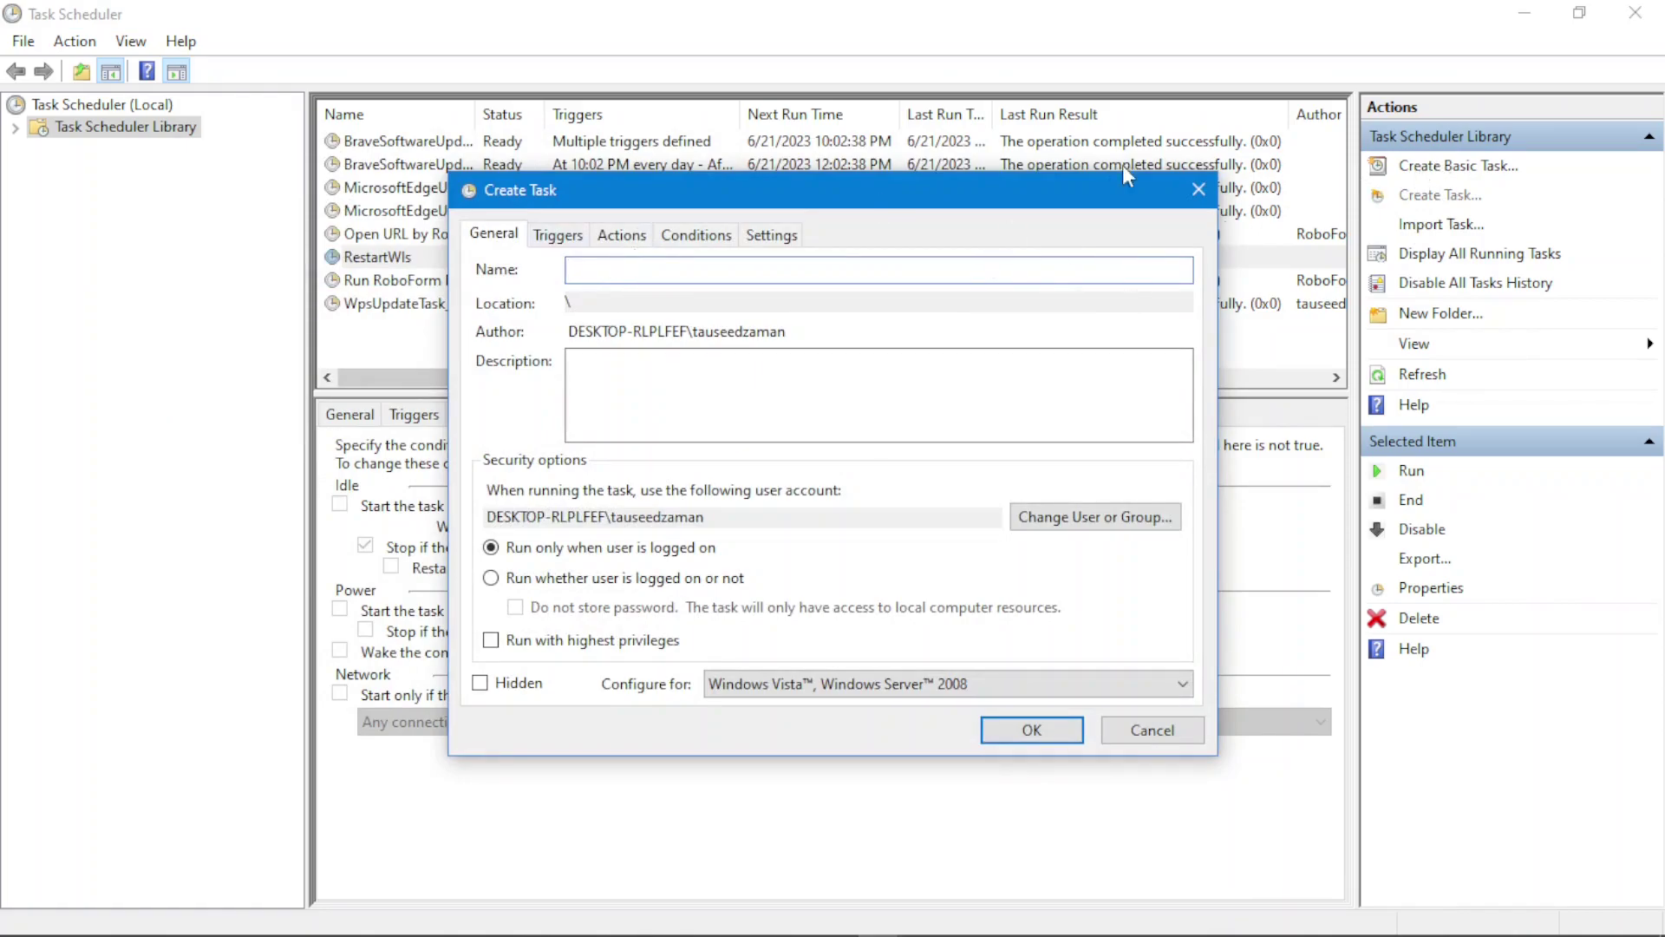
click(1201, 190)
- Start a basic task named "test task" with the description "this is my test task"
click(1459, 167)
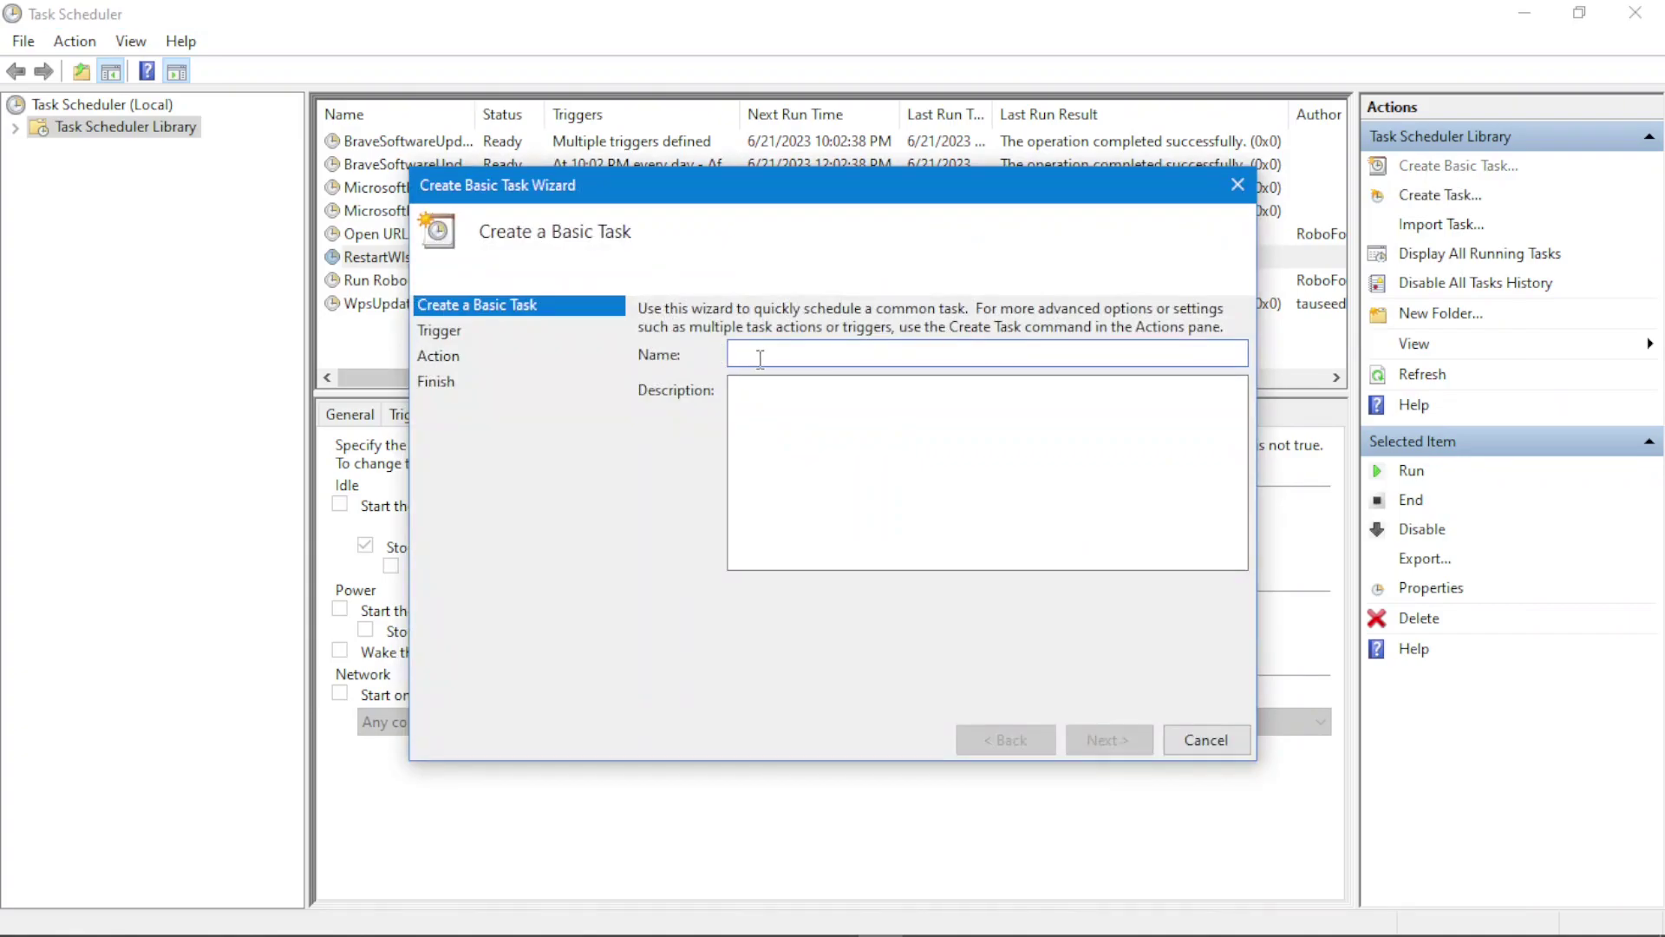
text(test task)
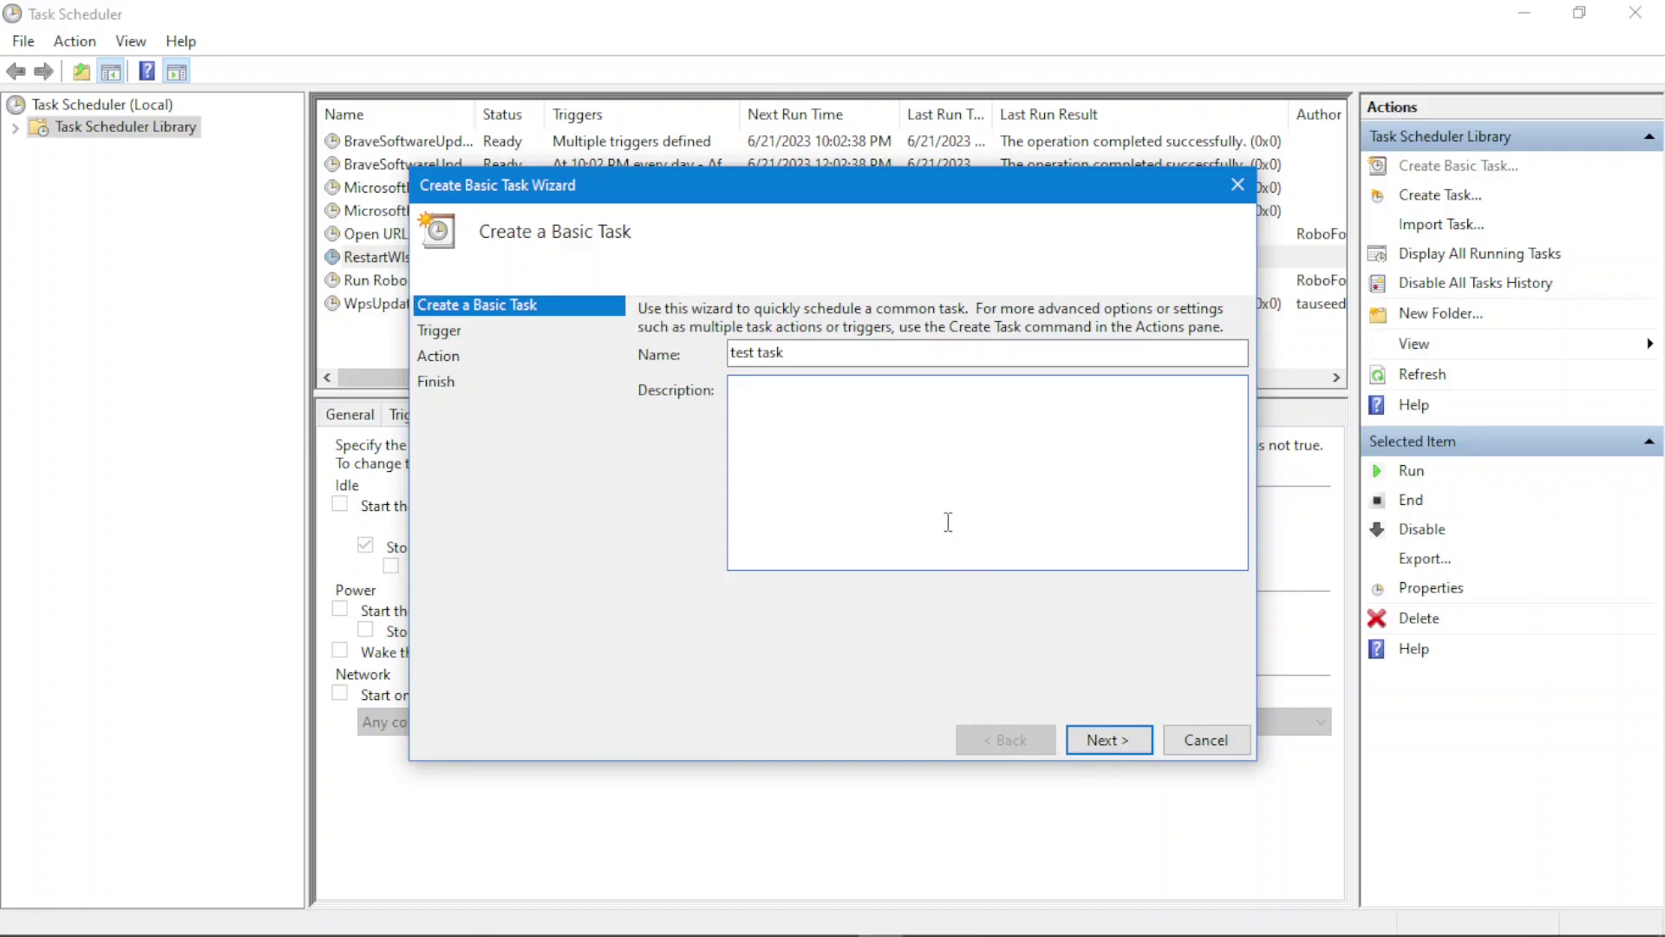
text(this is my test task)
click(1115, 743)
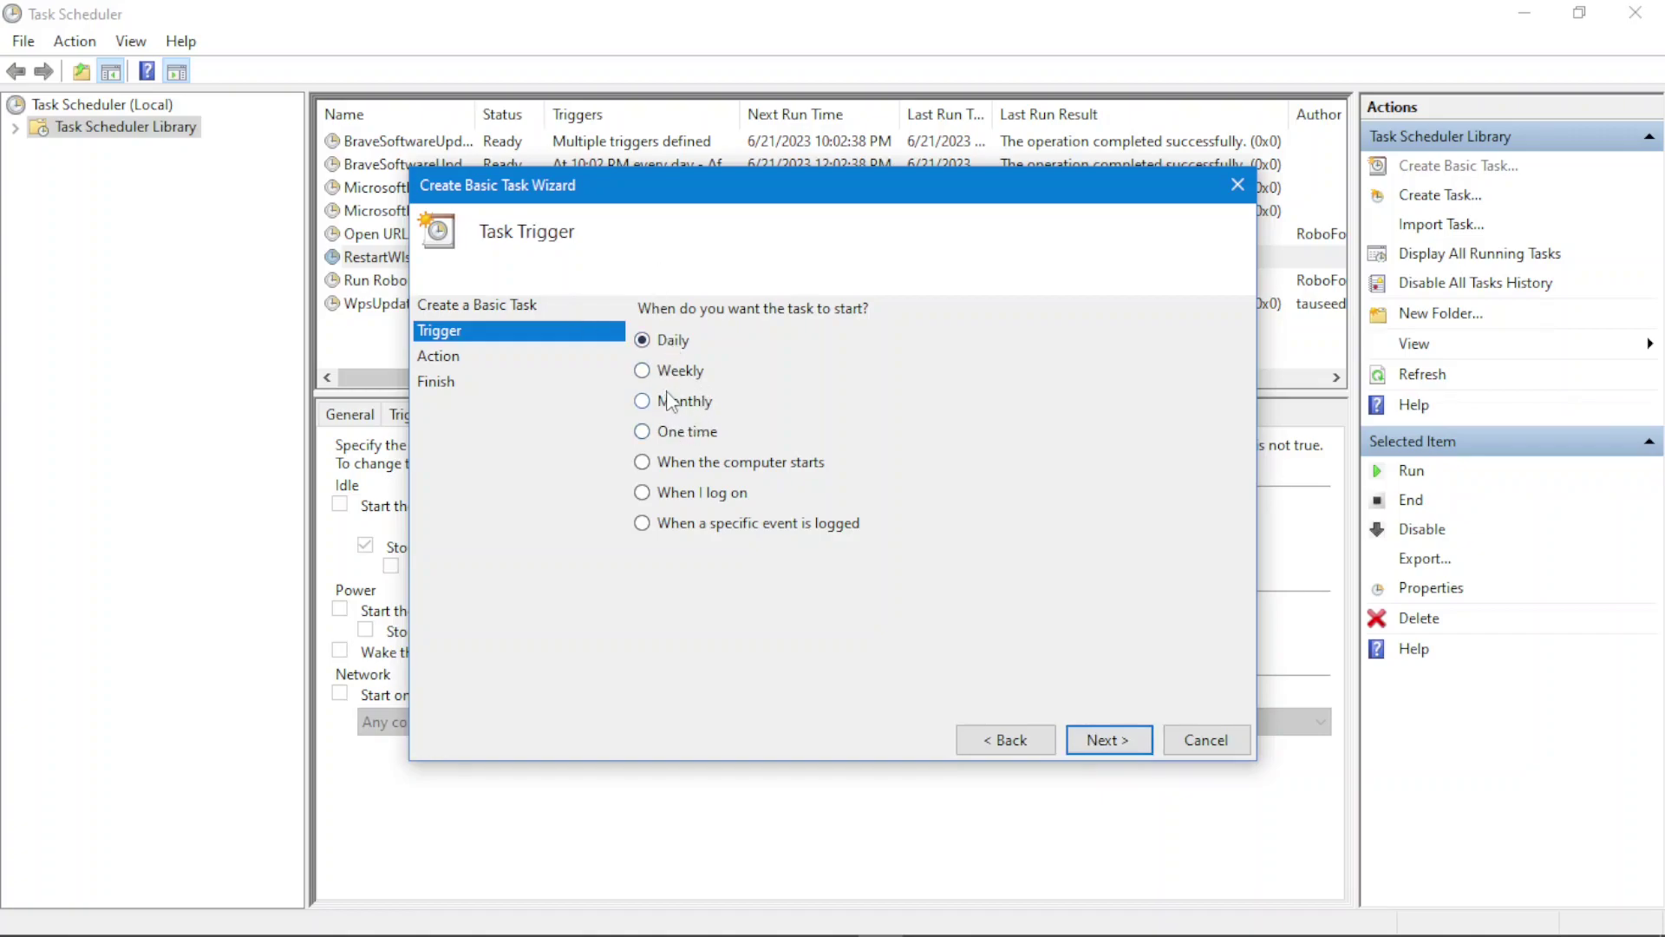
- Set the task to run one time on 6/21/2023 at 11:13:16 AM and accept Start a program as its action
click(643, 432)
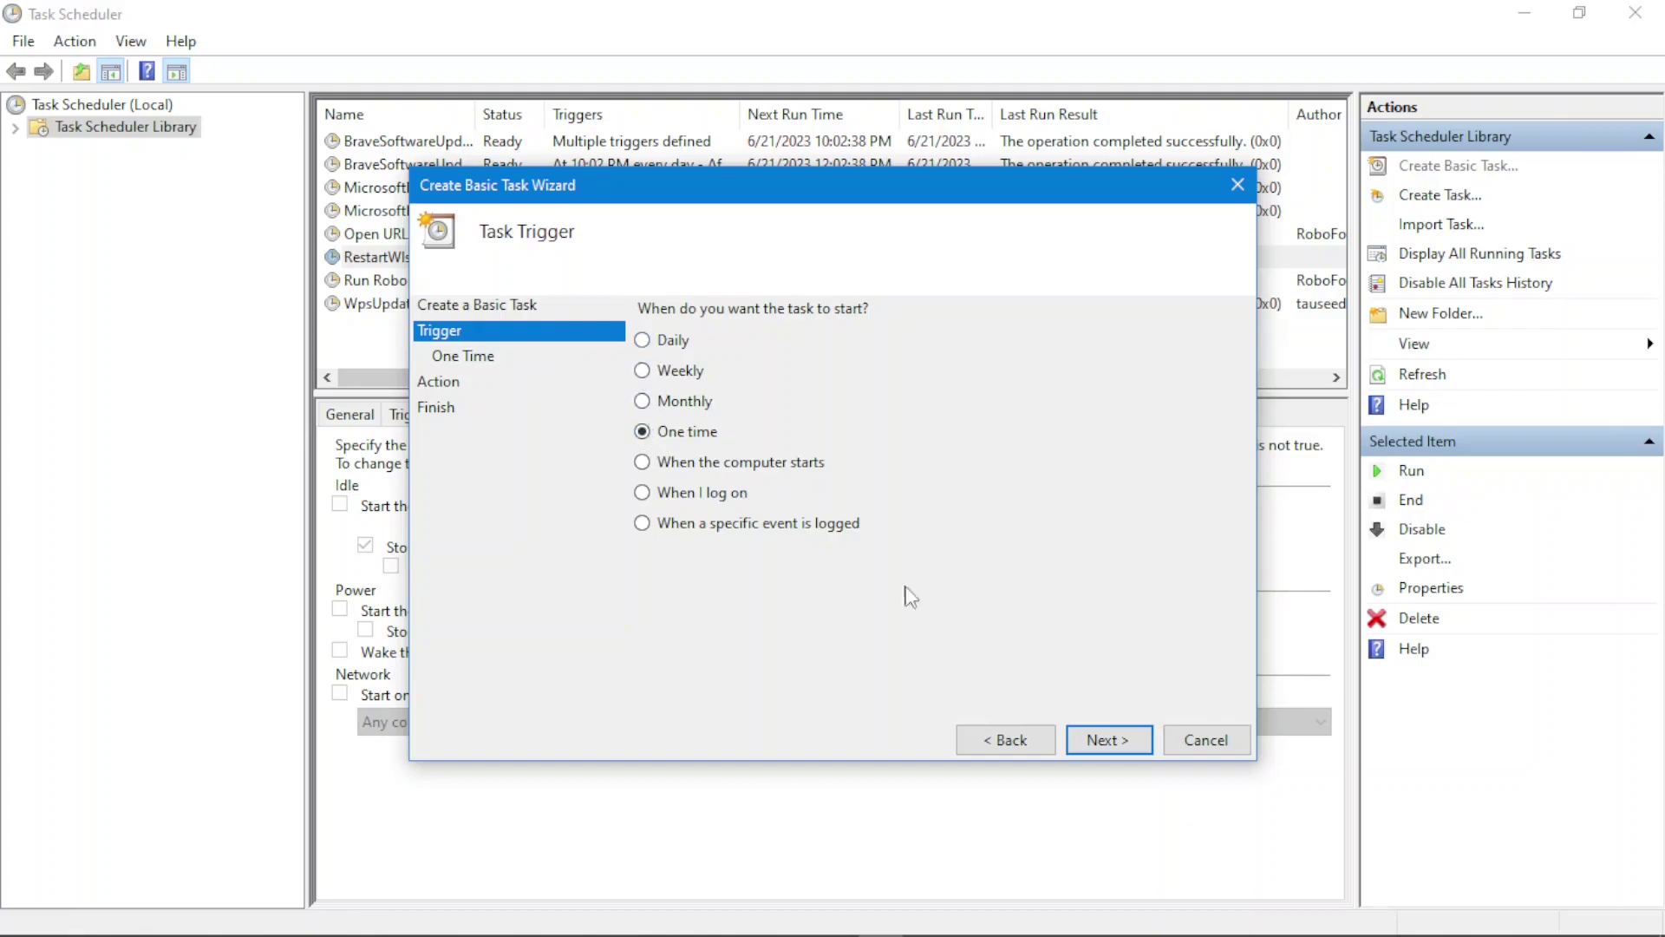
click(1104, 736)
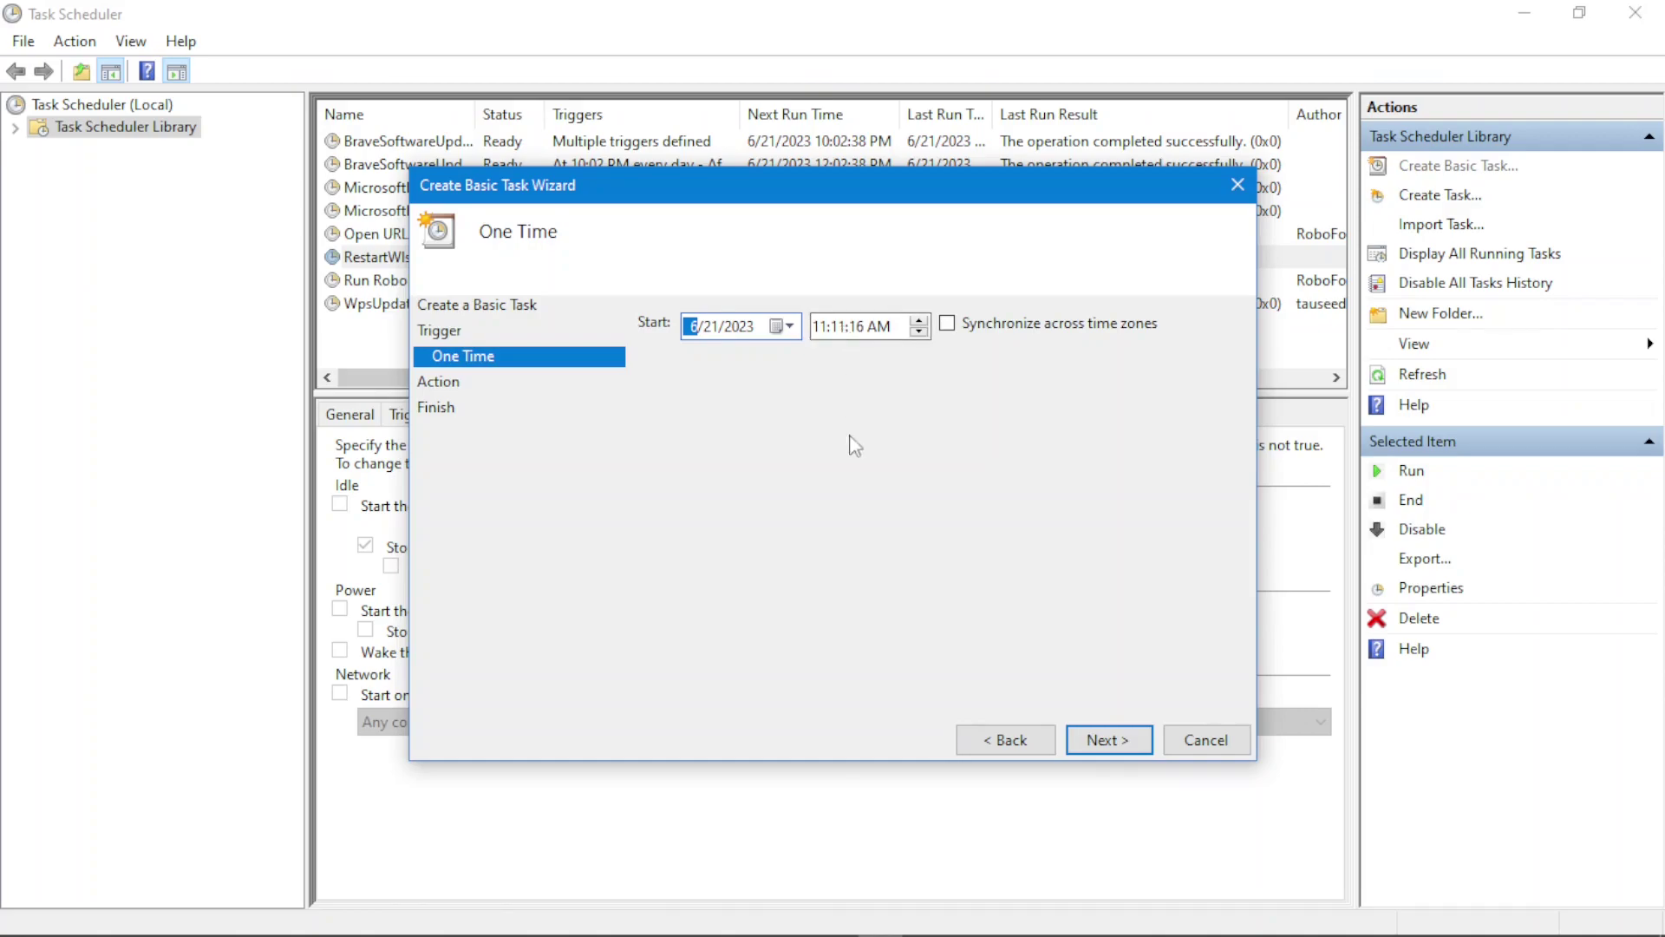
mouse_move(854, 933)
click(838, 328)
text(13)
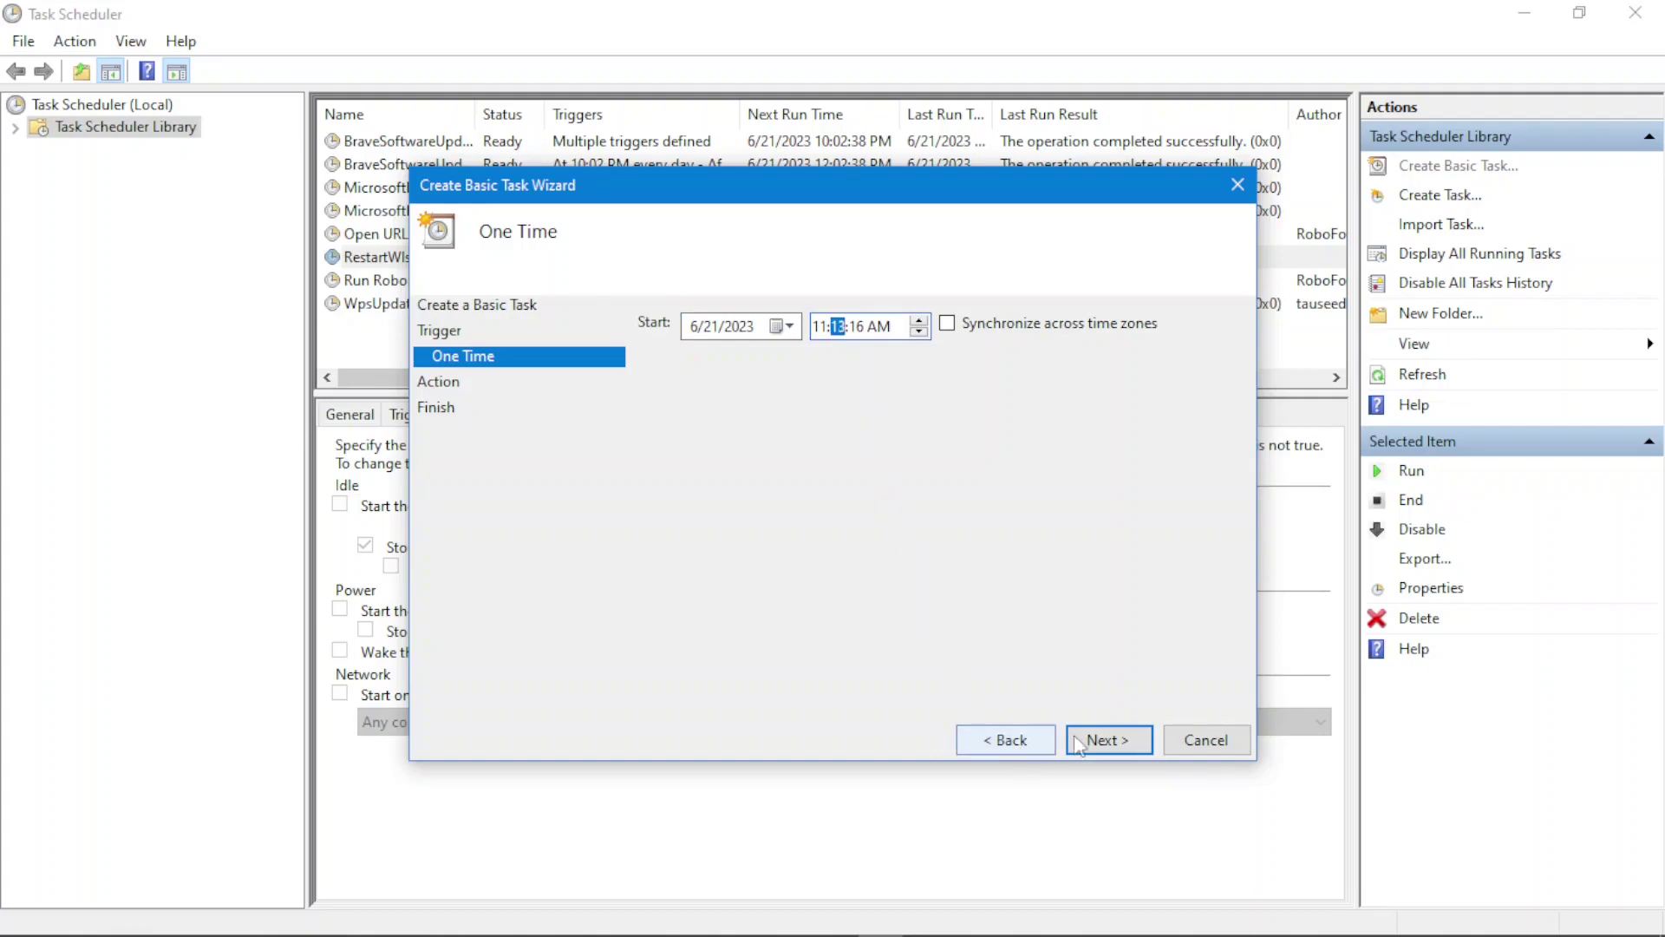
click(1106, 740)
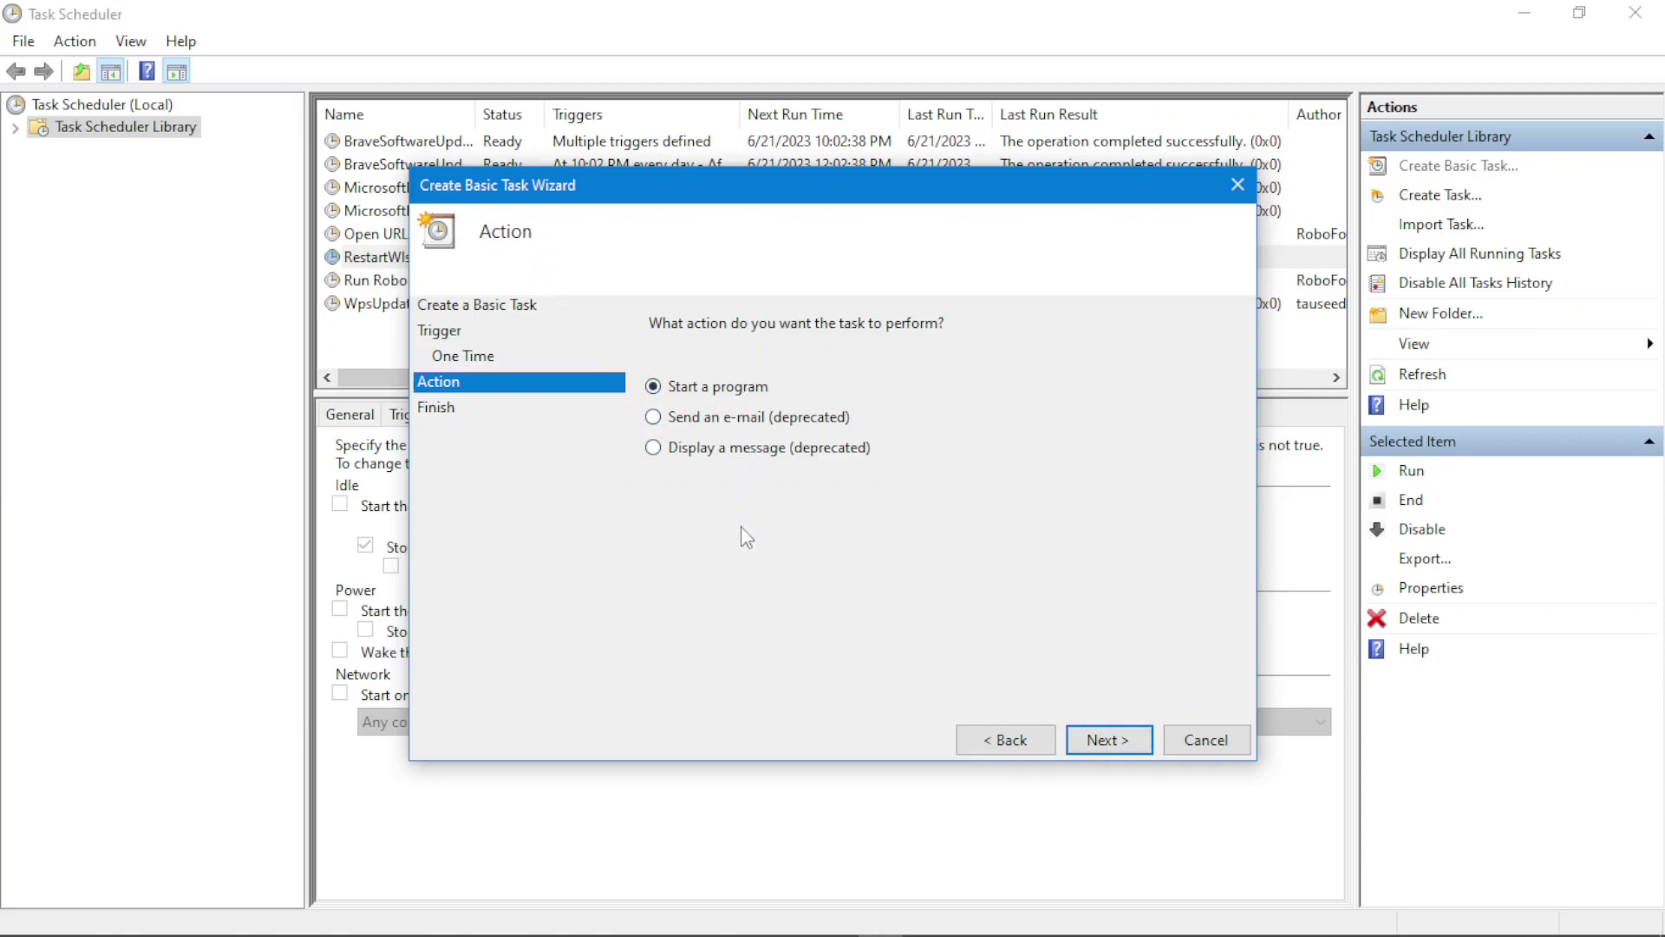
click(1119, 741)
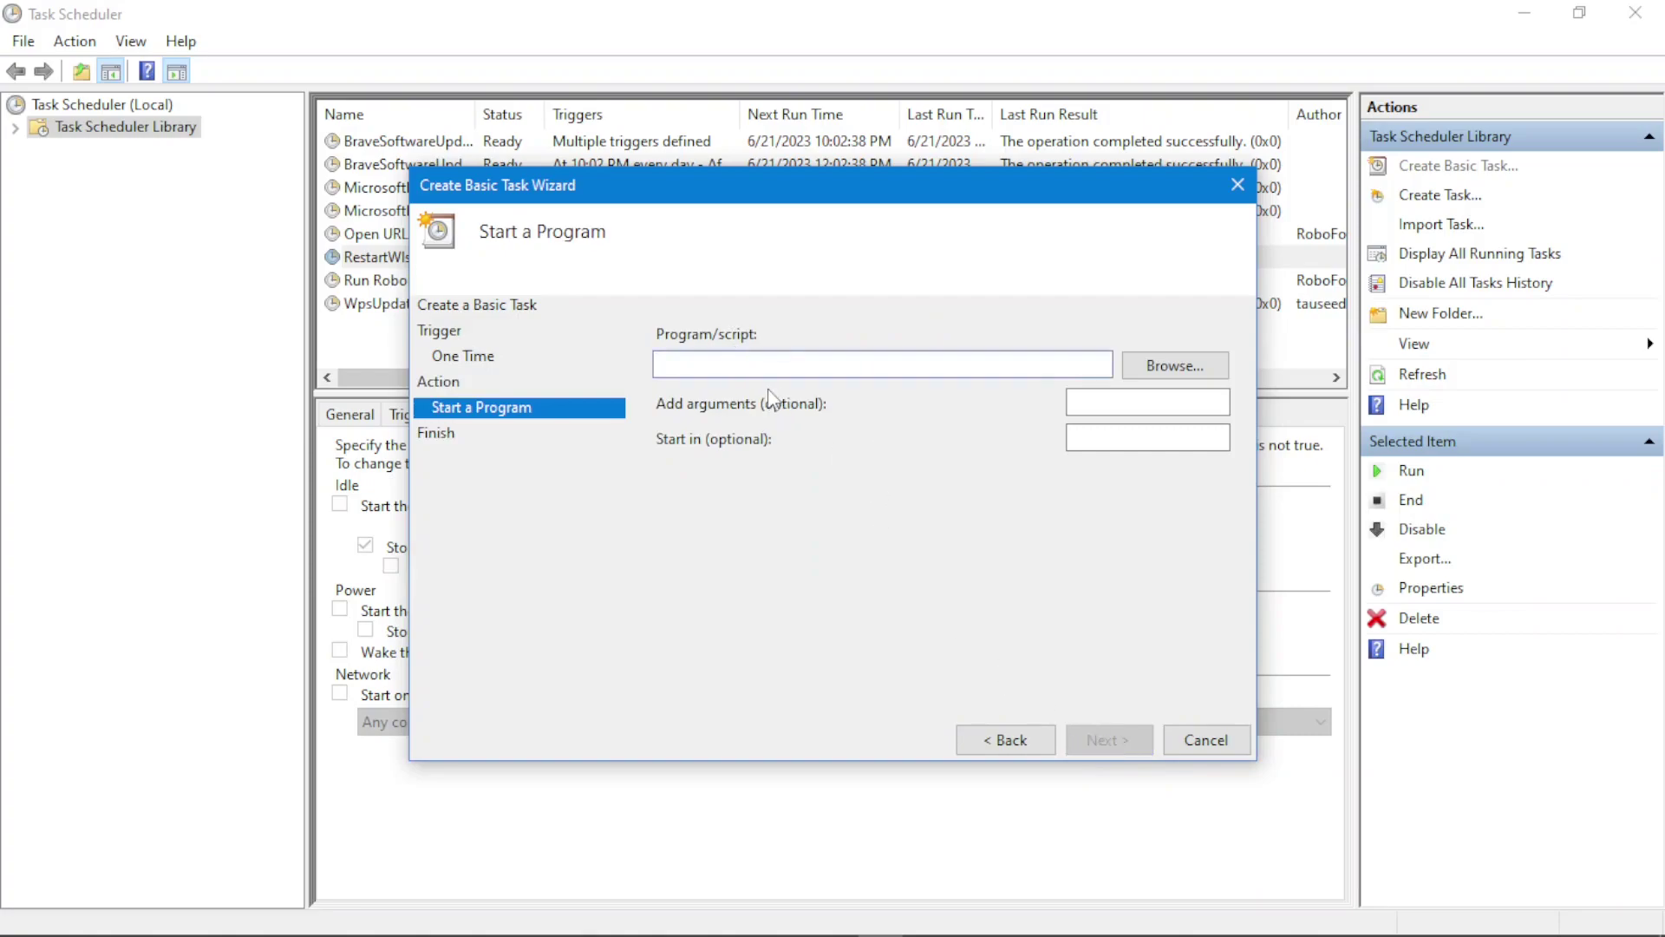
click(831, 375)
text(power)
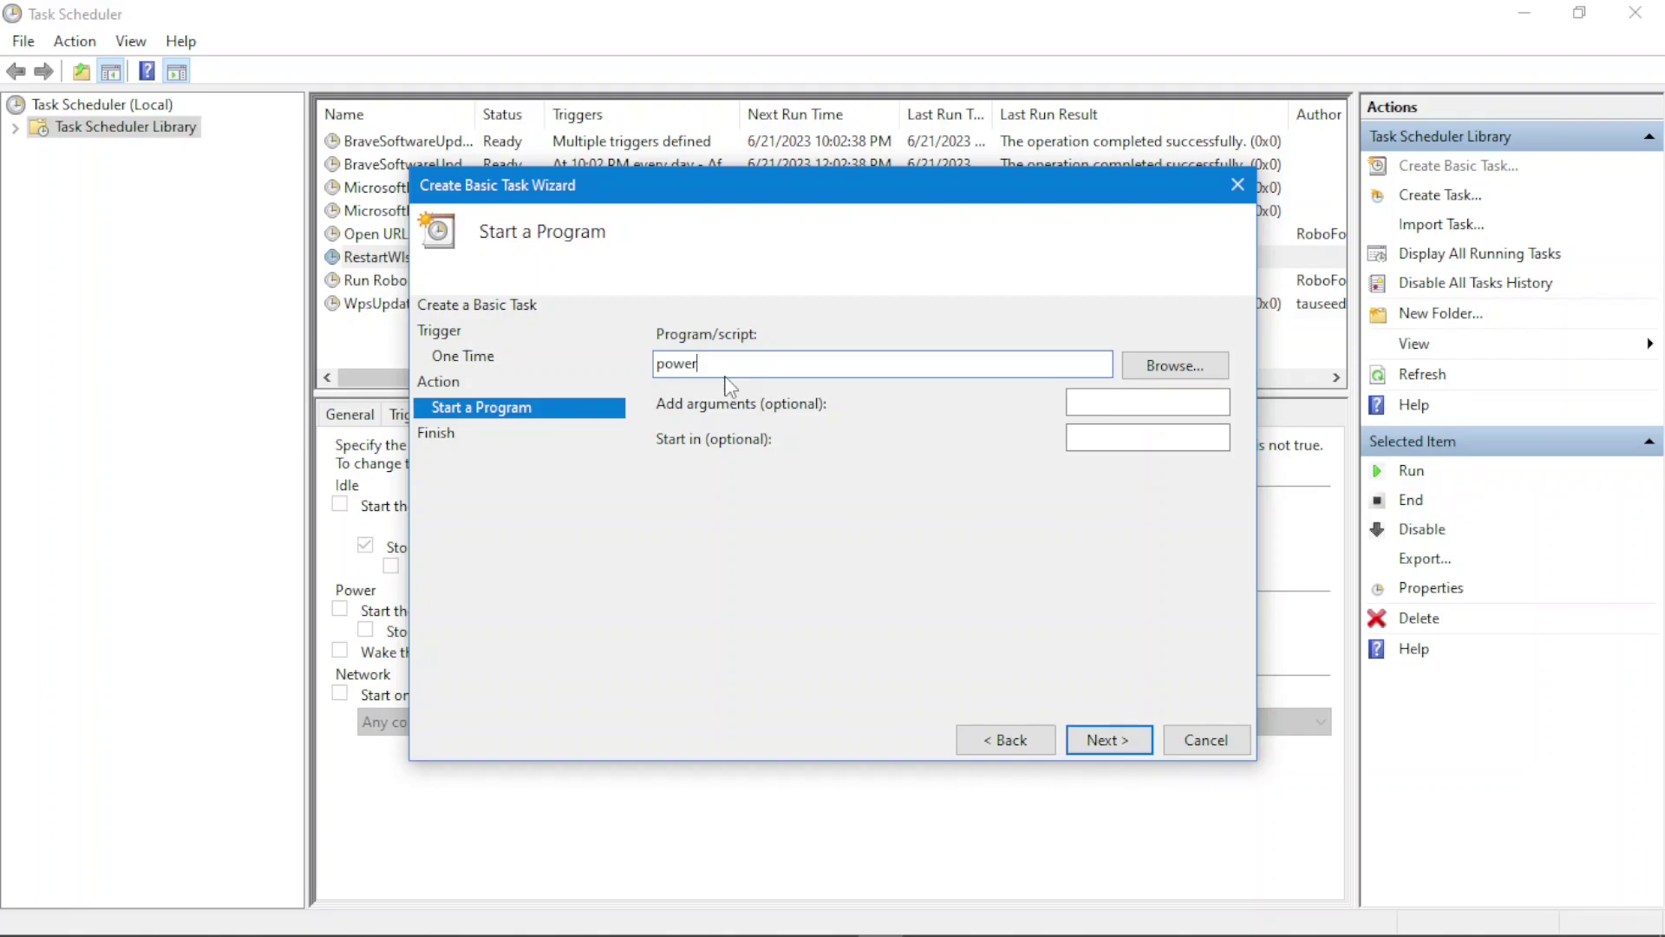
key(ctrl+a)
text(C:\)
key(ctrl+a)
key(BackSpace)
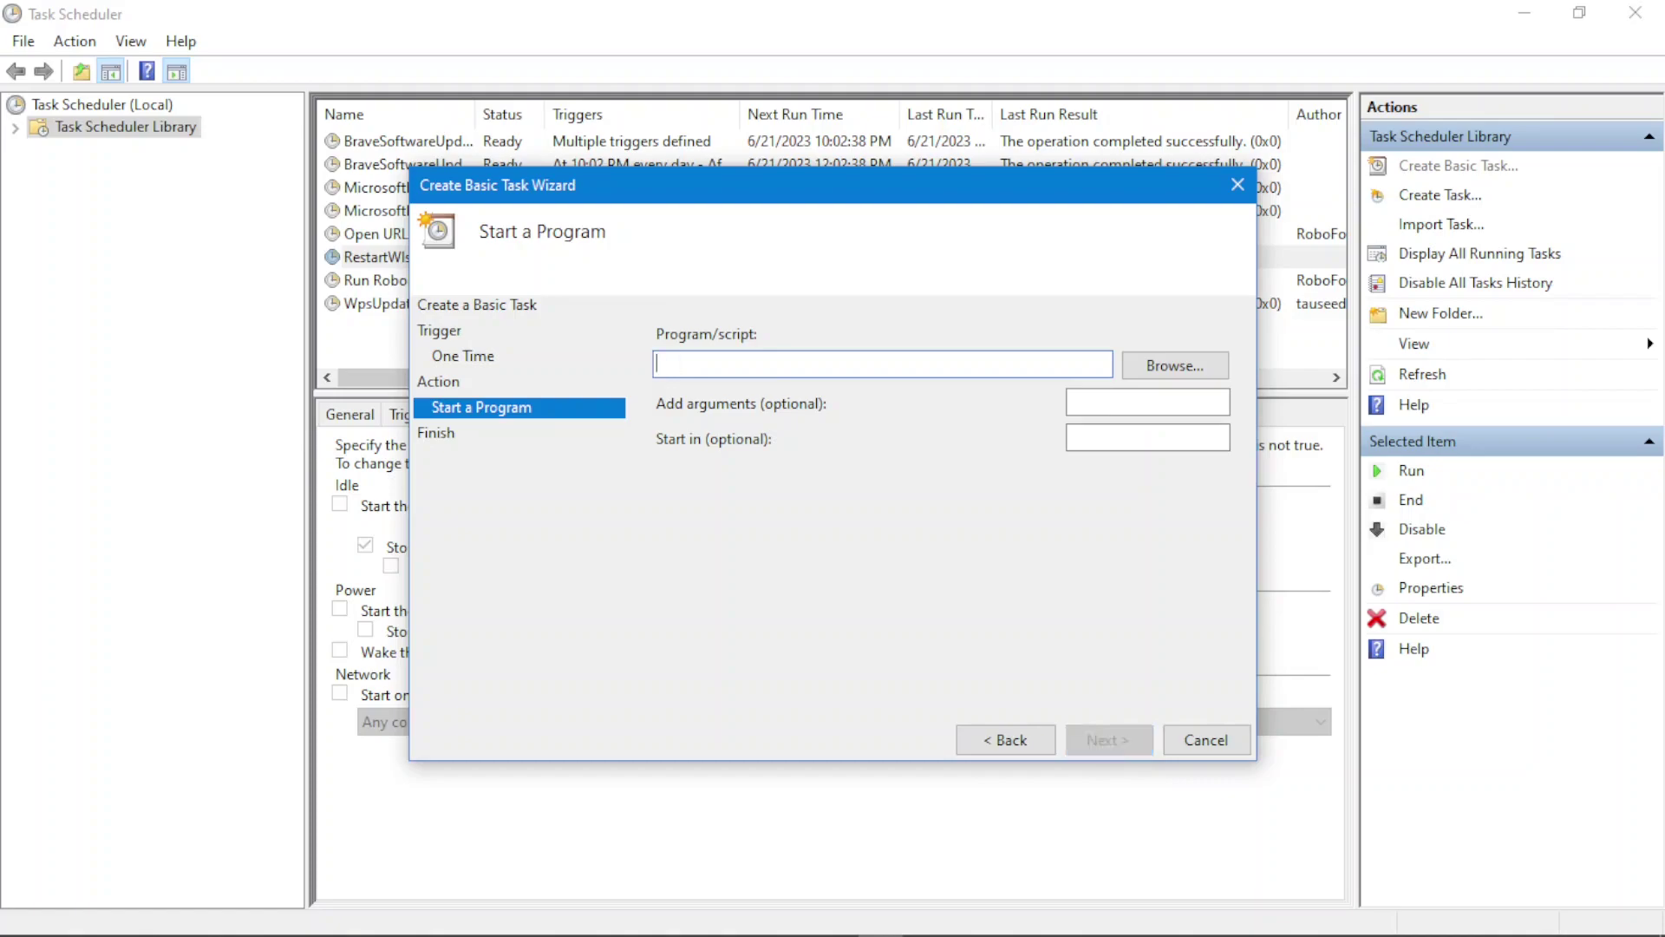
- Set the program to start to powershell.exe and go to the optional arguments field
text(o)
key(BackSpace)
text(powershell.exe)
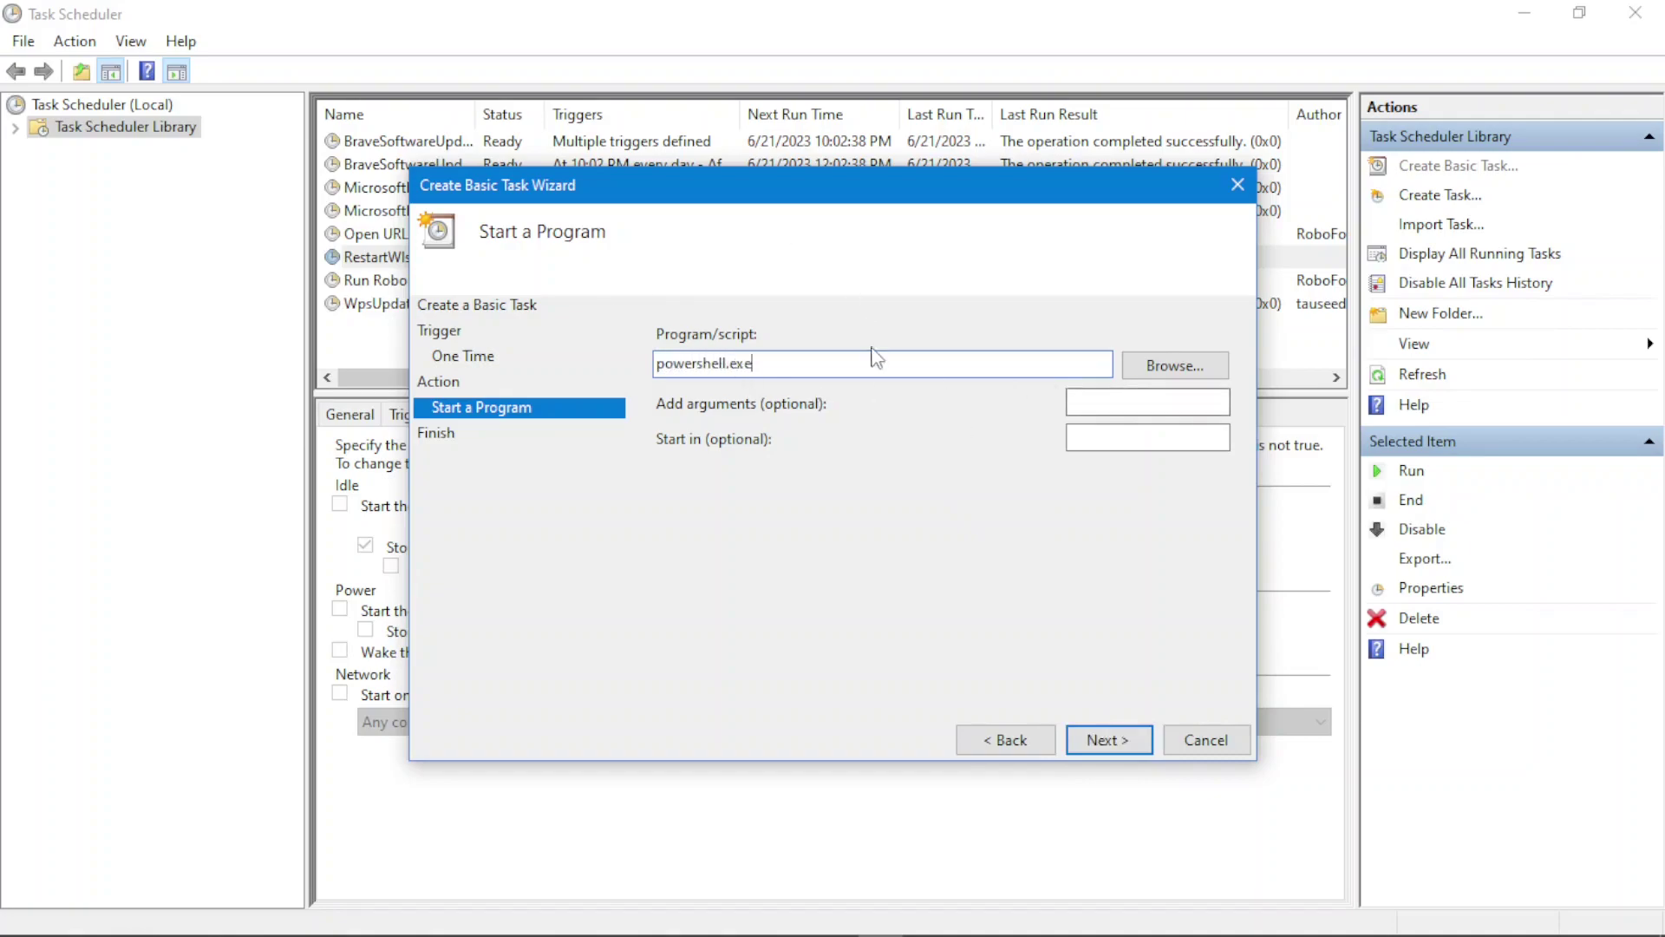
click(1197, 382)
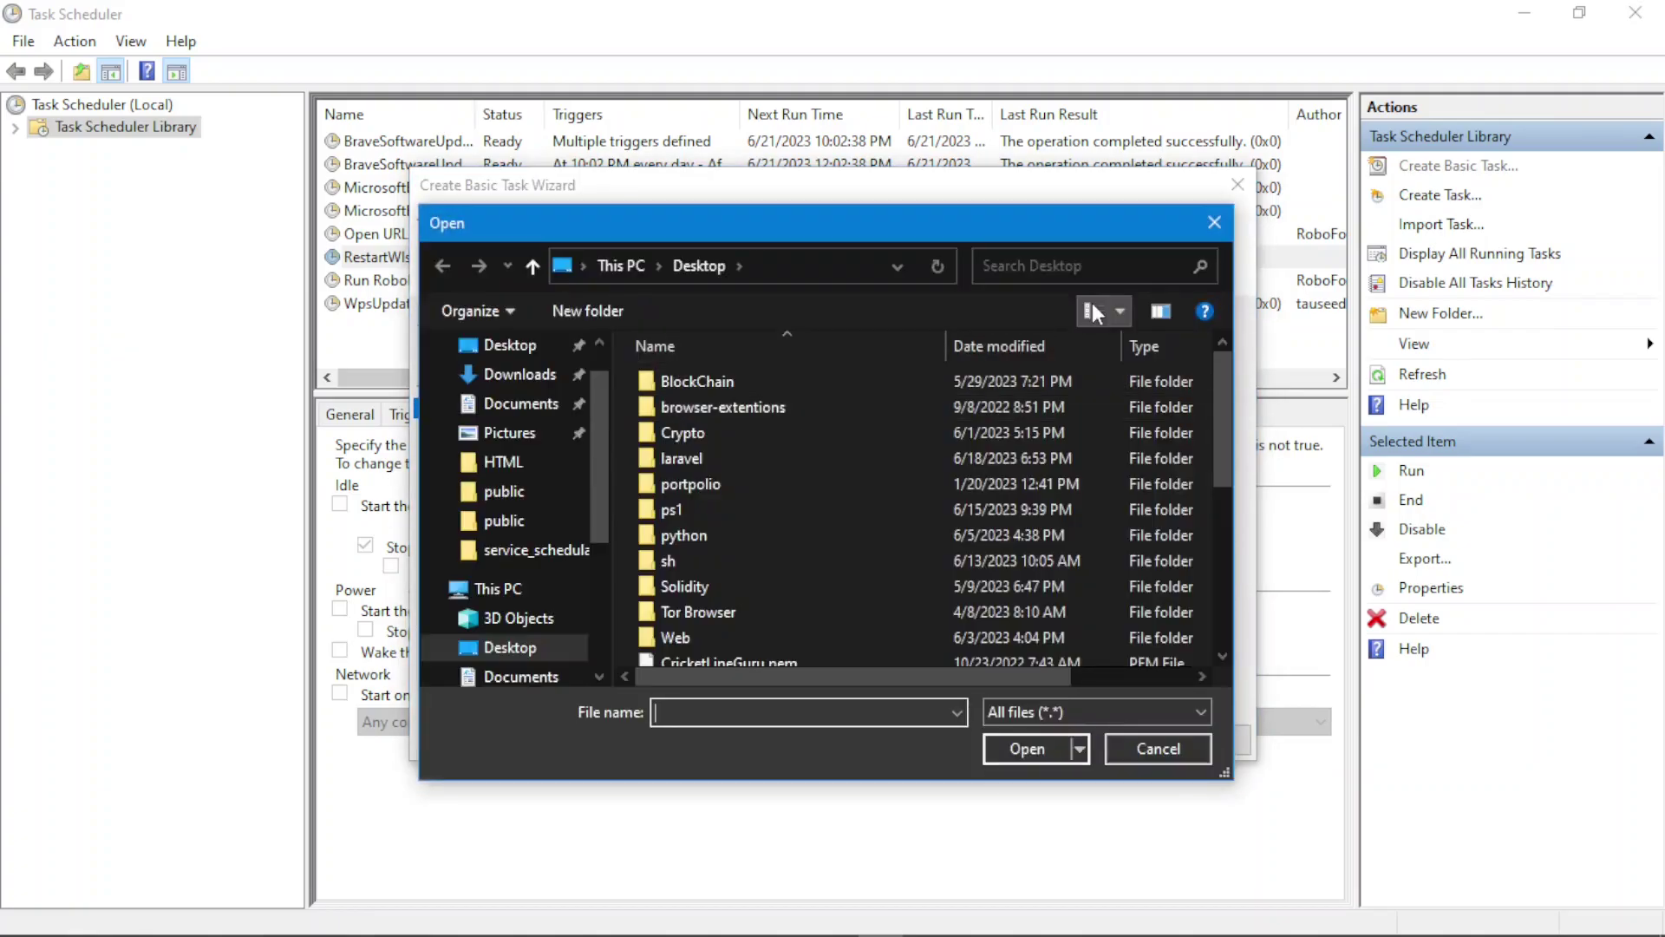
click(1207, 227)
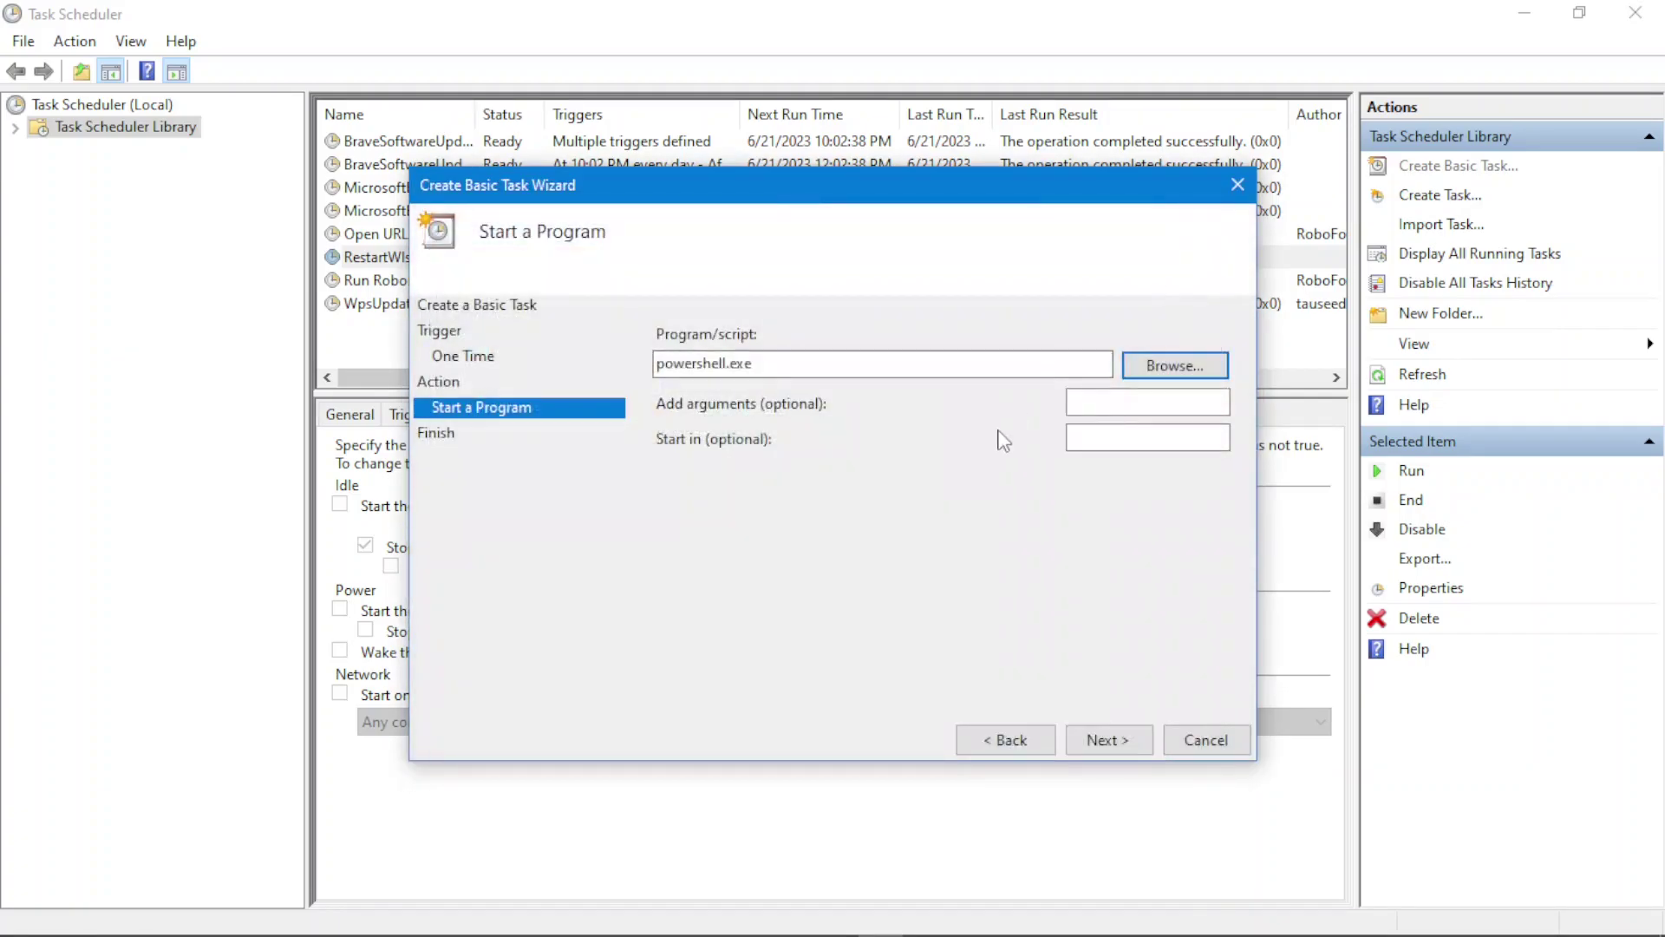
drag(783, 360, 660, 382)
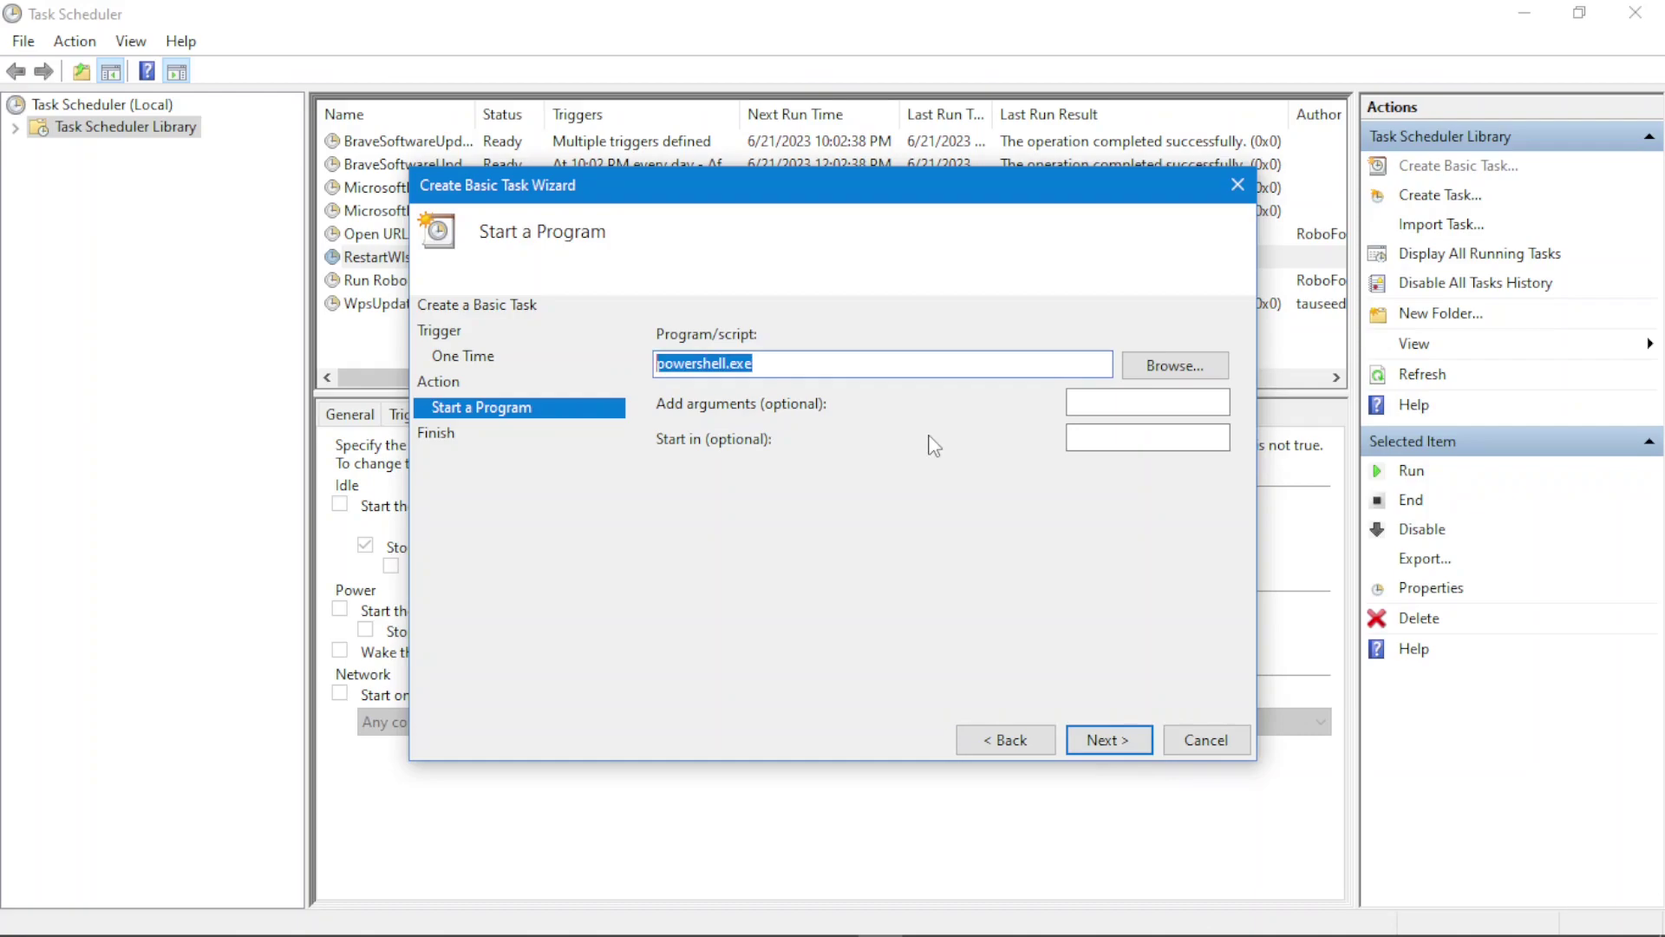
click(1119, 394)
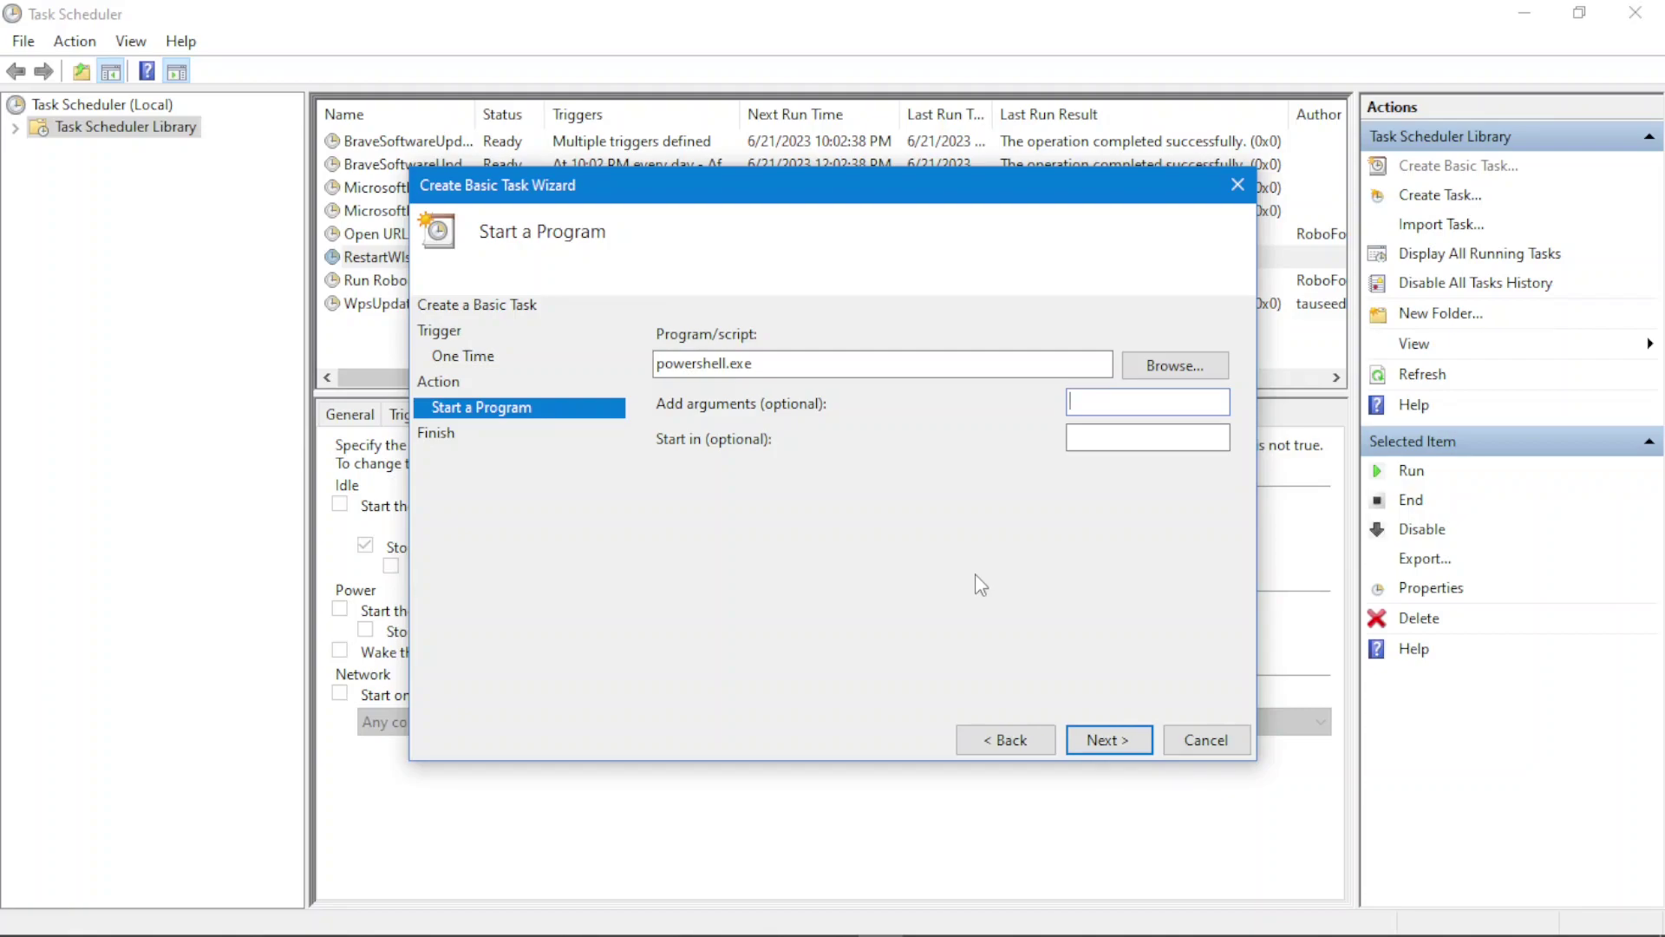
- Switch to Windows PowerShell, list the current folder's contents and clear the terminal
key(alt+Tab)
key(alt+Tab)
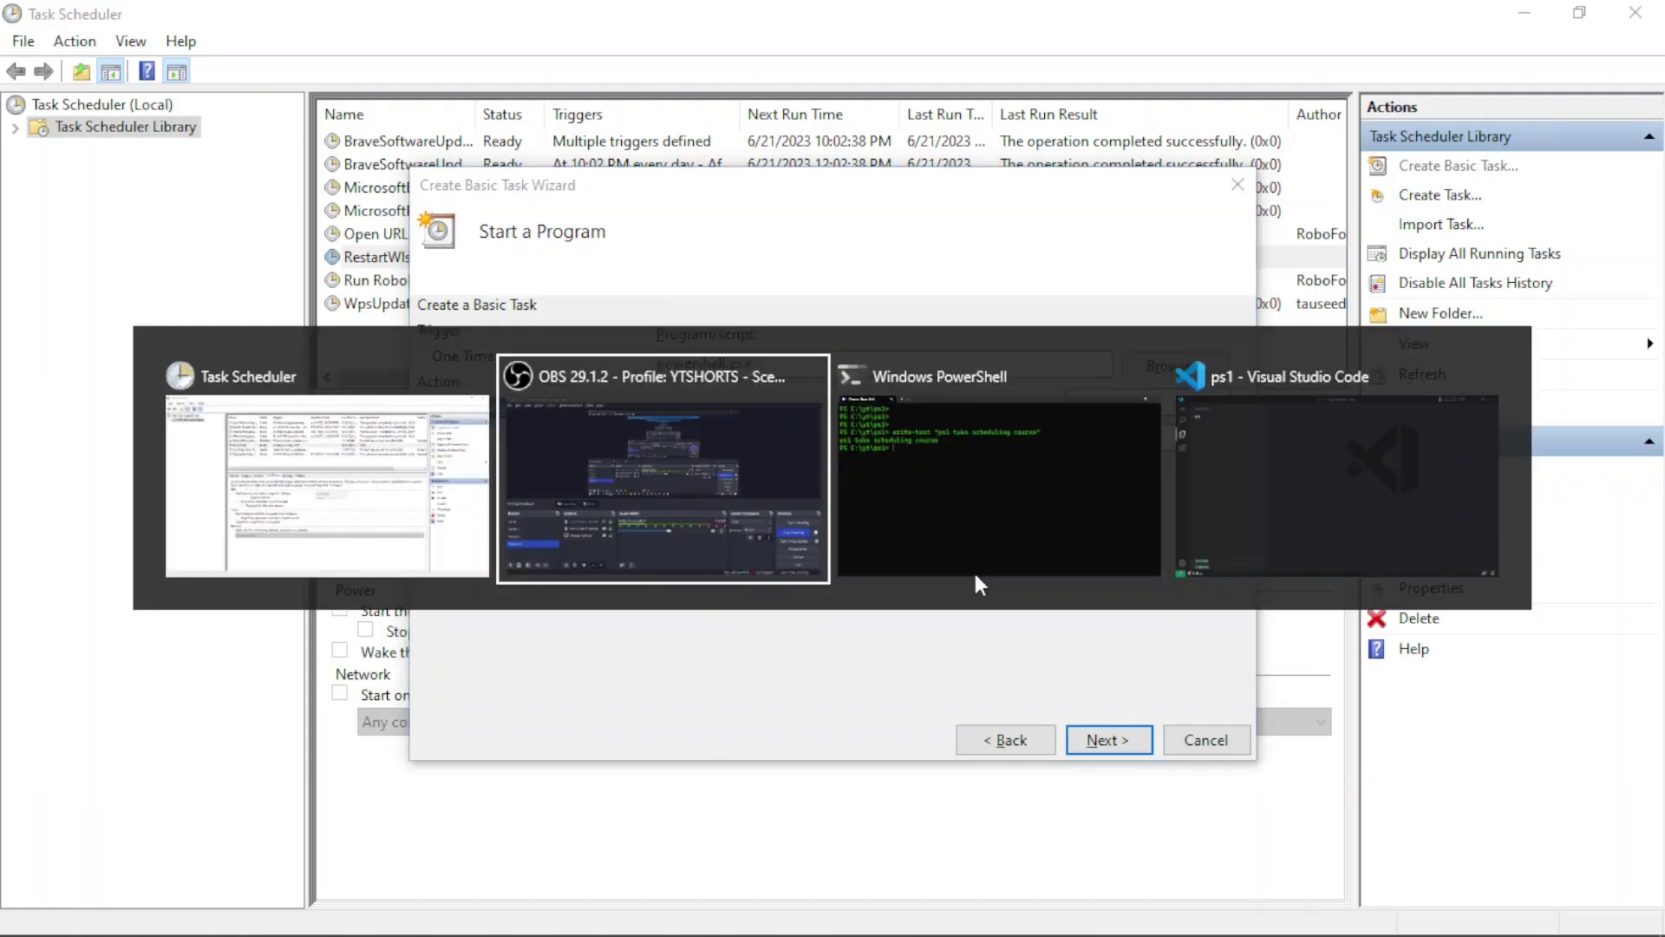
text(ls)
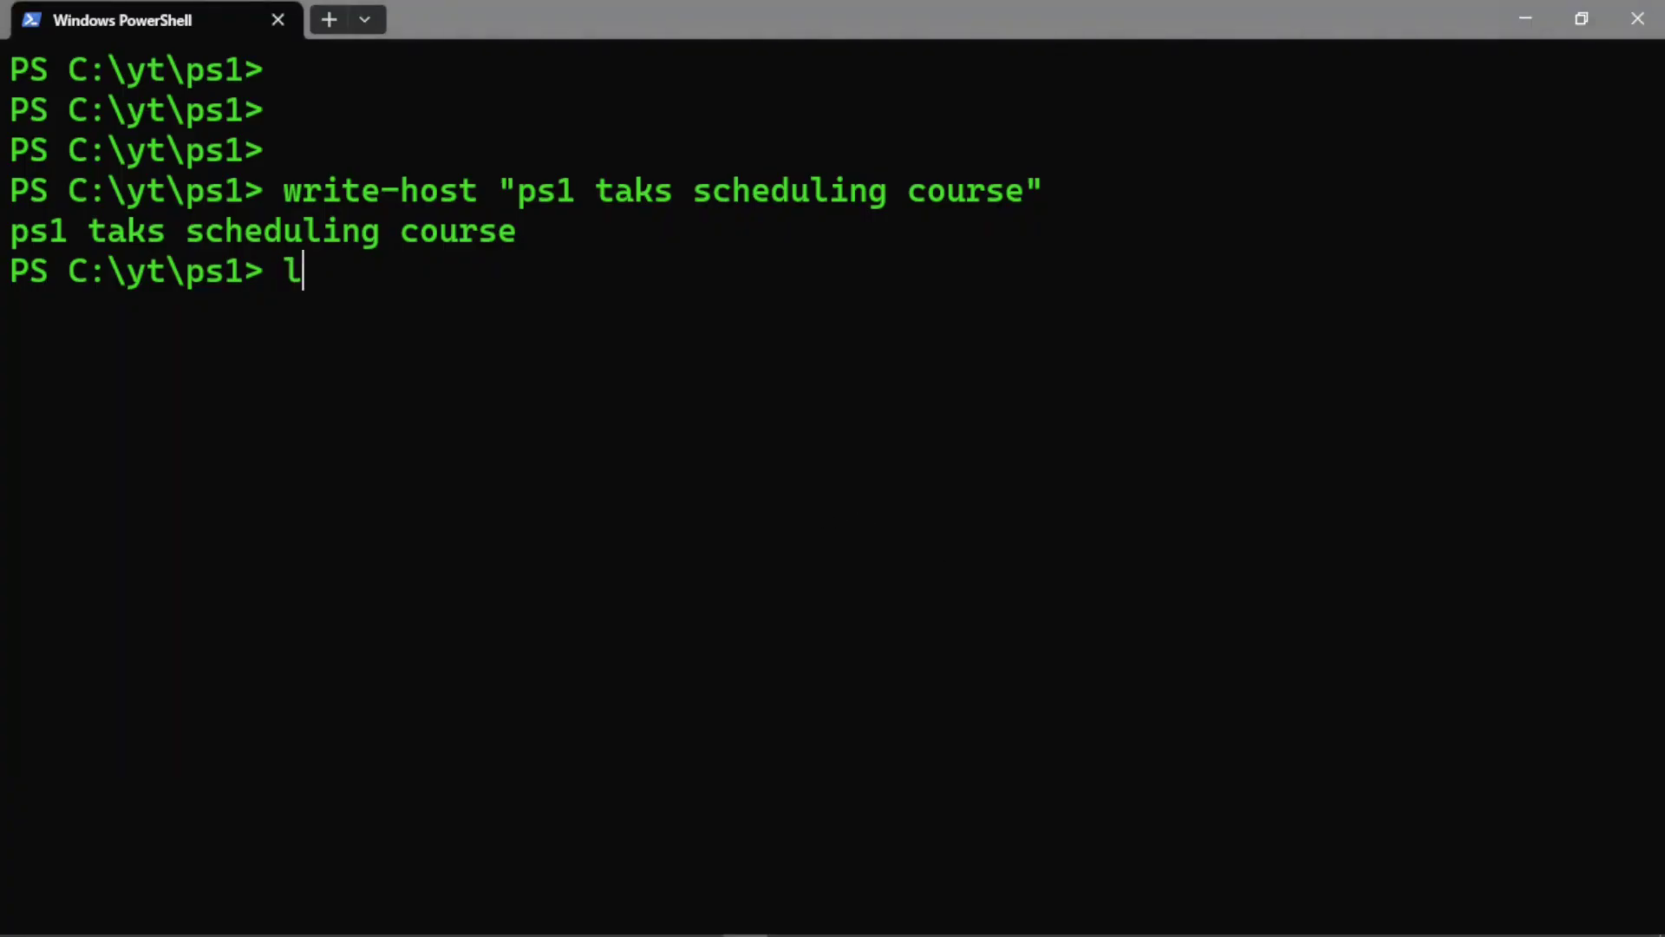
key(Return)
key(ctrl+l)
key(Return)
key(Return)
key(Return)
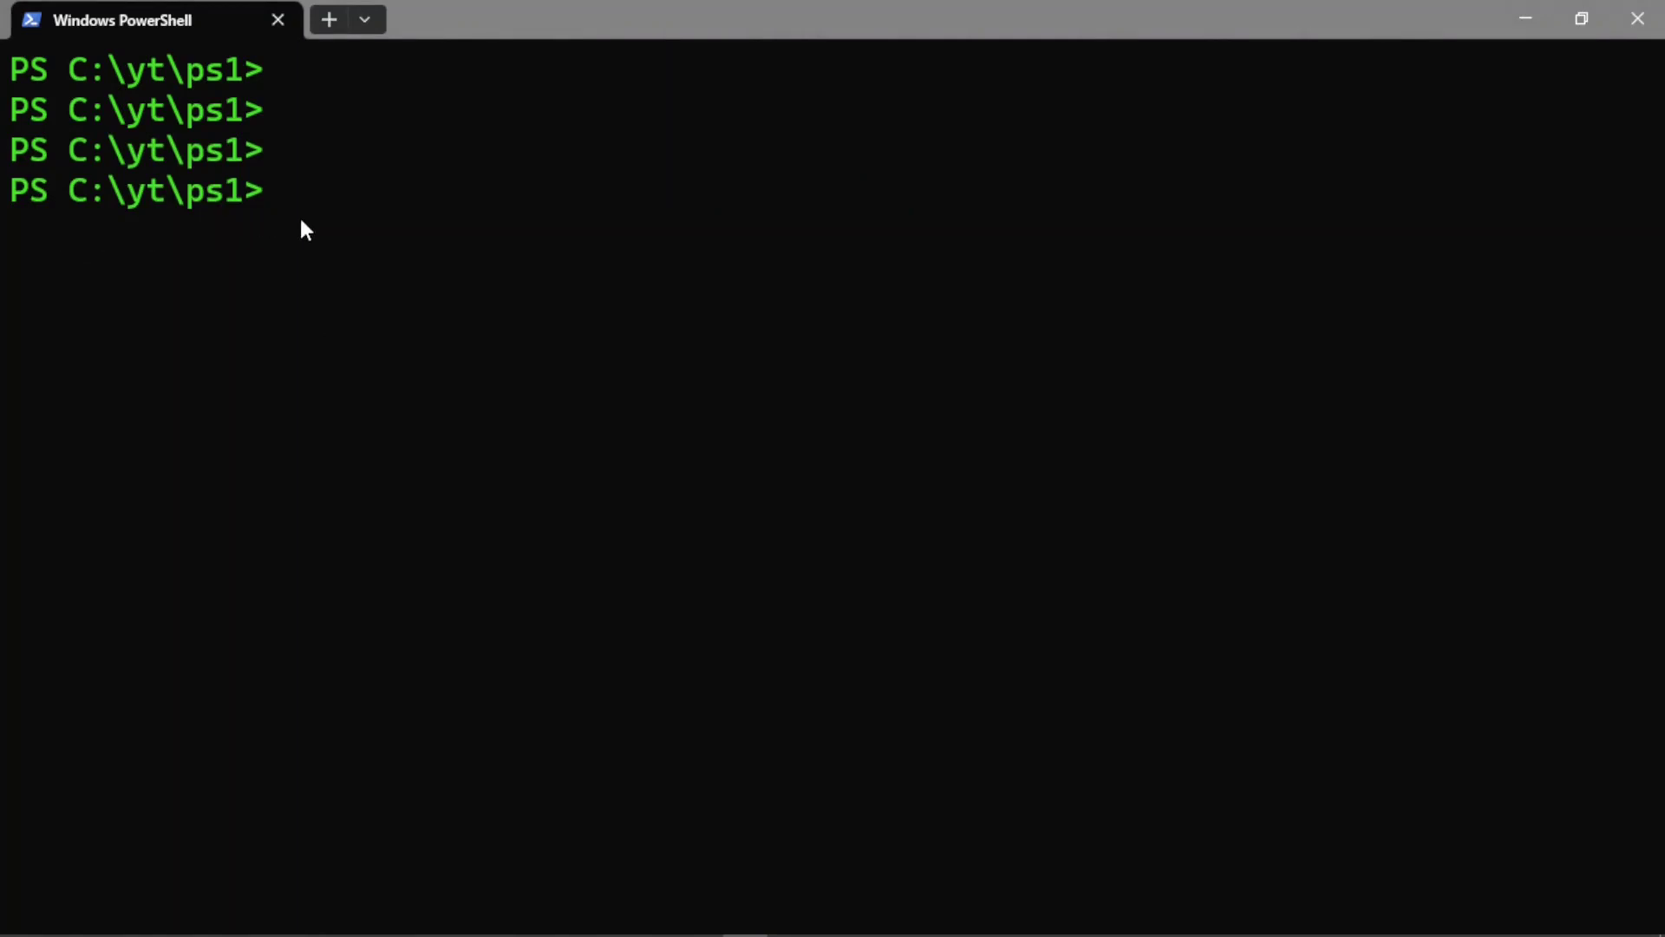
- Create a folder named test_dir by running powershell.exe -Command mkdir test_dir
text(powershell)
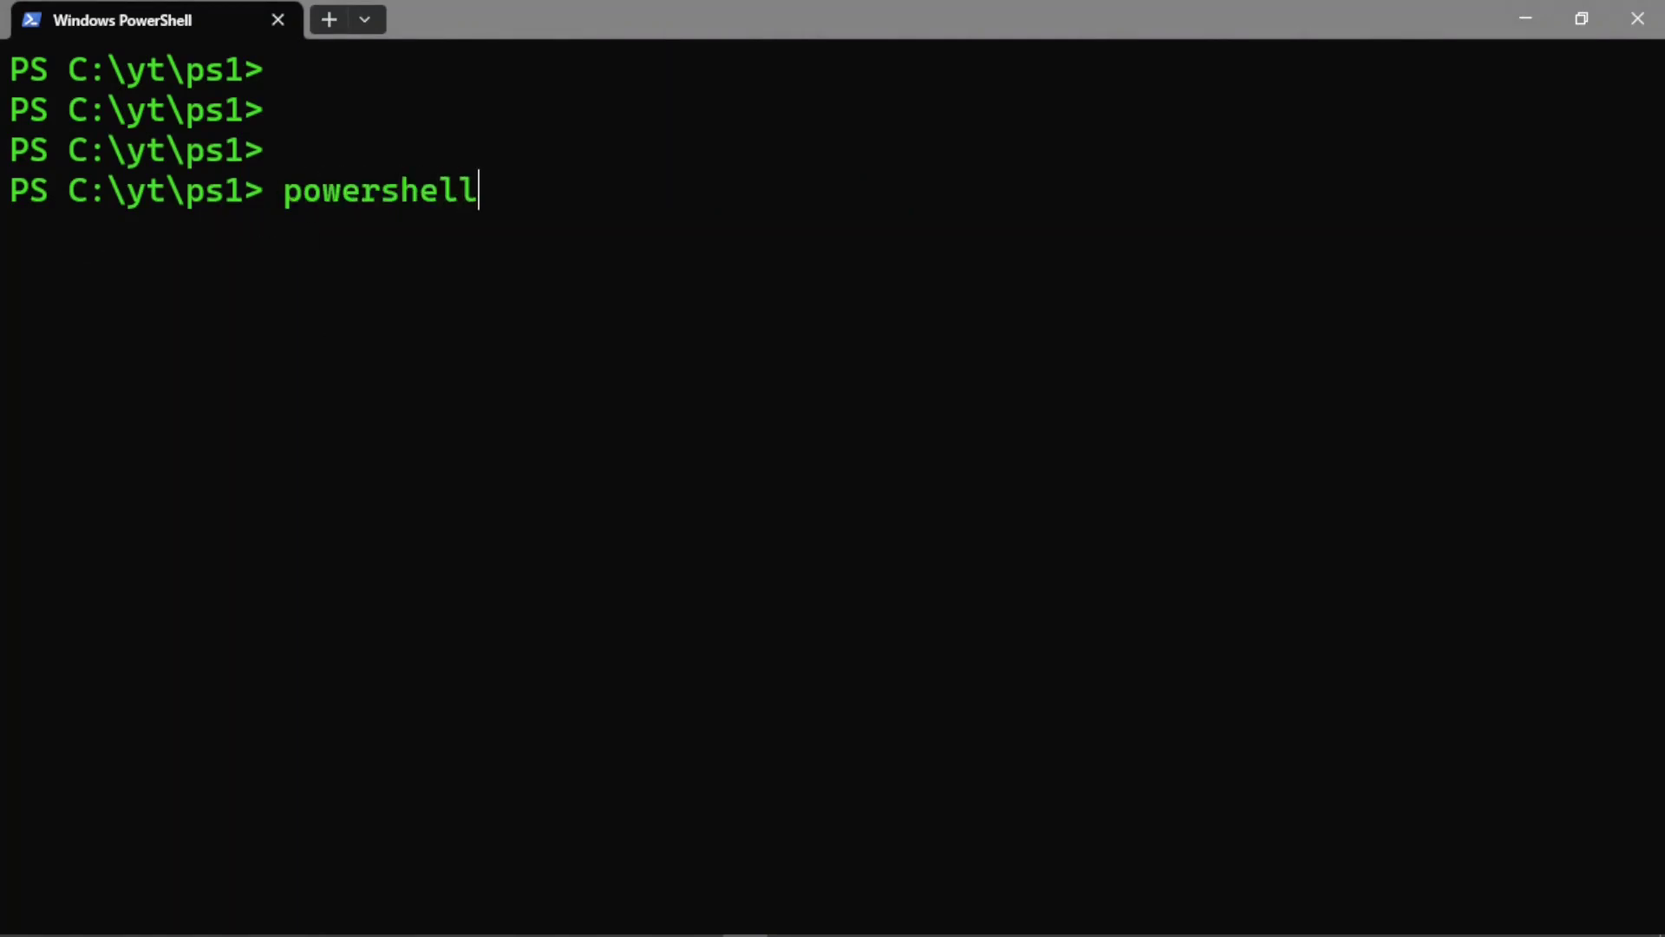
text(.exe -Command)
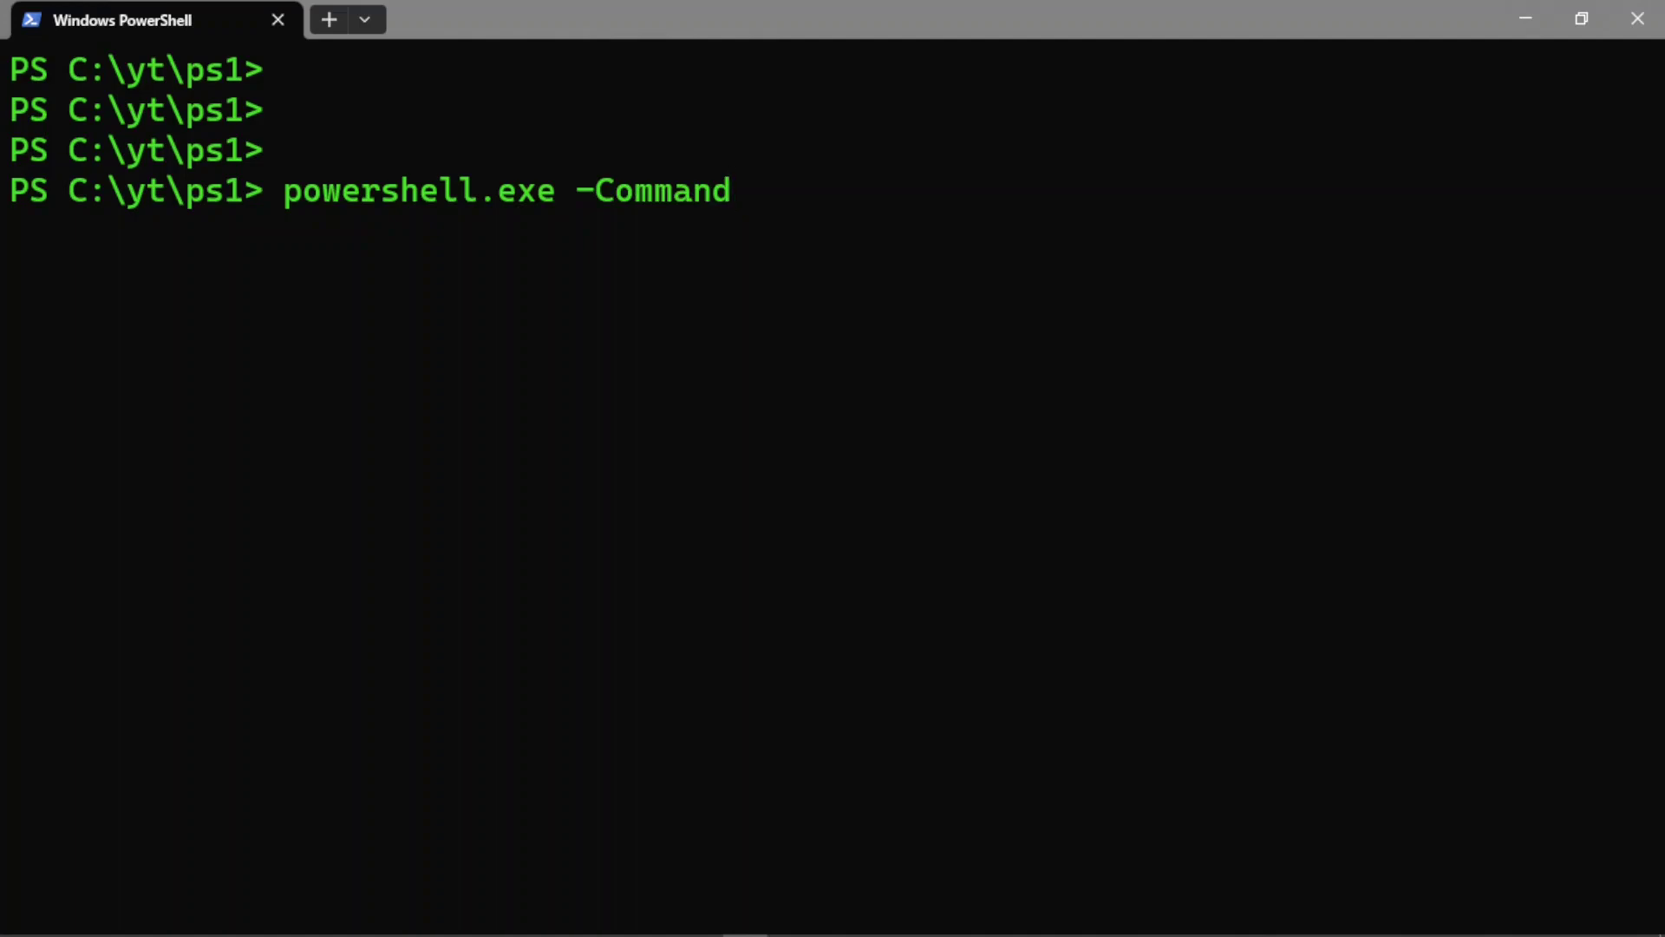
text( mkdir test)
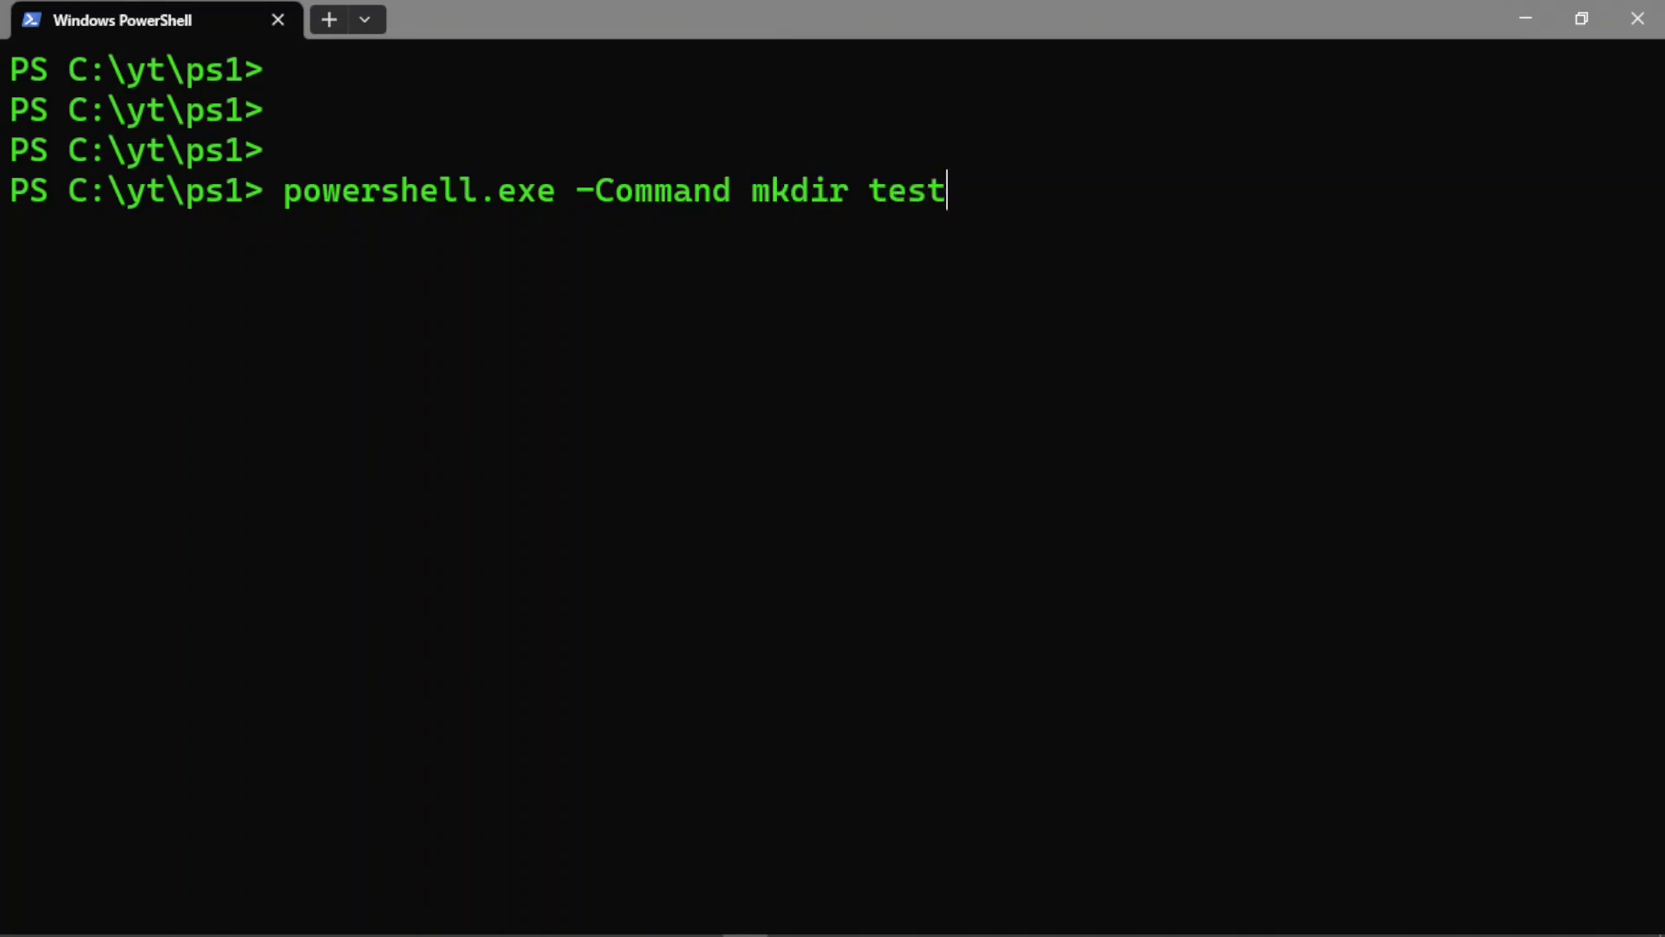
text(dir)
key(BackSpace)
key(BackSpace)
key(BackSpace)
text(_dir)
key(Return)
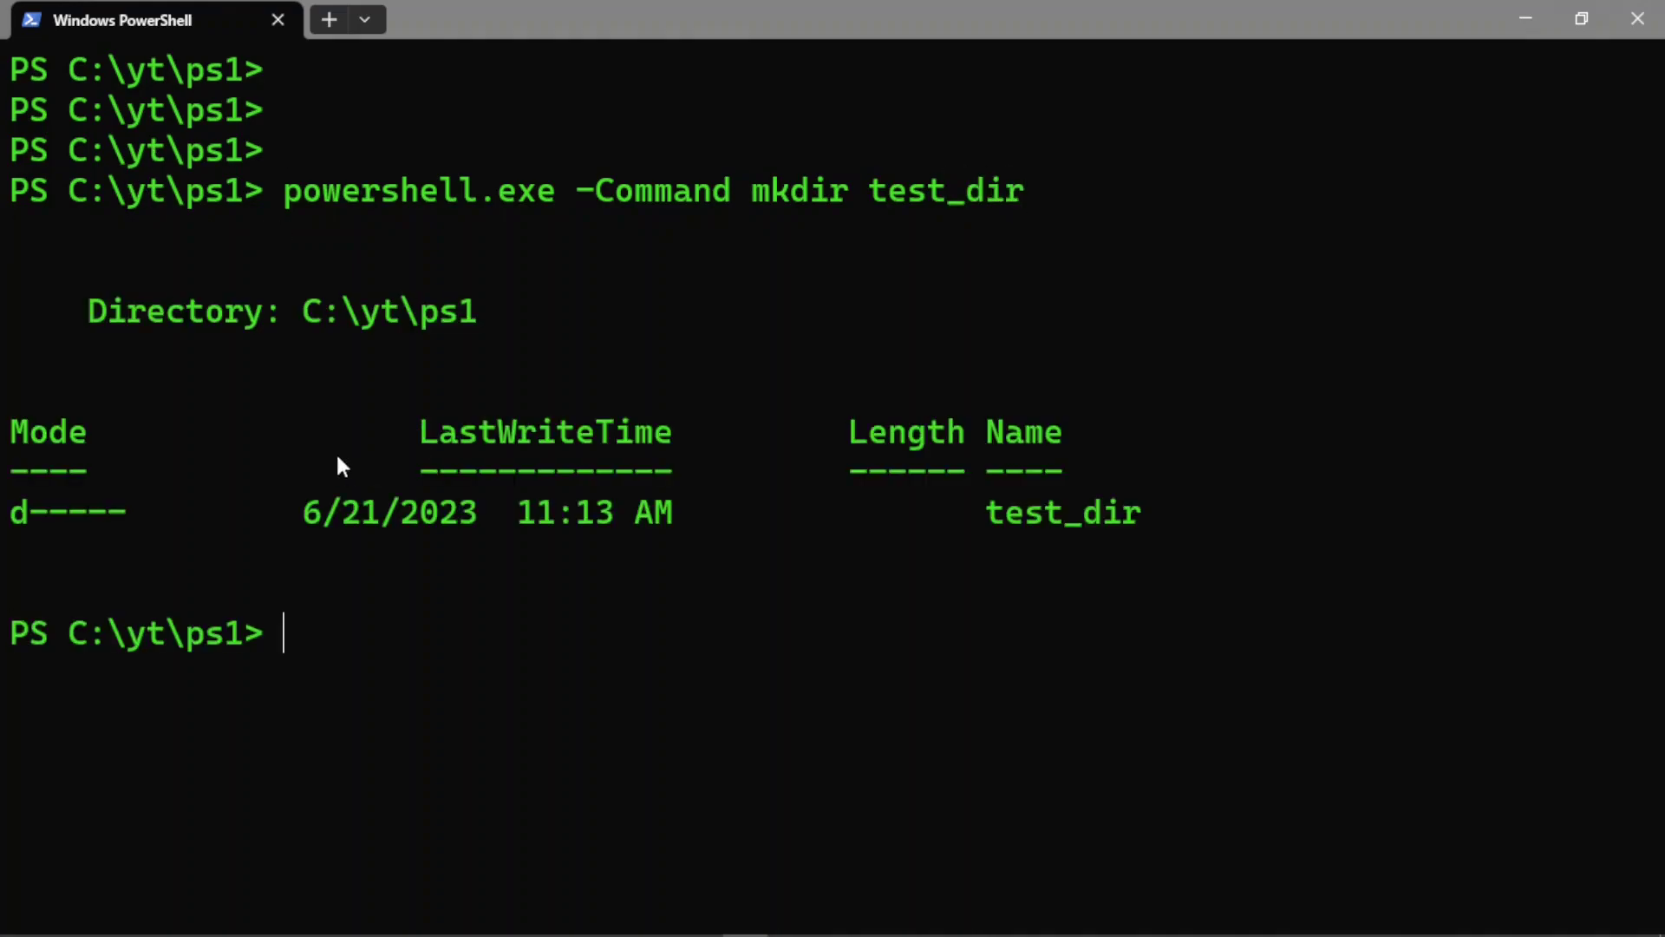
- List the contents of C:\yt\ps1 and check for the test_dir folder
text(ls)
key(Return)
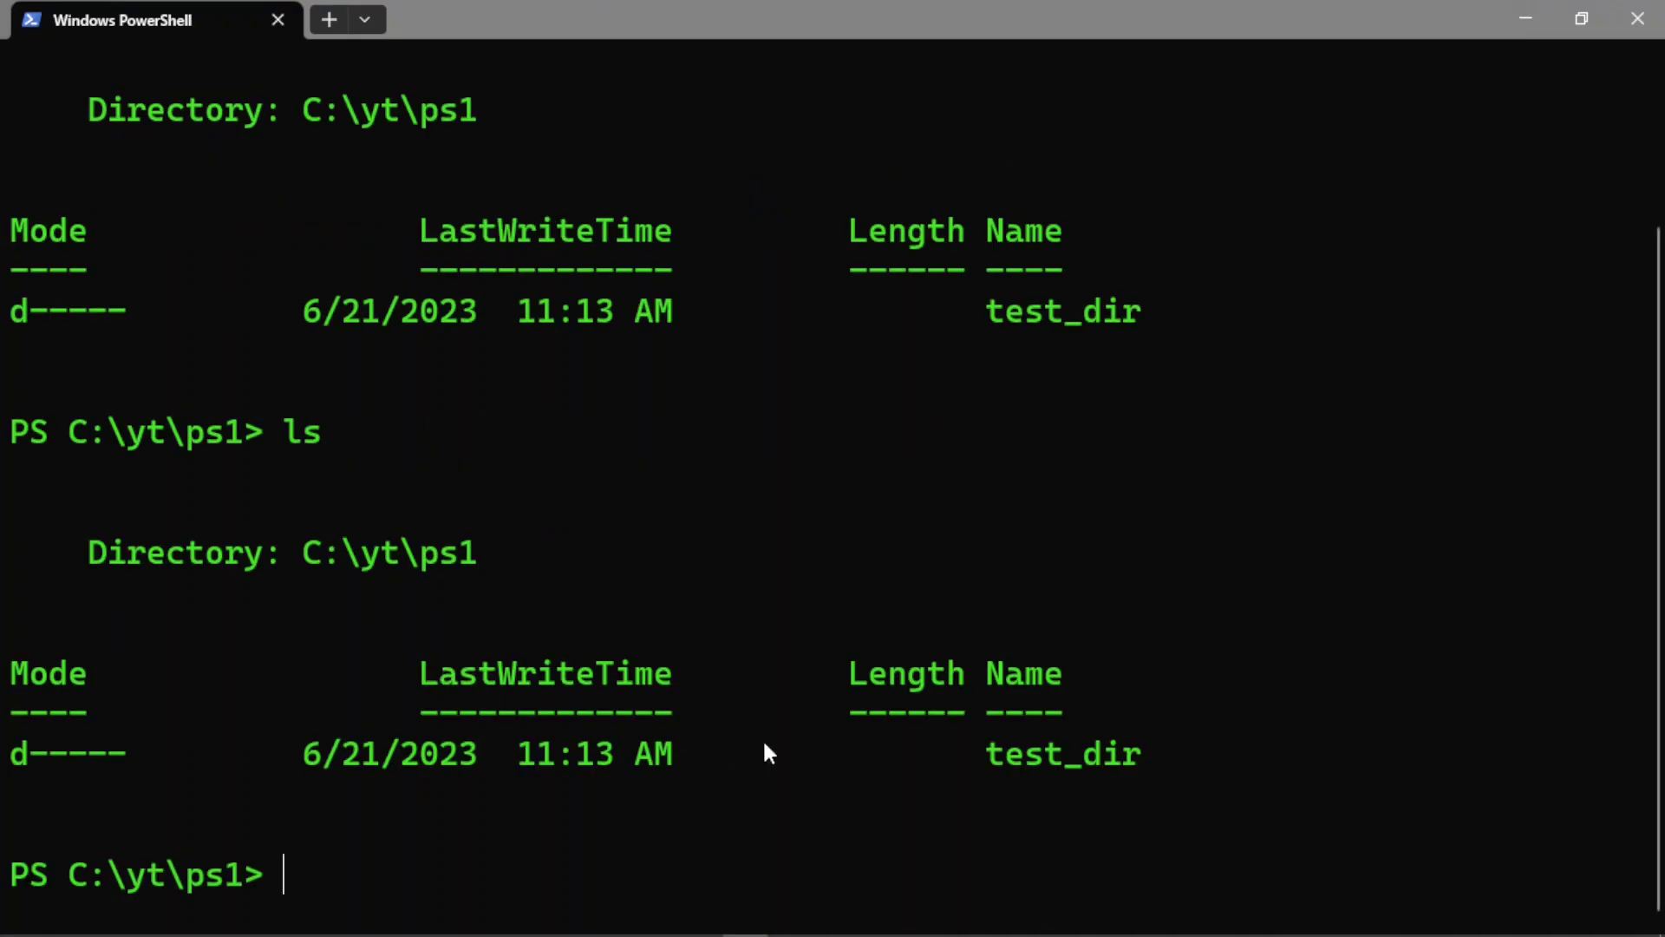
drag(990, 760, 1219, 762)
click(907, 771)
- Extend the previous mkdir command with ;ls and run powershell.exe -Command mkdir test_dir;ls
key(Up)
key(Up)
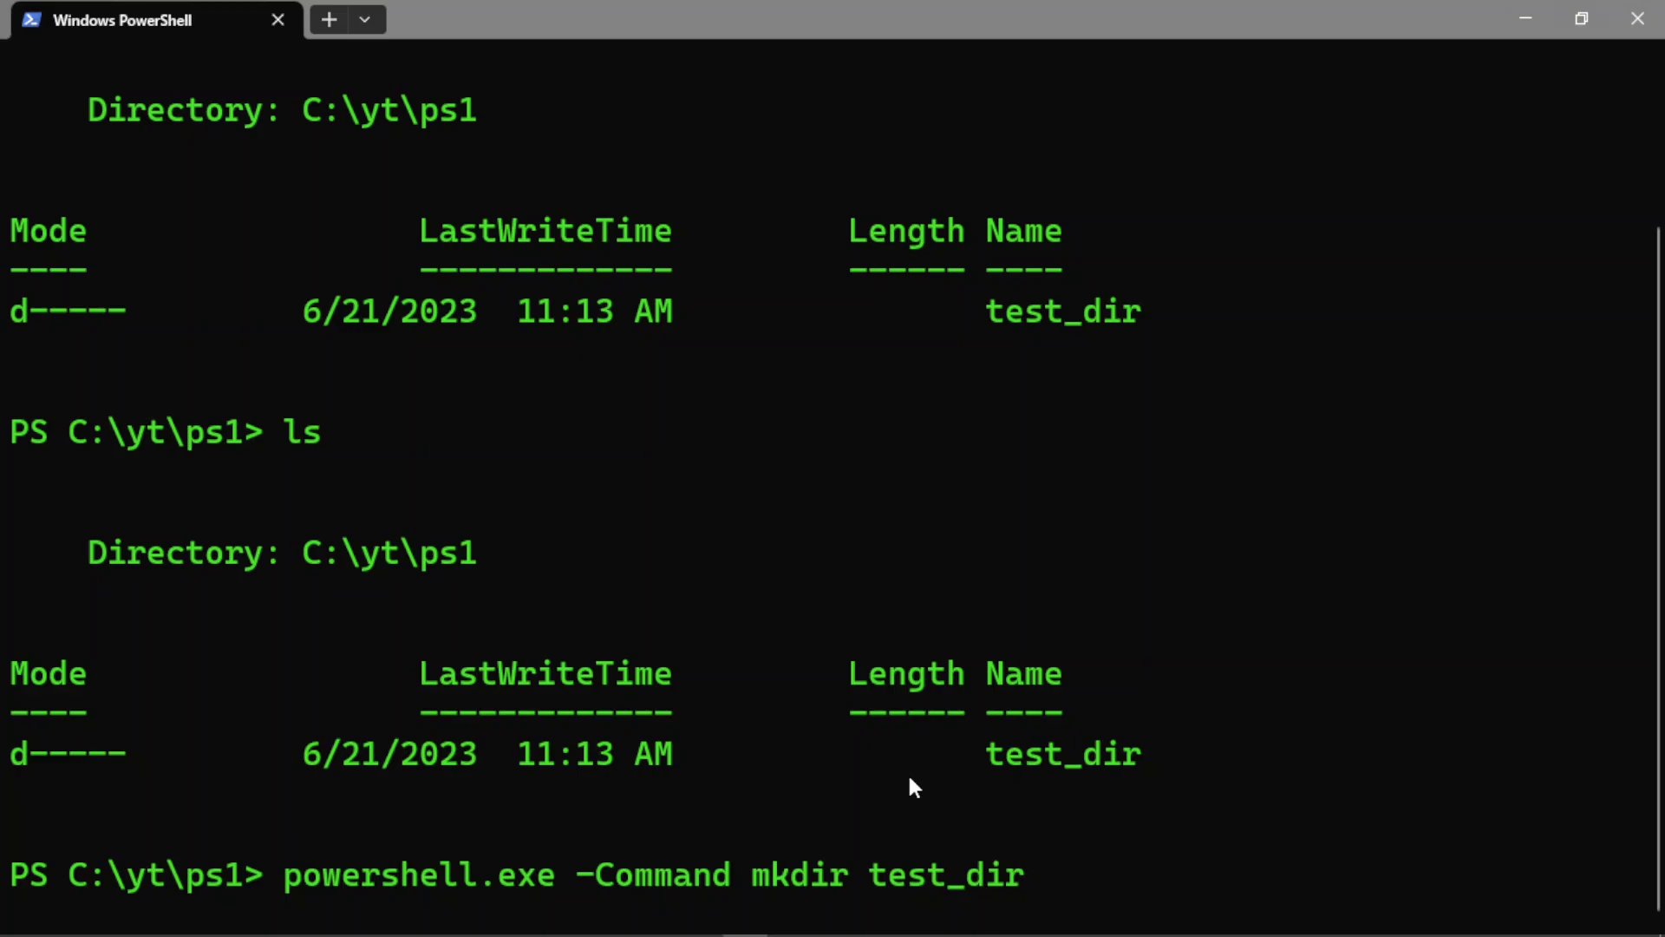
text(;ls)
key(Return)
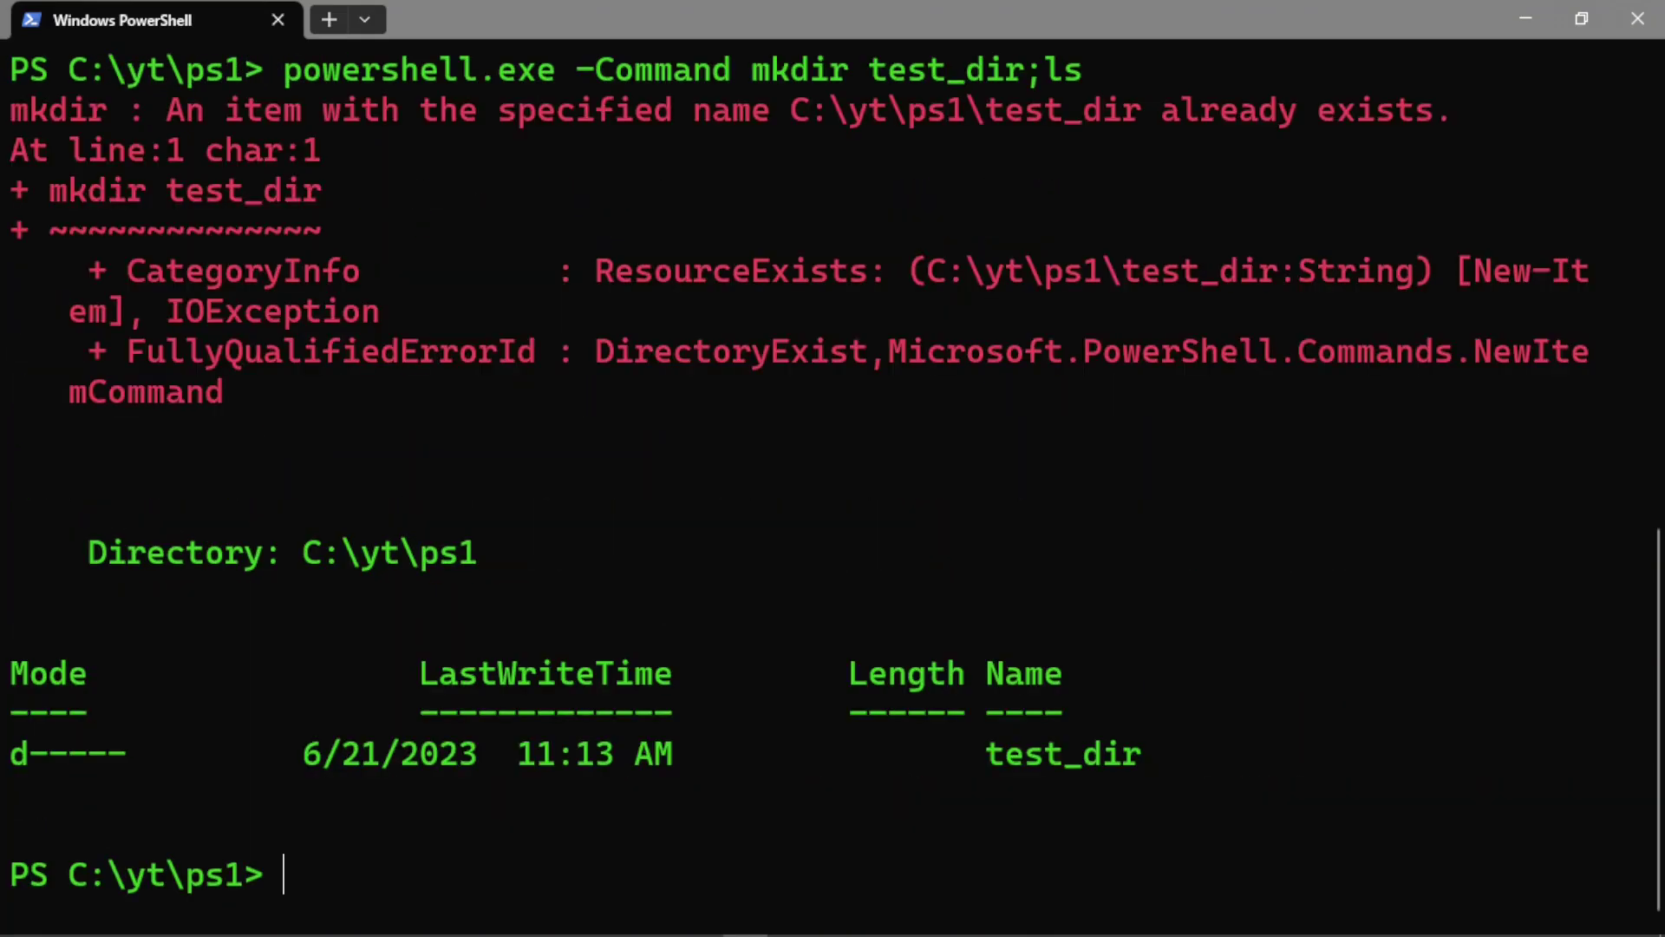
- Abandon the recalled command and delete the existing test_dir folder with rm .\test_dir
key(Up)
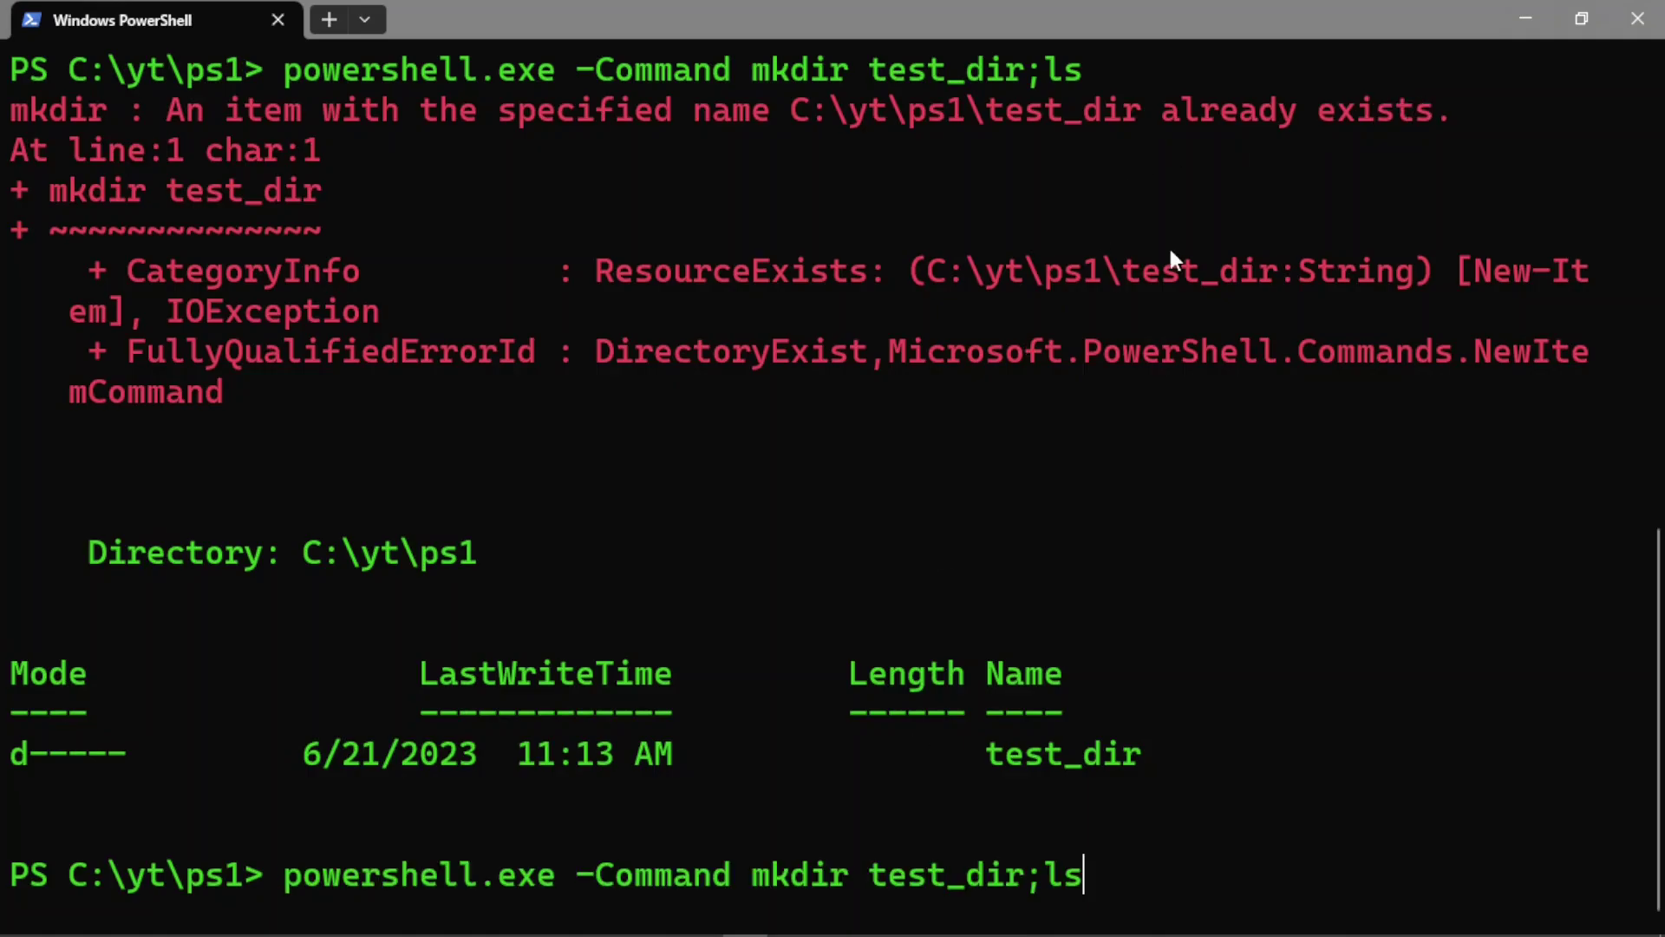
key(Left)
key(ctrl+c)
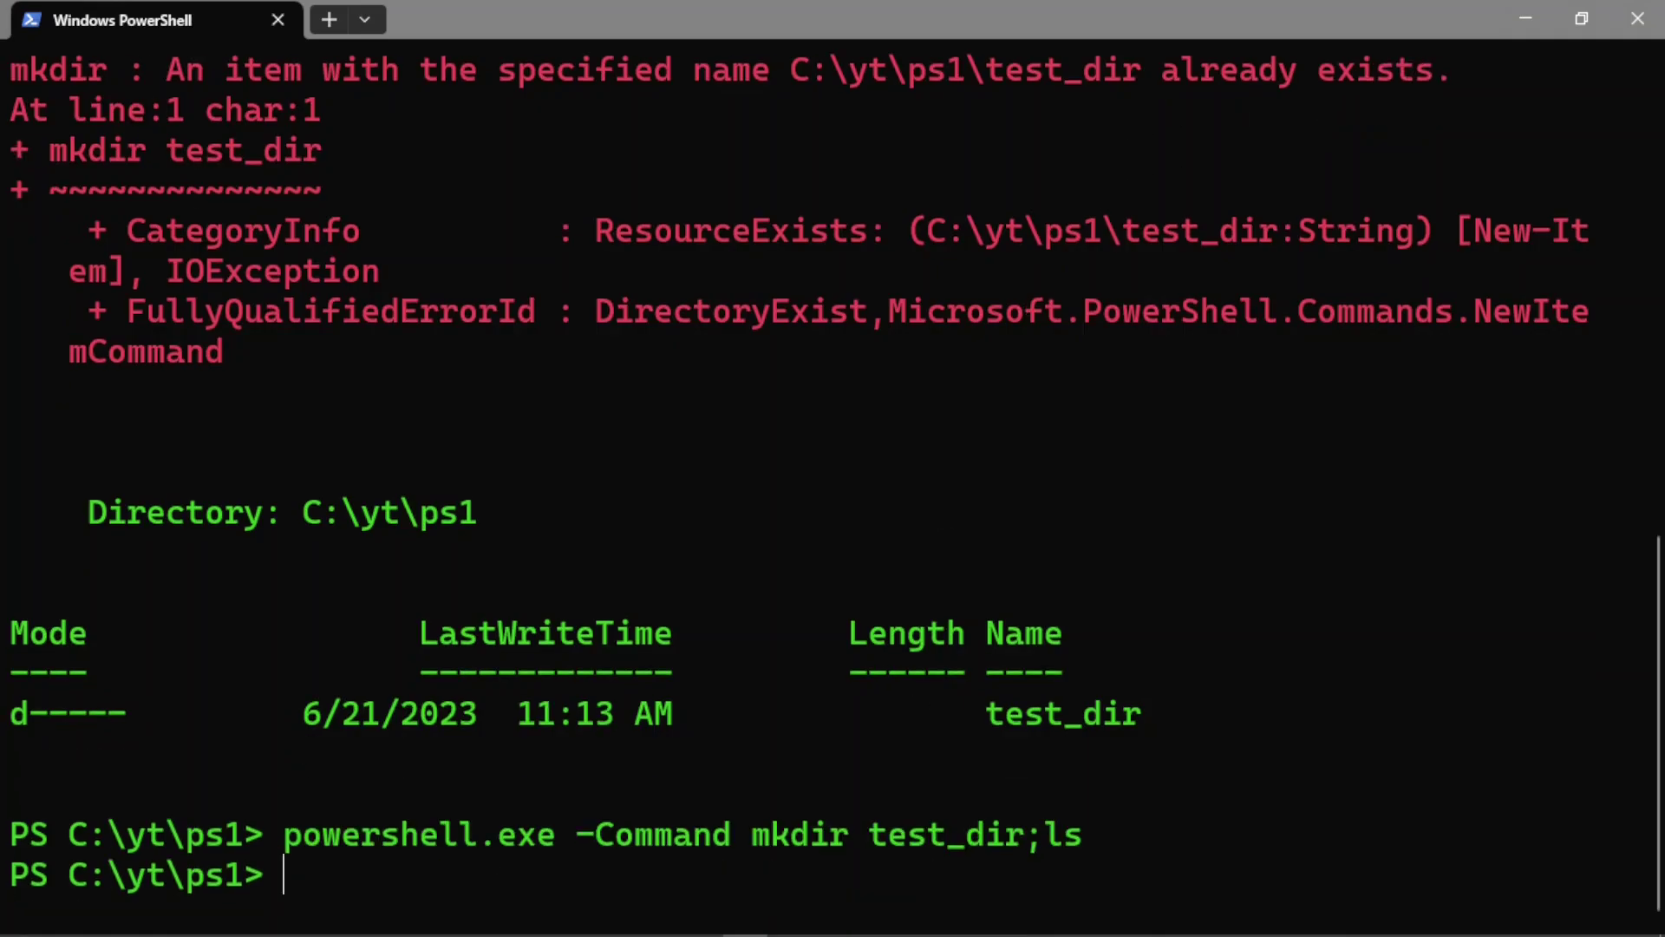
text(rm .\)
text(test)
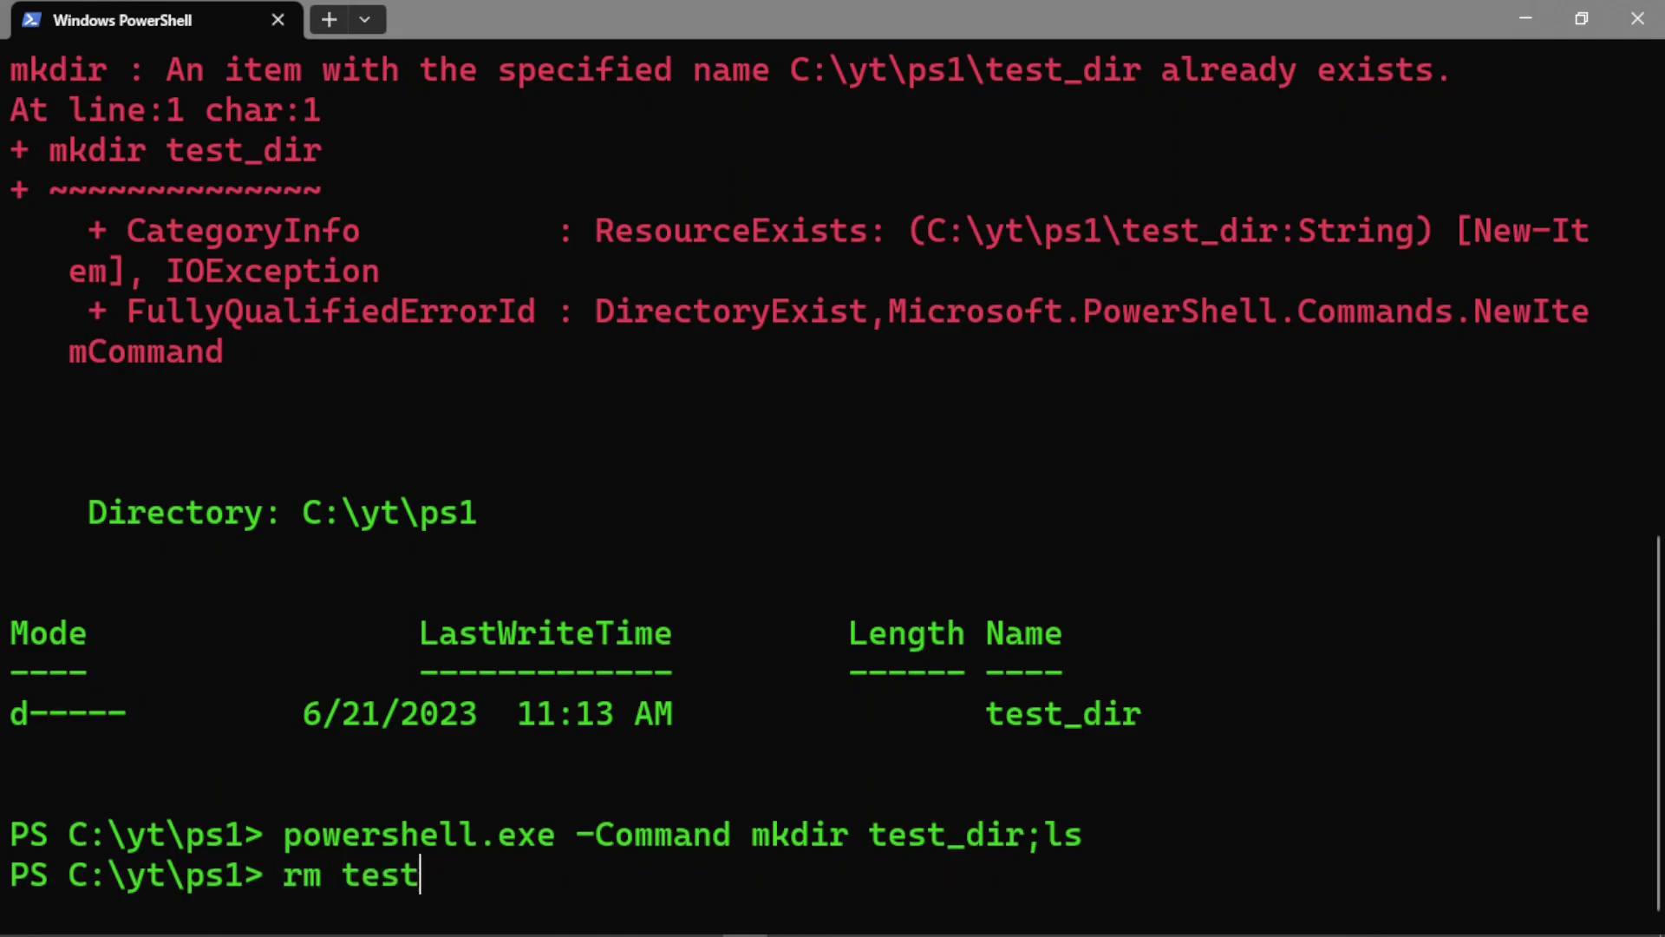
key(Tab)
key(Return)
- Clear the terminal and rerun powershell.exe -Command mkdir test_dir;ls to create and list the folder
key(Up)
key(Up)
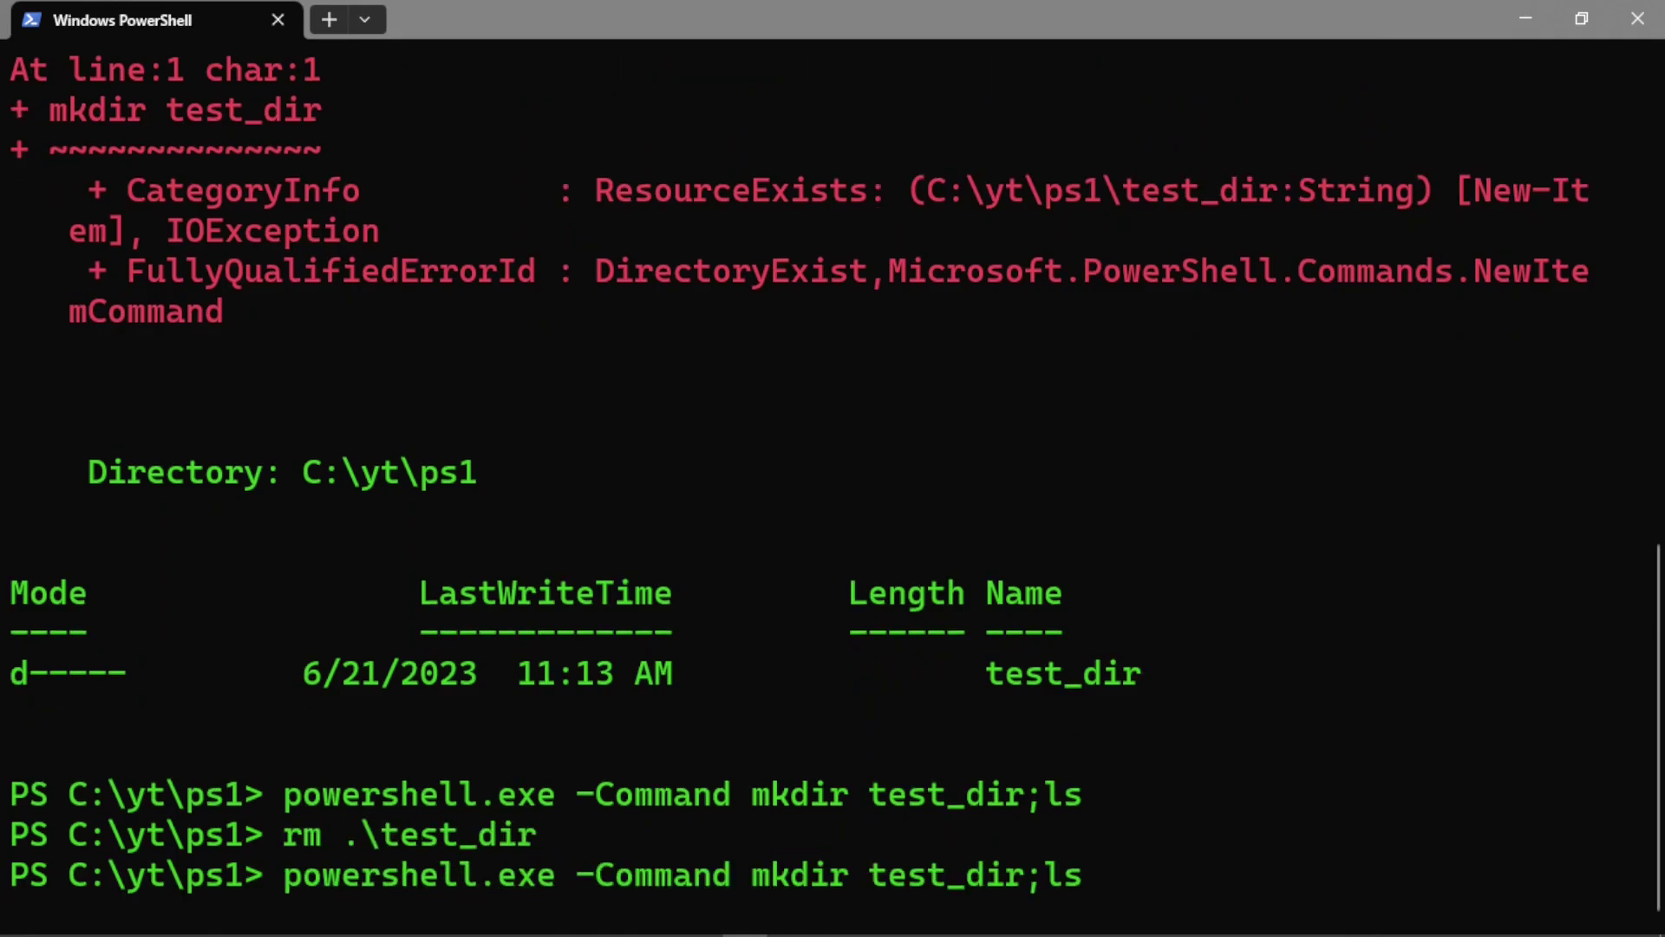
key(ctrl+c)
key(ctrl+l)
key(Return)
key(Return)
key(Up)
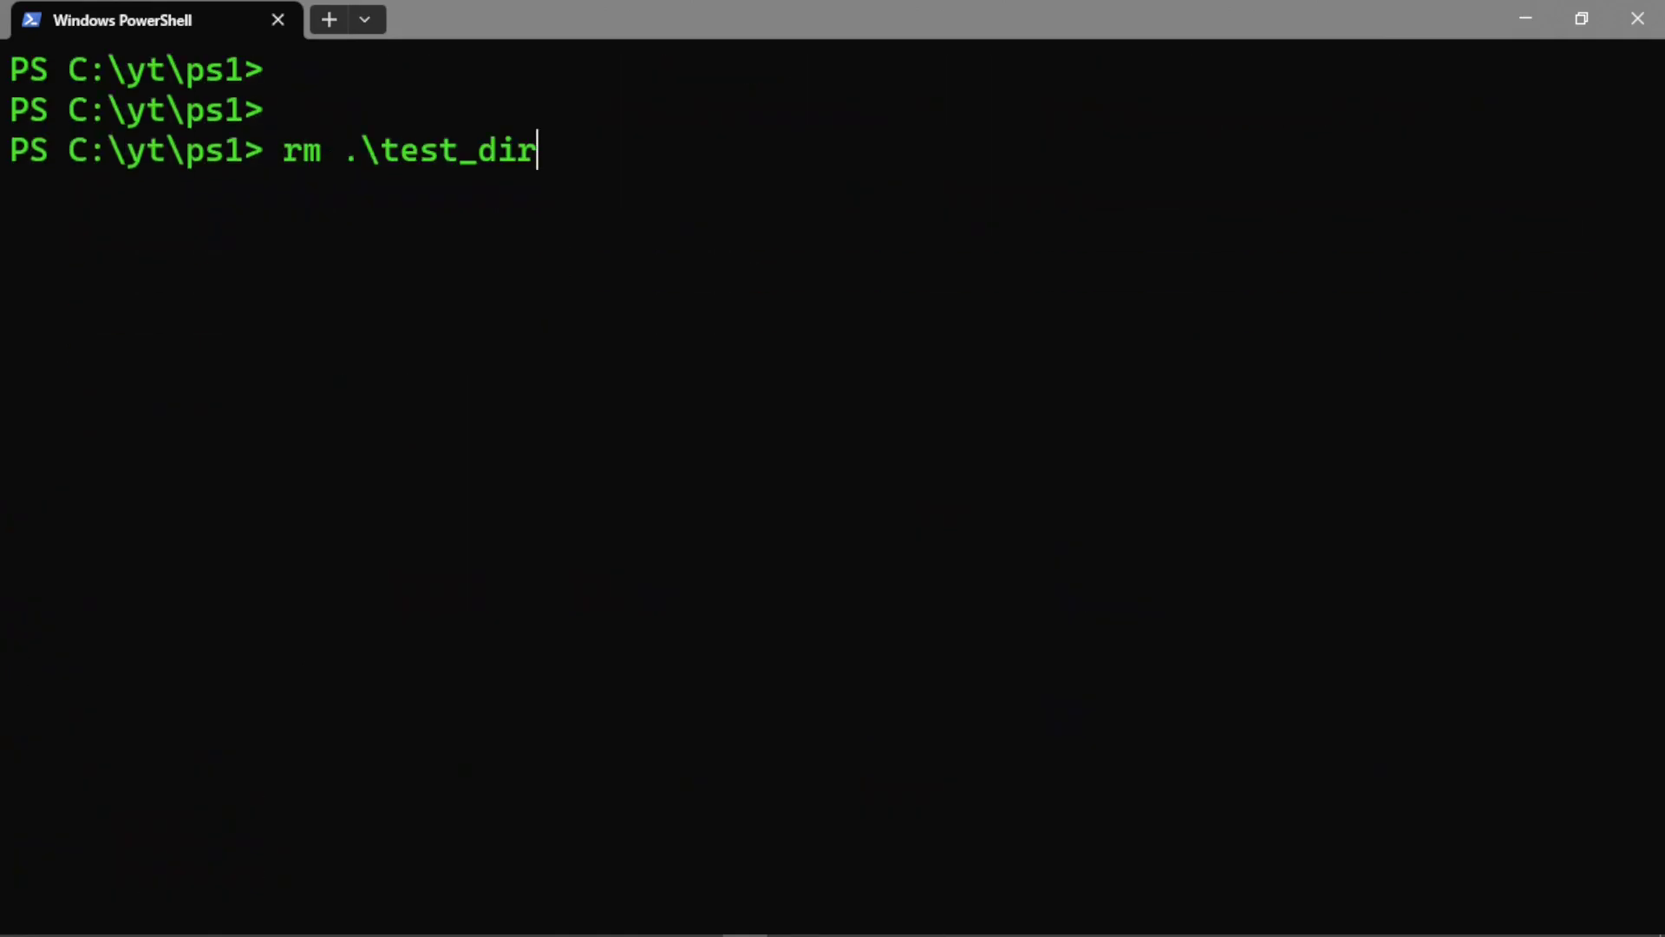
key(Up)
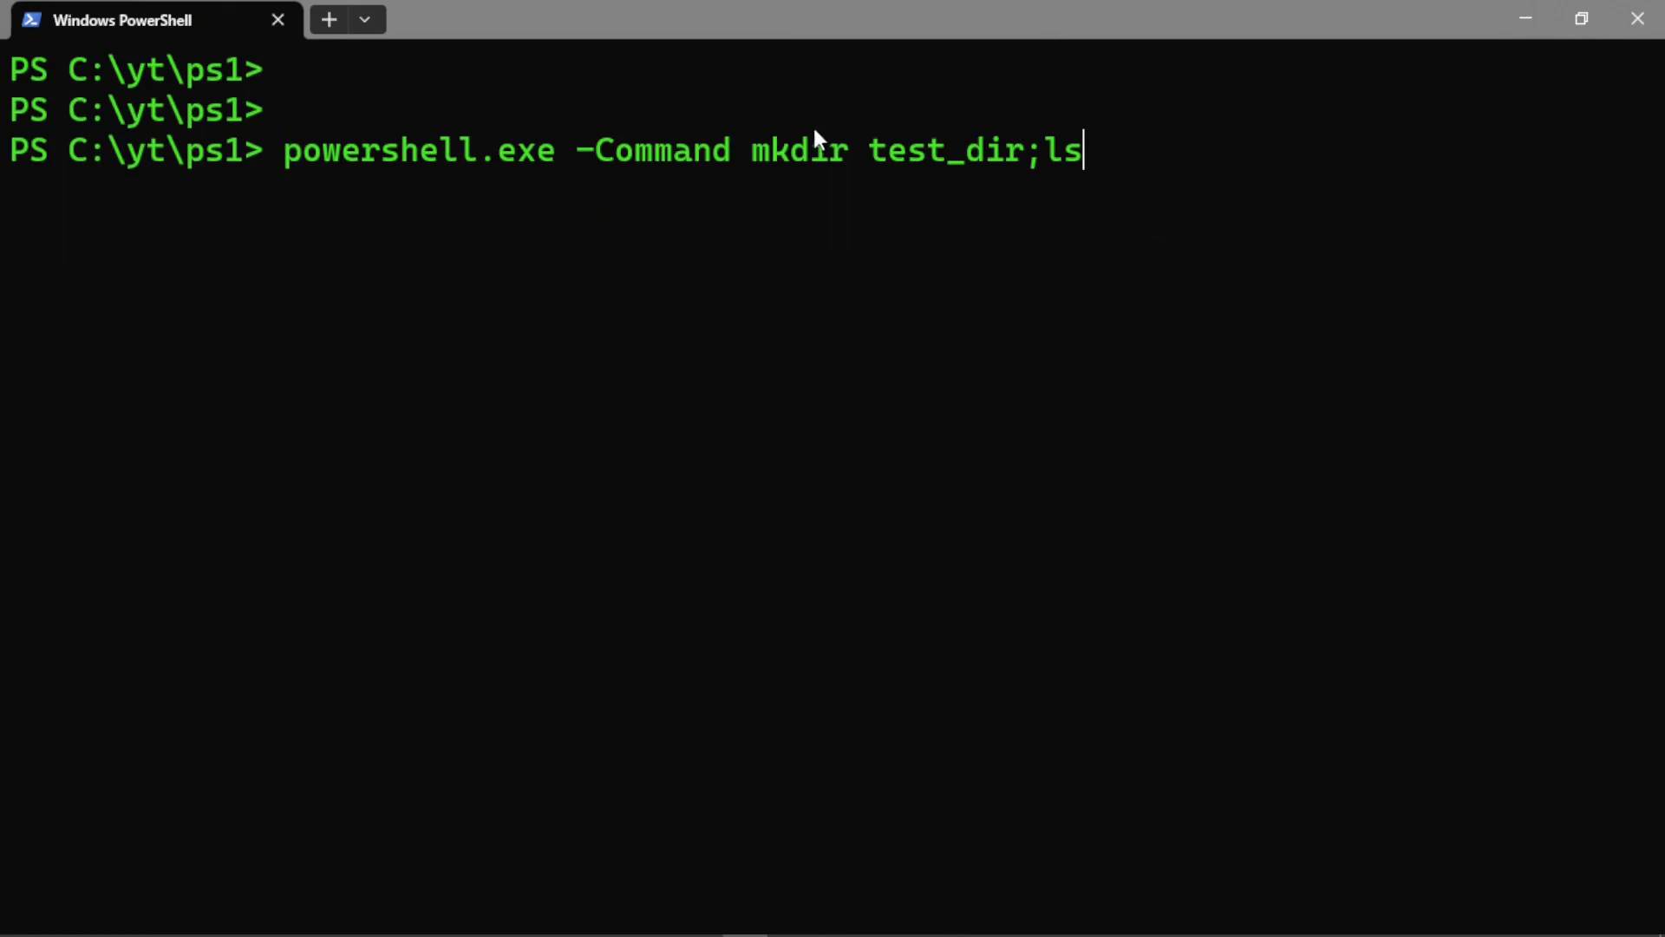
drag(753, 153, 1021, 136)
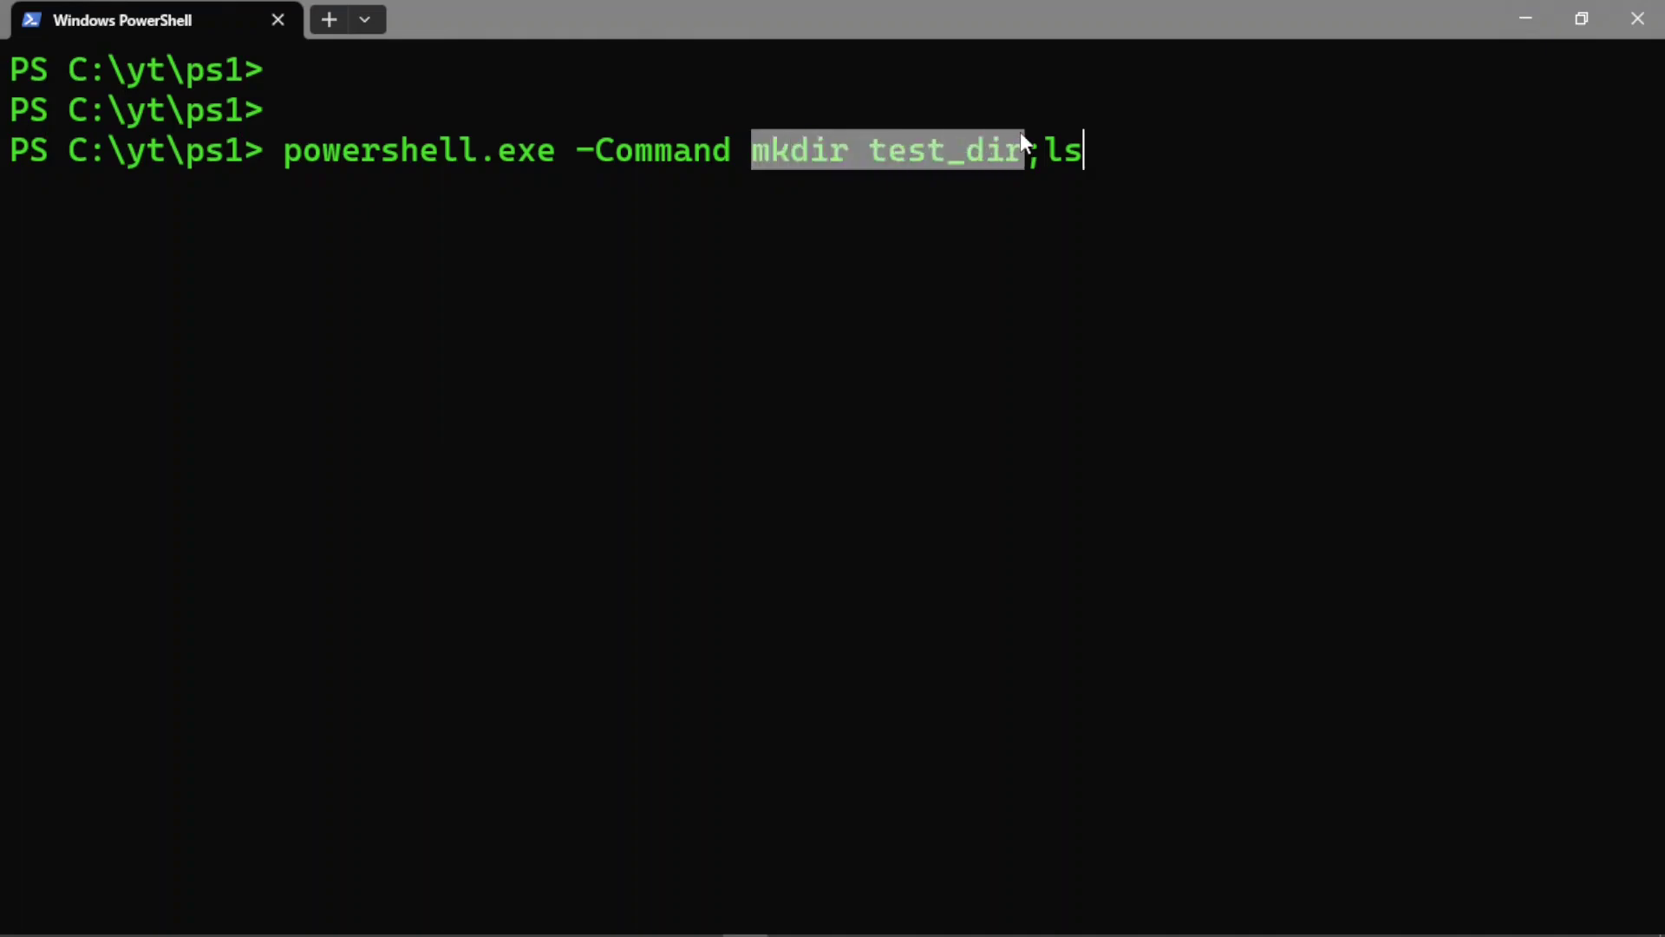
right_click(1031, 151)
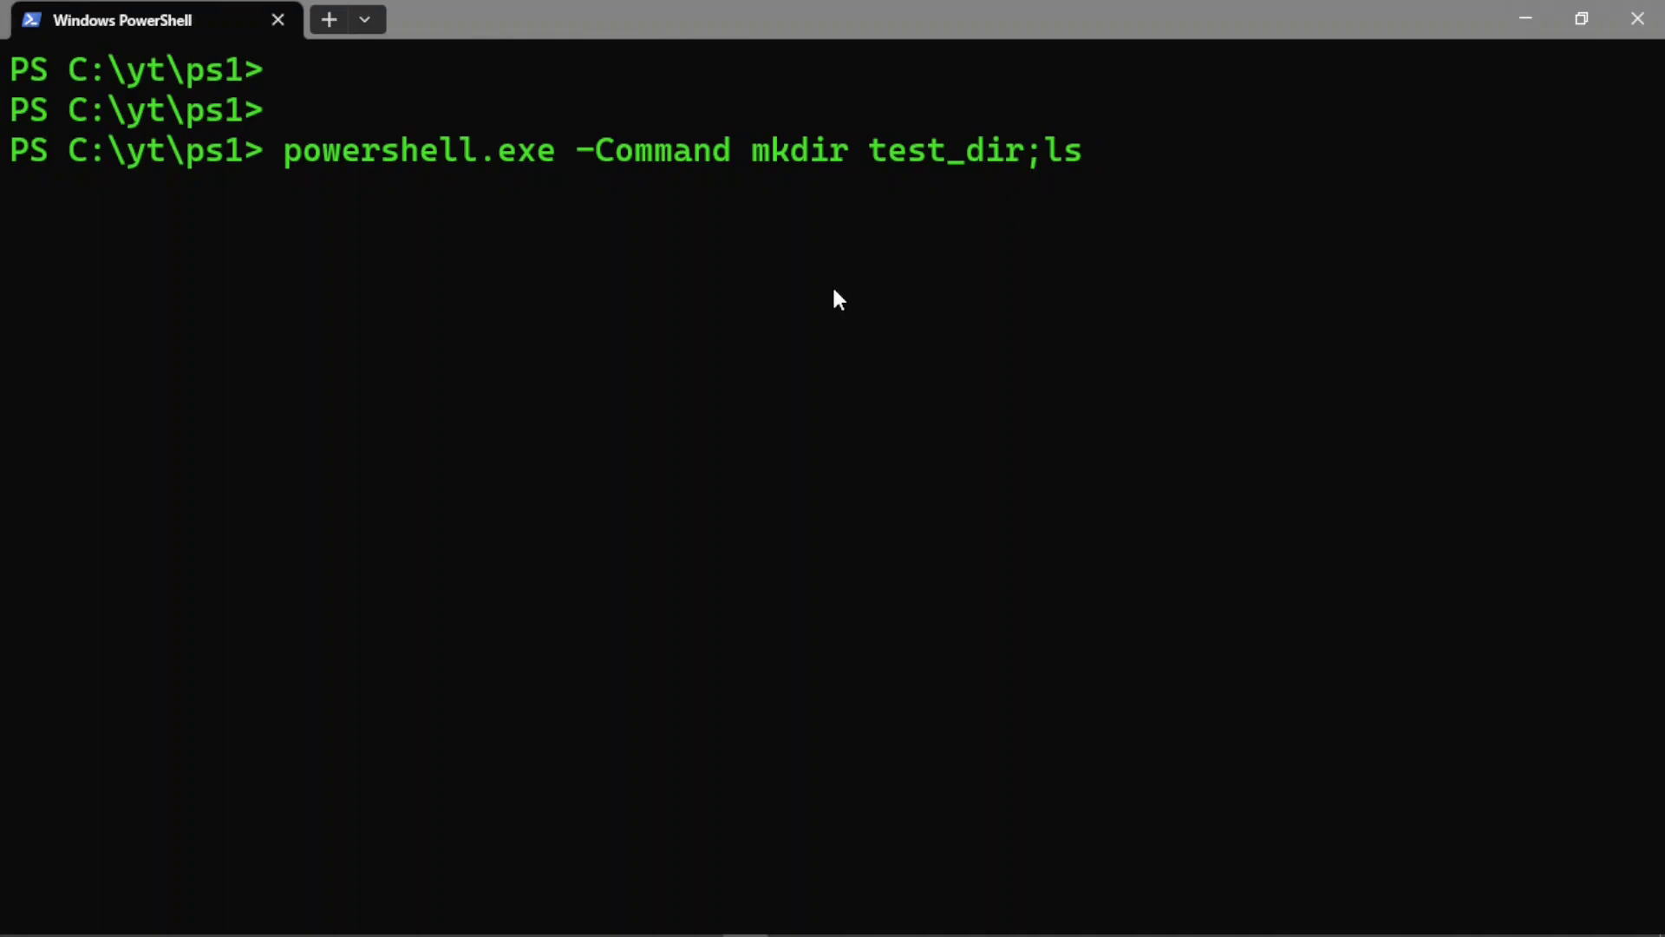
key(Return)
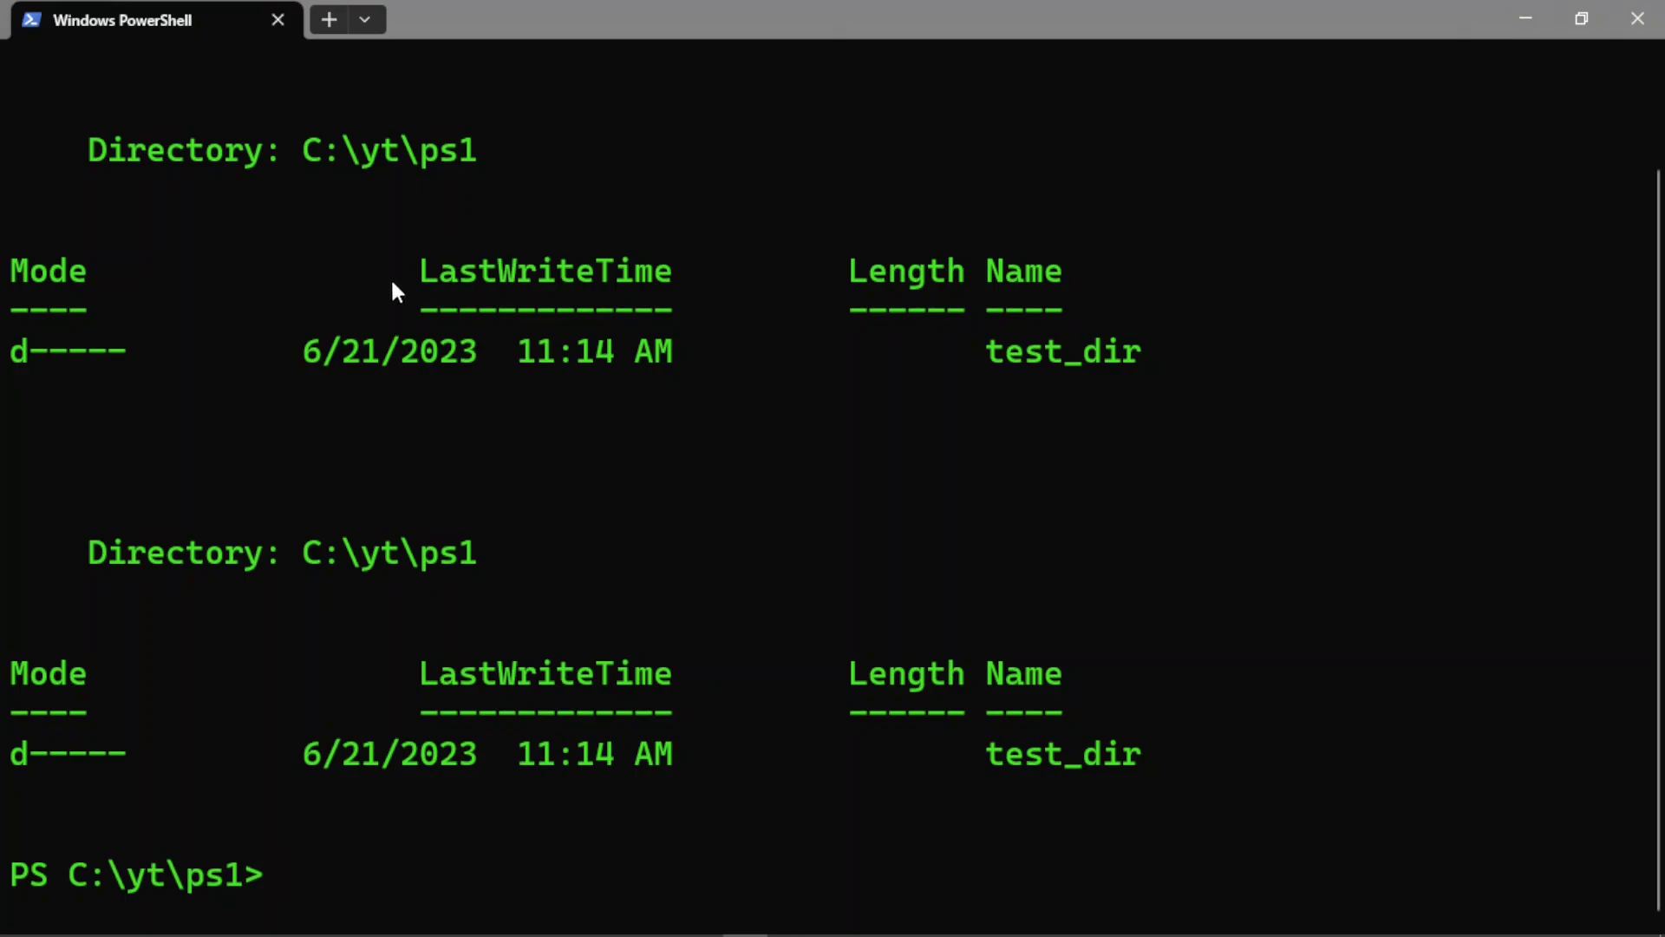
- Highlight the directory line in the listing and clear the terminal with cls
drag(61, 547, 466, 549)
key(ctrl+c)
key(Up)
key(ctrl+c)
text(c;s)
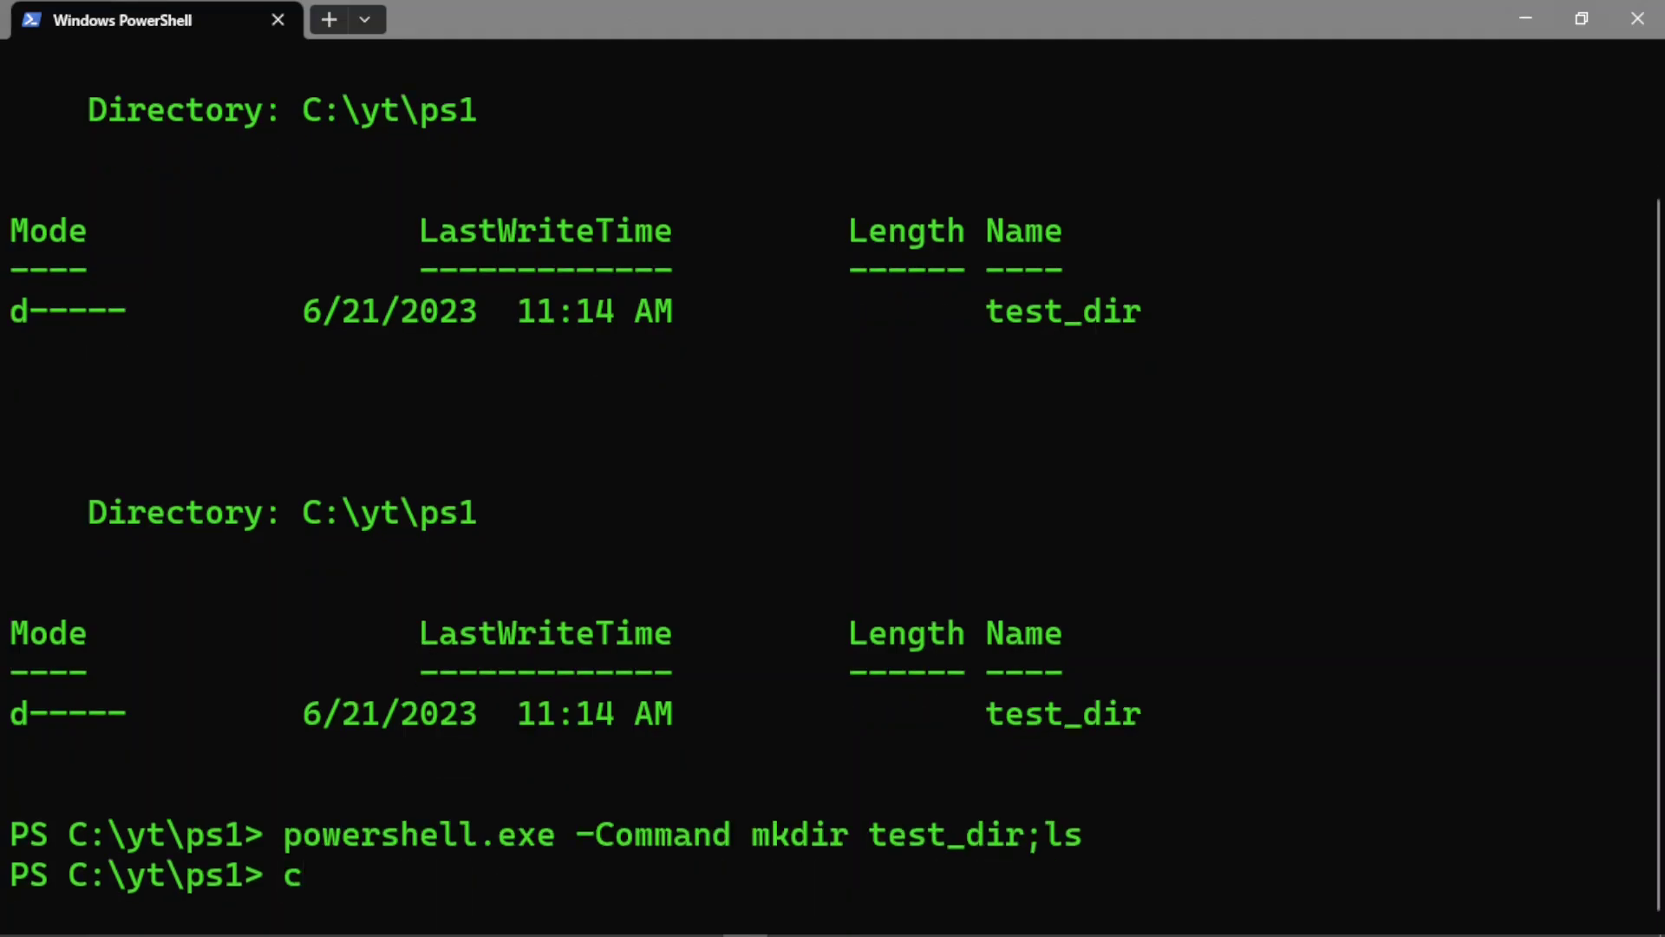
key(Return)
text(cls)
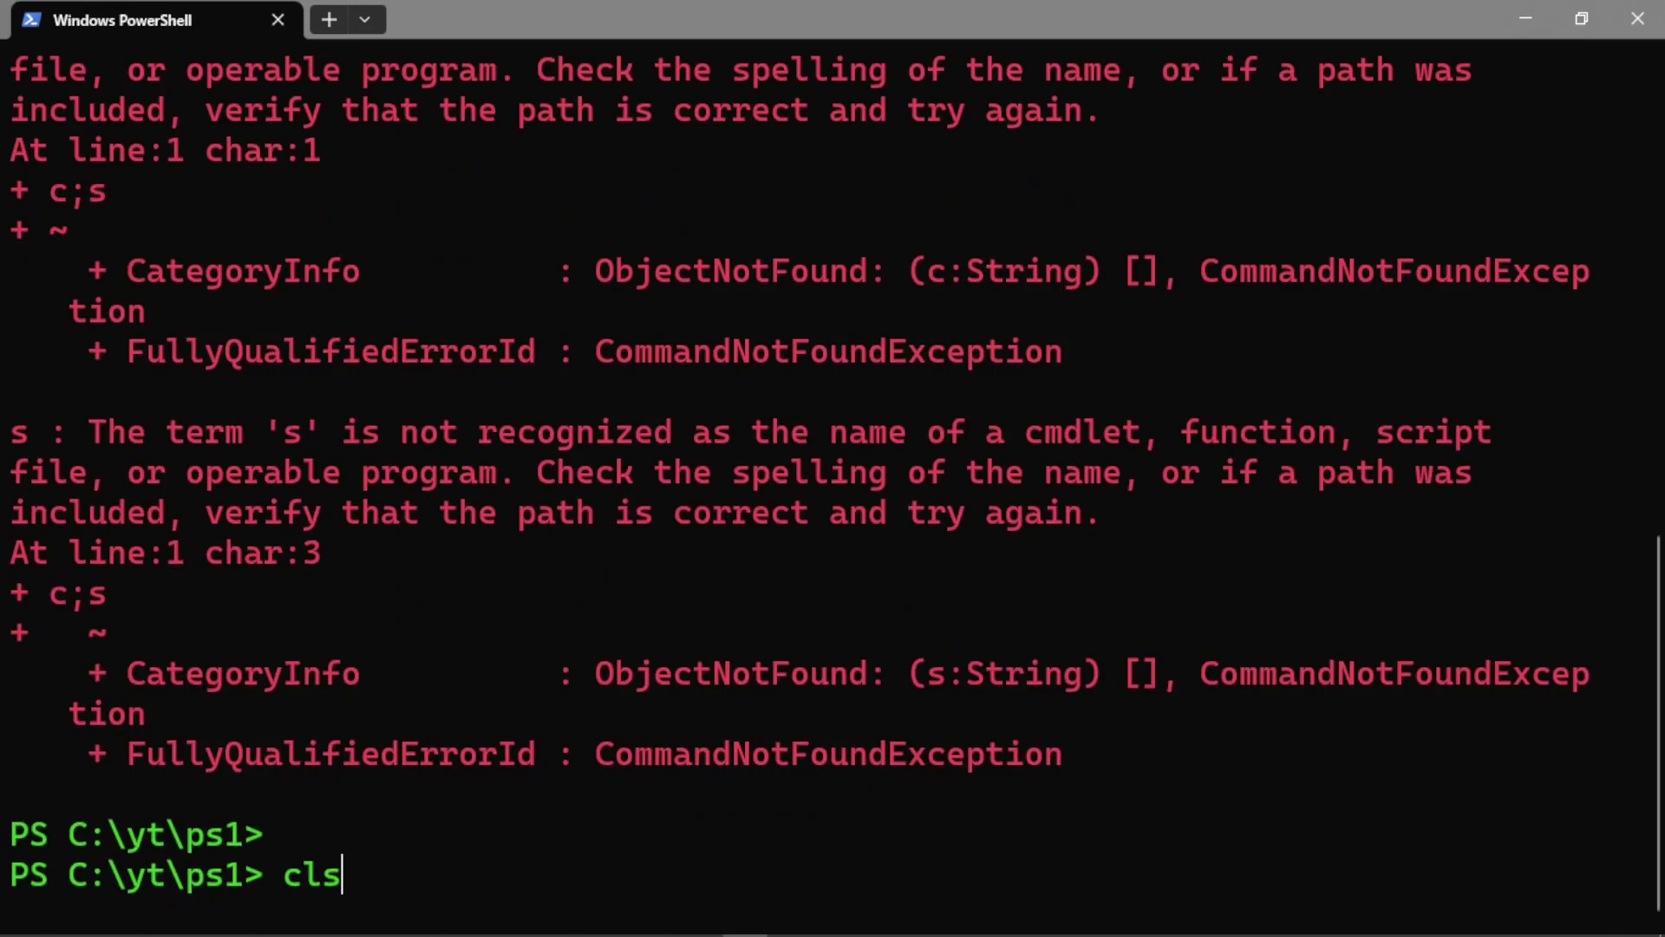
key(Return)
key(Return)
key(Return)
key(Return)
- Wrap the recalled commands in braces and run powershell.exe -Command { mkdir test_dir;ls }
key(Up)
key(Up)
key(Up)
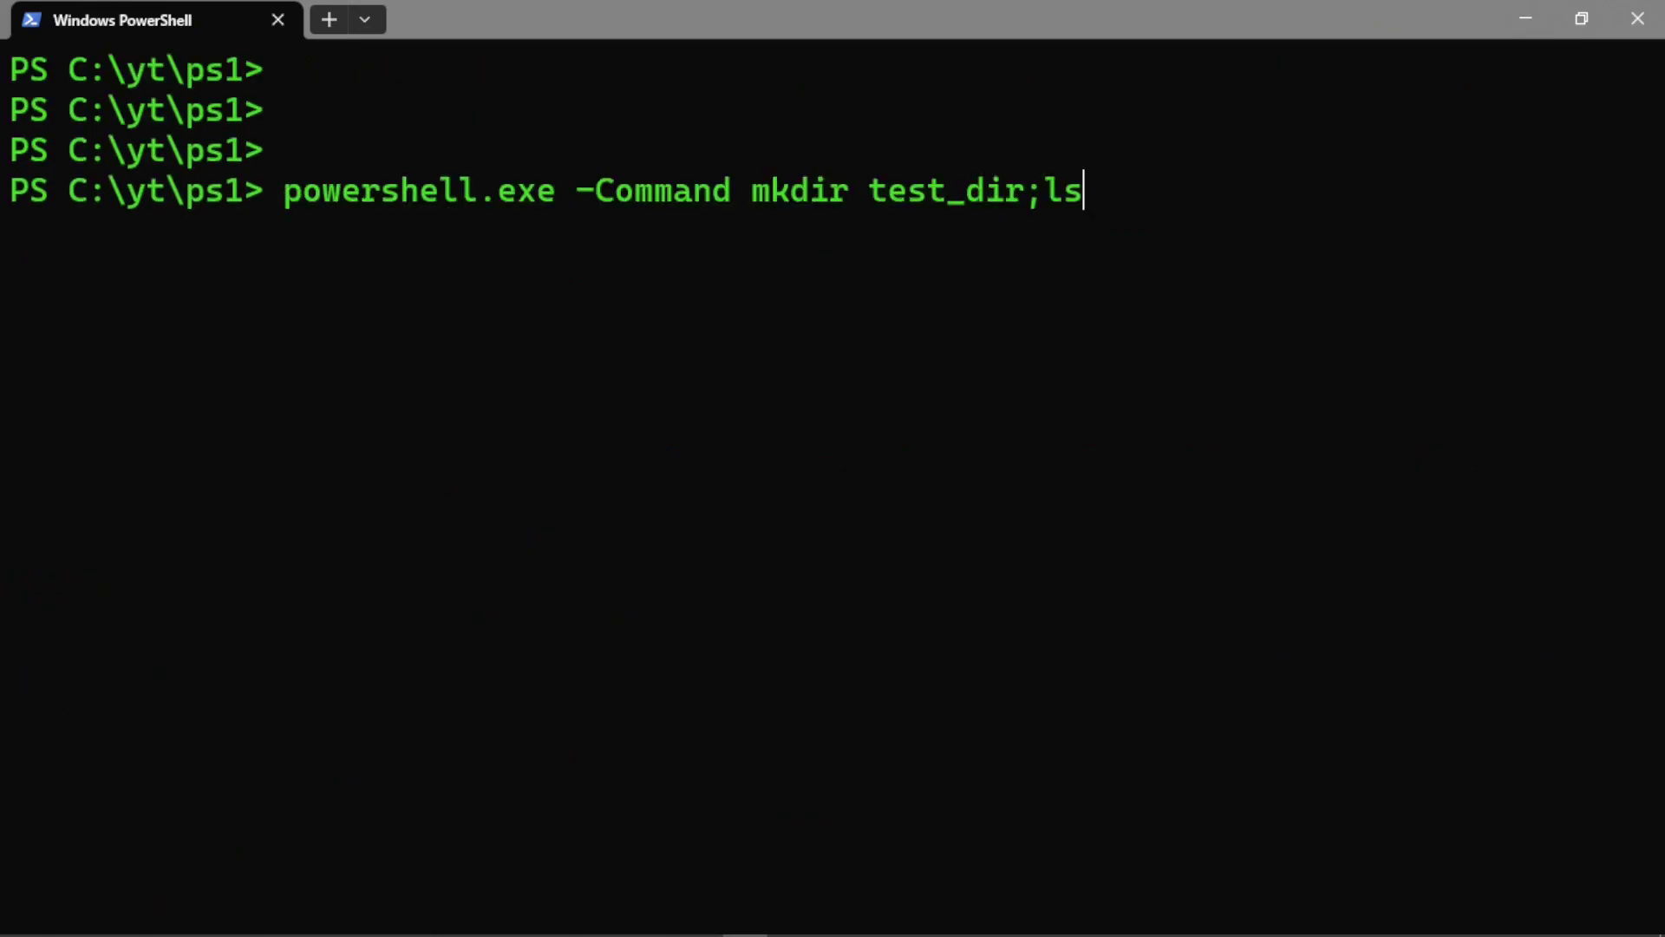
text(})
key(Left)
key(Left)
key(Left)
key(Left)
key(Left)
key(Left)
key(Left)
key(Left)
key(Left)
key(Left)
key(Left)
key(Left)
key(Left)
key(Left)
key(Left)
key(Left)
key(Left)
key(Left)
text({)
key(Right)
key(ctrl+Right)
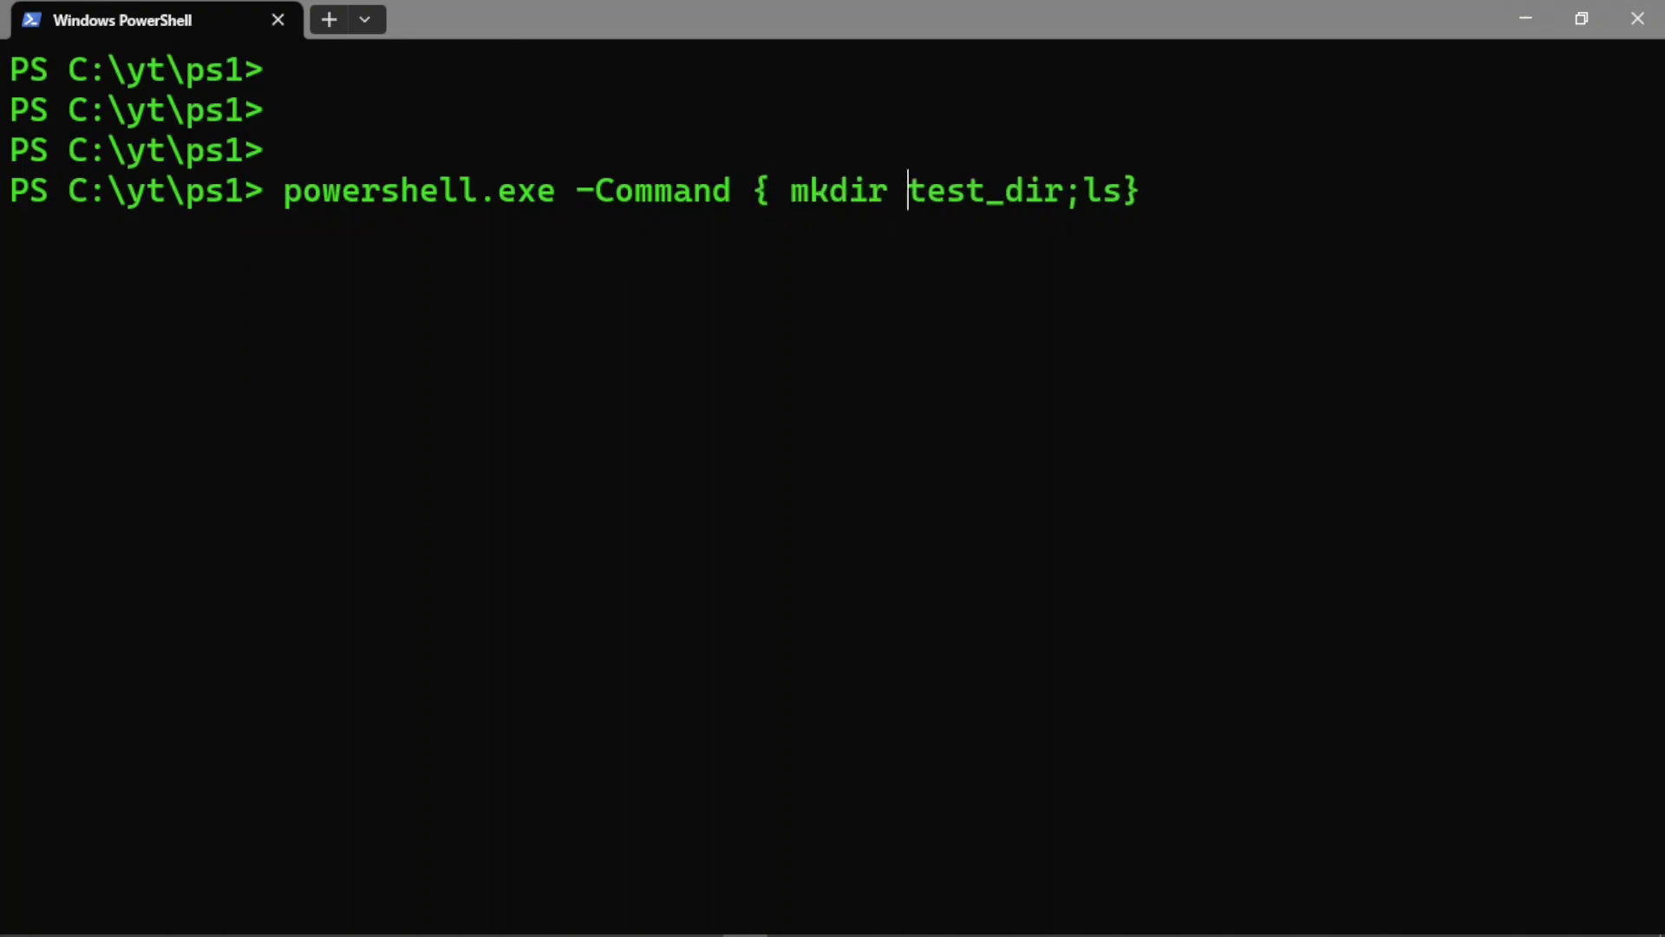
key(ctrl+Right)
key(ctrl+Right)
key(Right)
key(Left)
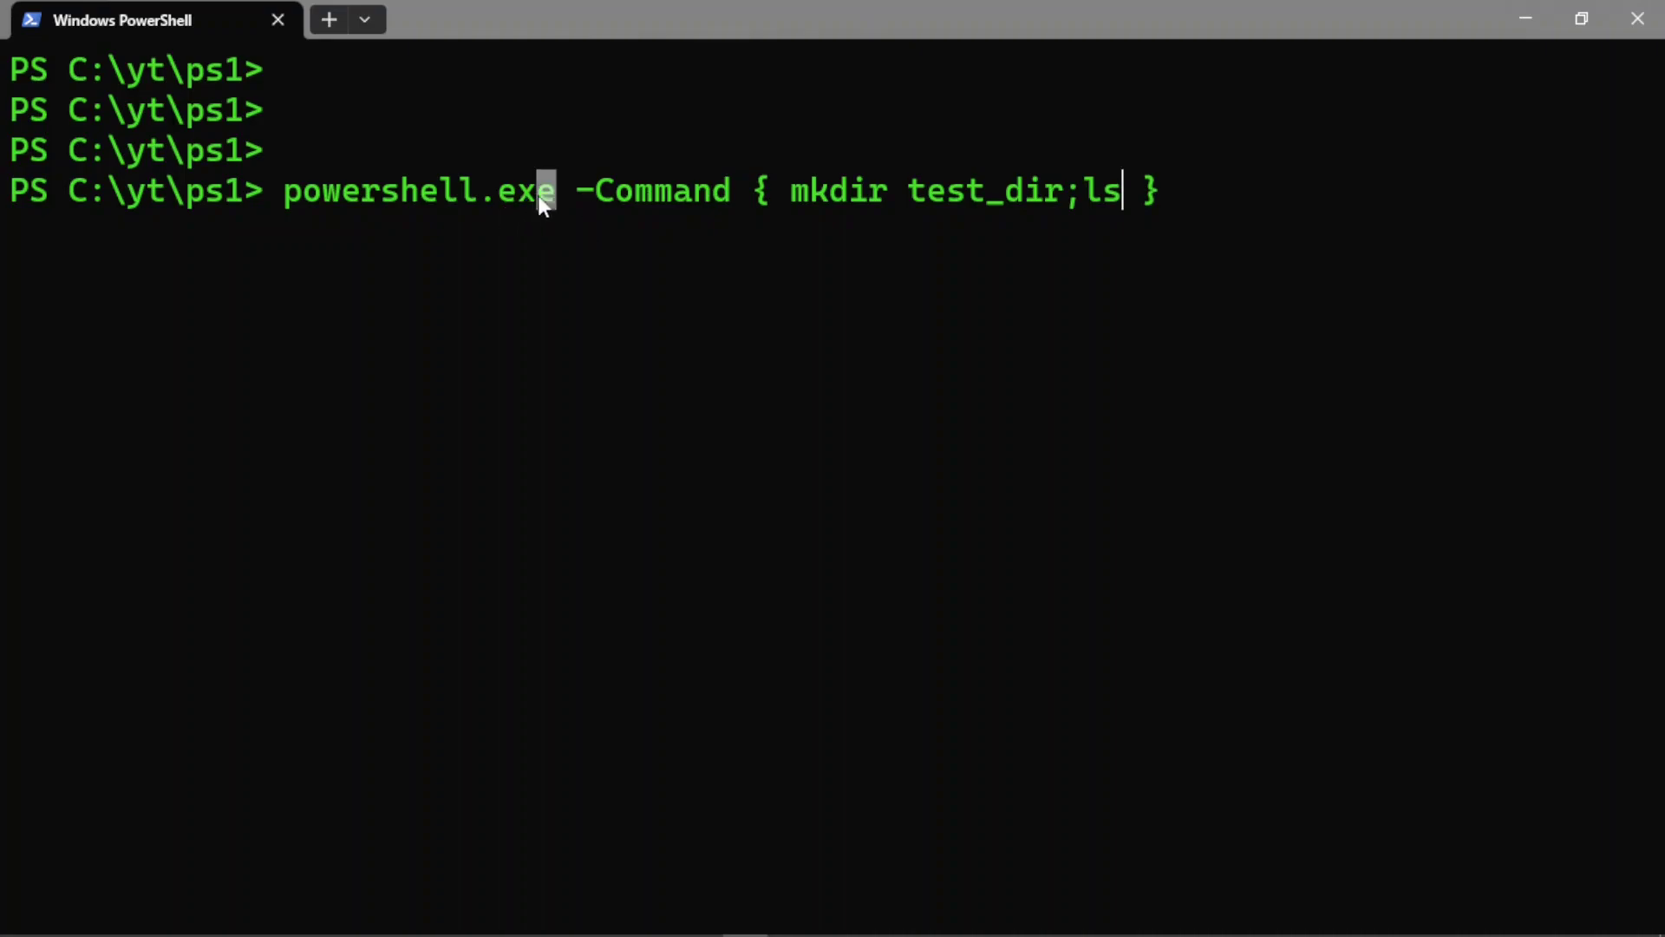
drag(538, 195, 294, 204)
click(644, 210)
key(Return)
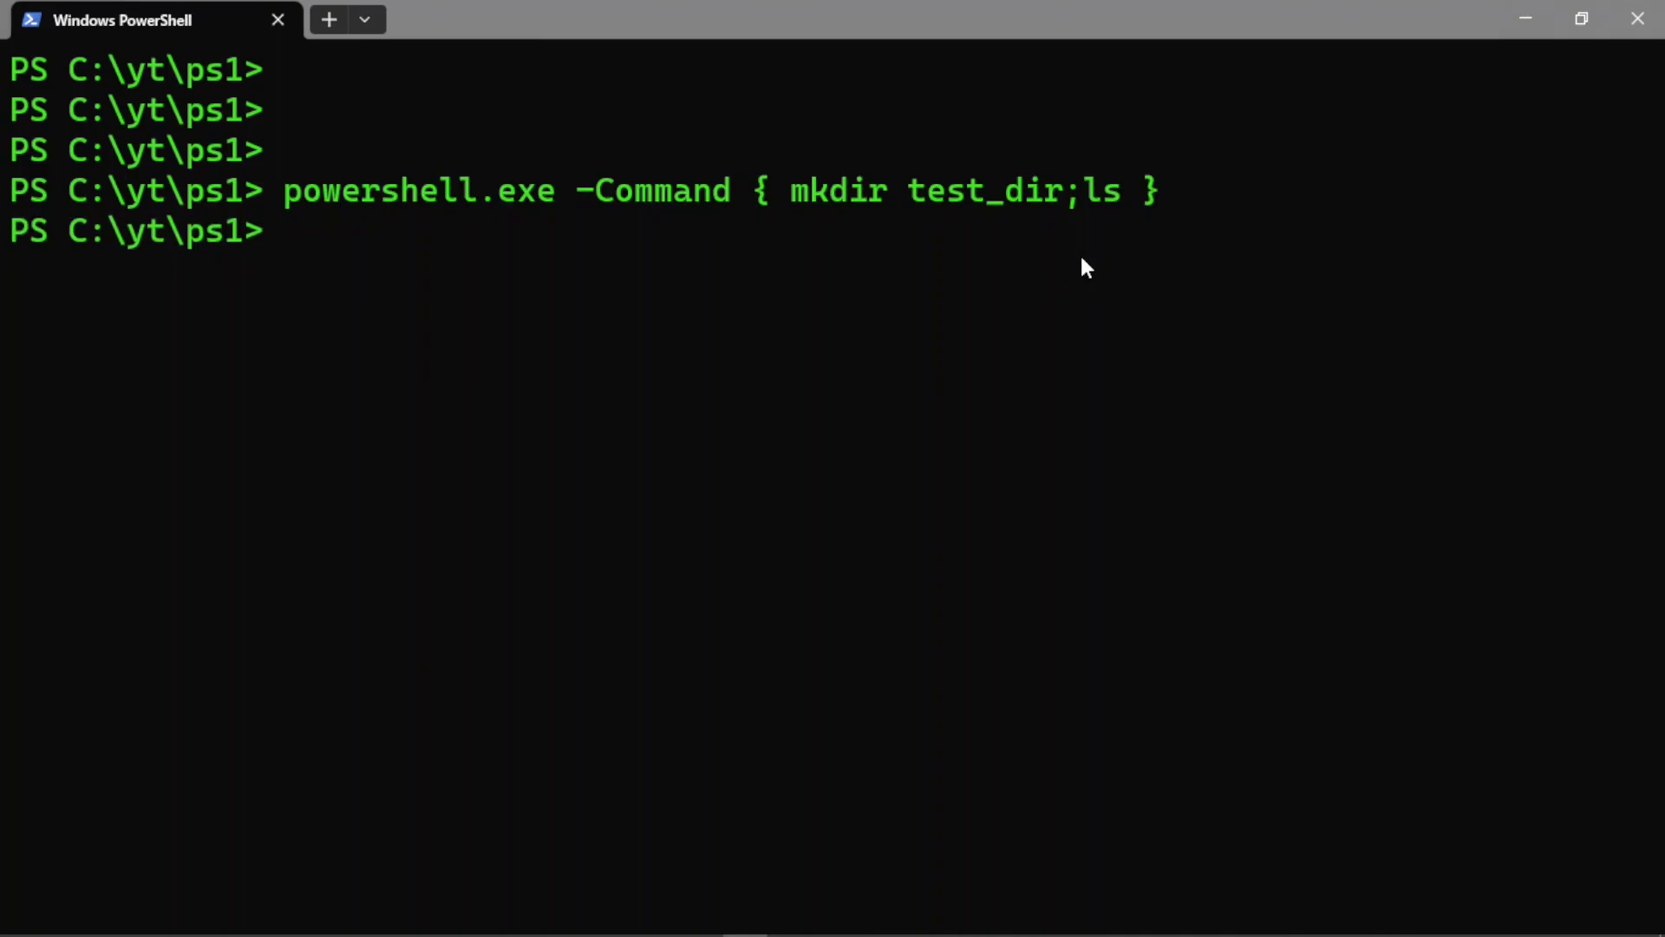
- Switch back to Task Scheduler and set the program's arguments to -Command mkdir C:\yt\ps1\task_dir
key(alt+Tab)
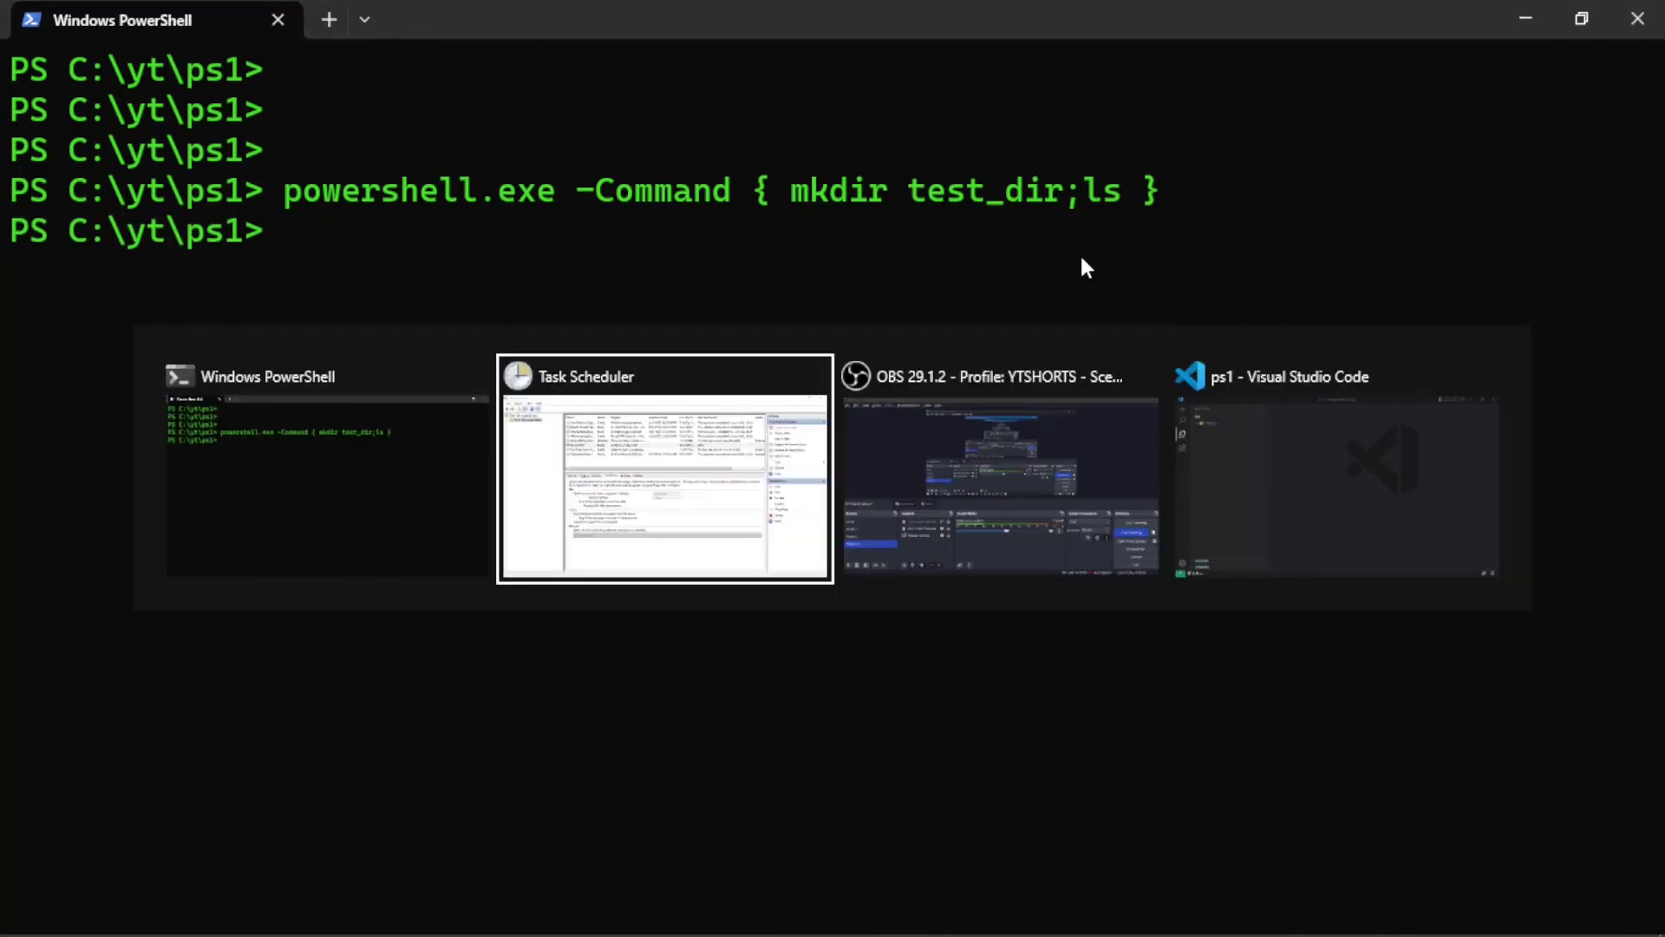
key(alt+Tab)
key(alt+Tab)
click(1094, 410)
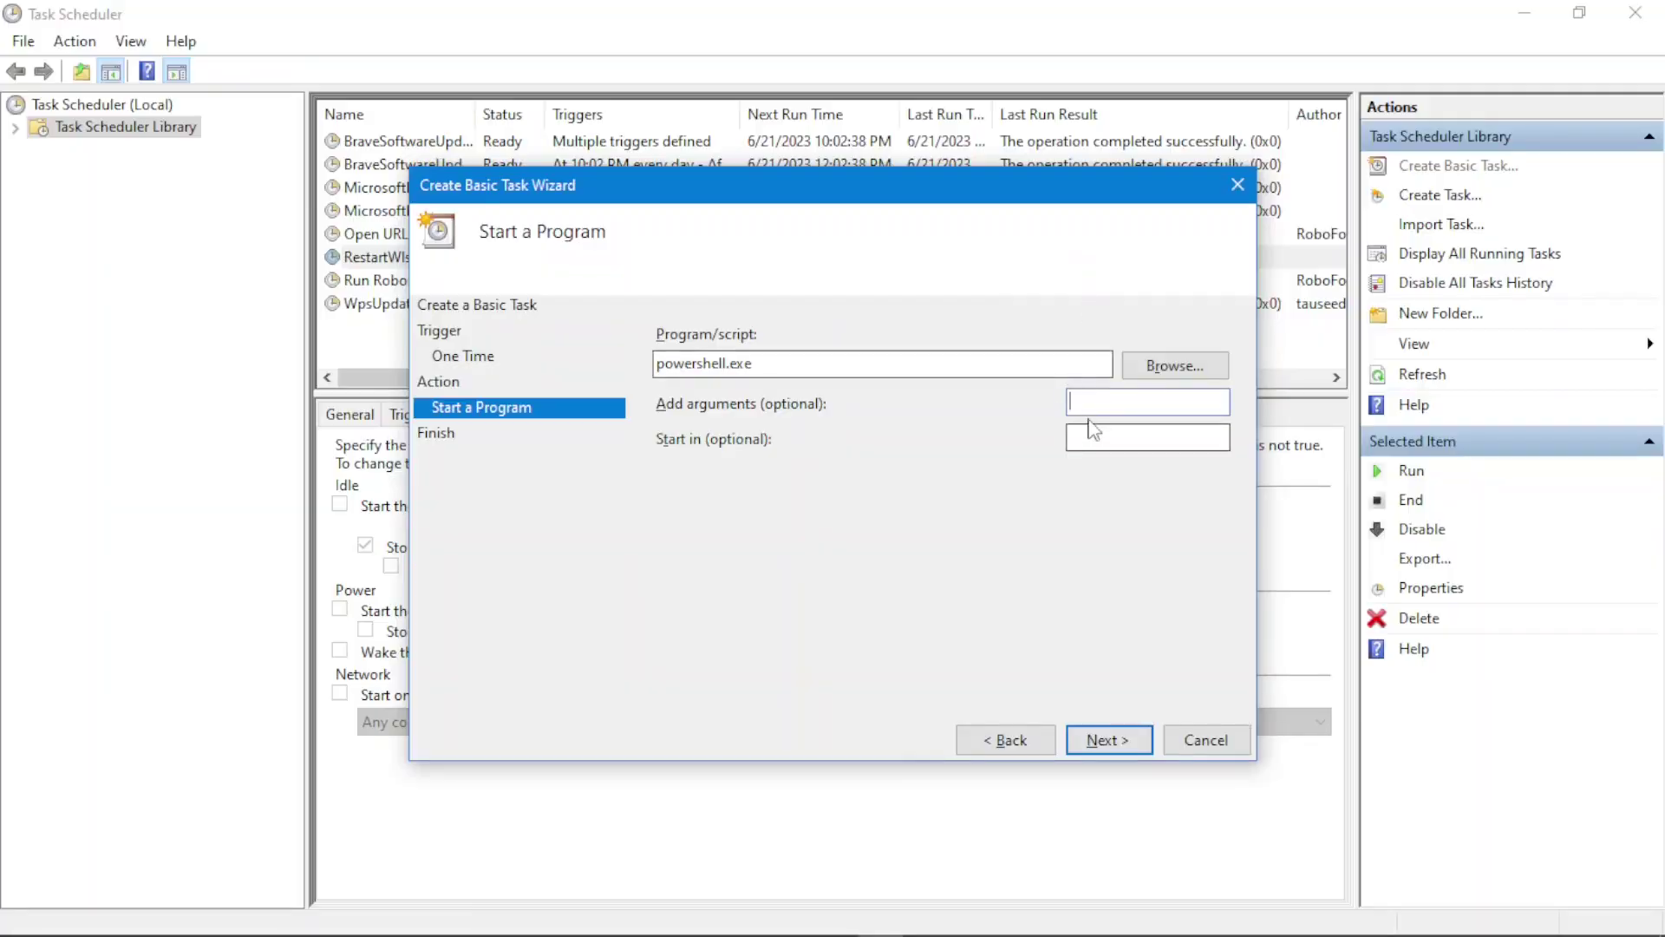
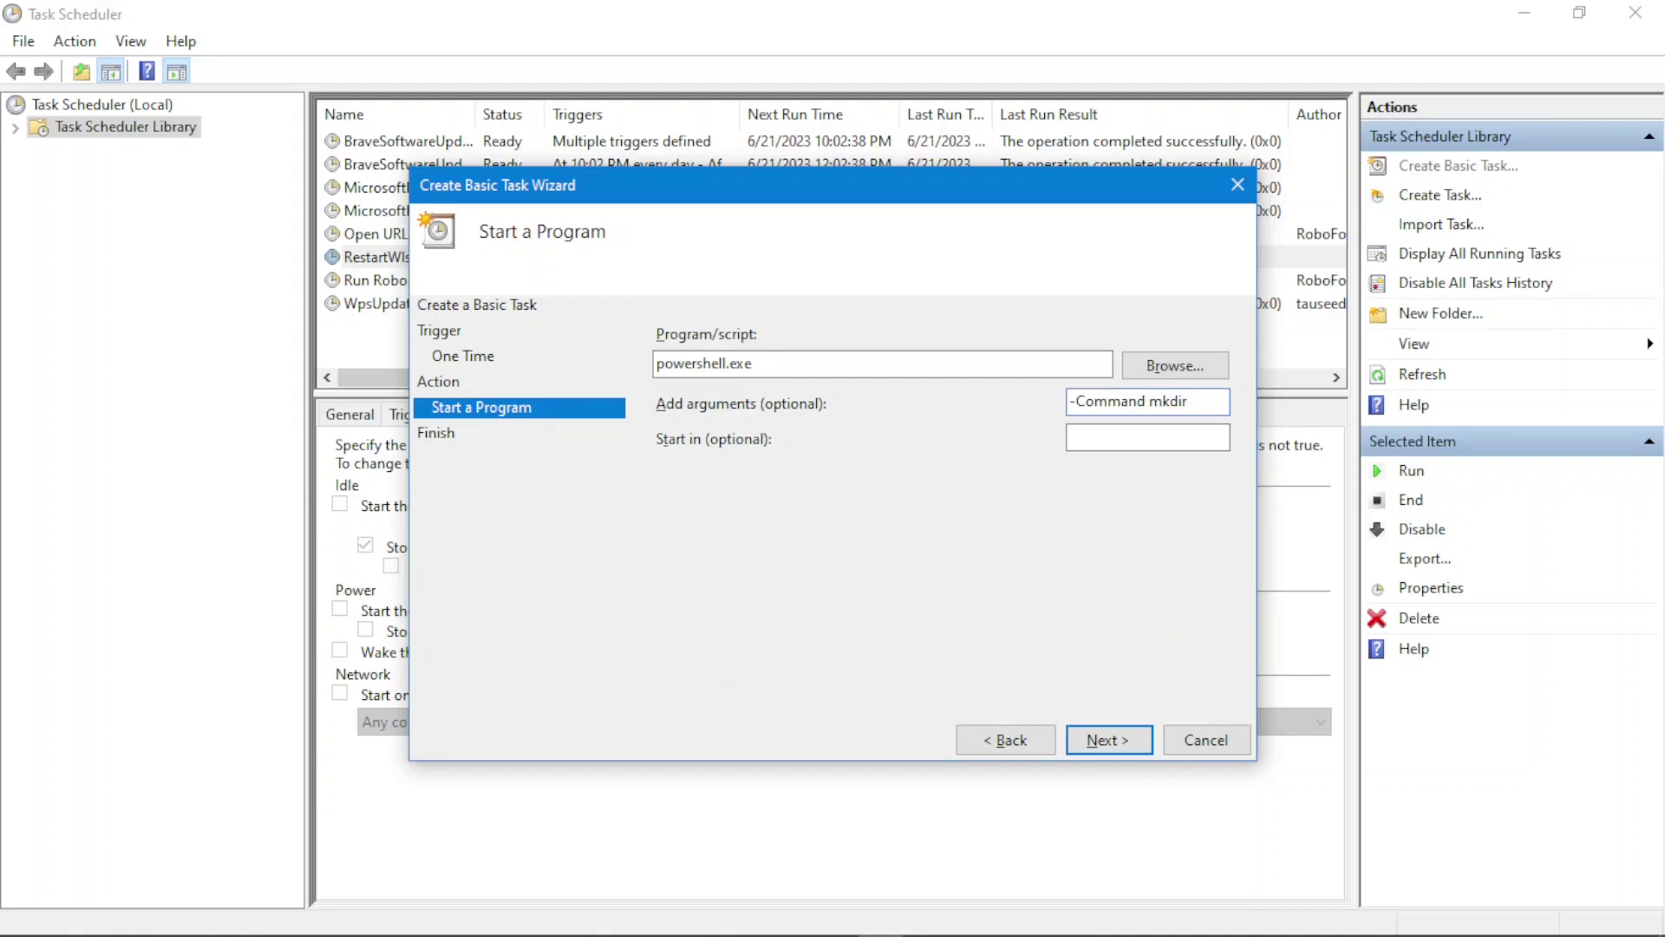
text(C:\)
text(yt)
text(\)
text(ps1)
text(\)
text(task)
text(_dir)
- Copy the arguments, switch to PowerShell, run powershell.exe -Command mkdir C:\yt\ps1\task_dir, and list the folder contents
key(ctrl+a)
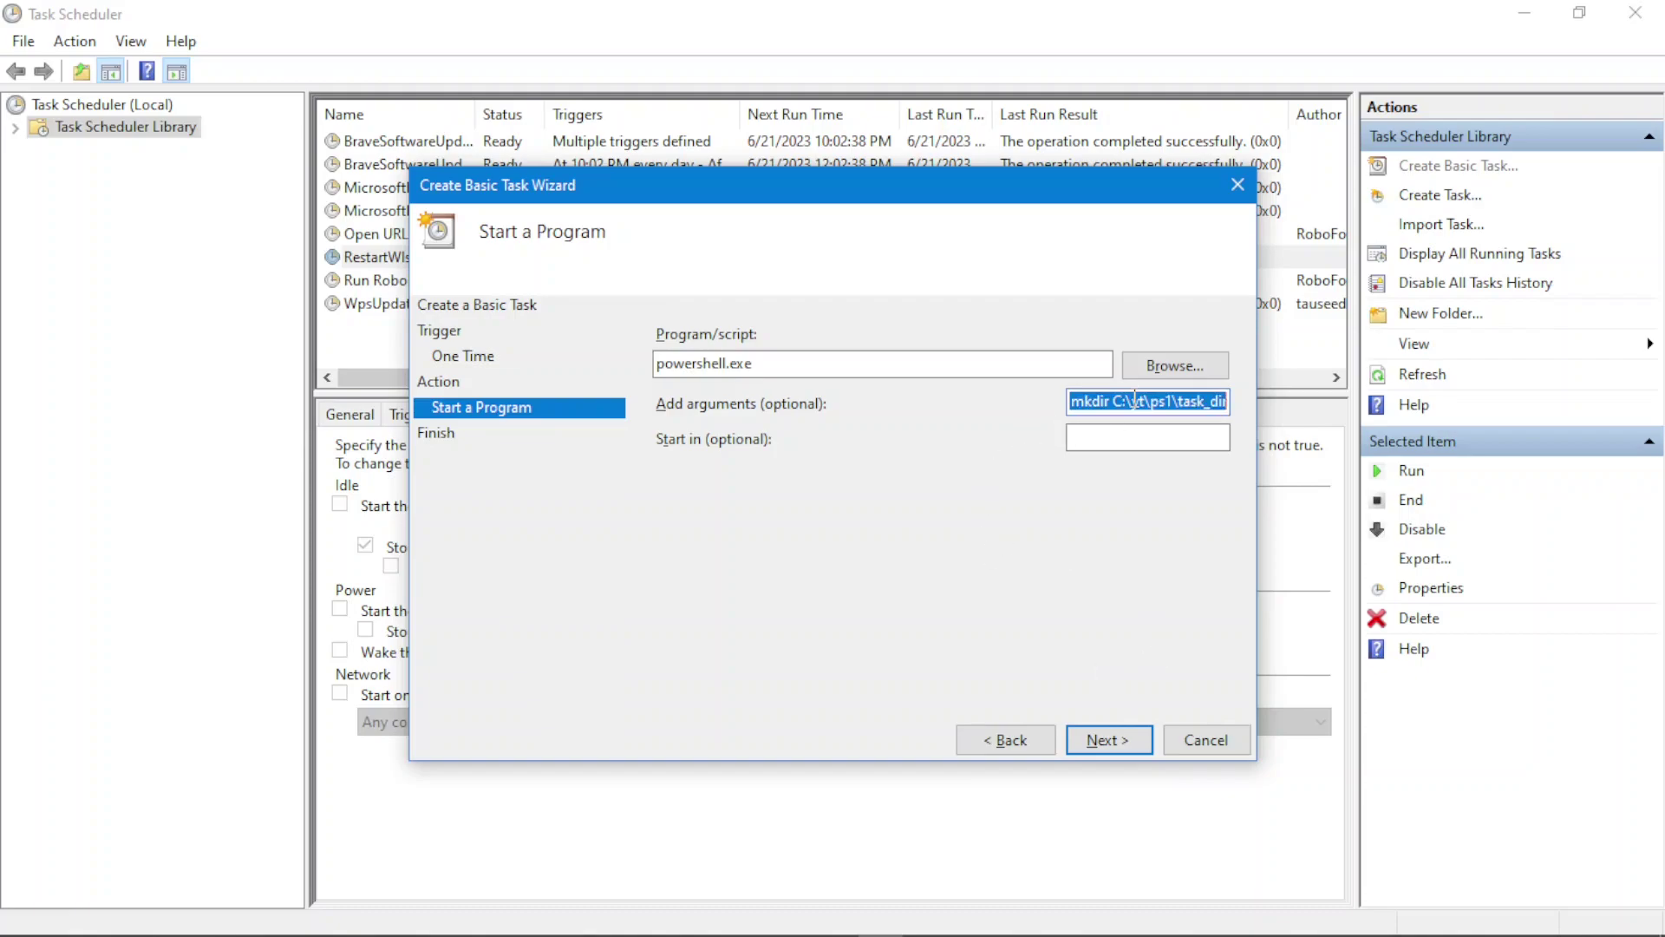
key(alt+Tab)
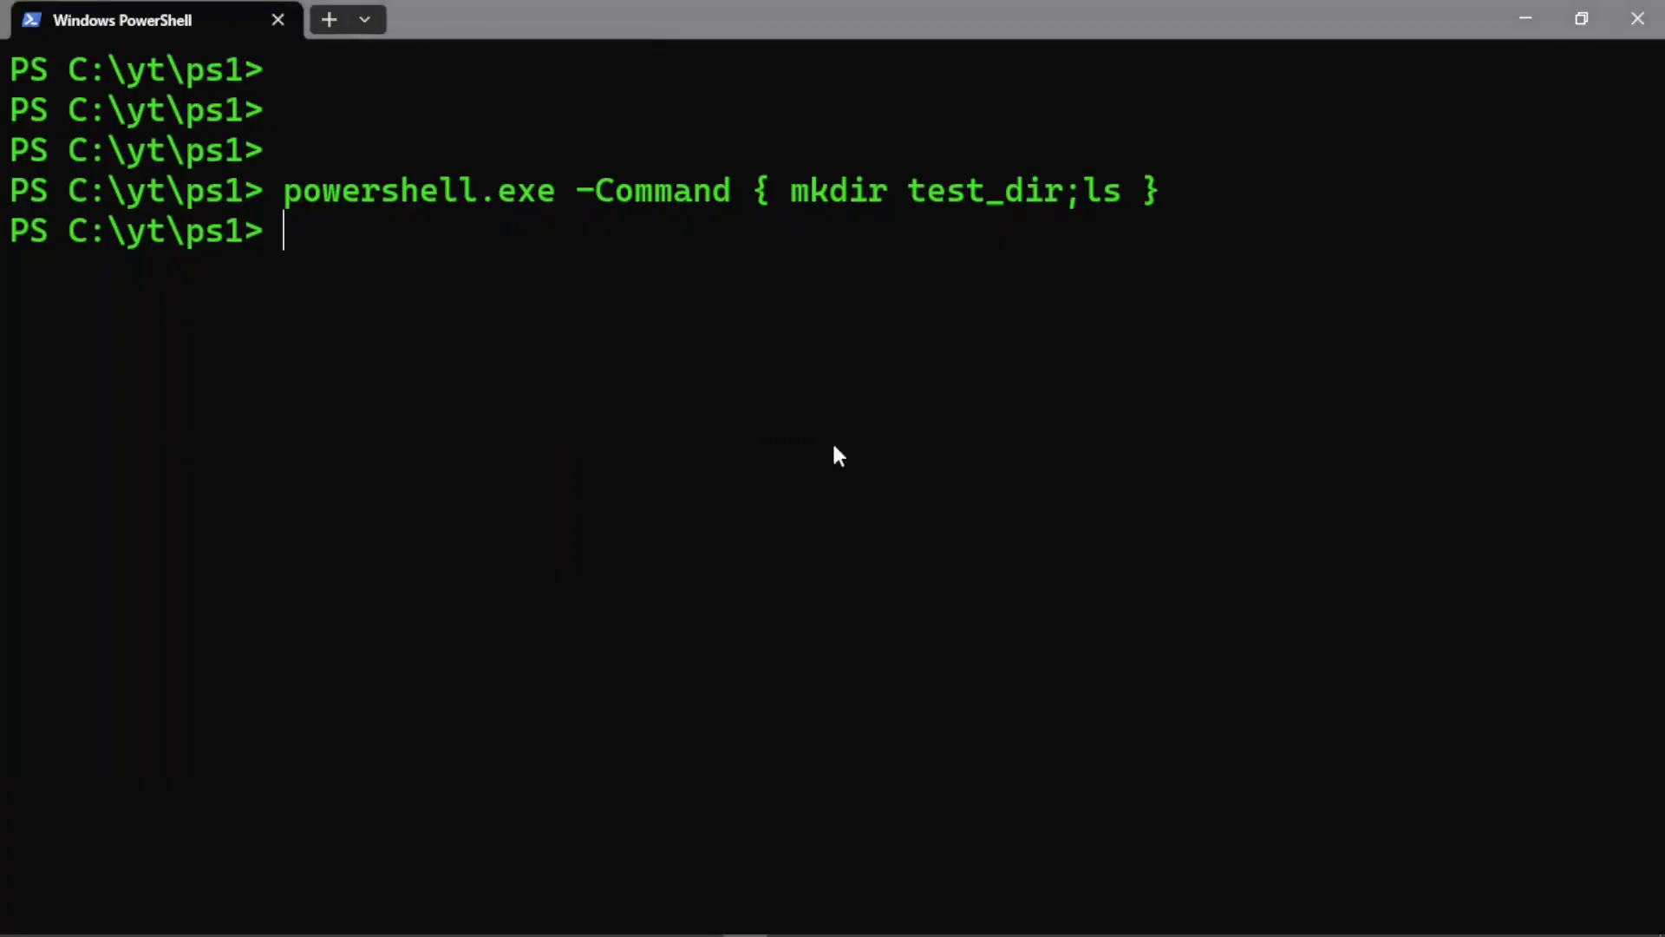
text(powershe)
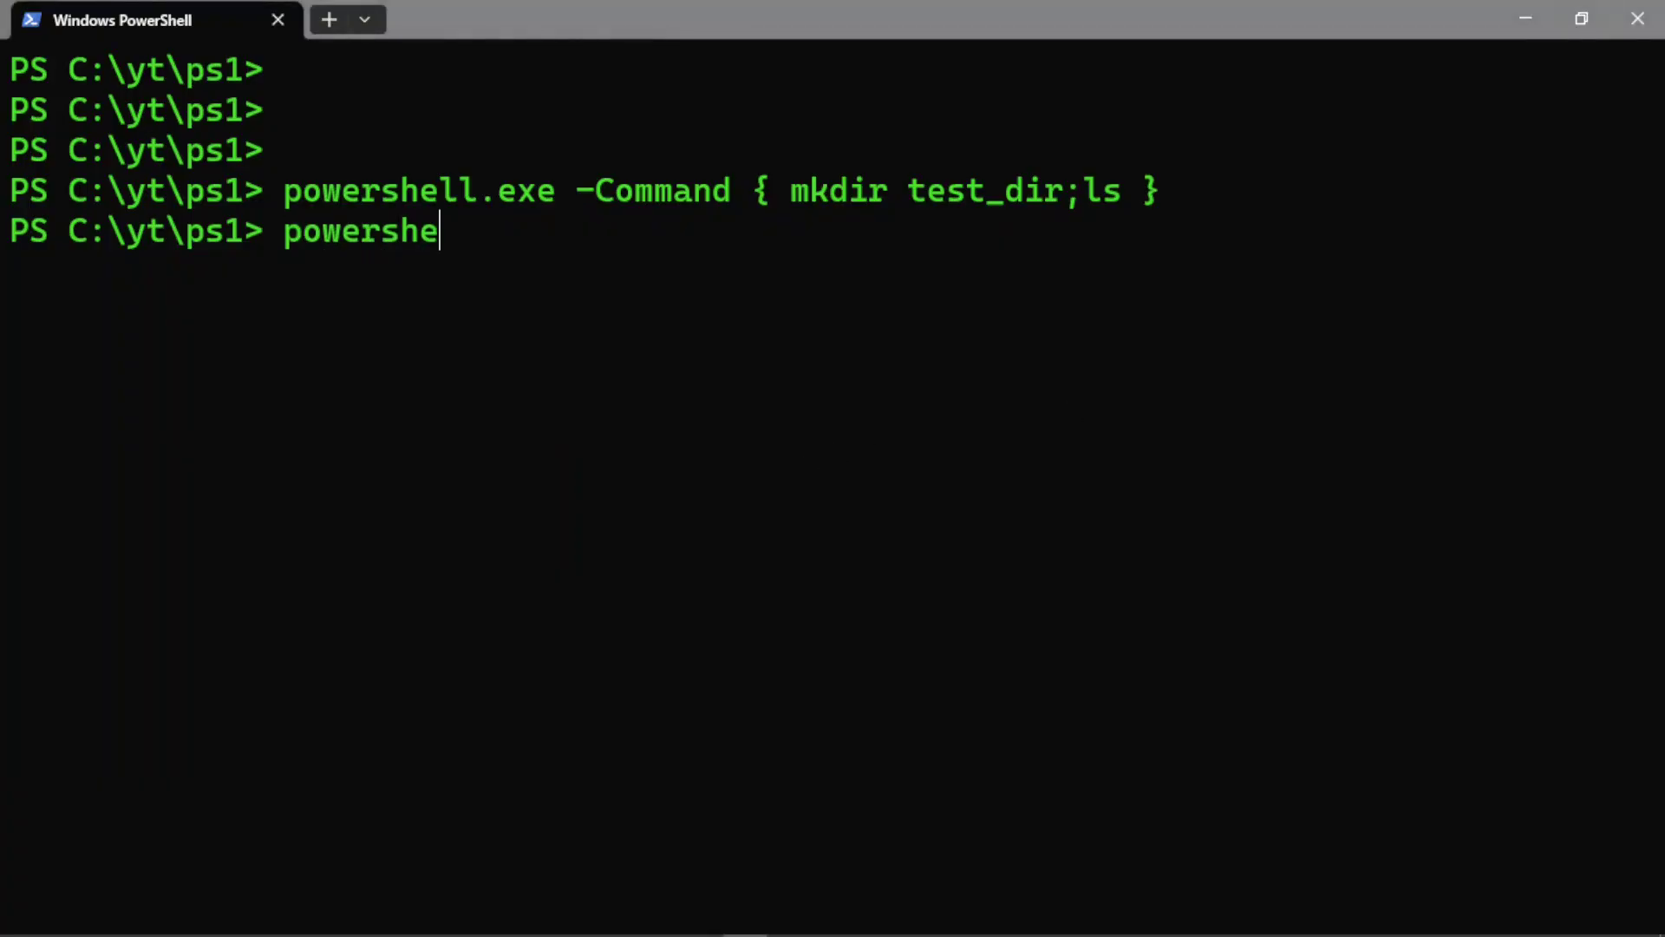
text(ll.exe -Command mkdir C:\yt\ps1\task_dir)
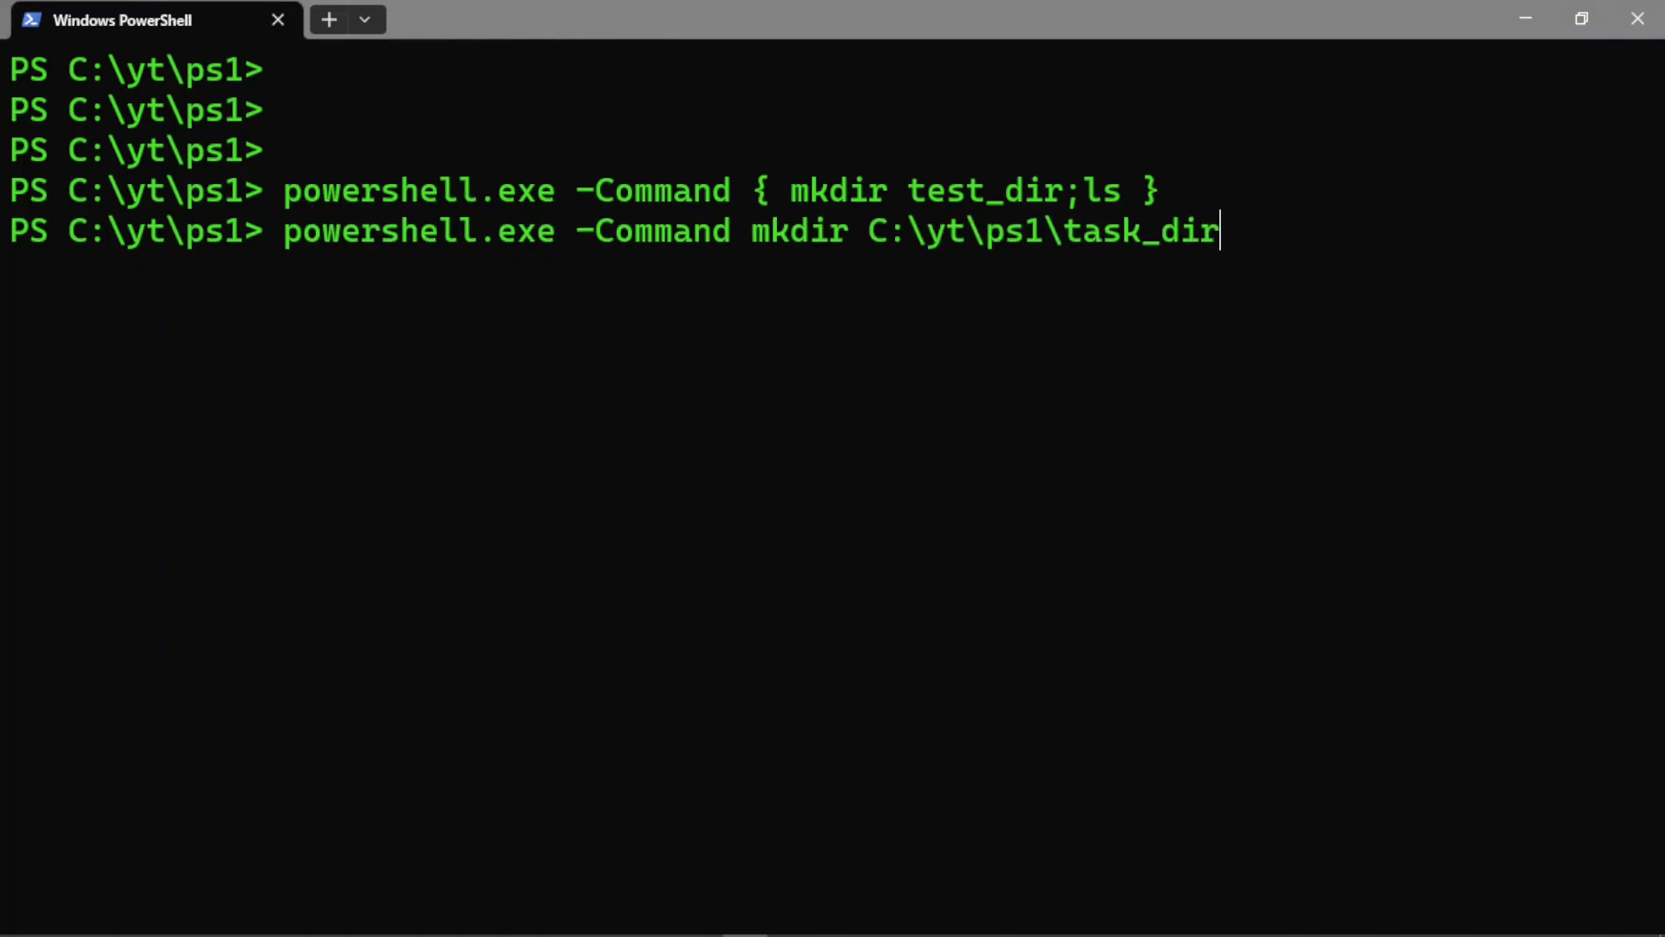
key(Return)
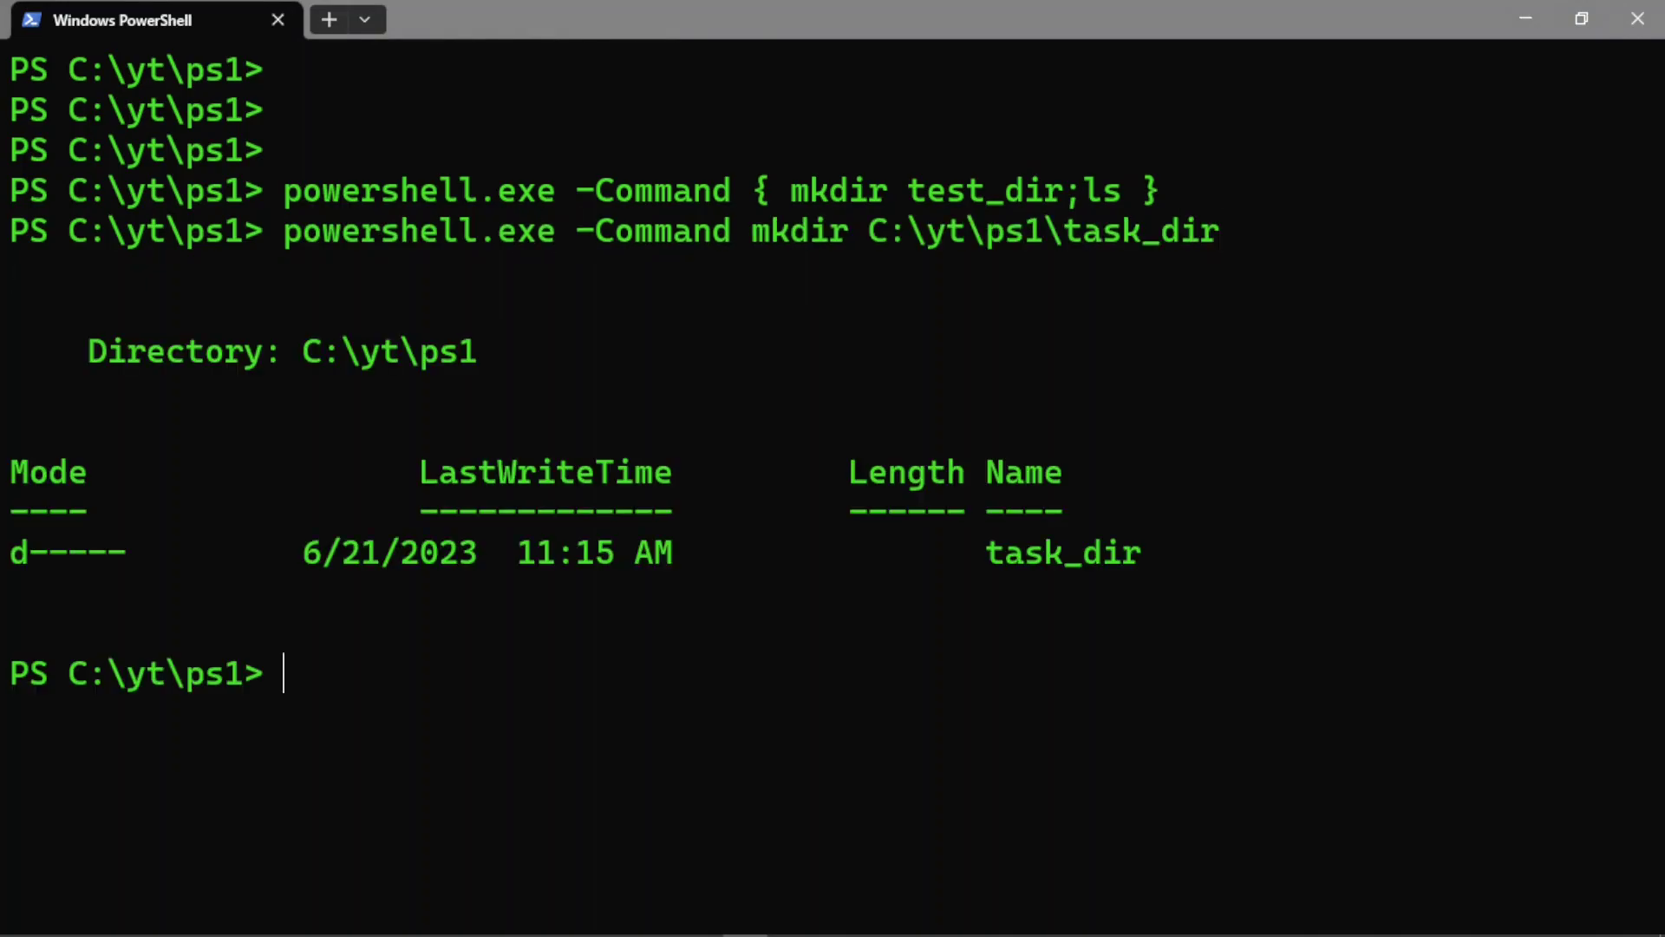
text(ls)
key(Return)
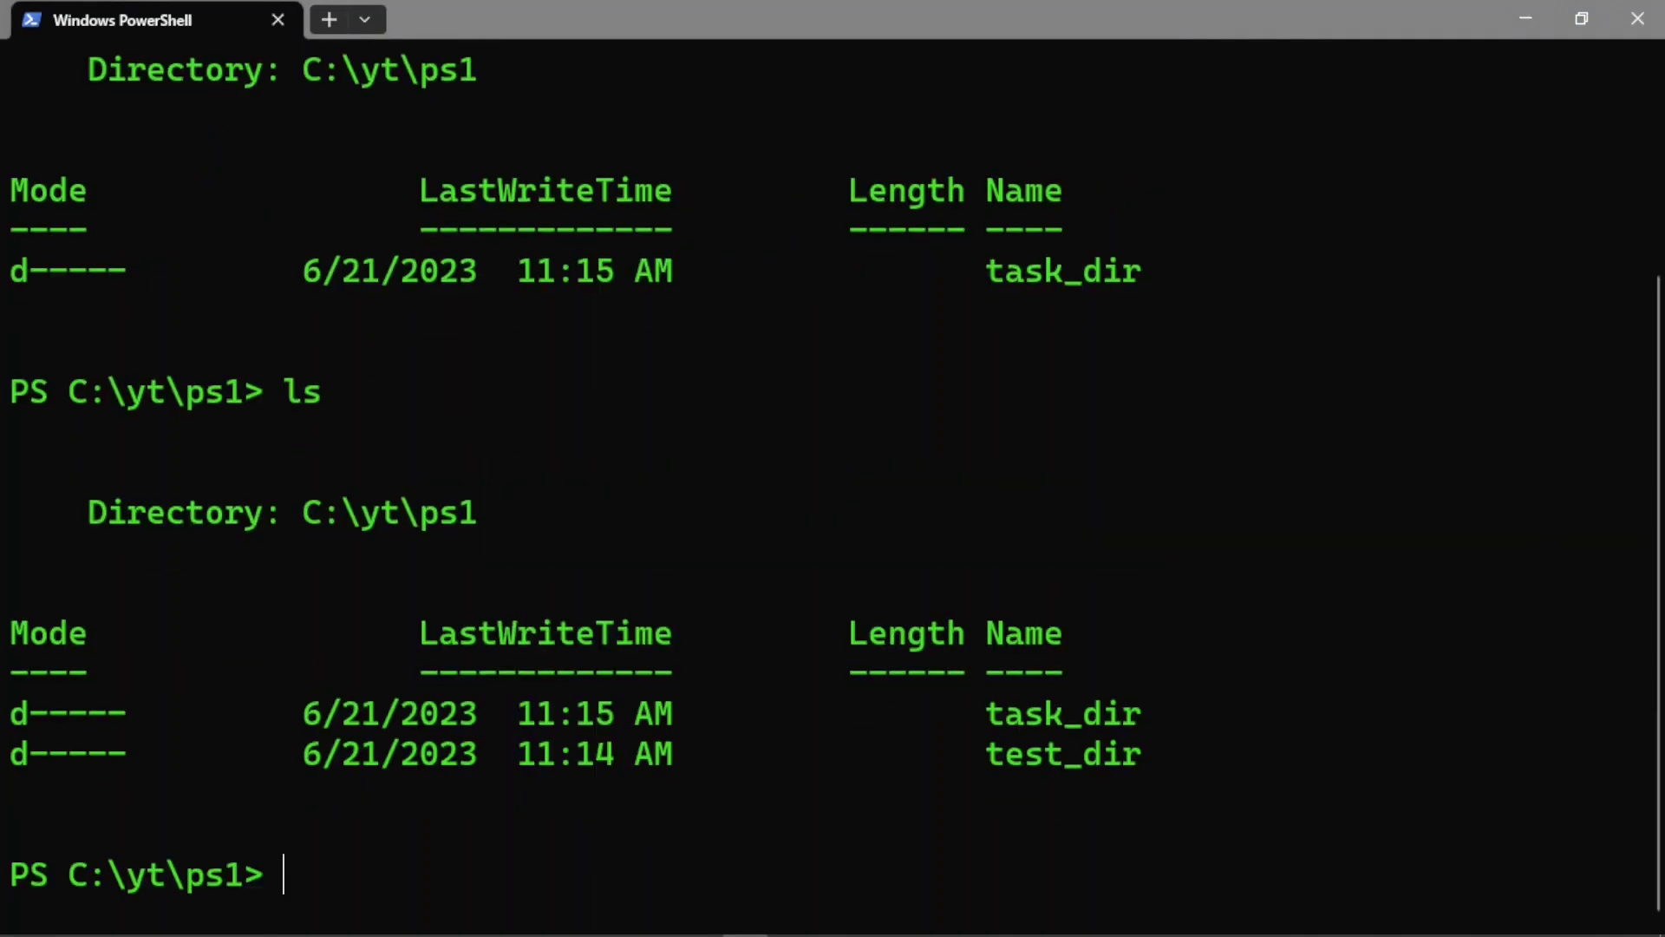
- Remove the task_dir folder with rm tas* and clear the terminal with cls
text(rm tas*)
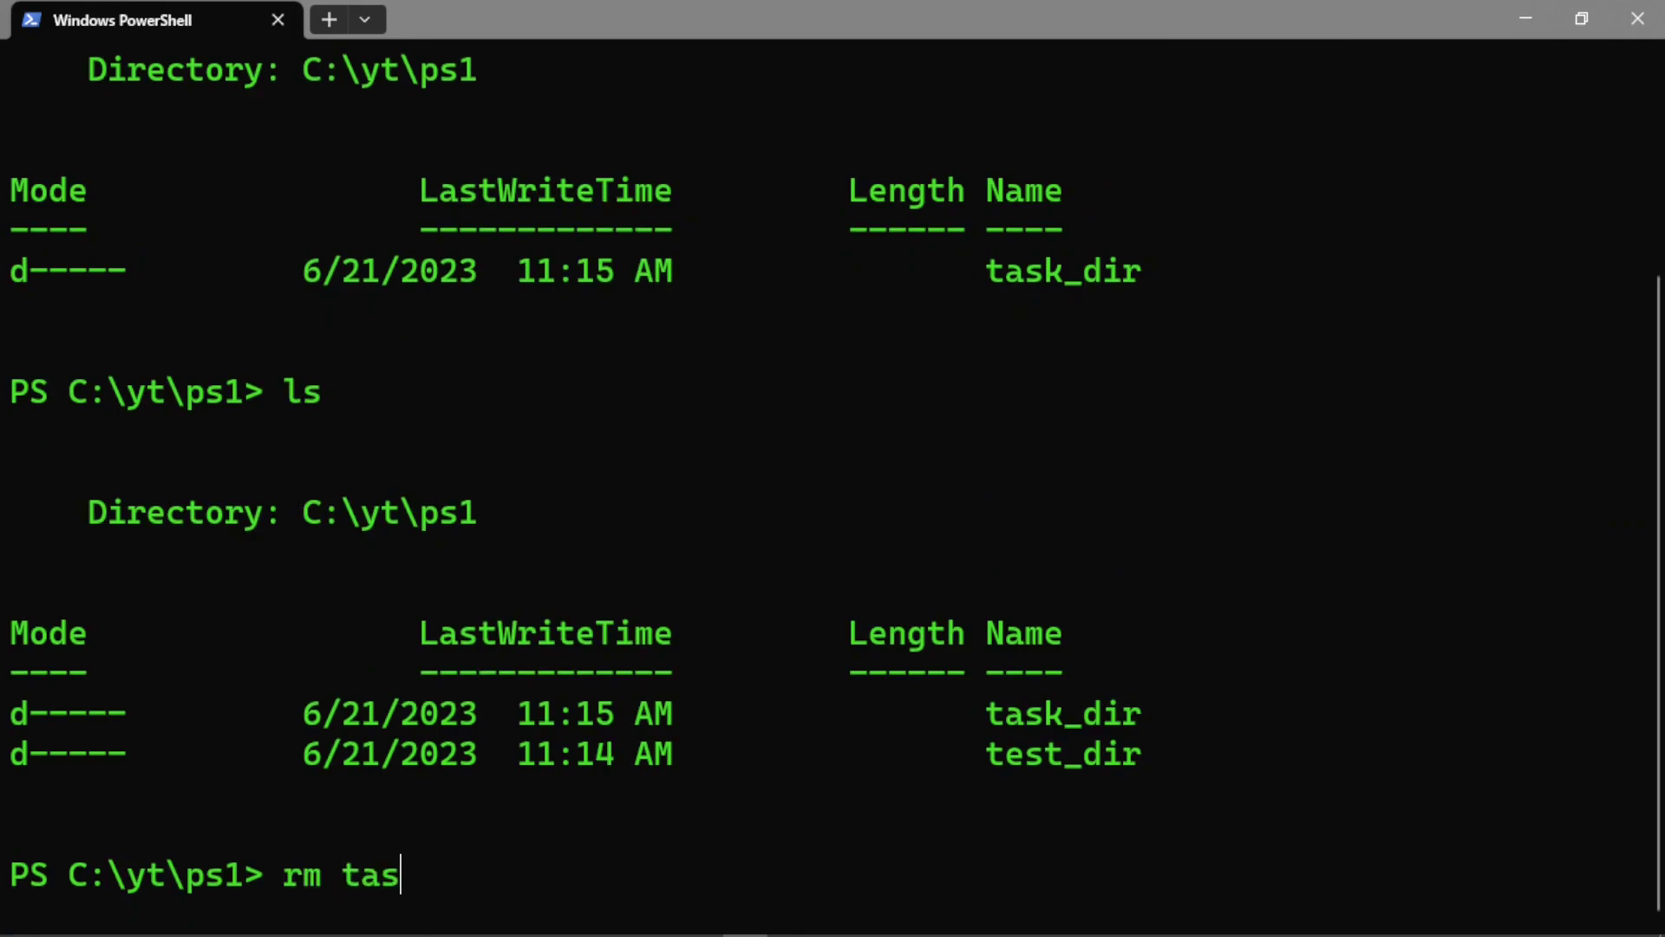
key(Return)
text(cls)
key(Return)
key(Return)
key(Return)
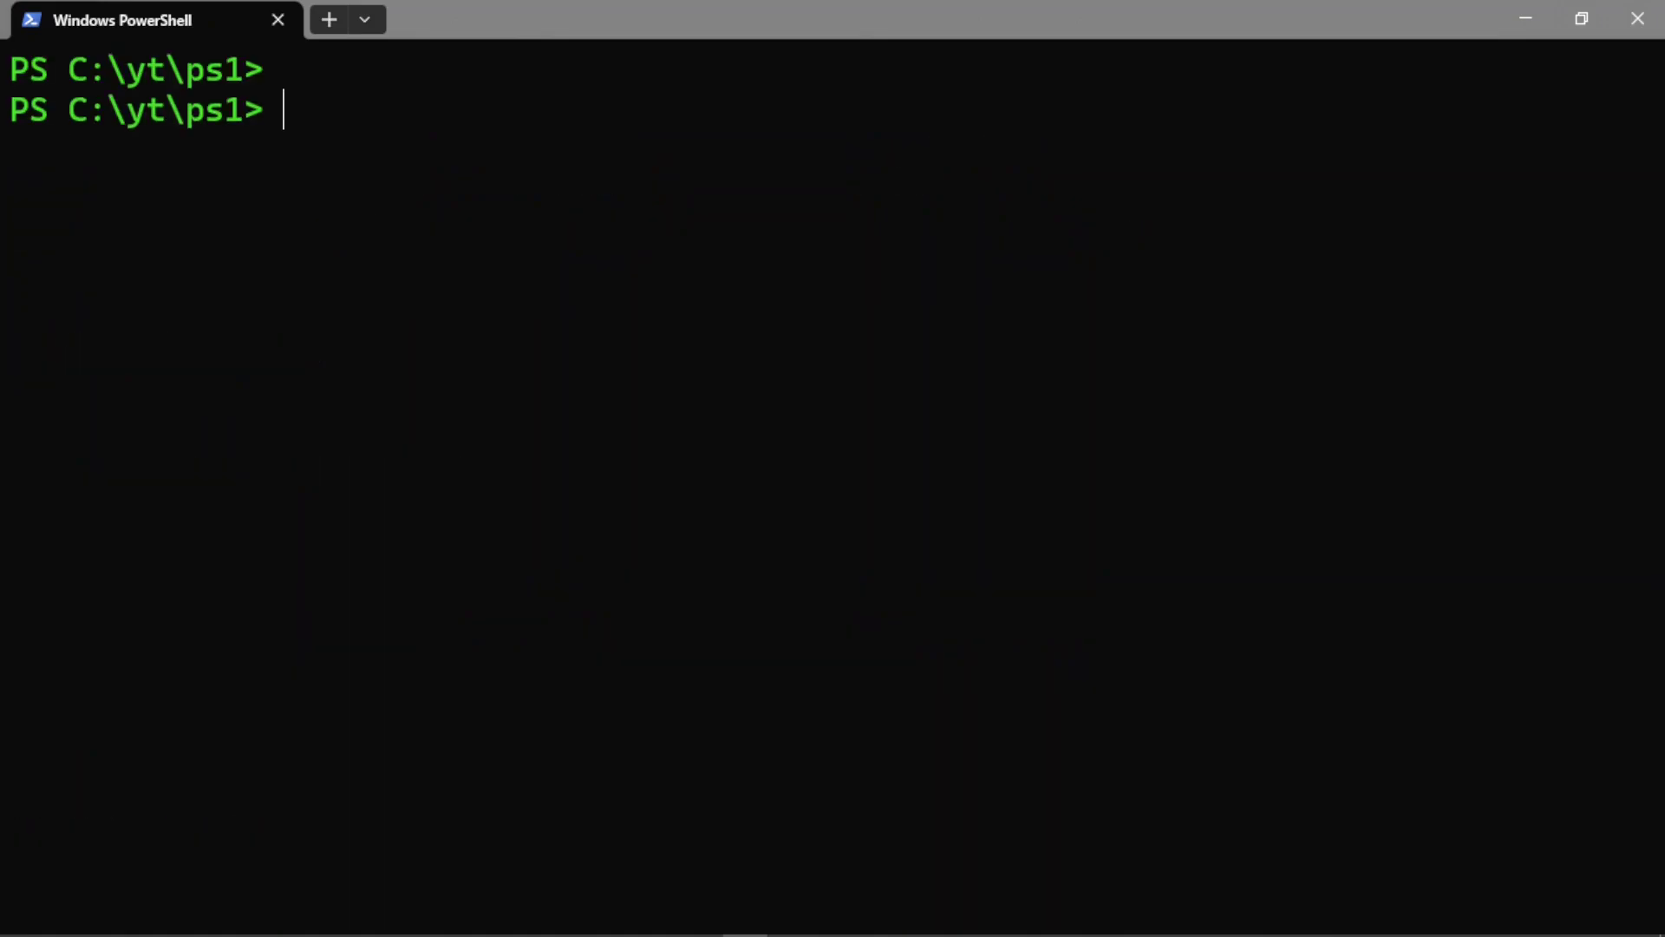
- List the folder contents, remove .\test_dir with rm, clear the terminal, and list the folder again
text(ls)
key(Return)
text(rm )
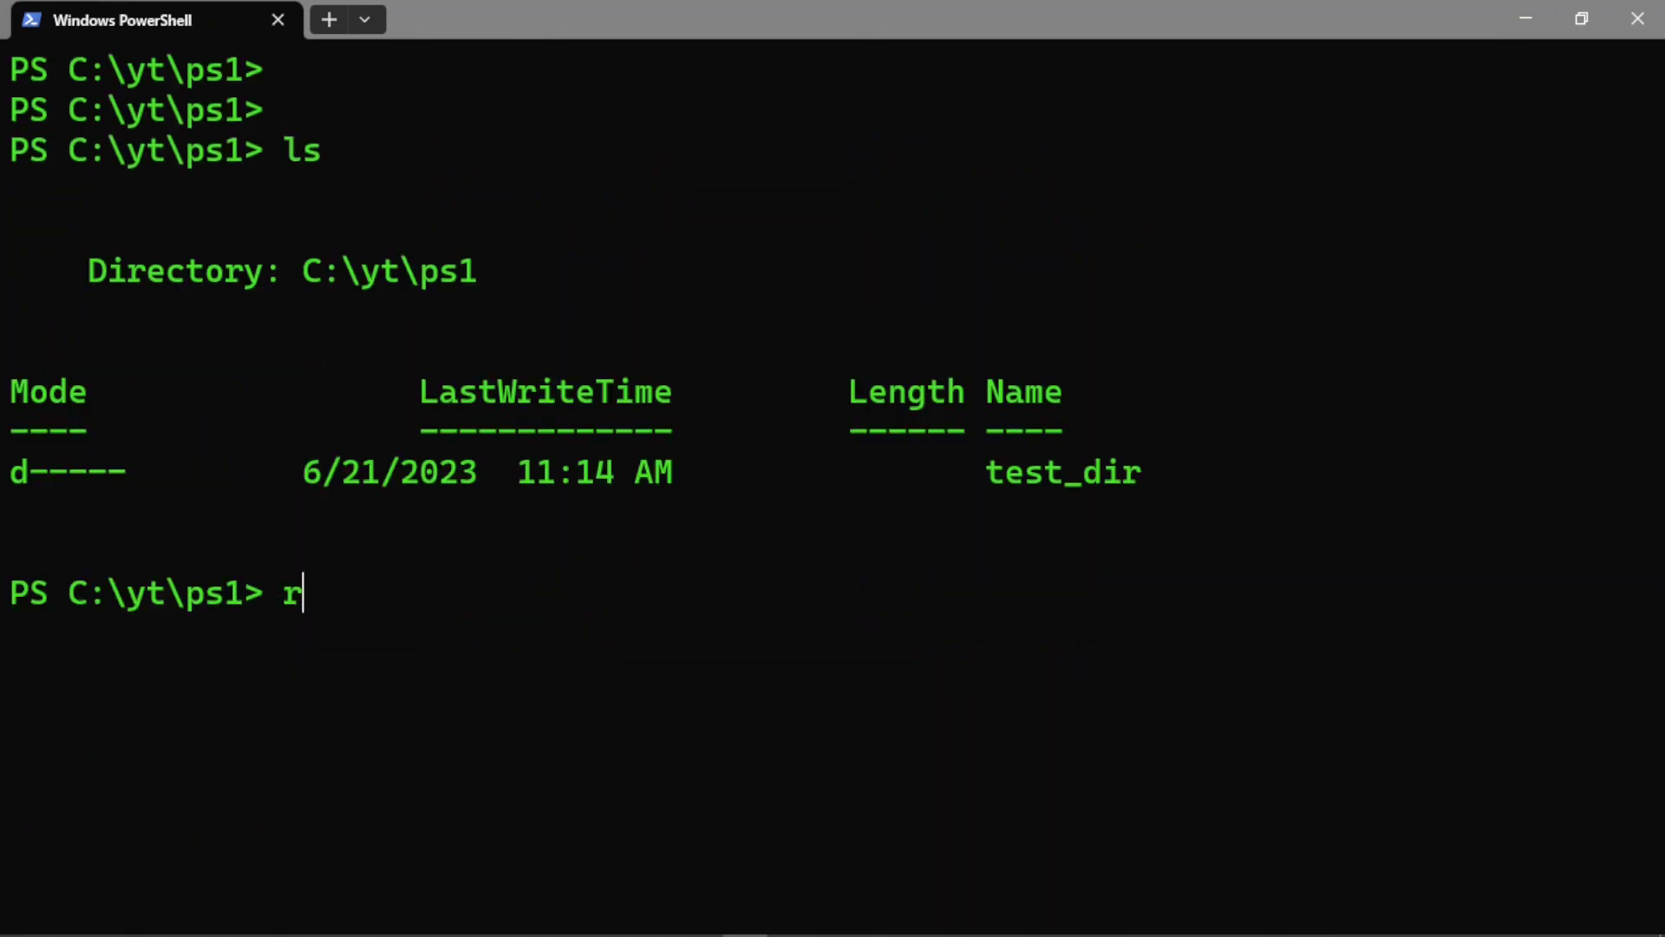
text(.	est_dir)
key(Return)
text(c)
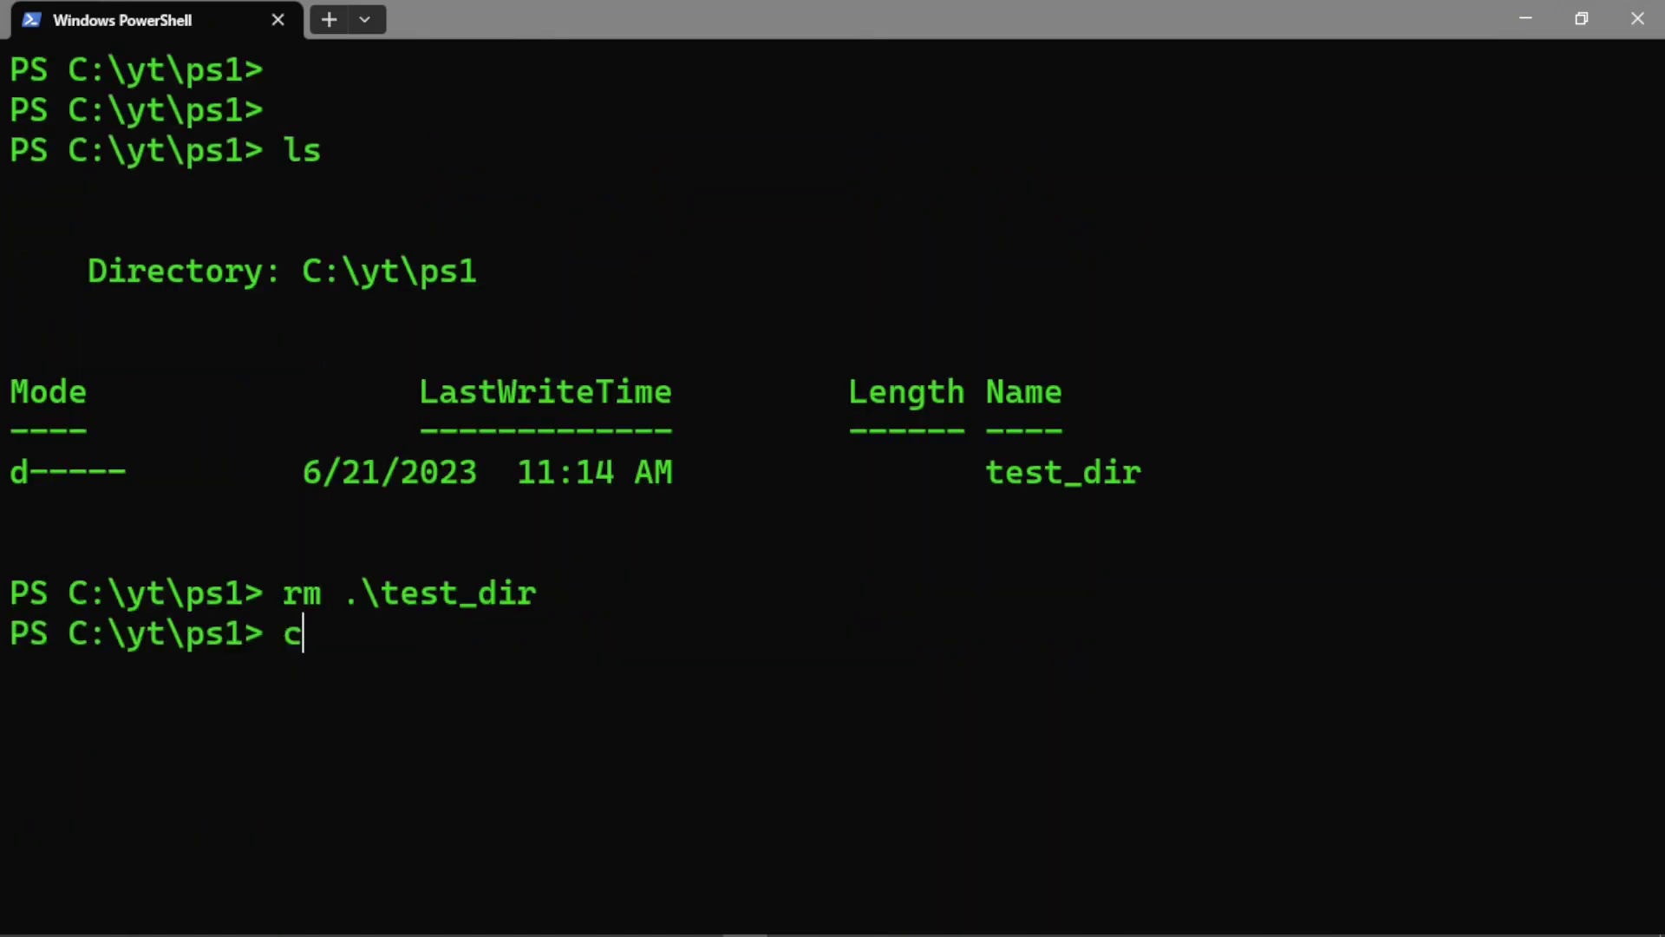
text(ls)
key(Return)
key(Return)
text(ls)
key(Return)
- Return to Task Scheduler, review the action in the wizard's summary, and finish creating the task
key(alt+Tab)
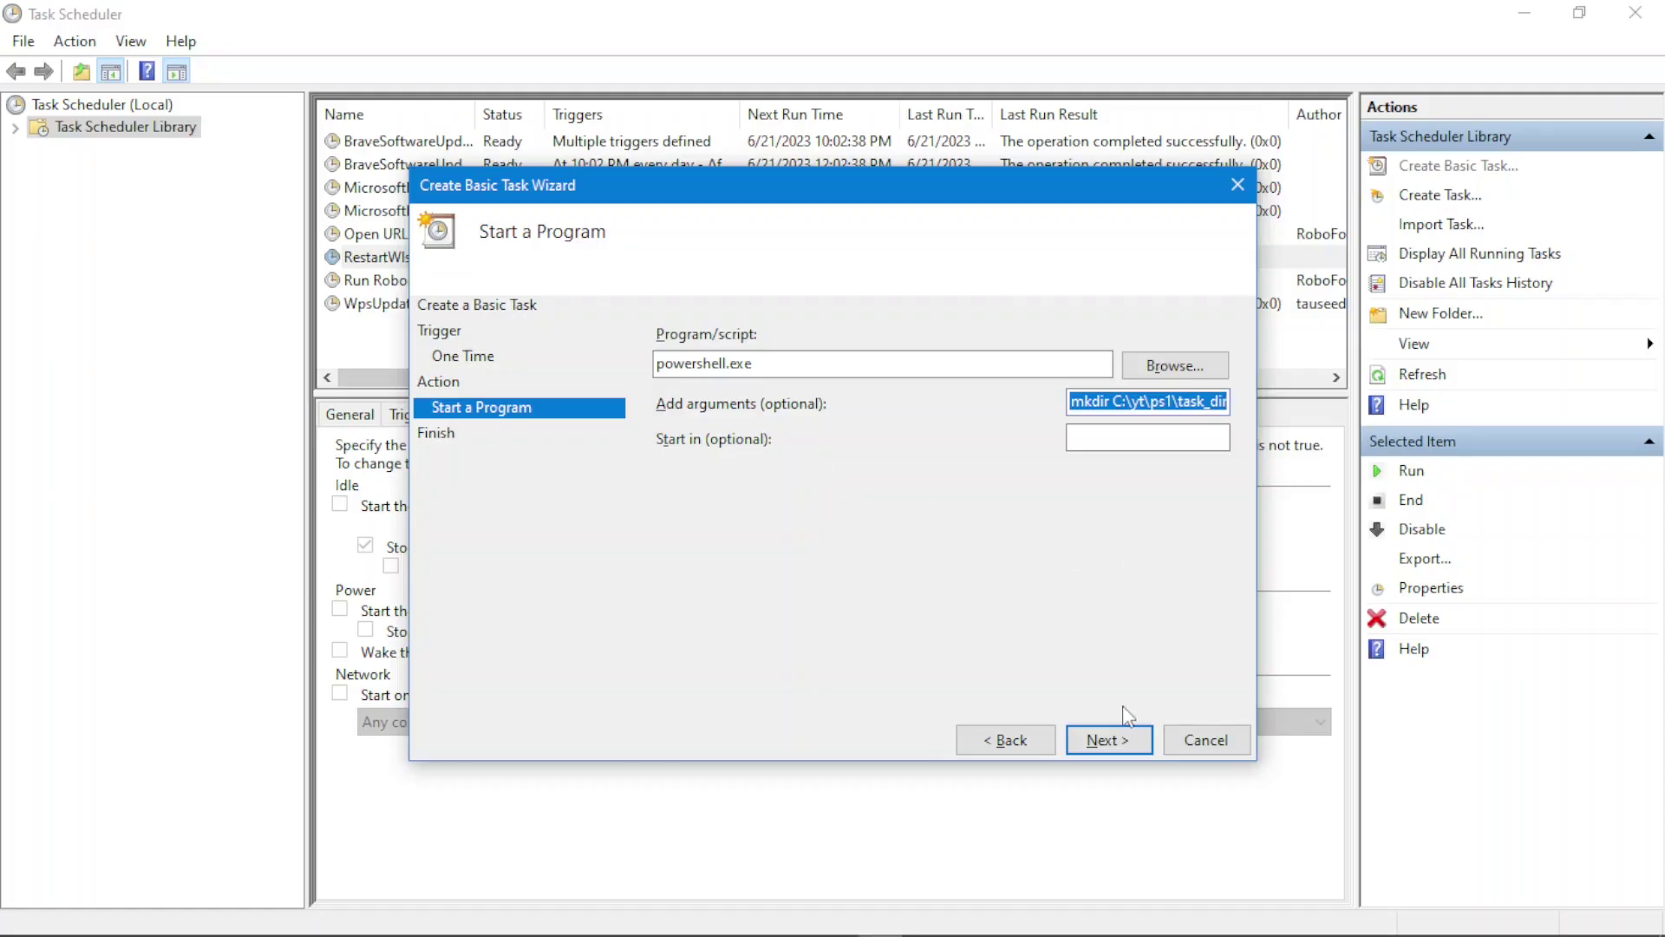
click(1108, 739)
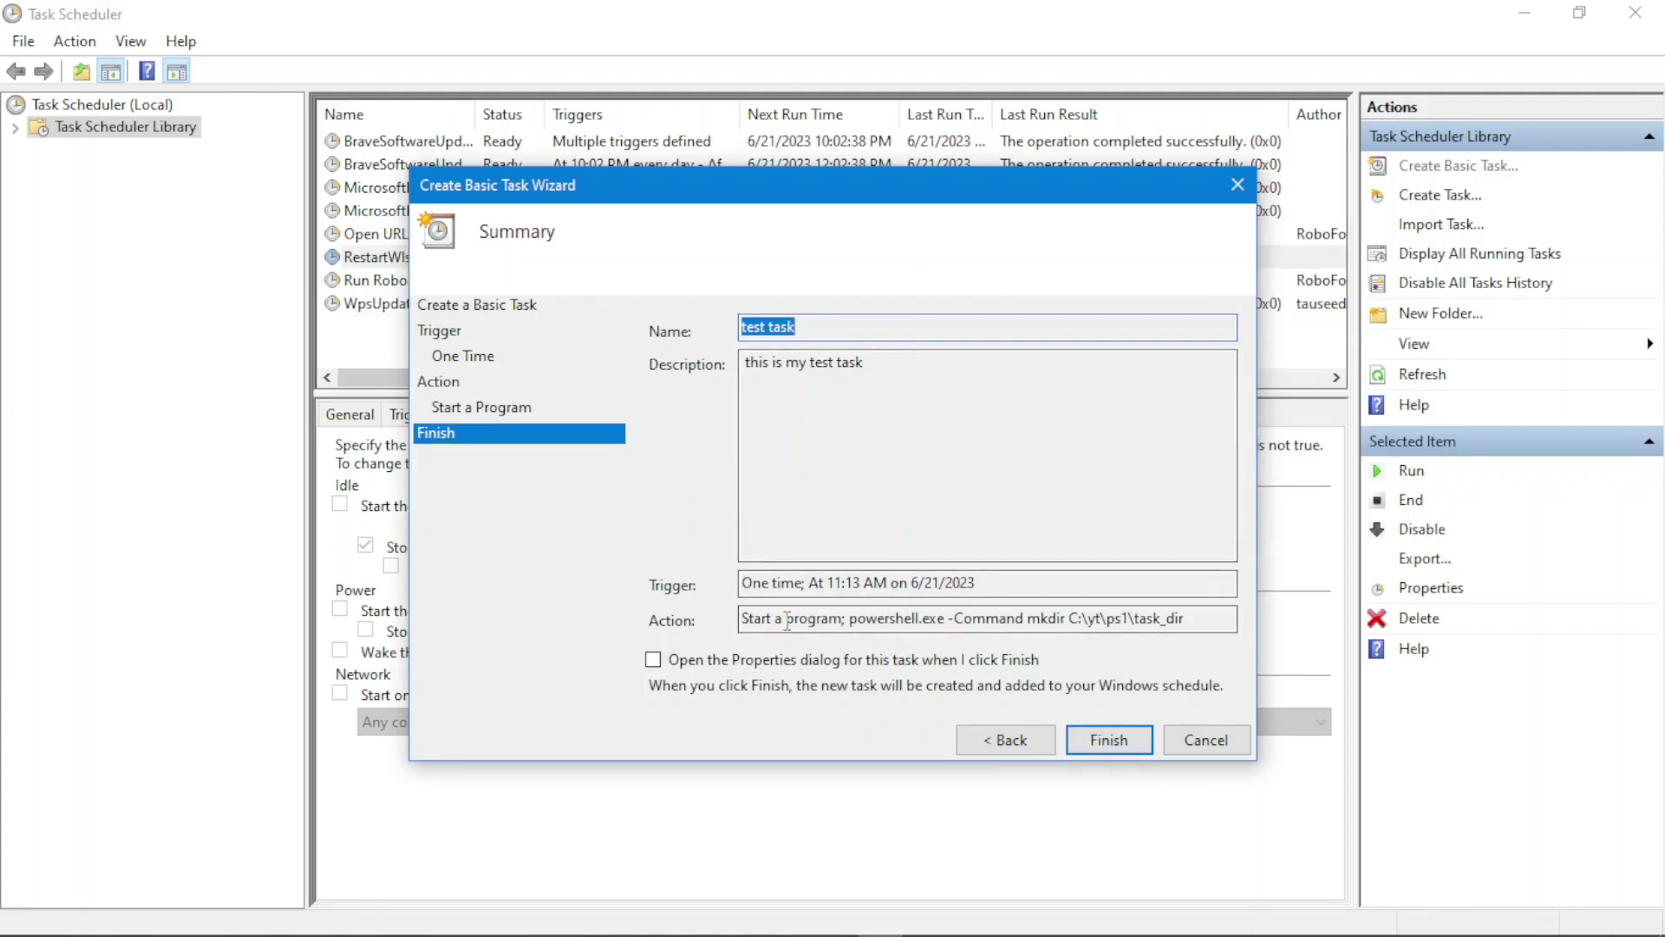
drag(775, 618, 930, 621)
click(1077, 739)
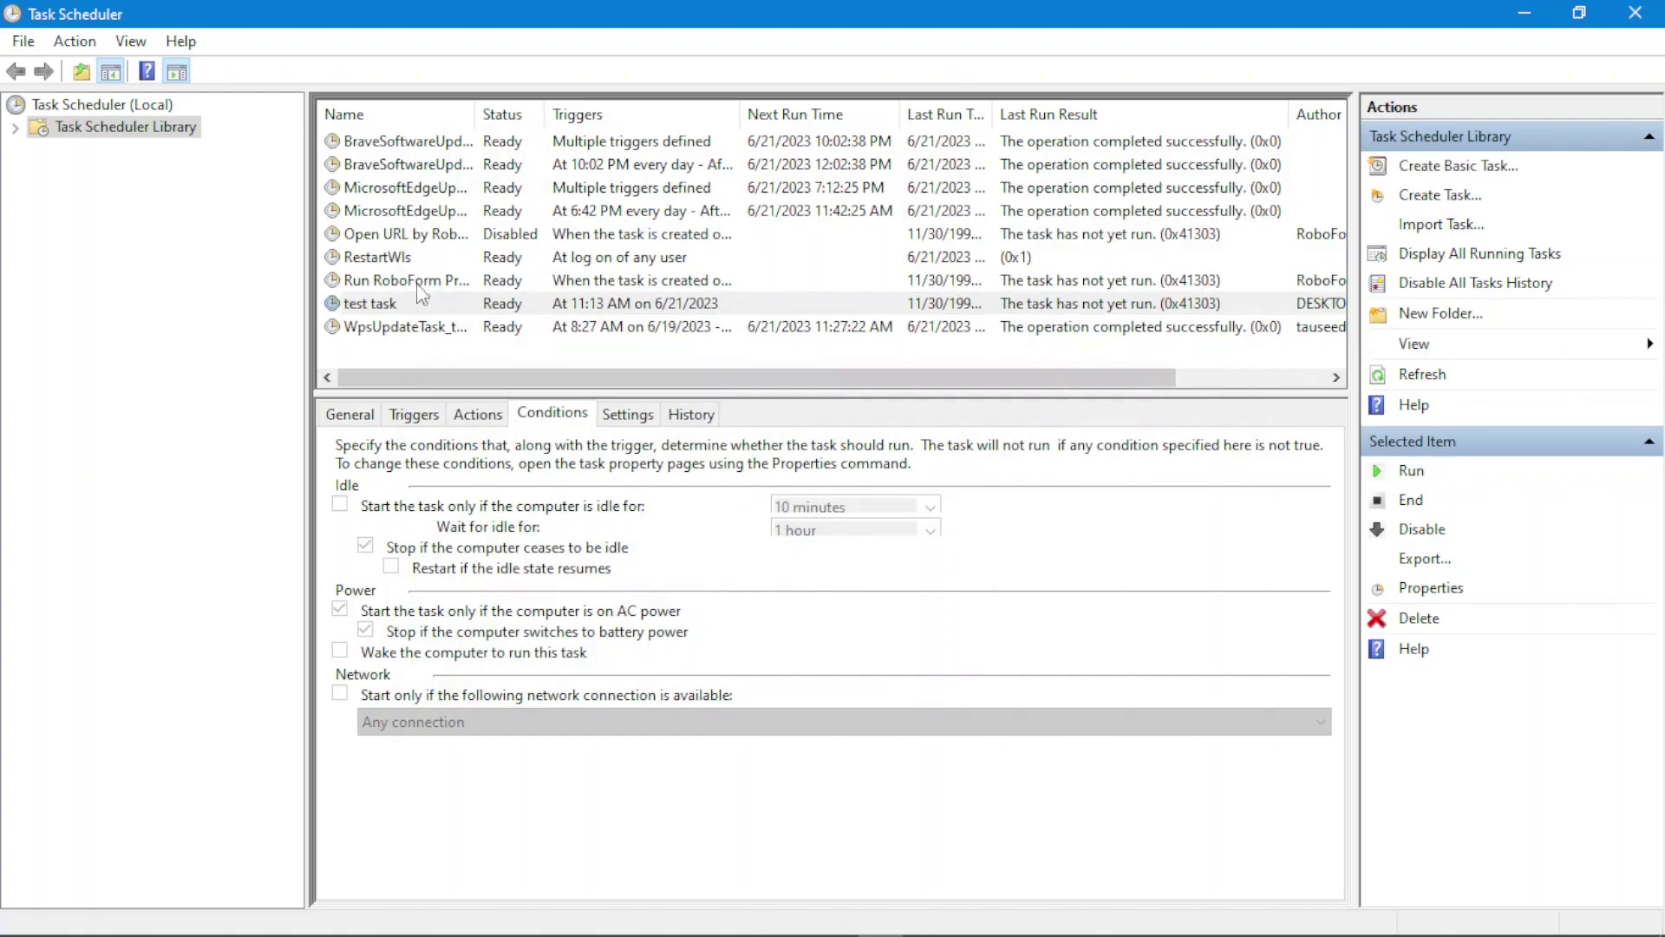
- Select test task in the library and adjust the list columns to examine its full last run time
click(375, 305)
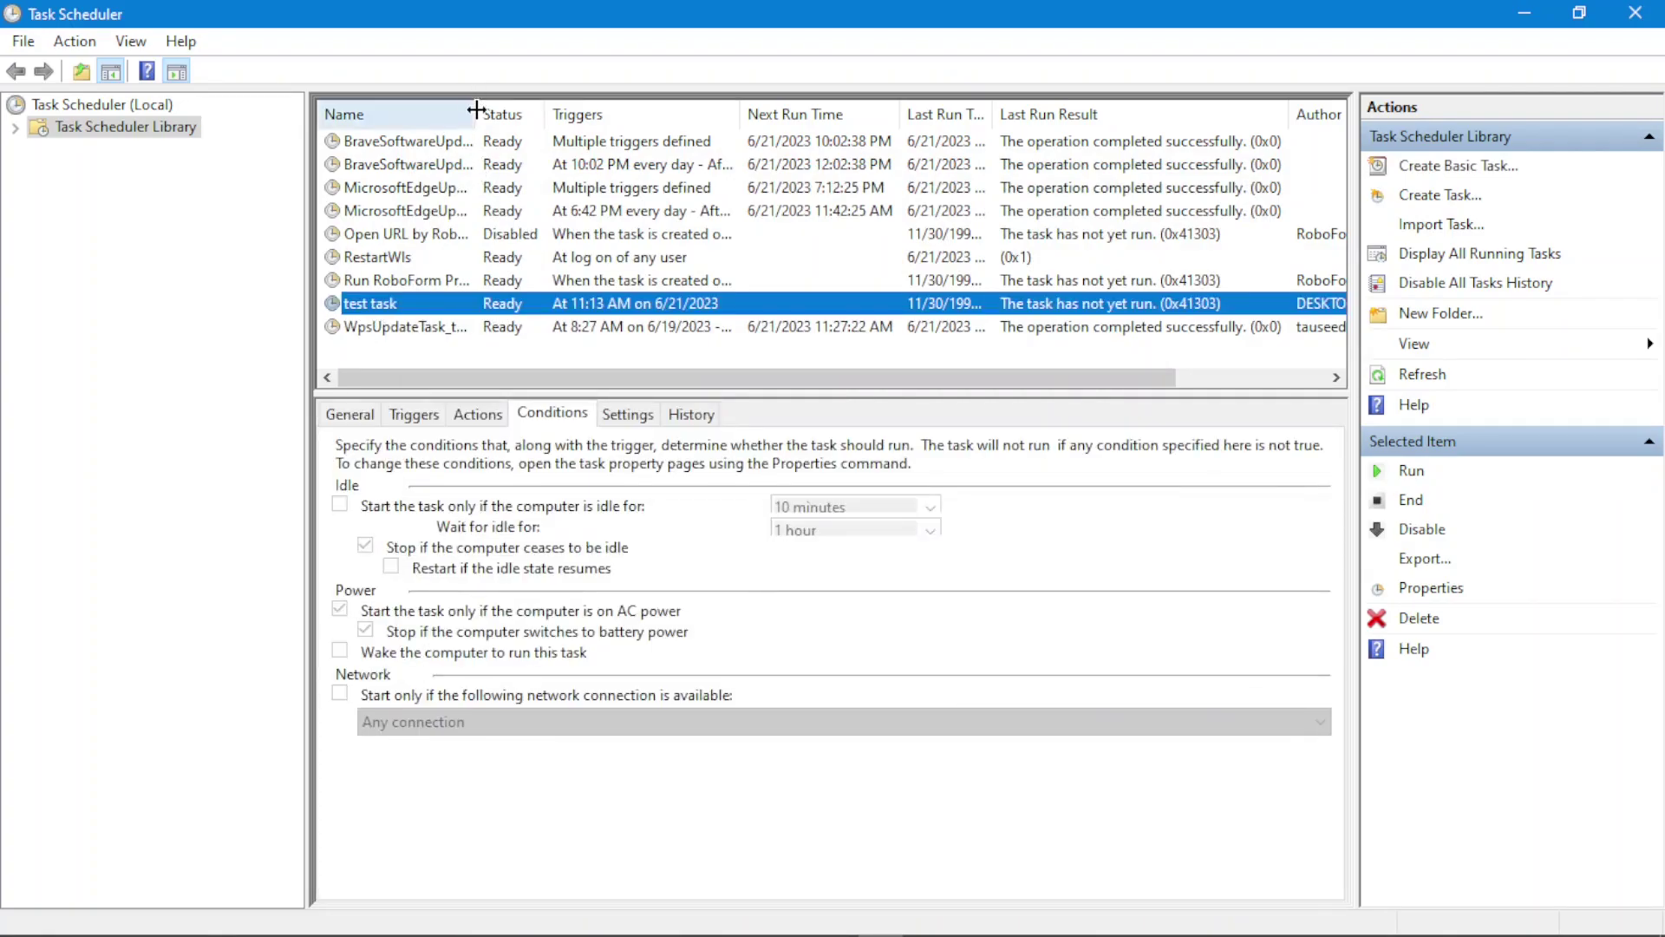
drag(476, 107, 486, 113)
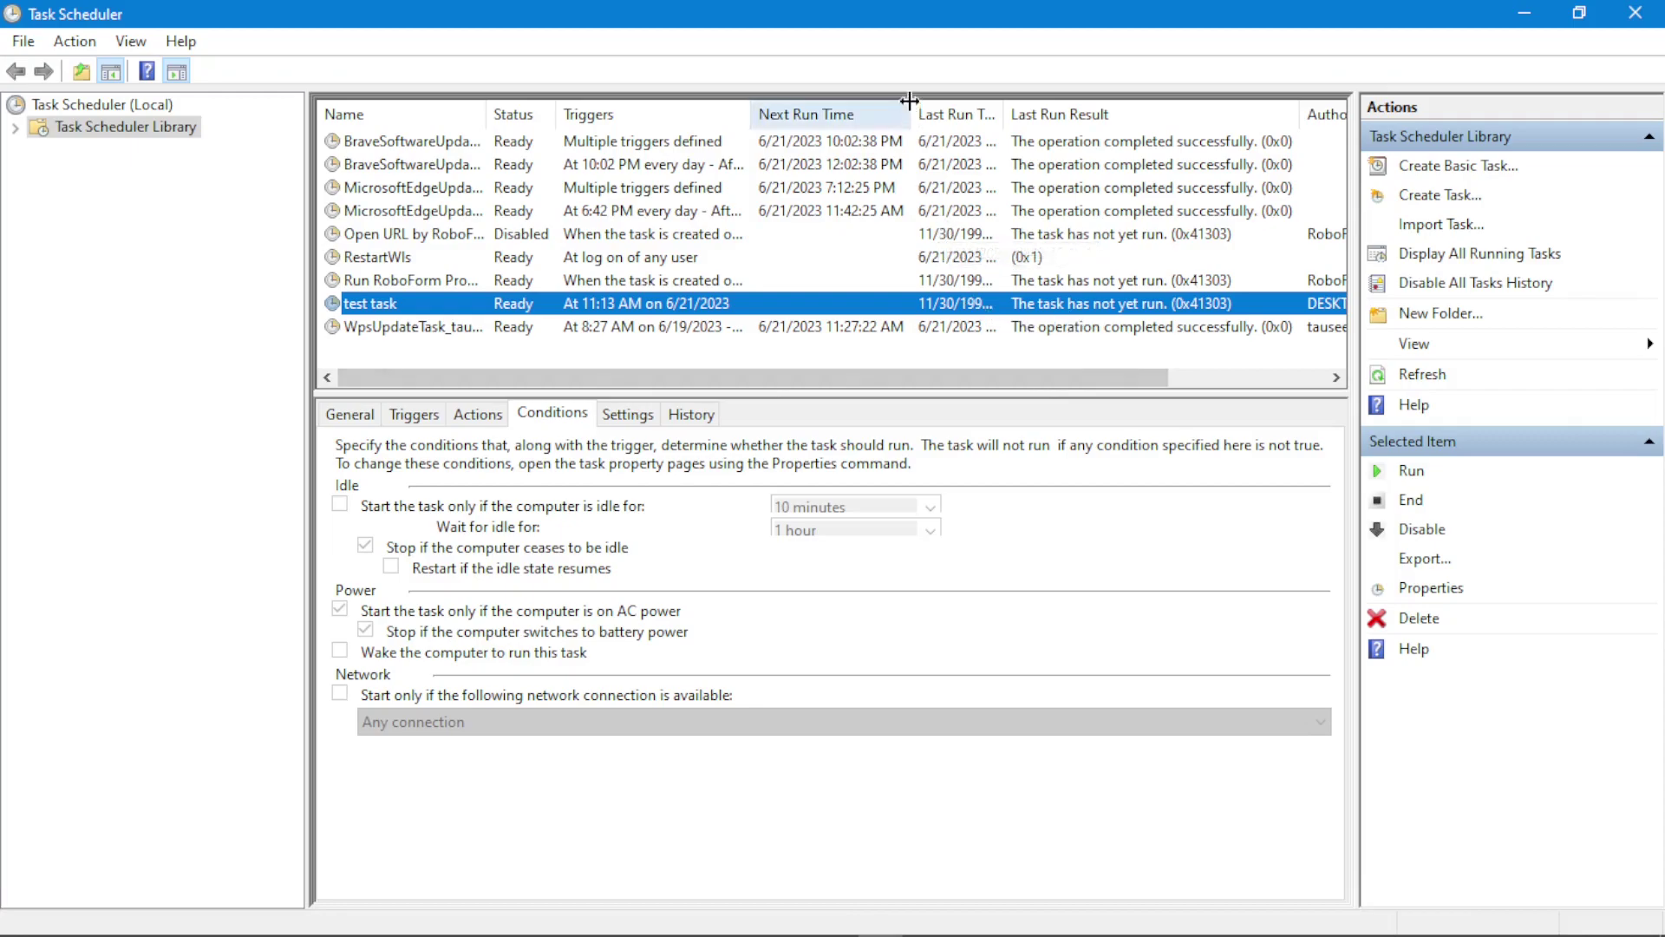
drag(910, 102, 1034, 132)
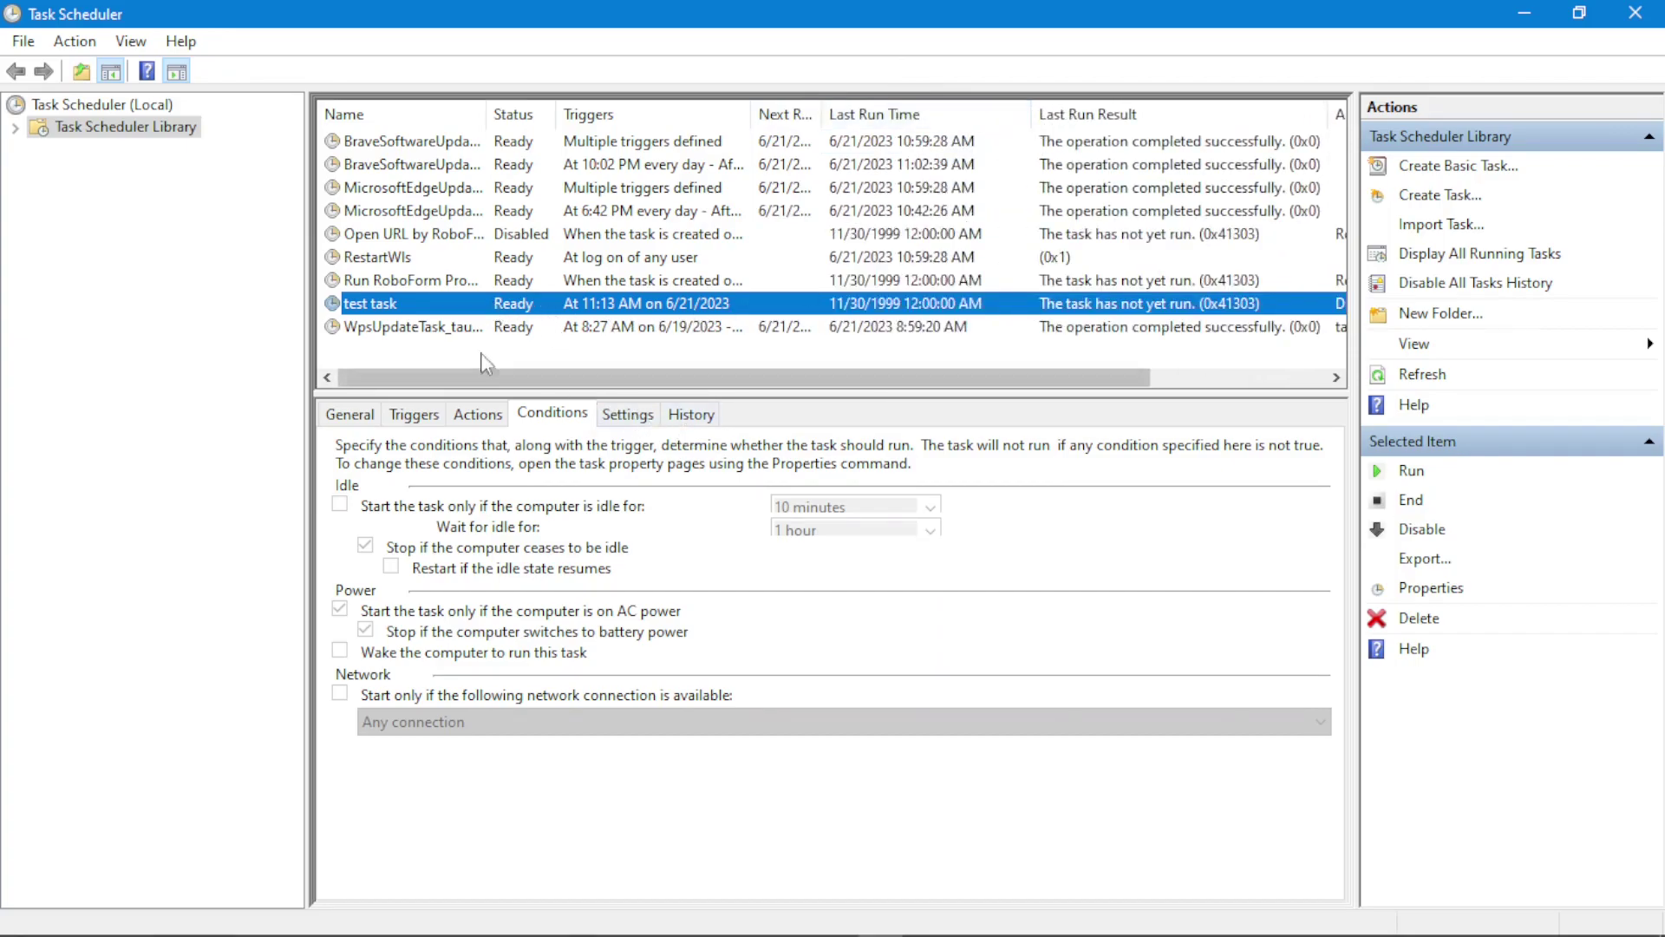
- Edit the one-time trigger of test task to start at 11:17:10 AM and save the task's properties
double_click(398, 308)
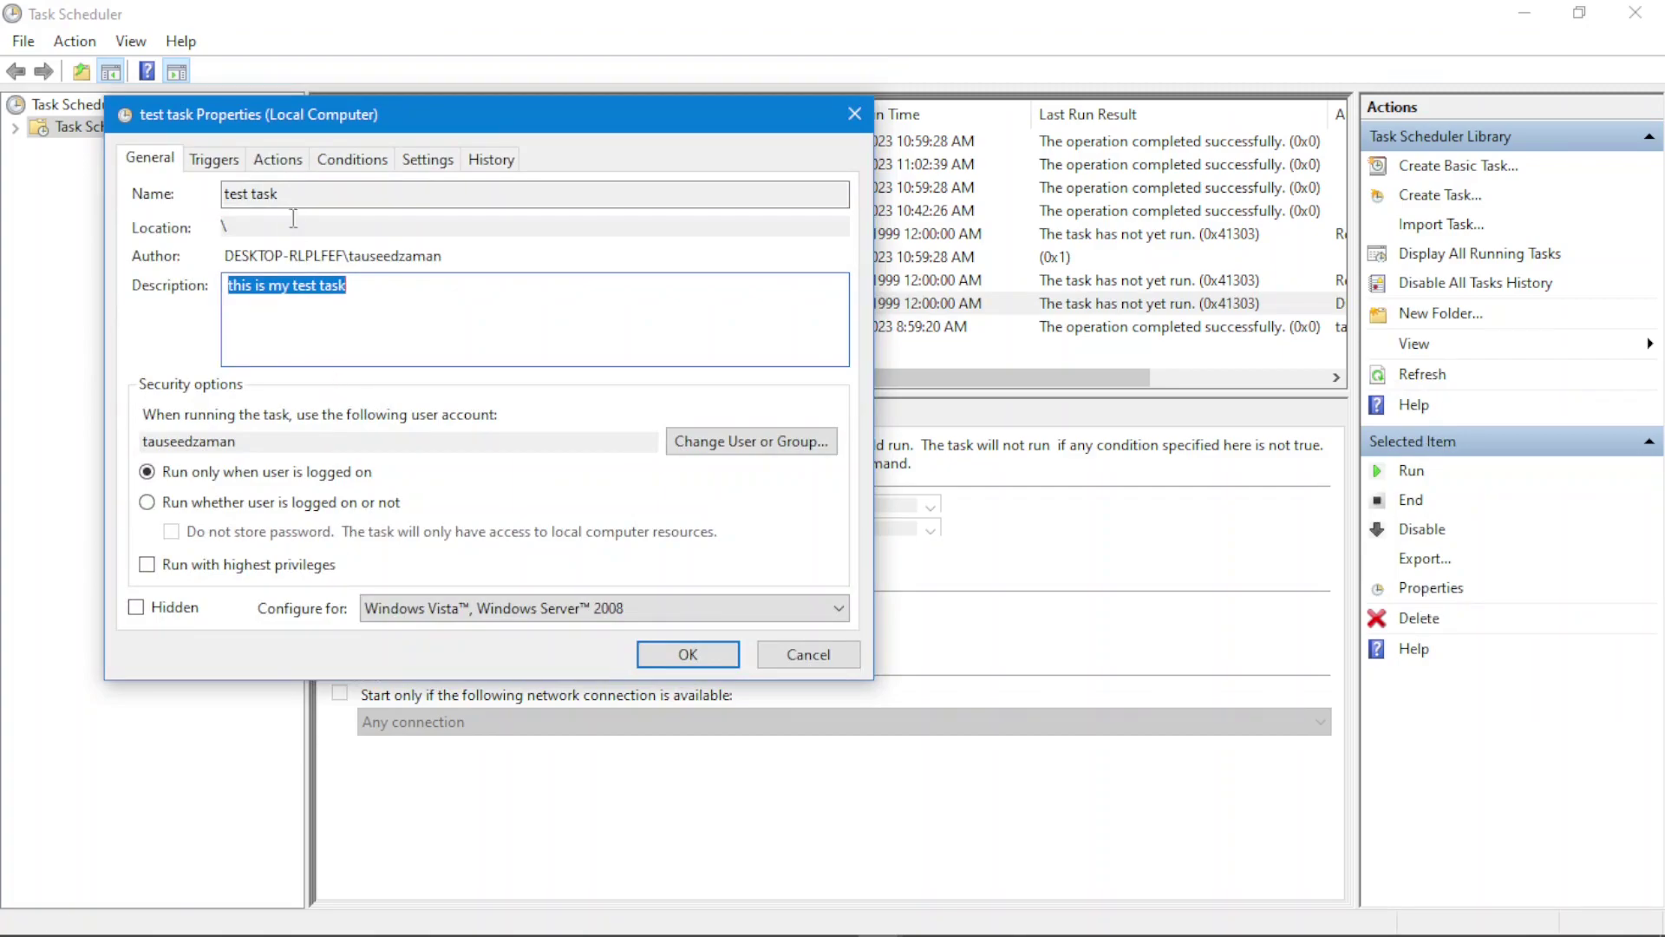
click(227, 165)
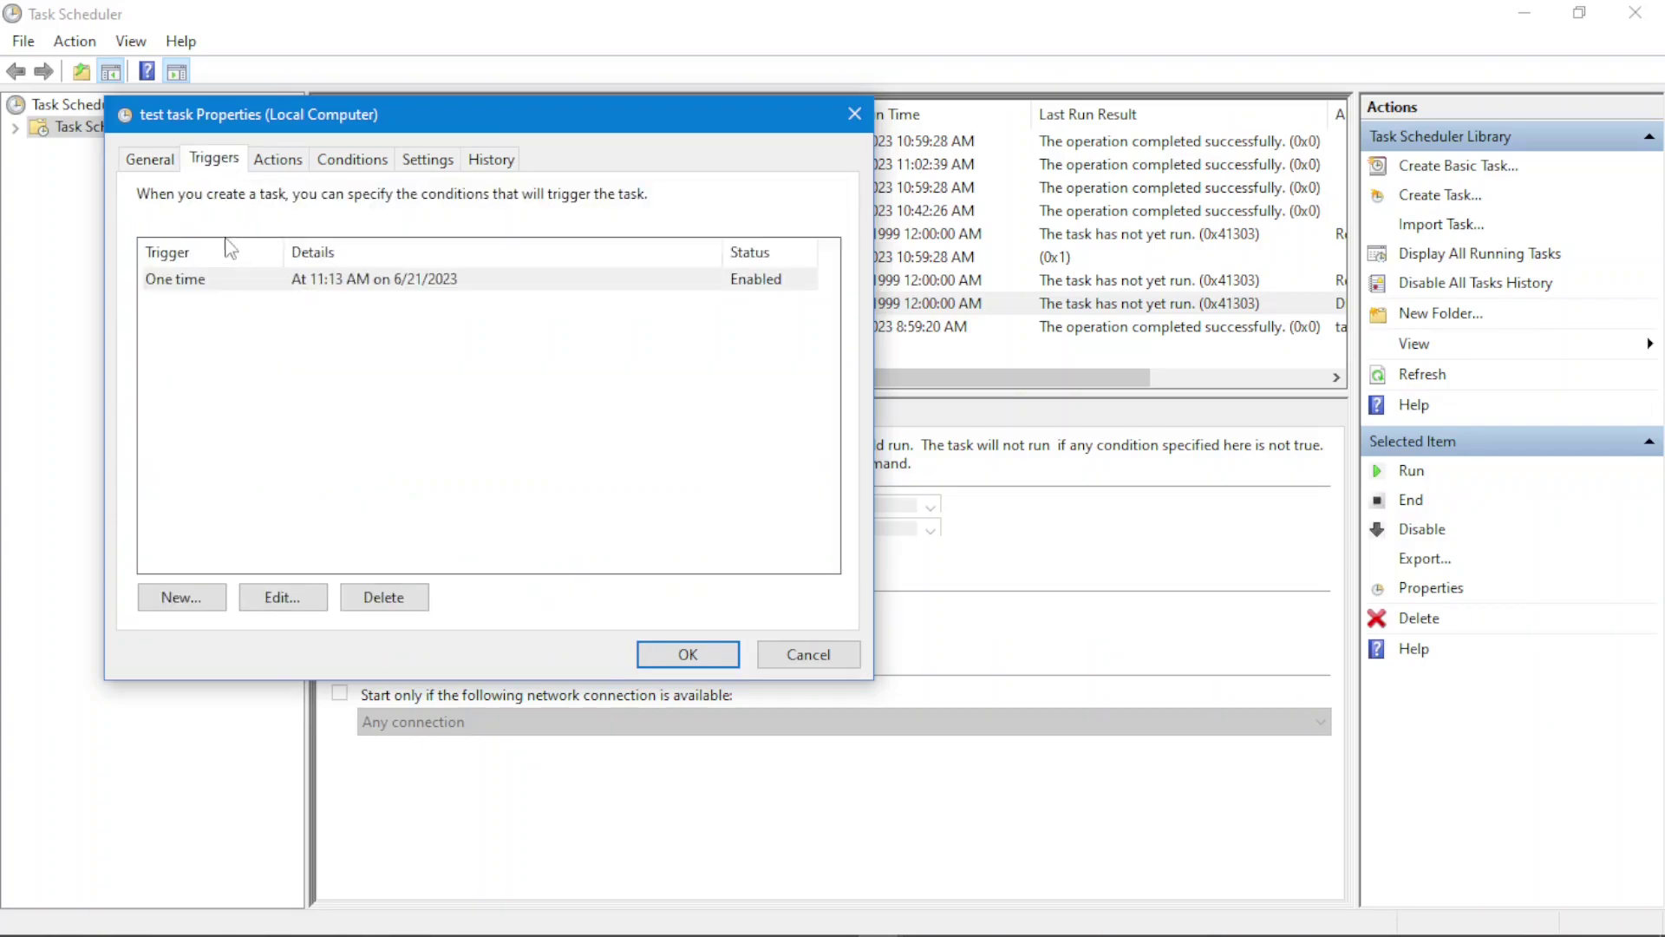
click(238, 289)
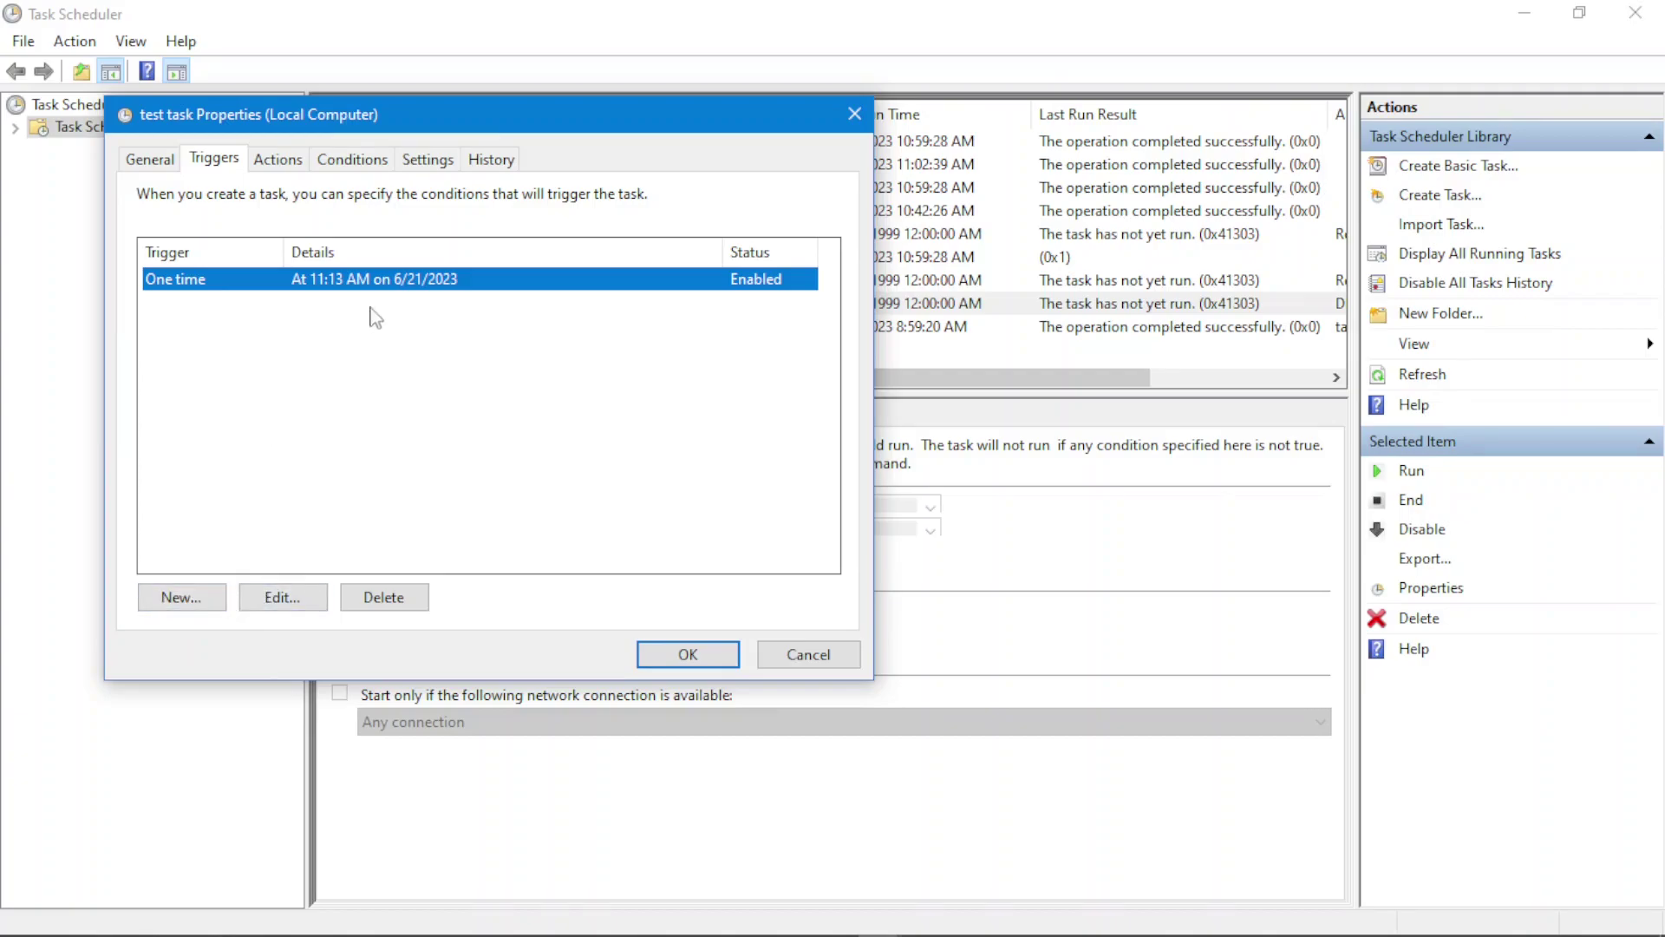
click(292, 597)
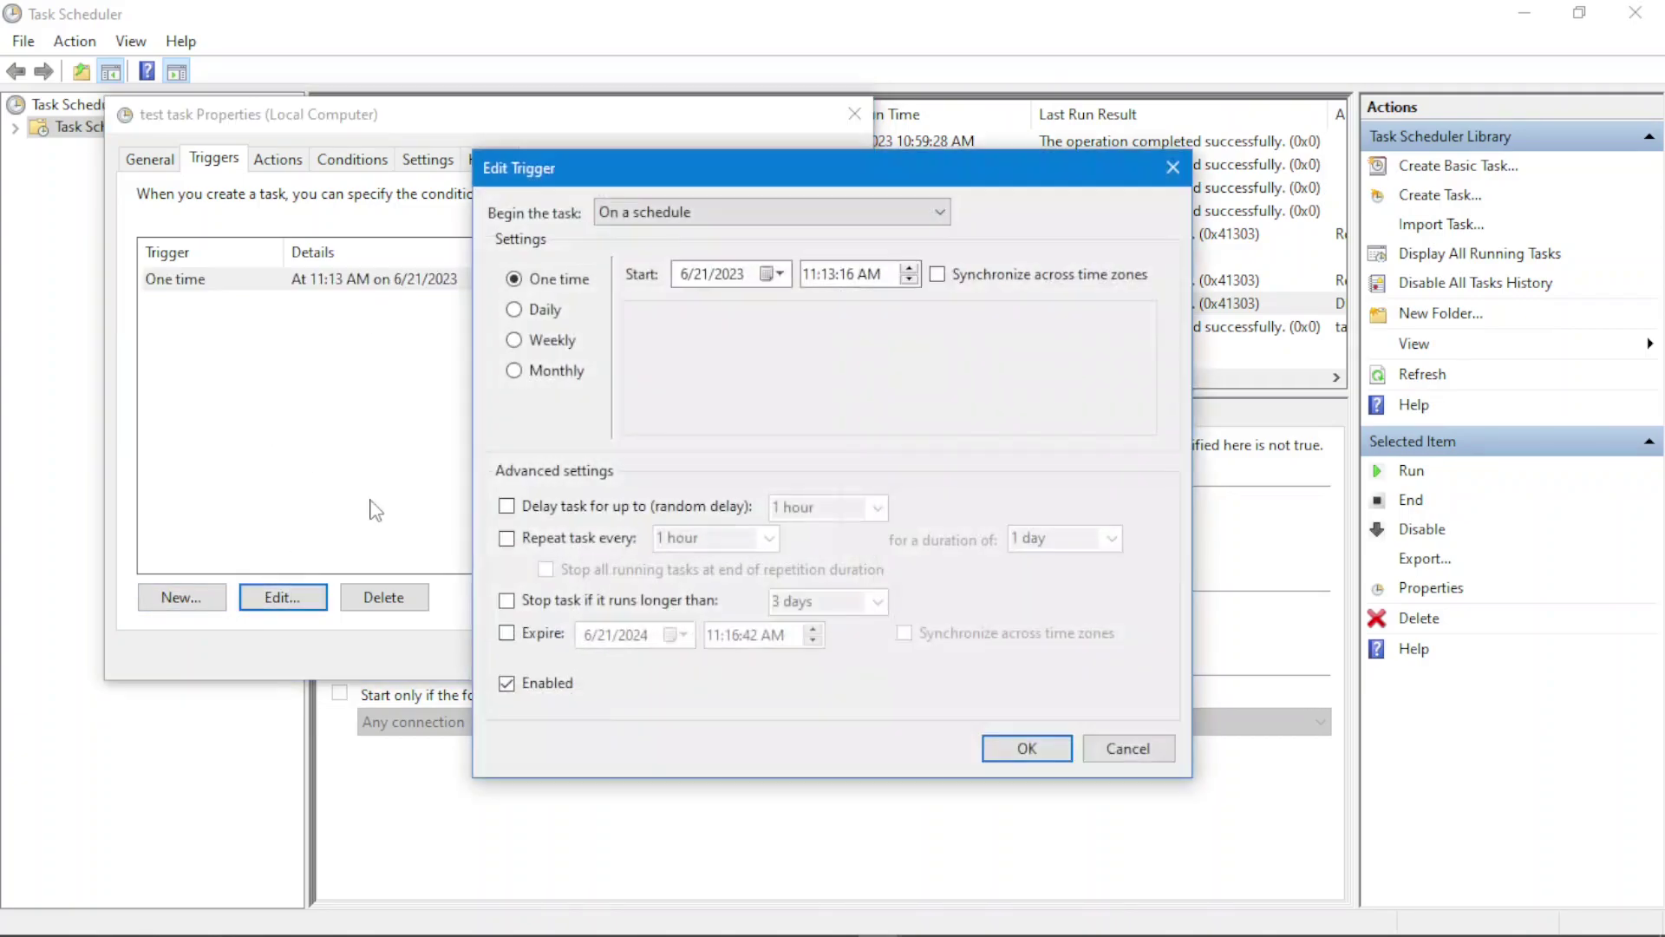
click(829, 275)
text(14)
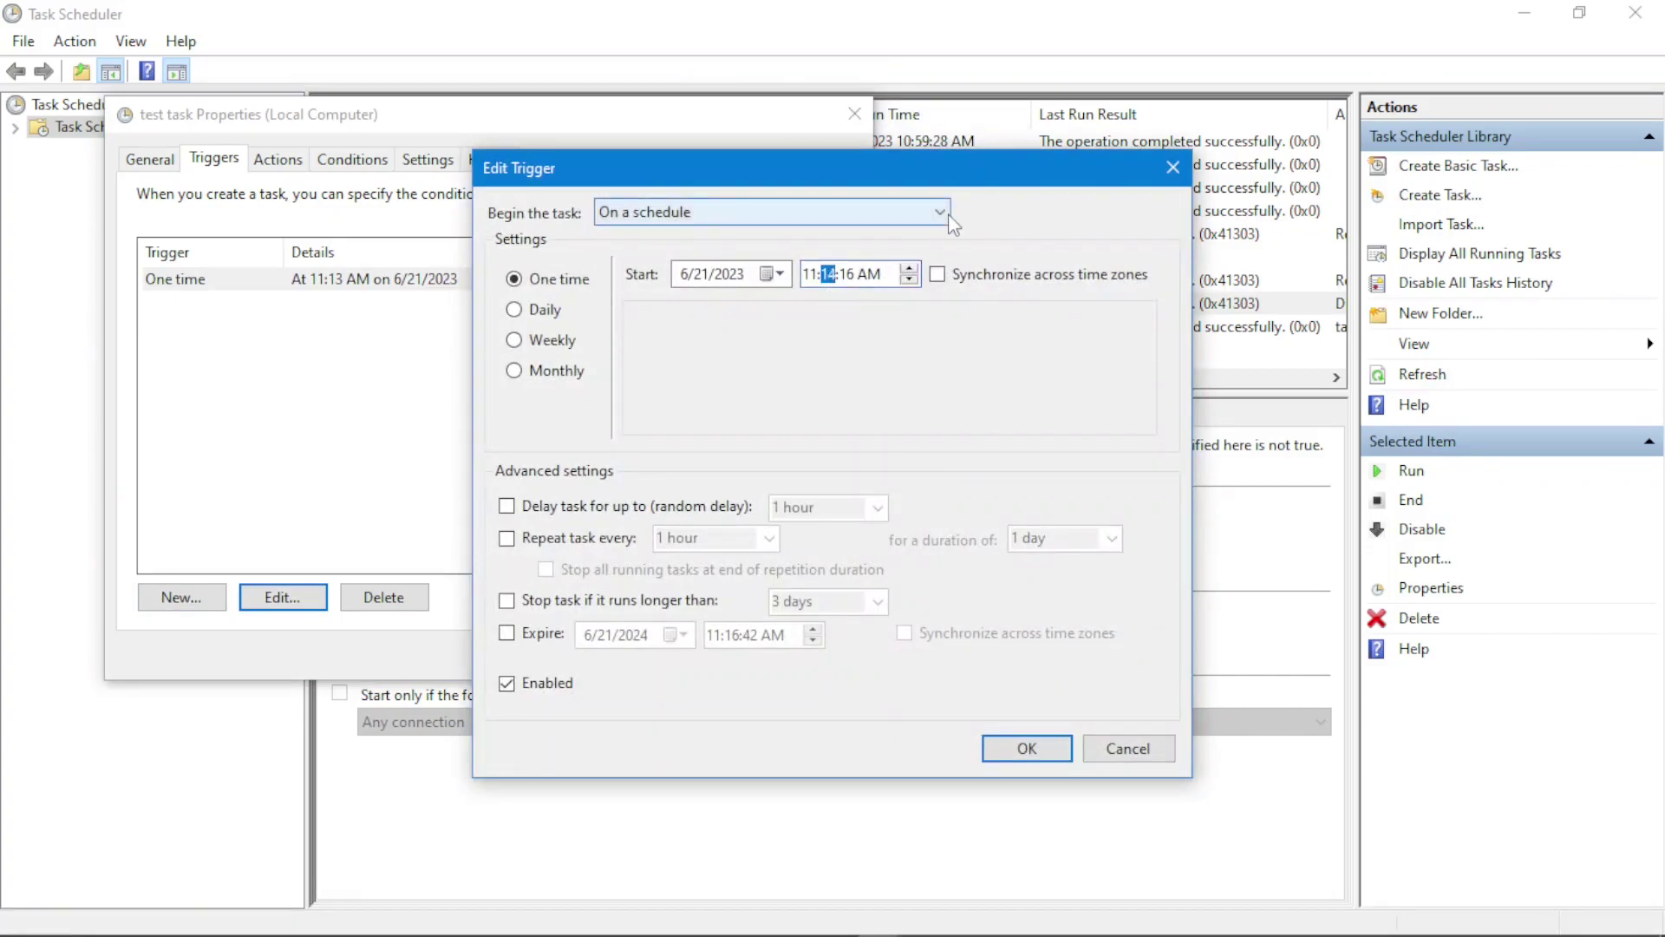
text(17)
key(Right)
click(1006, 747)
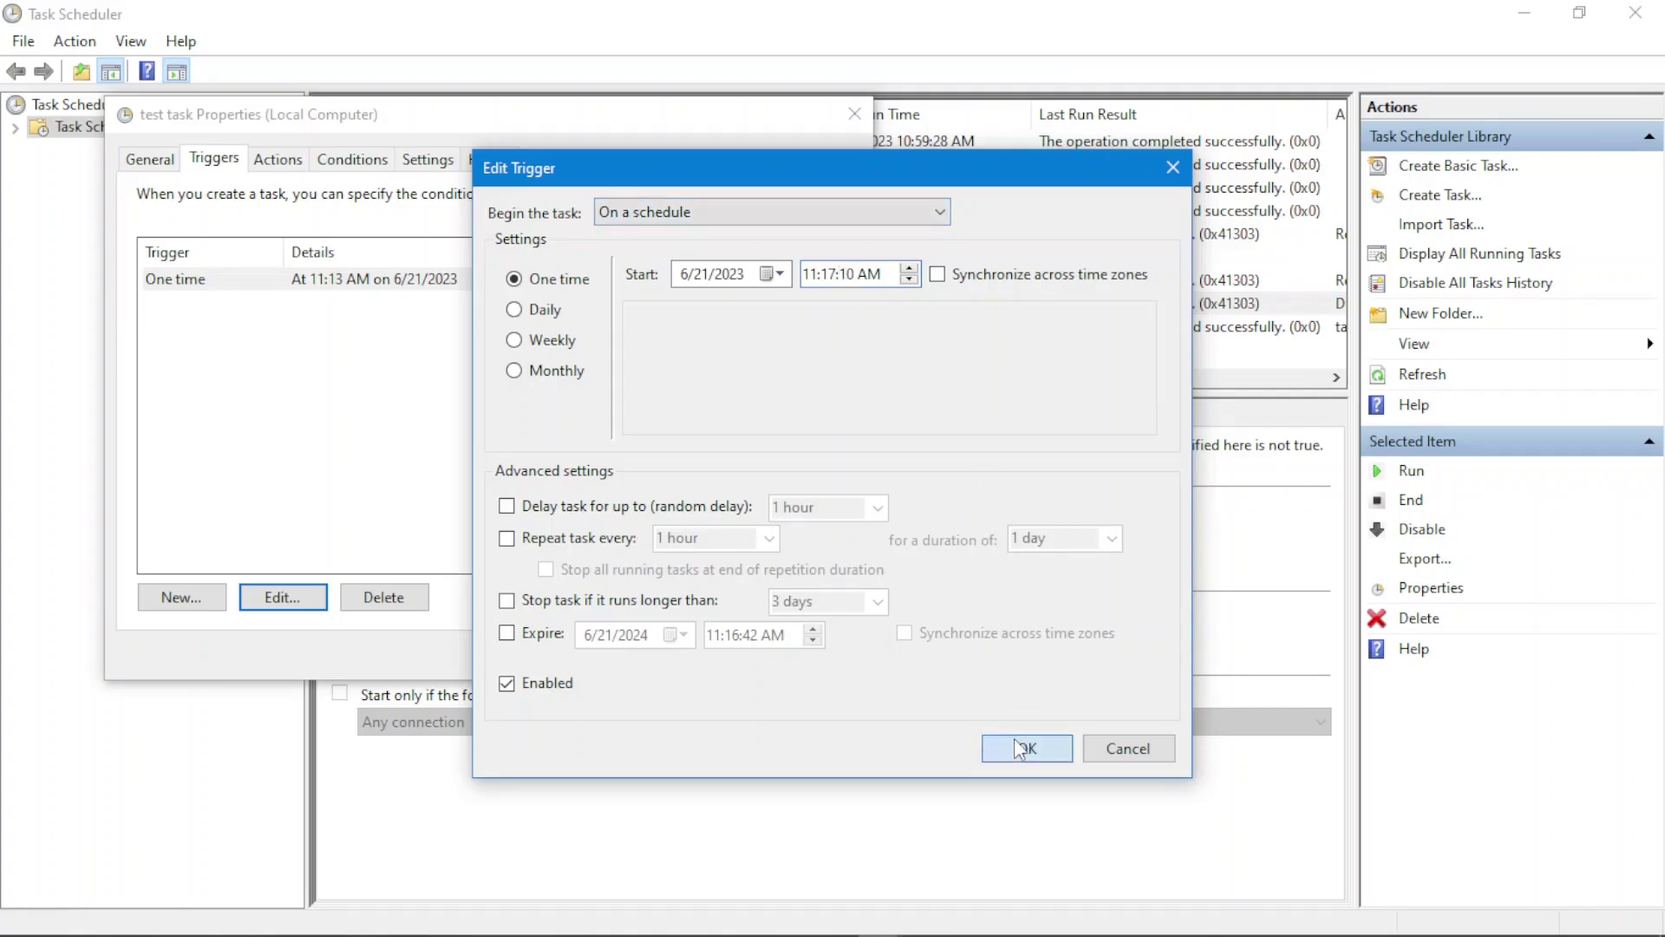
click(685, 654)
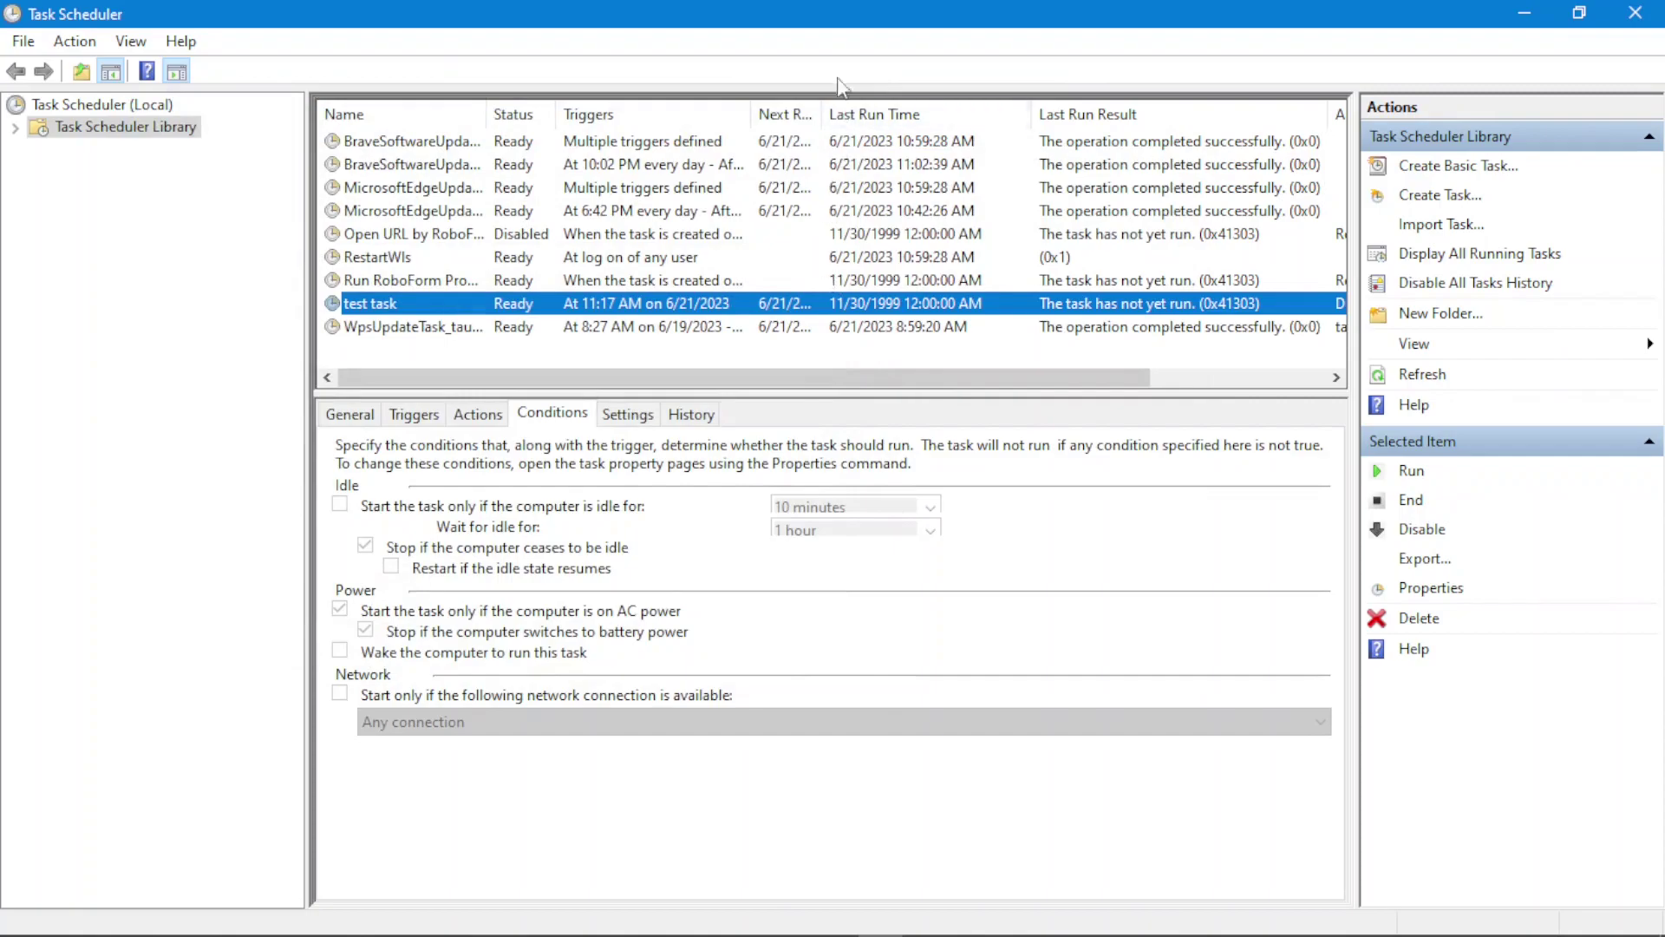
- Compare test task's next run time with the system clock, then refresh the task list
drag(824, 114, 1025, 118)
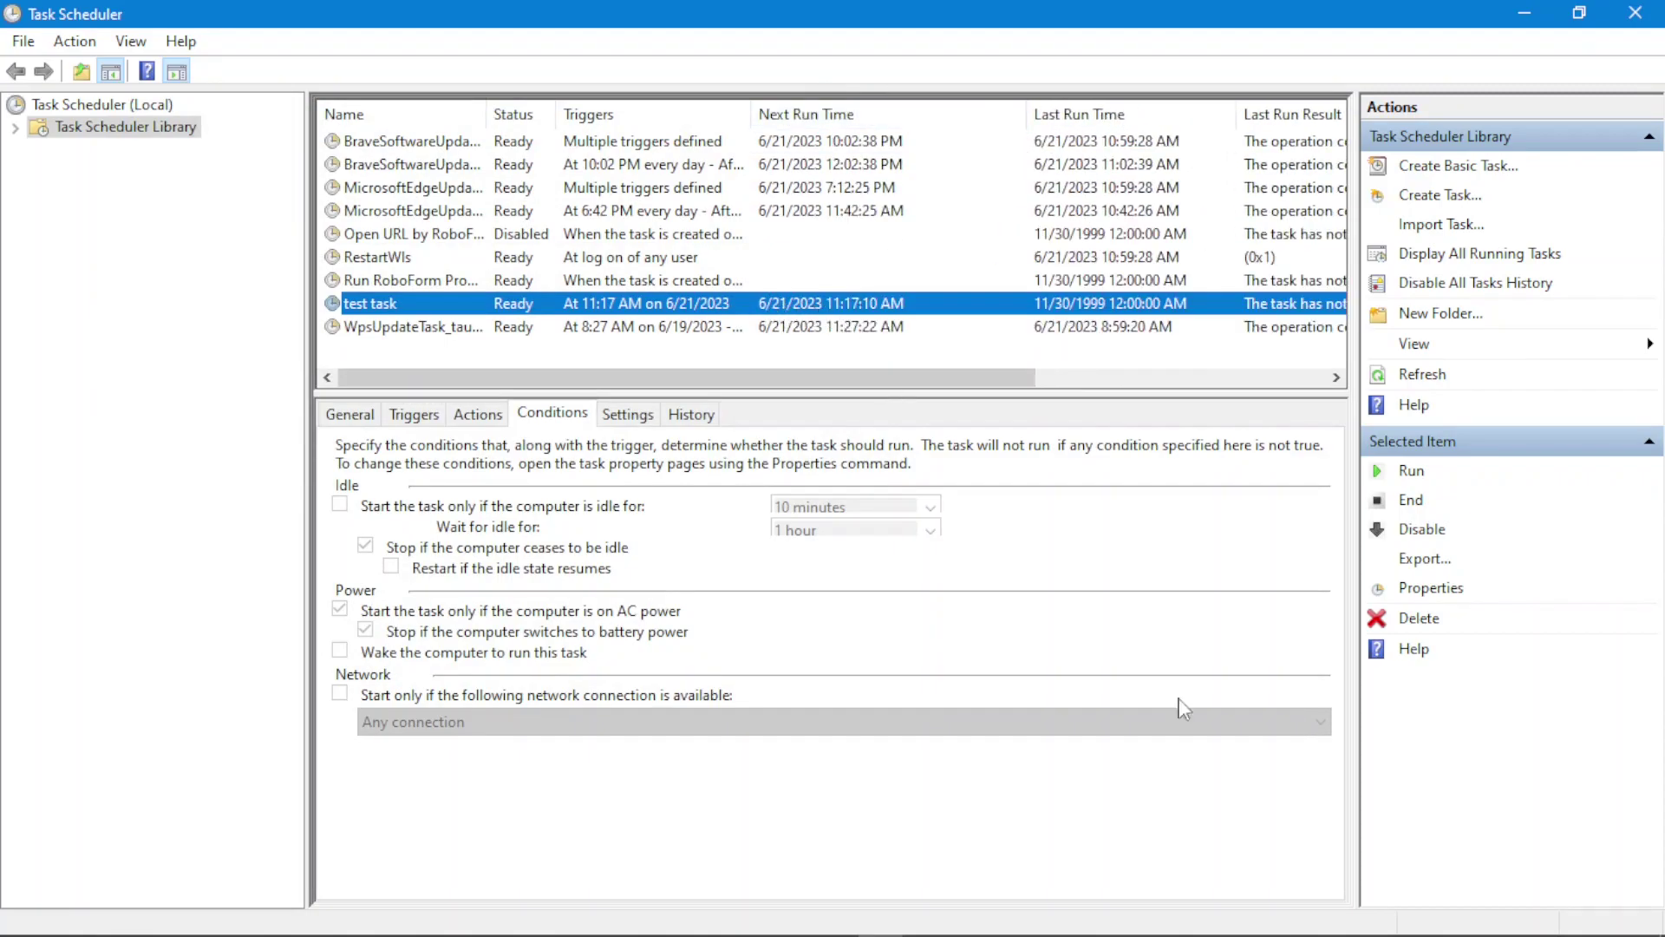
mouse_move(1499, 902)
click(1563, 918)
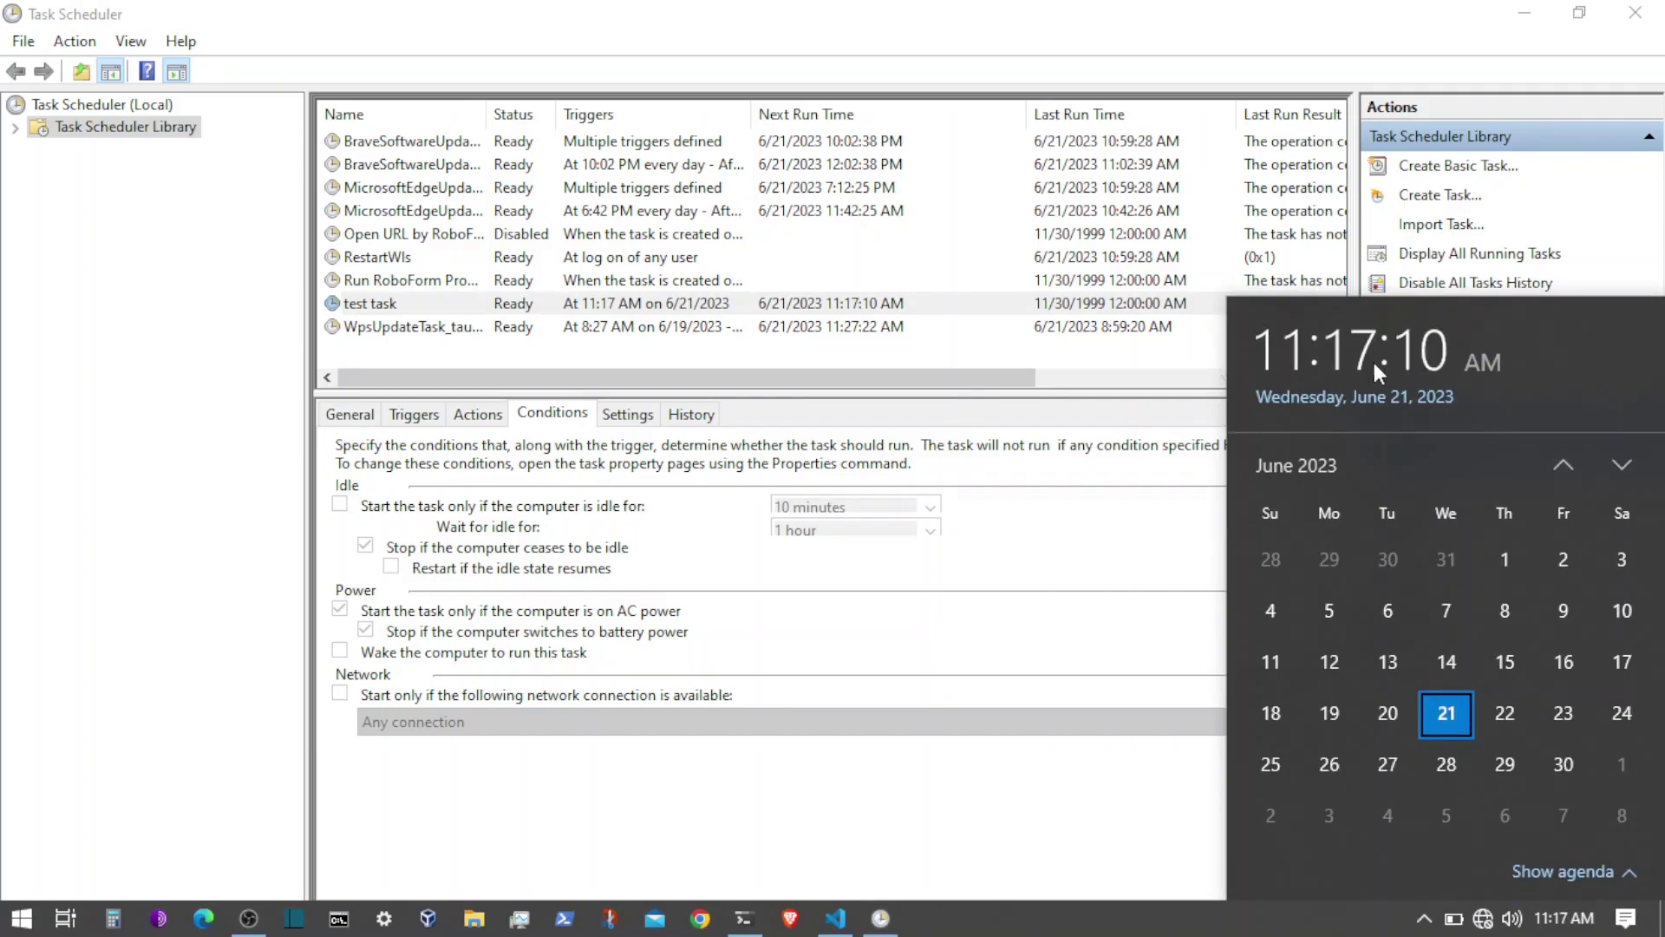
click(838, 772)
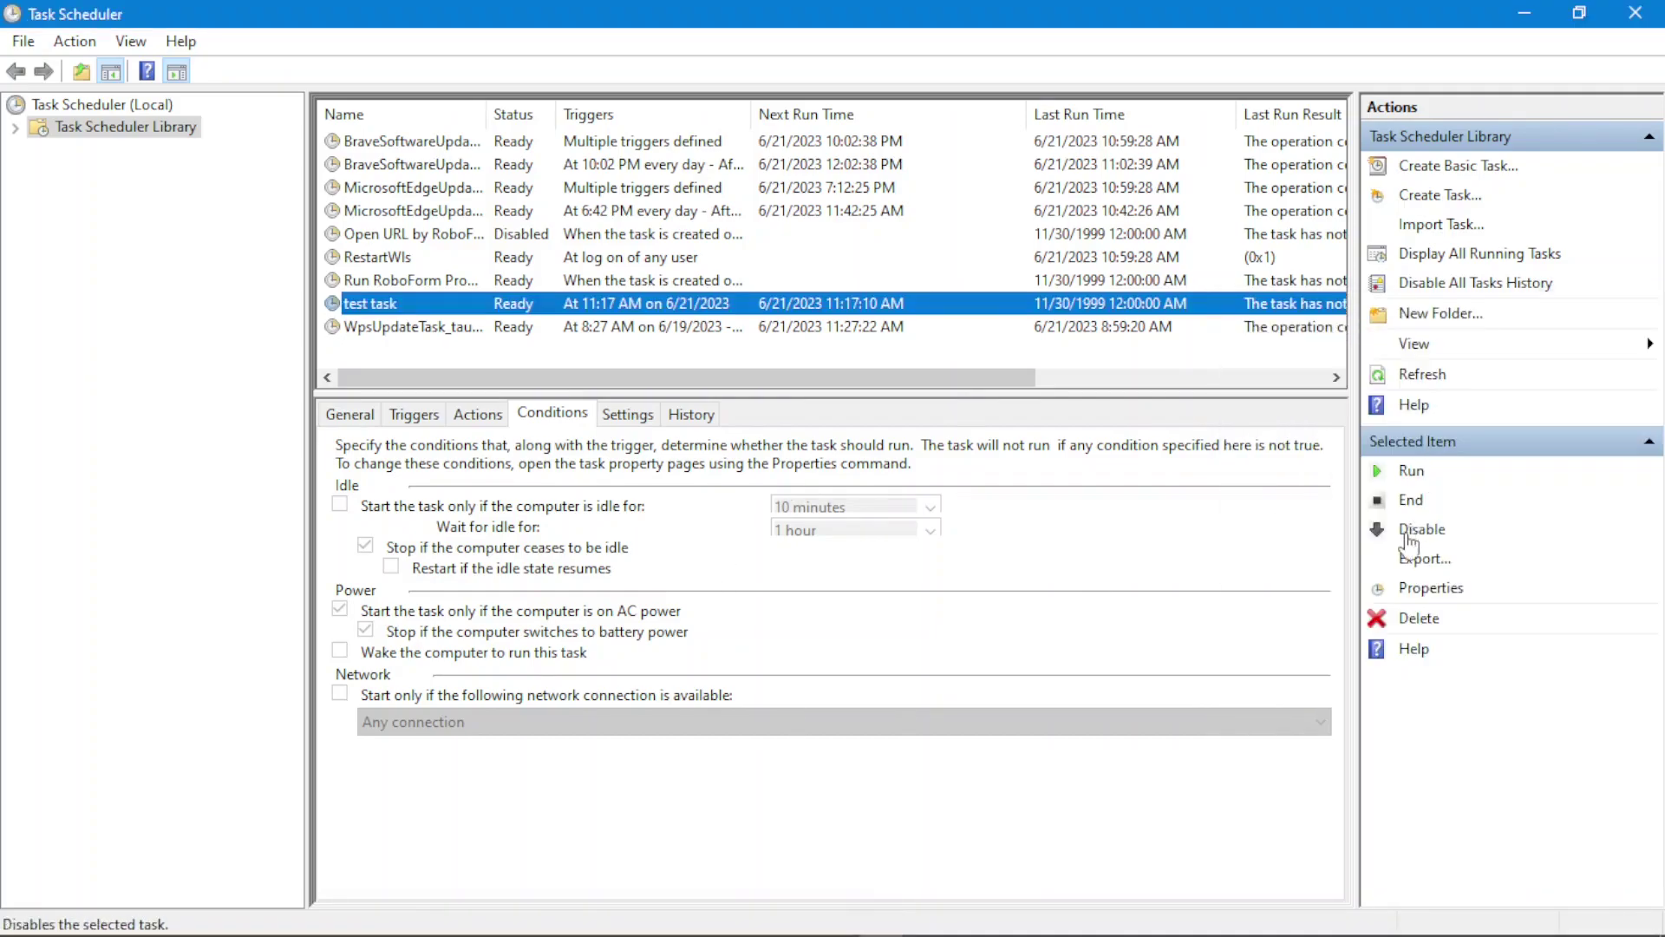
click(1422, 374)
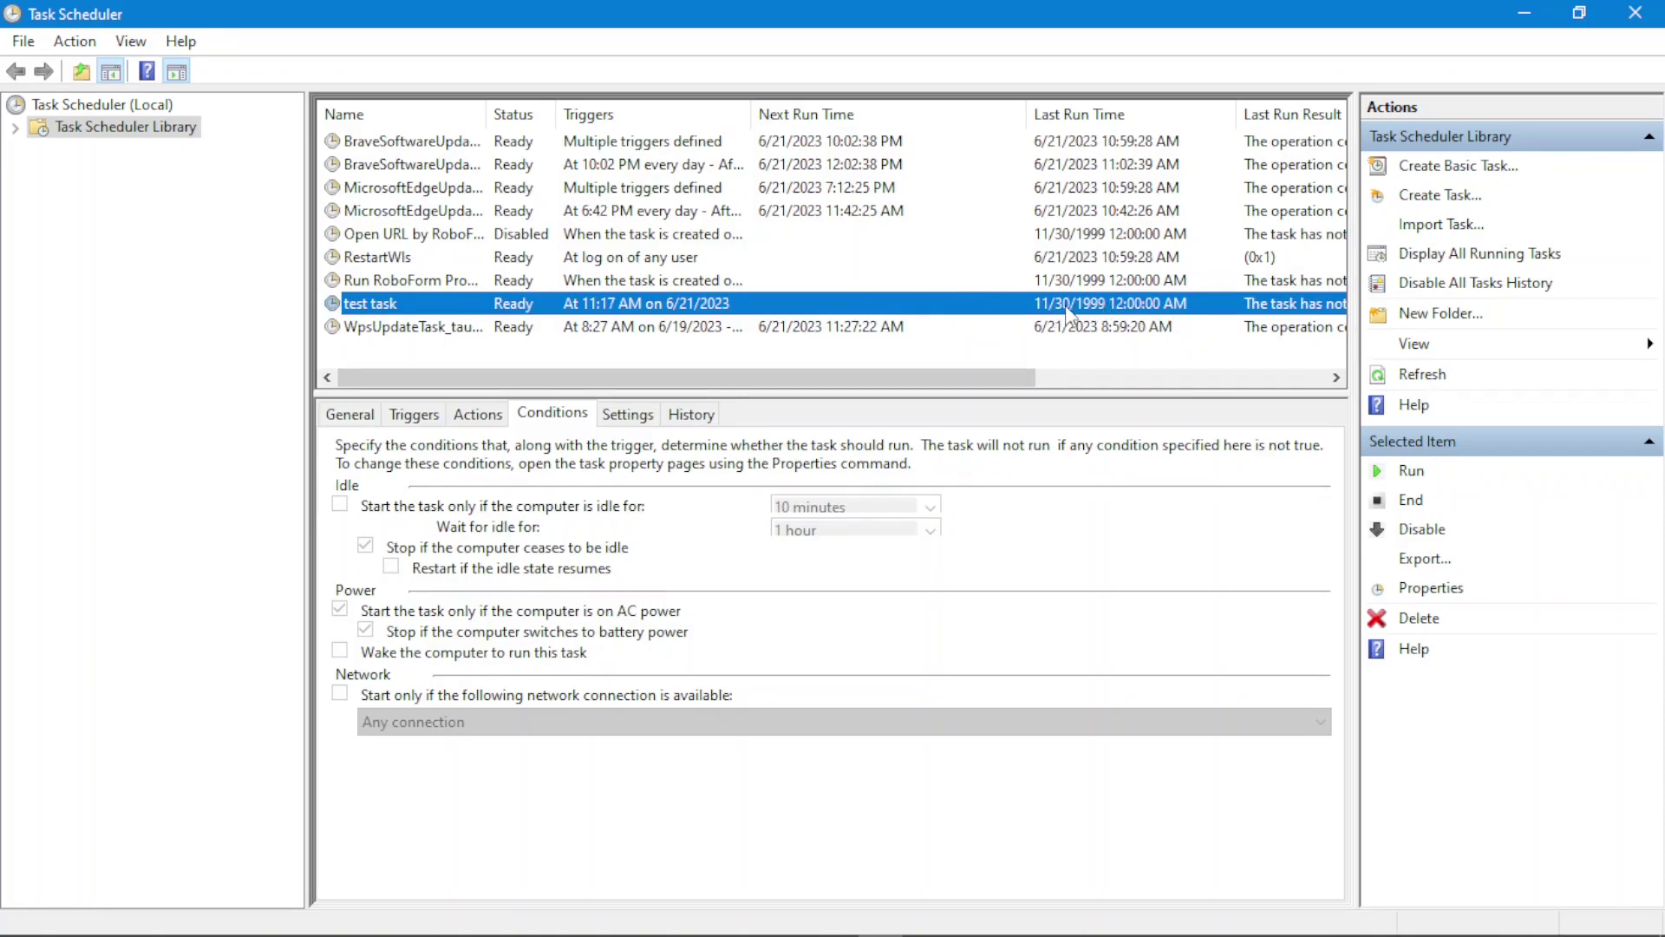
- Examine the events in test task's history, widening the Task Category, Date and Time, and Level columns
drag(989, 381, 885, 402)
click(690, 418)
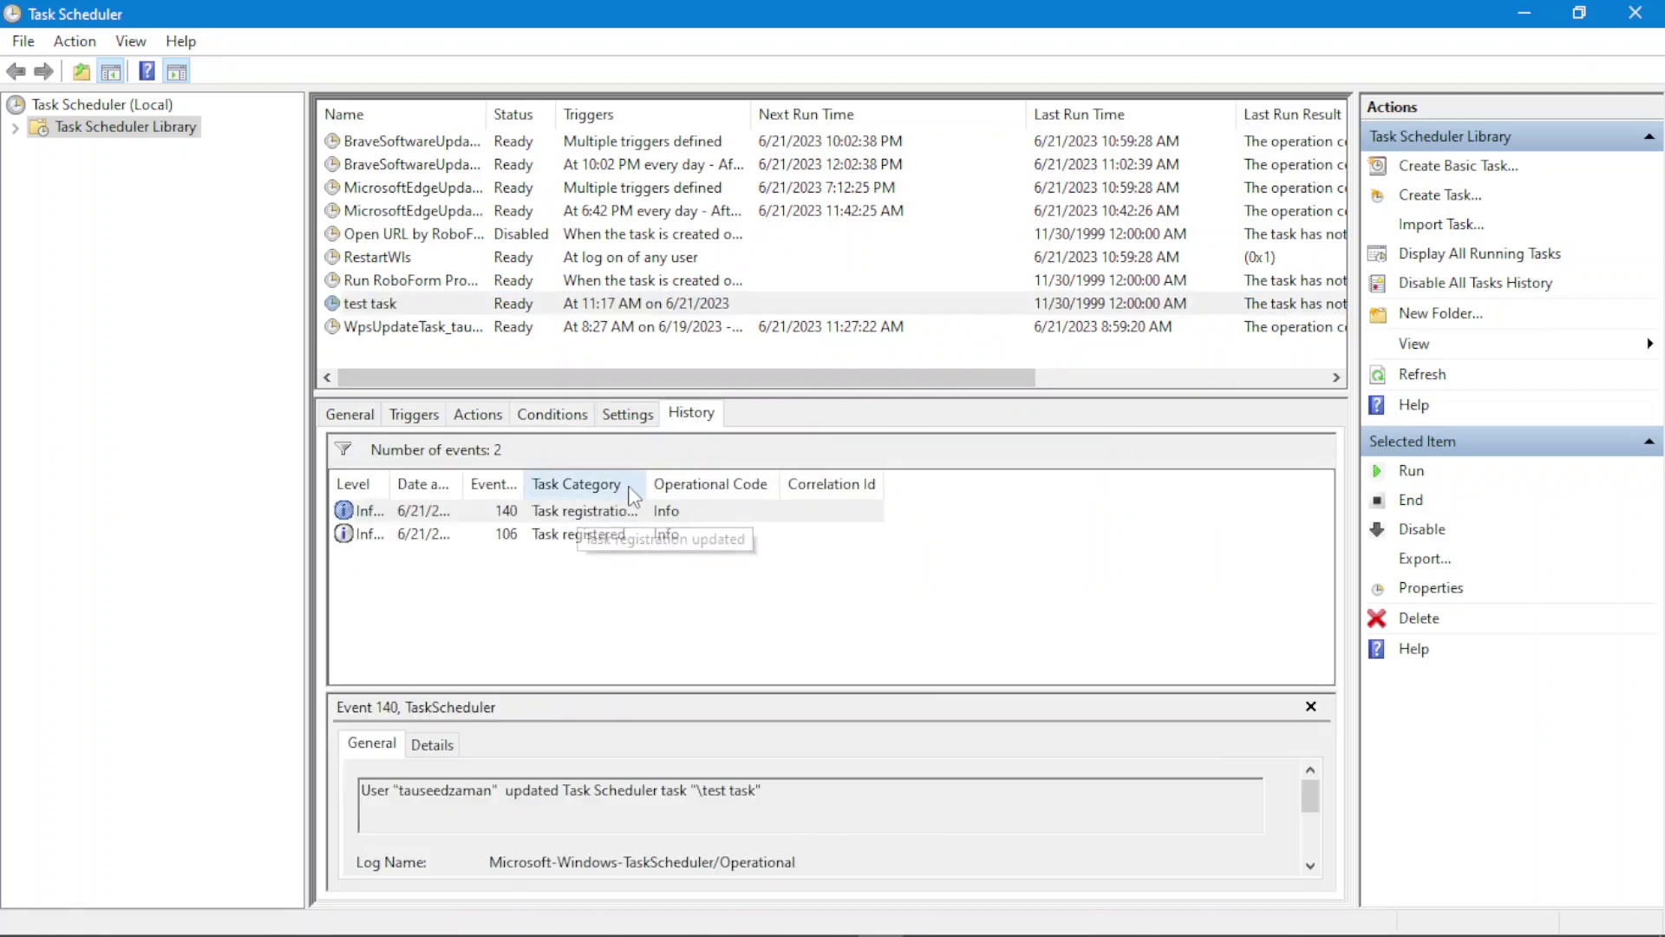
drag(639, 482, 819, 482)
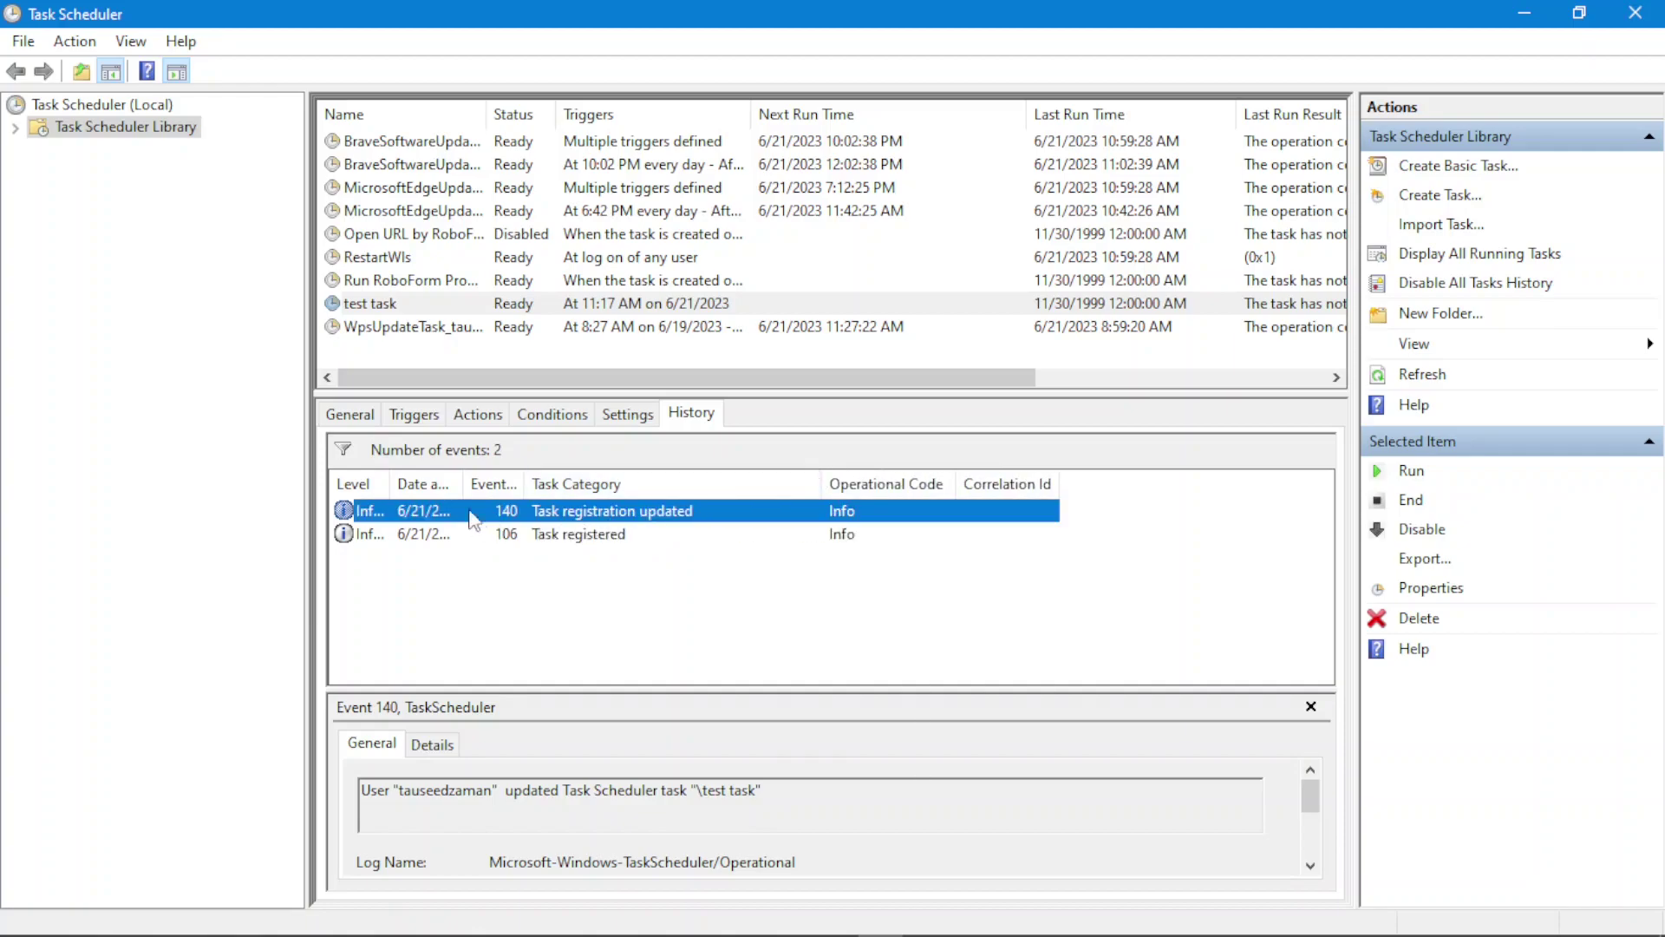
drag(465, 482, 794, 486)
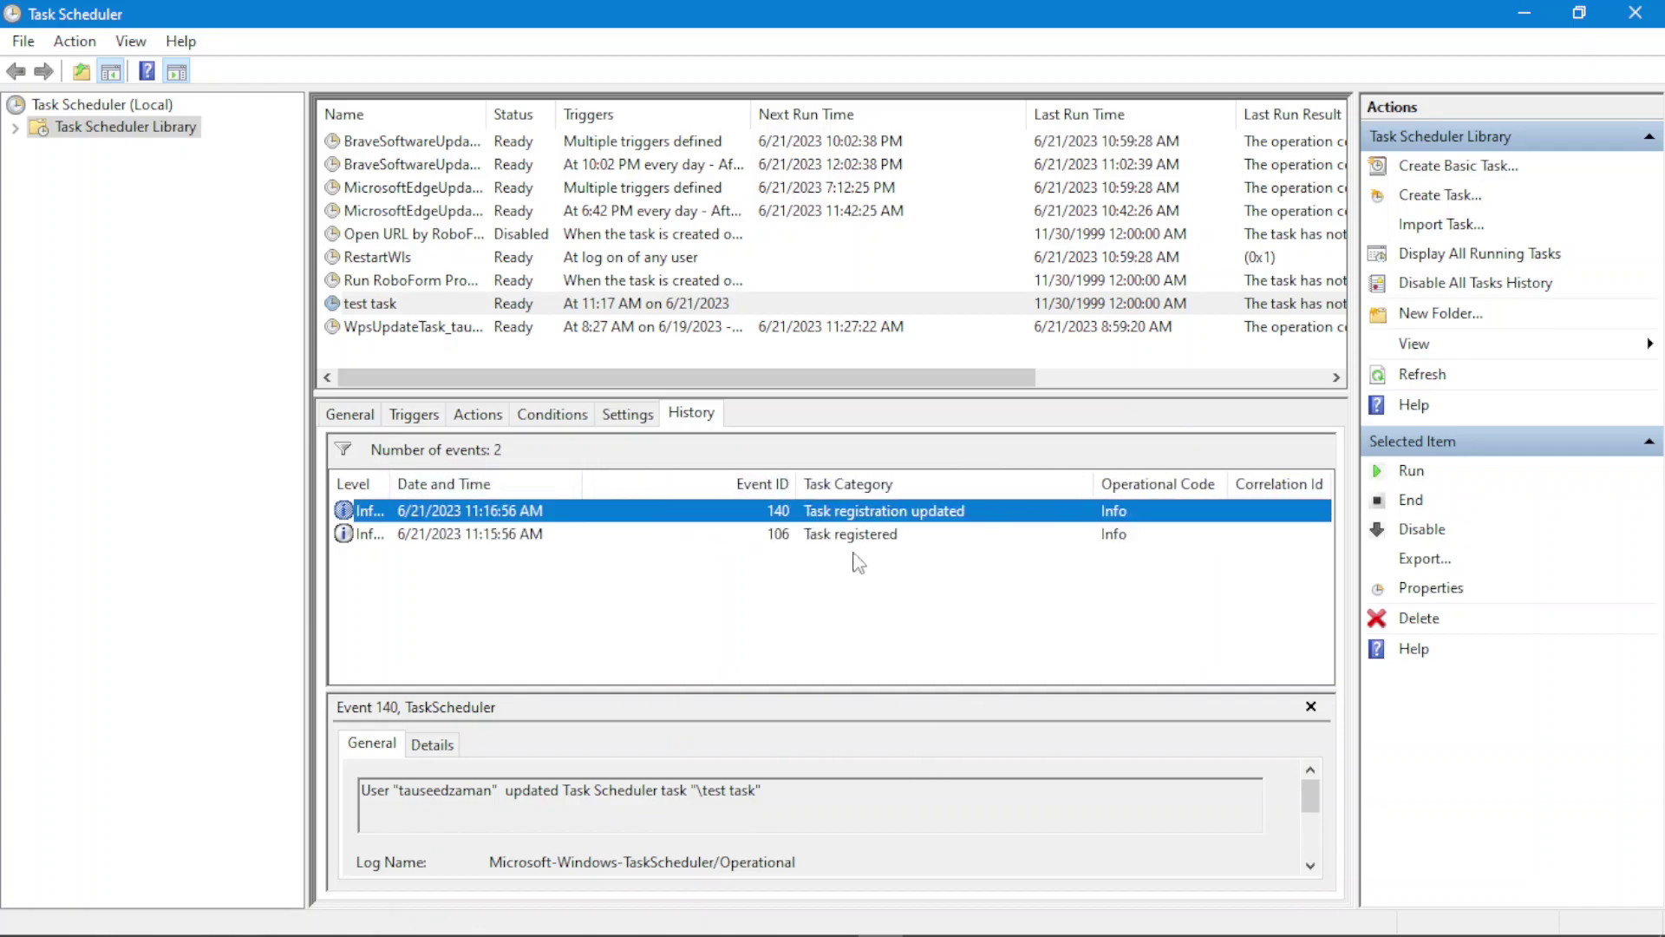
click(843, 564)
click(598, 518)
click(598, 533)
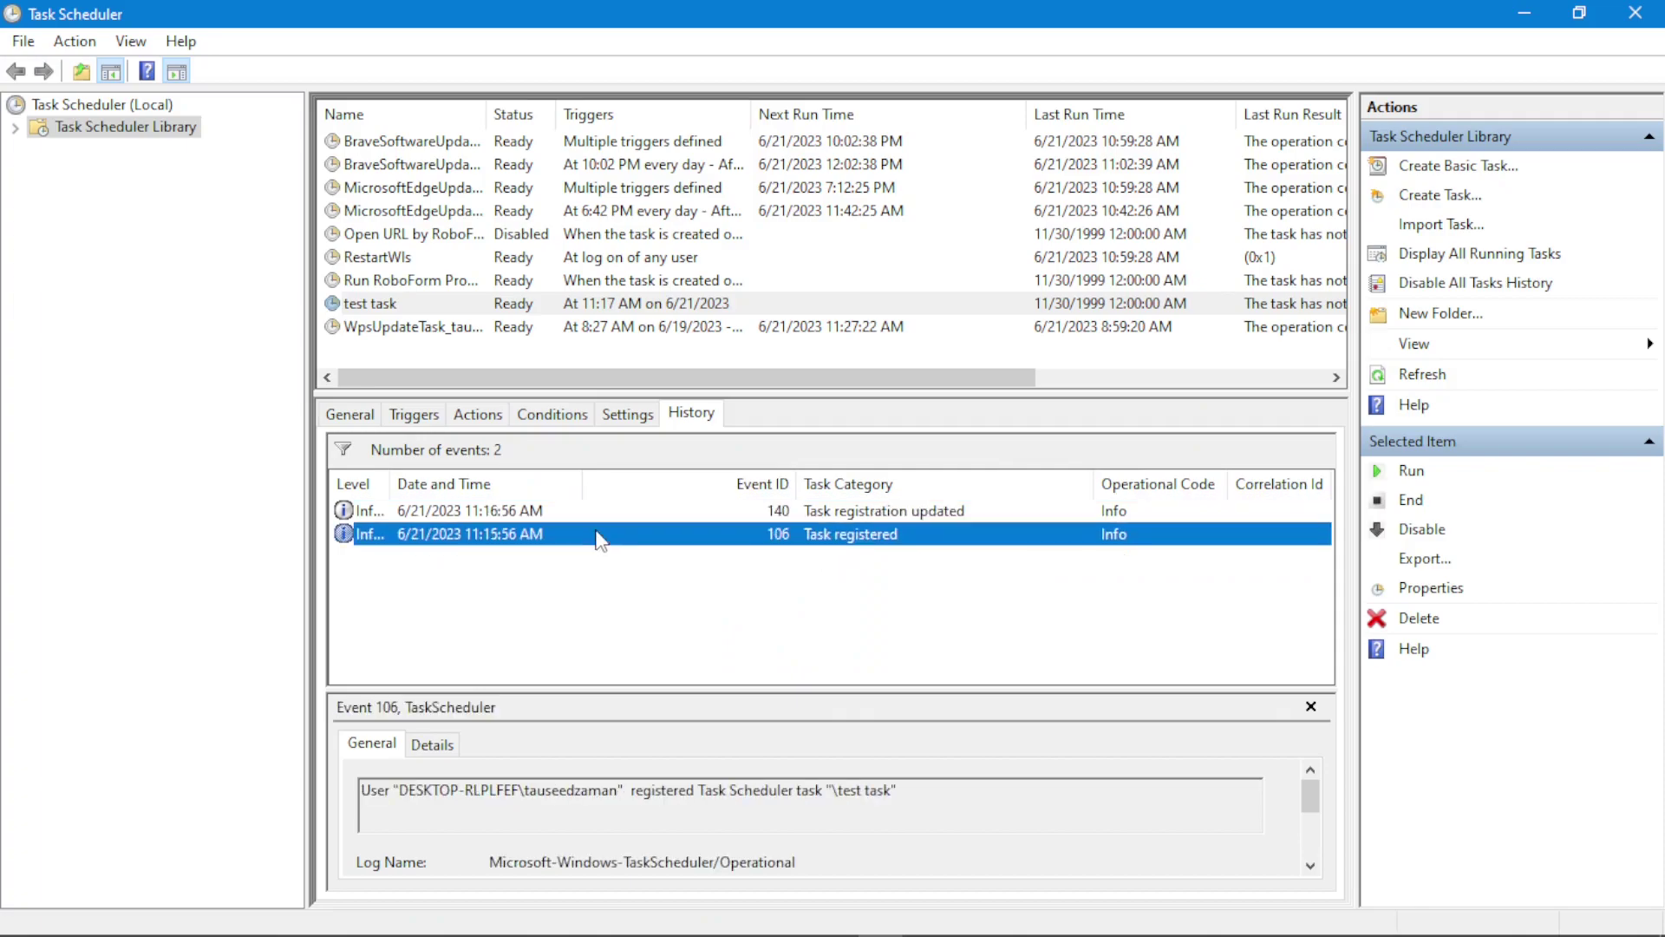
click(631, 512)
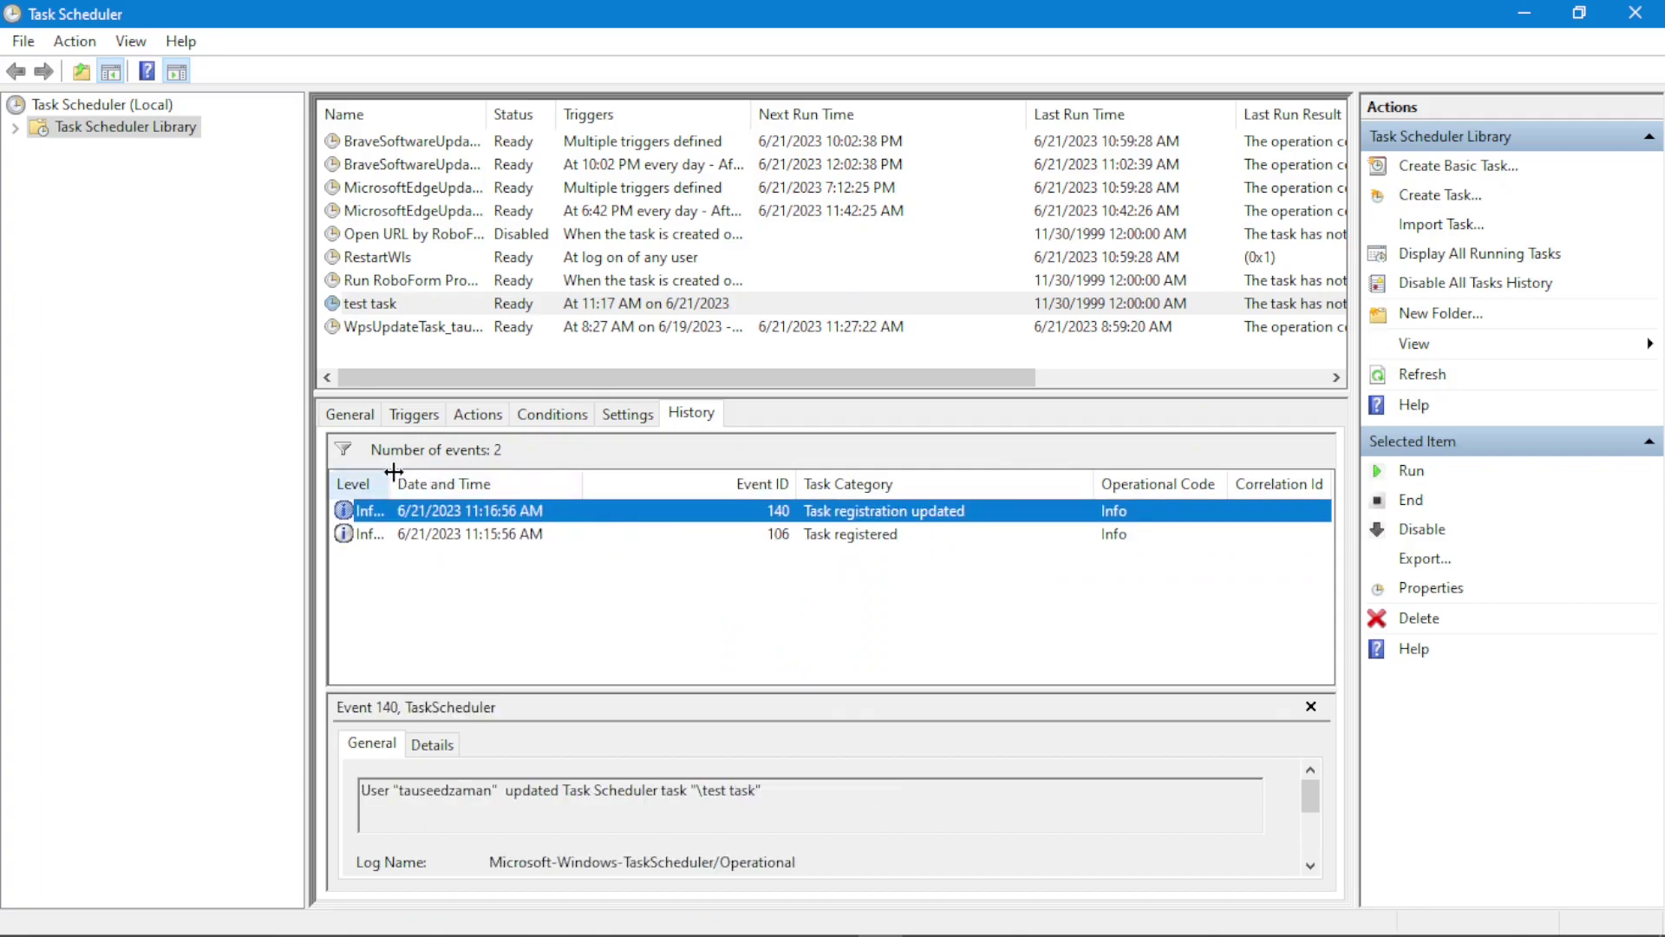
drag(390, 475, 505, 484)
click(560, 538)
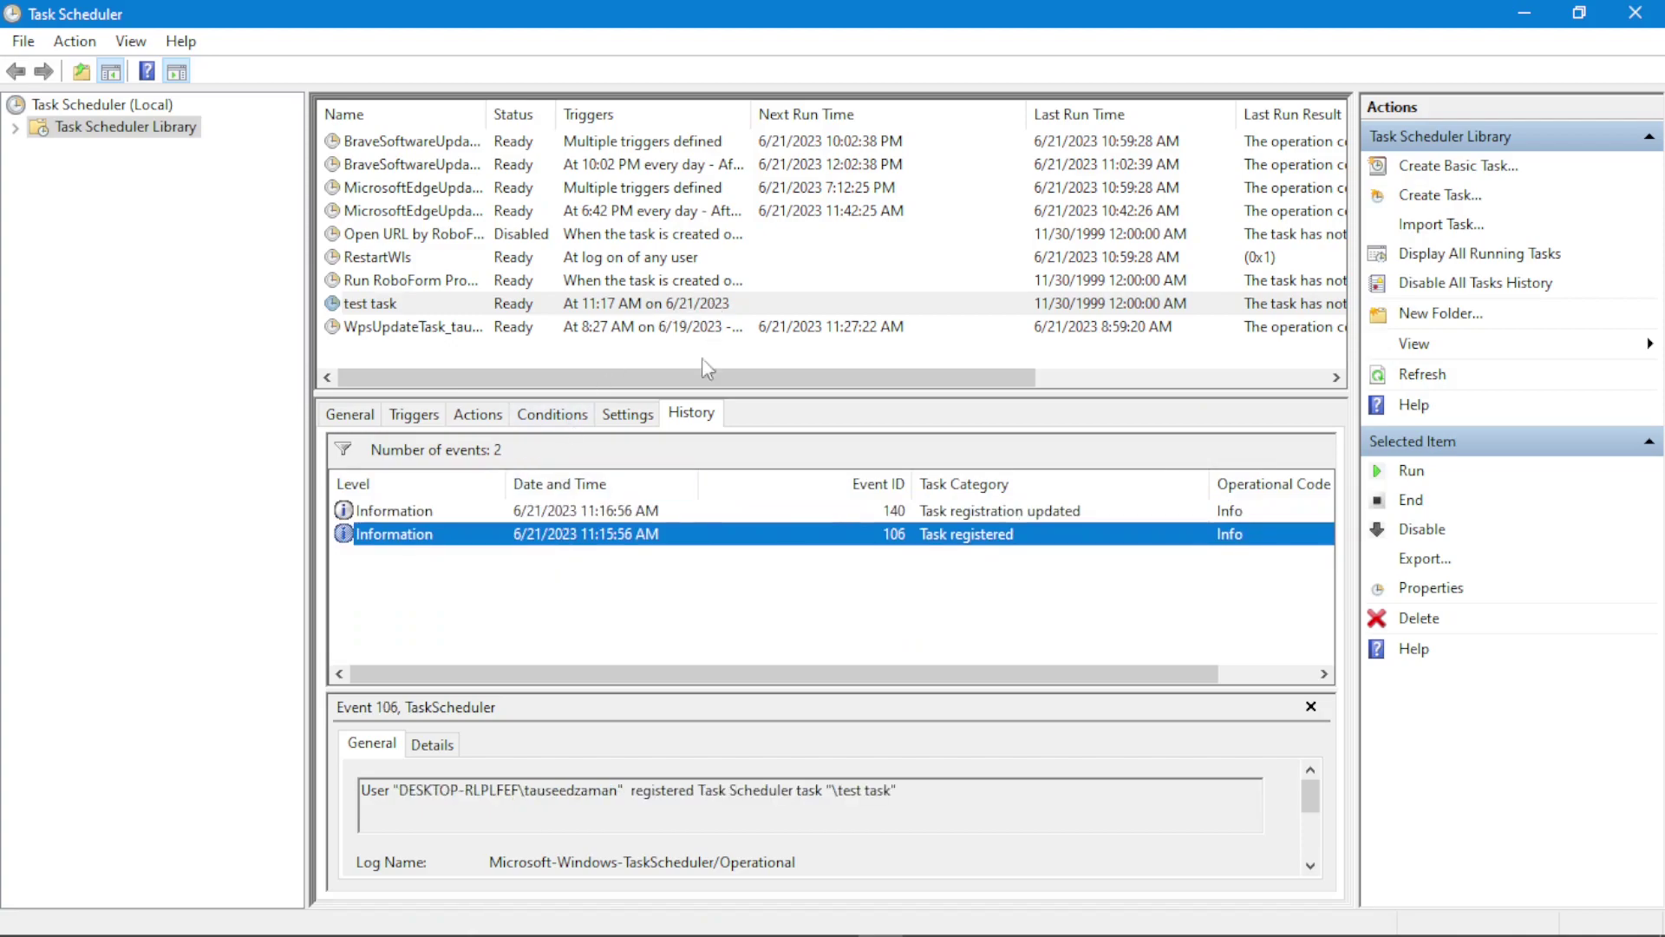
- Set test task to run with highest privileges, configure it for Windows 10, and save its properties
click(805, 306)
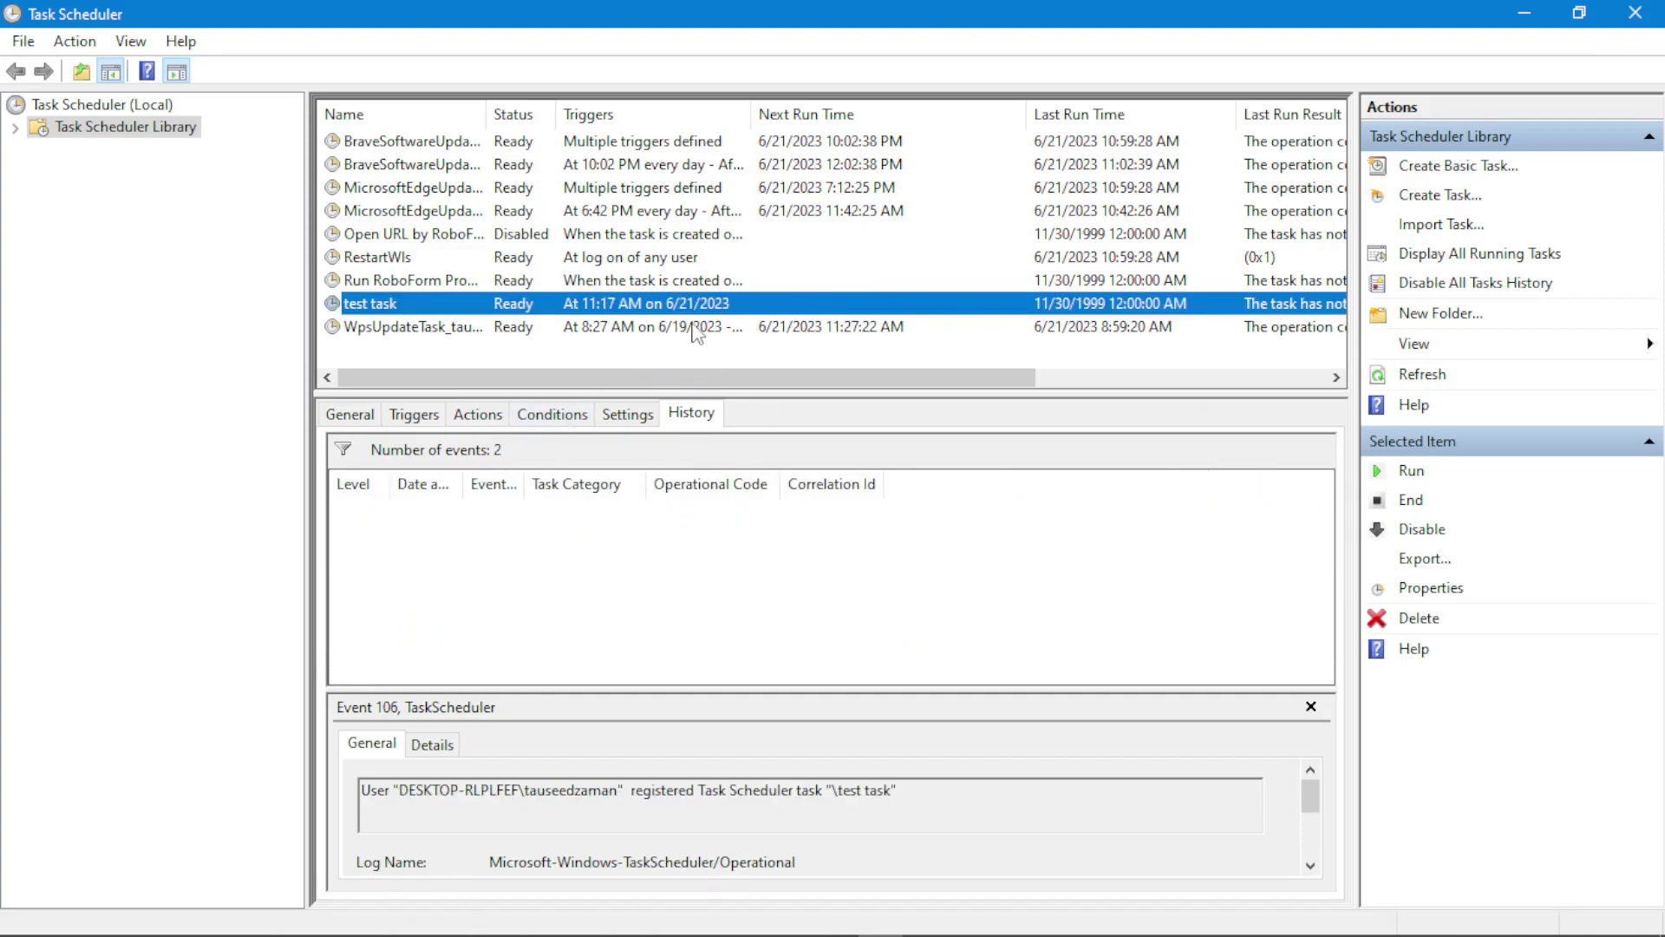
key(Return)
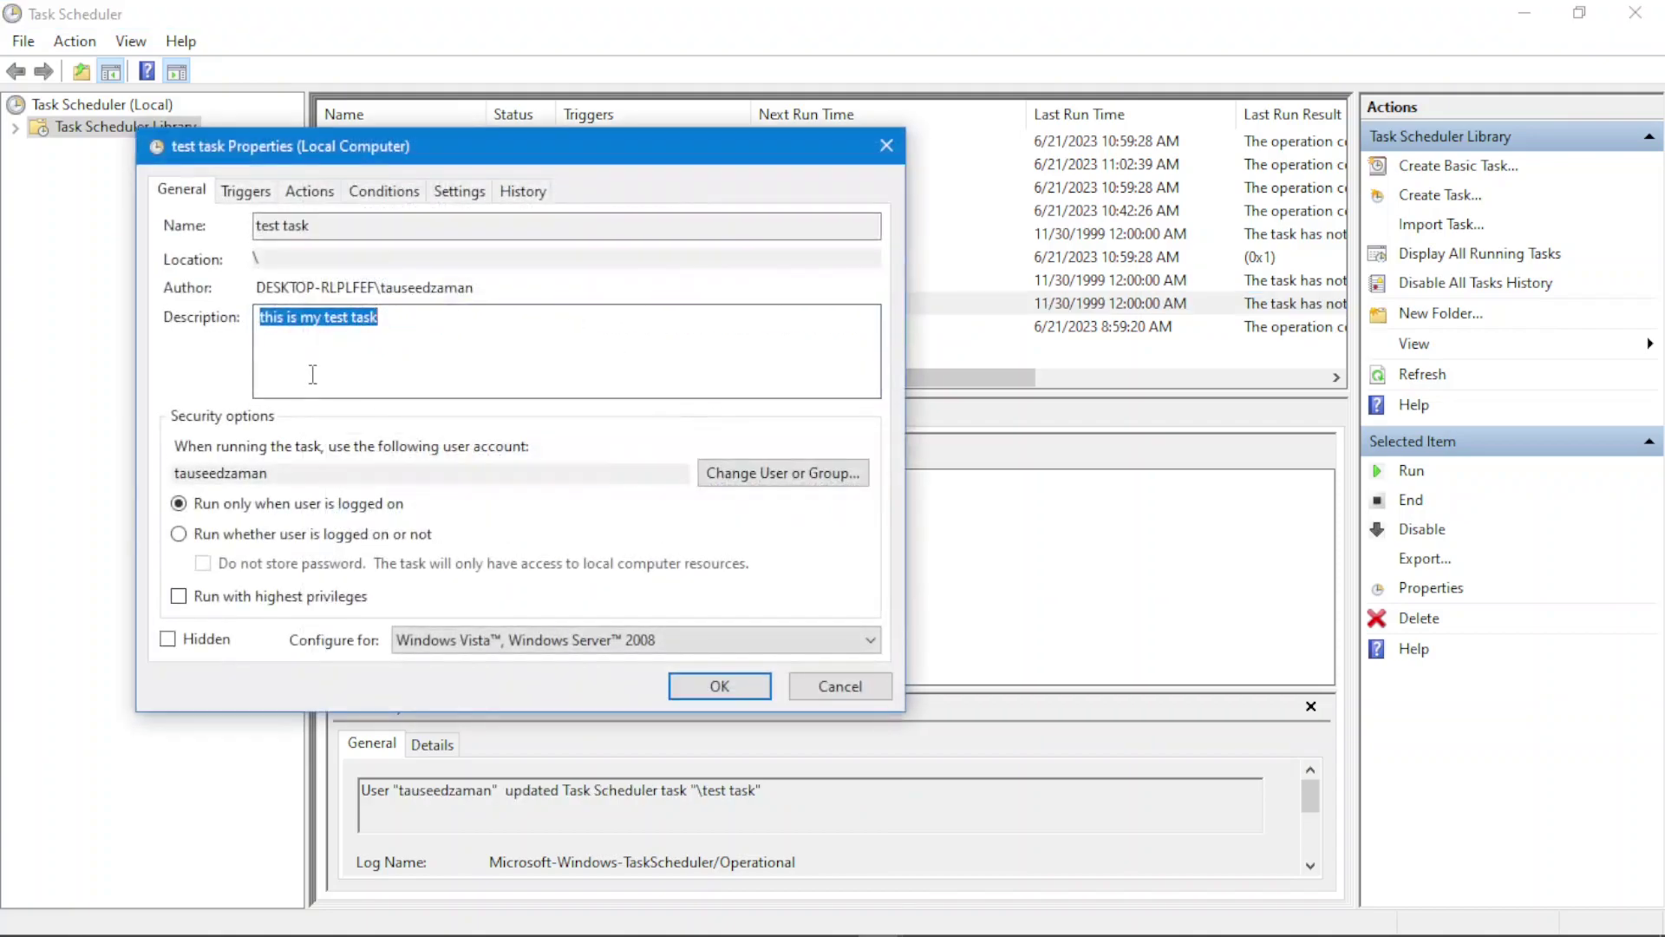
drag(511, 149, 796, 126)
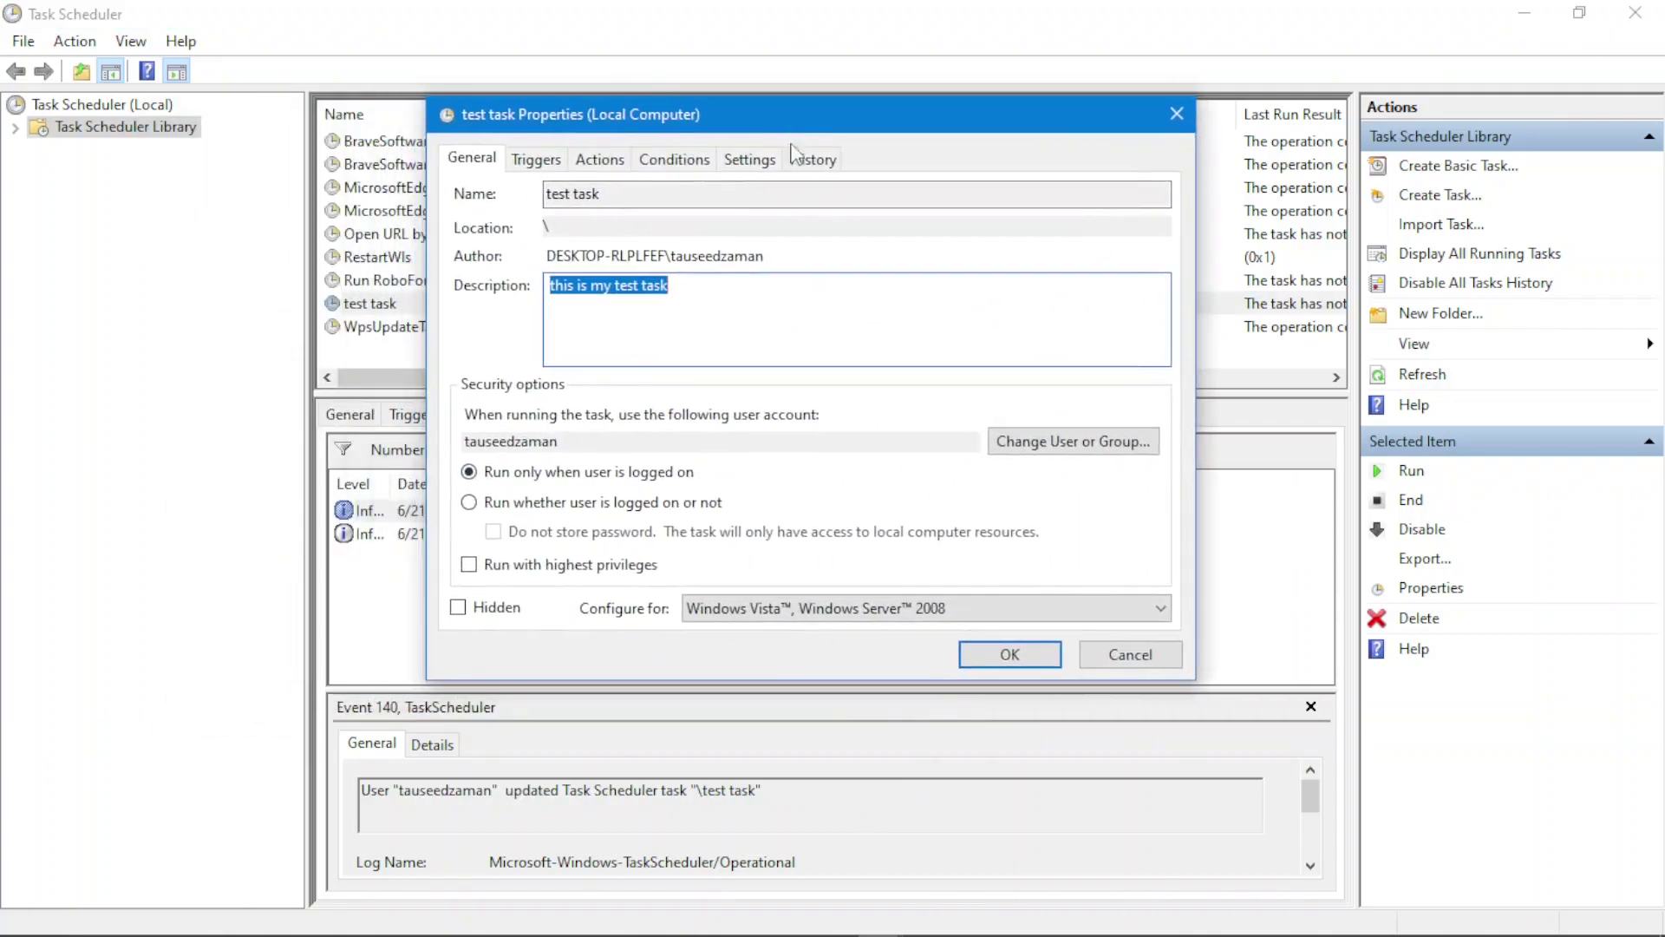
click(471, 568)
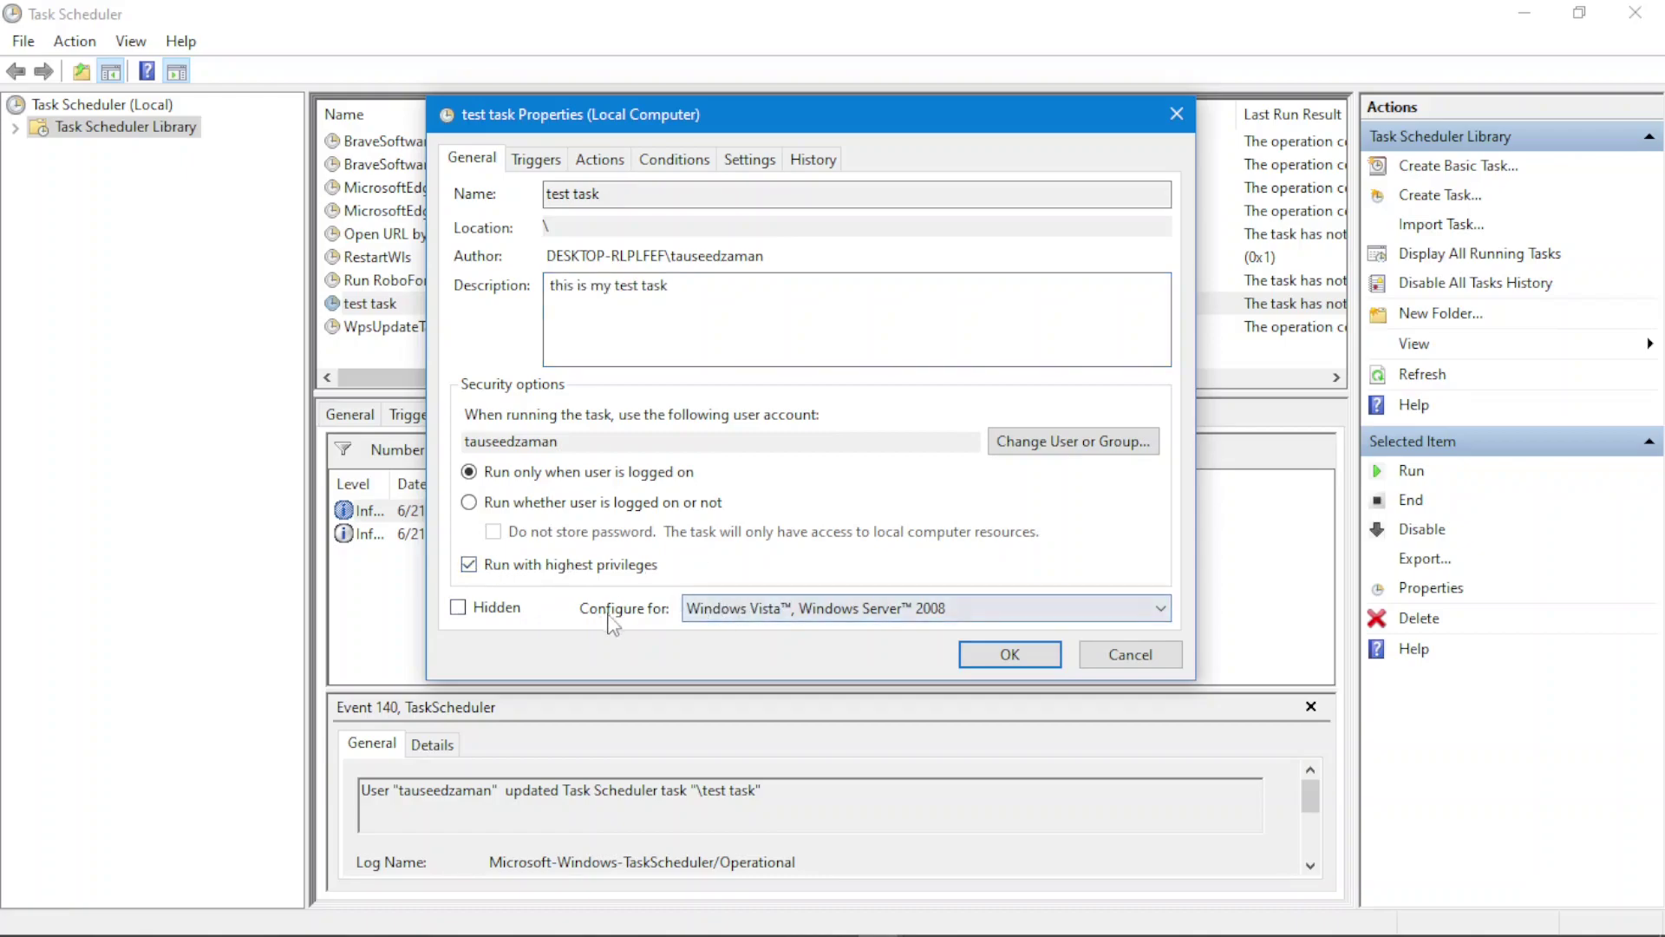
click(727, 614)
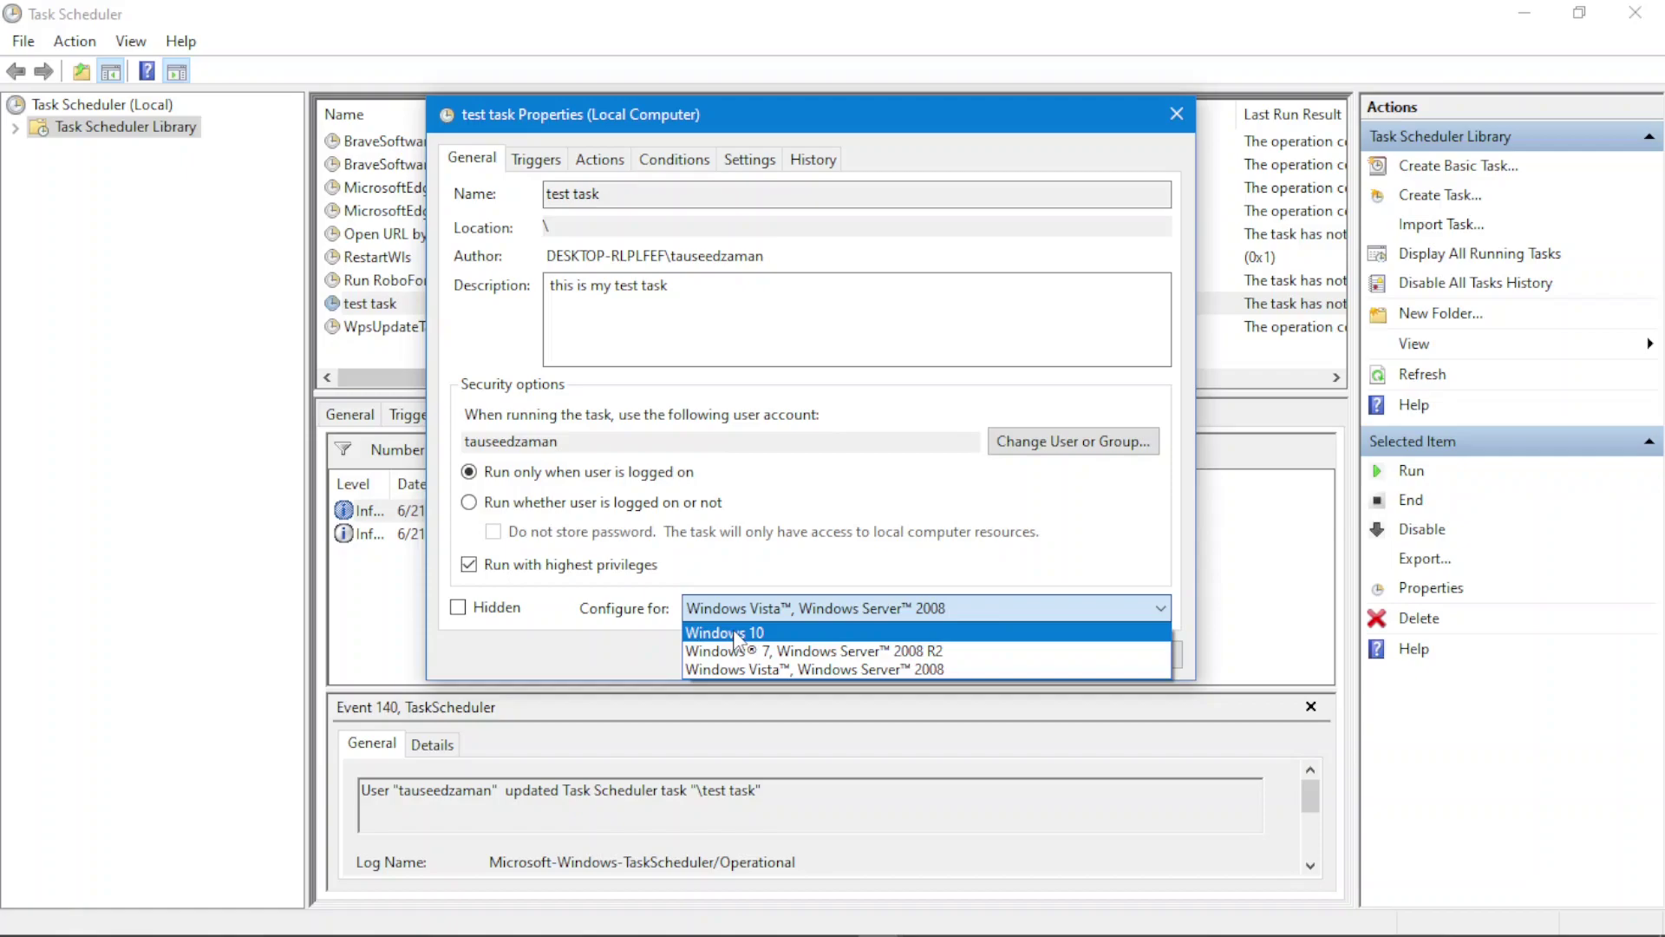
click(735, 634)
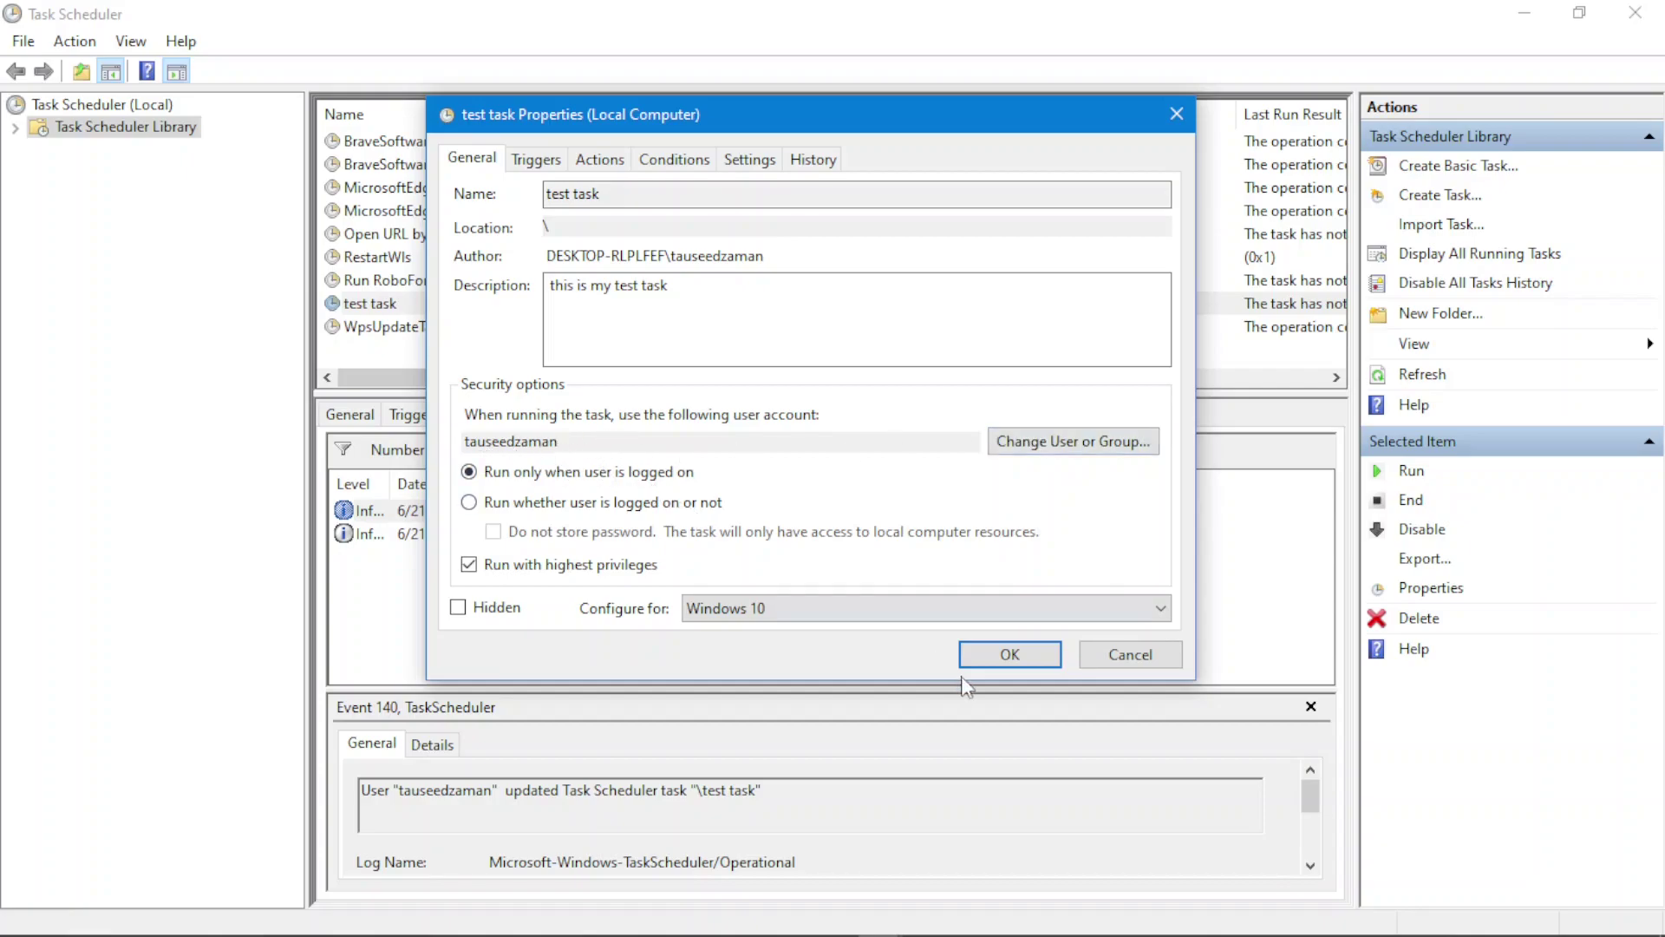
click(1020, 662)
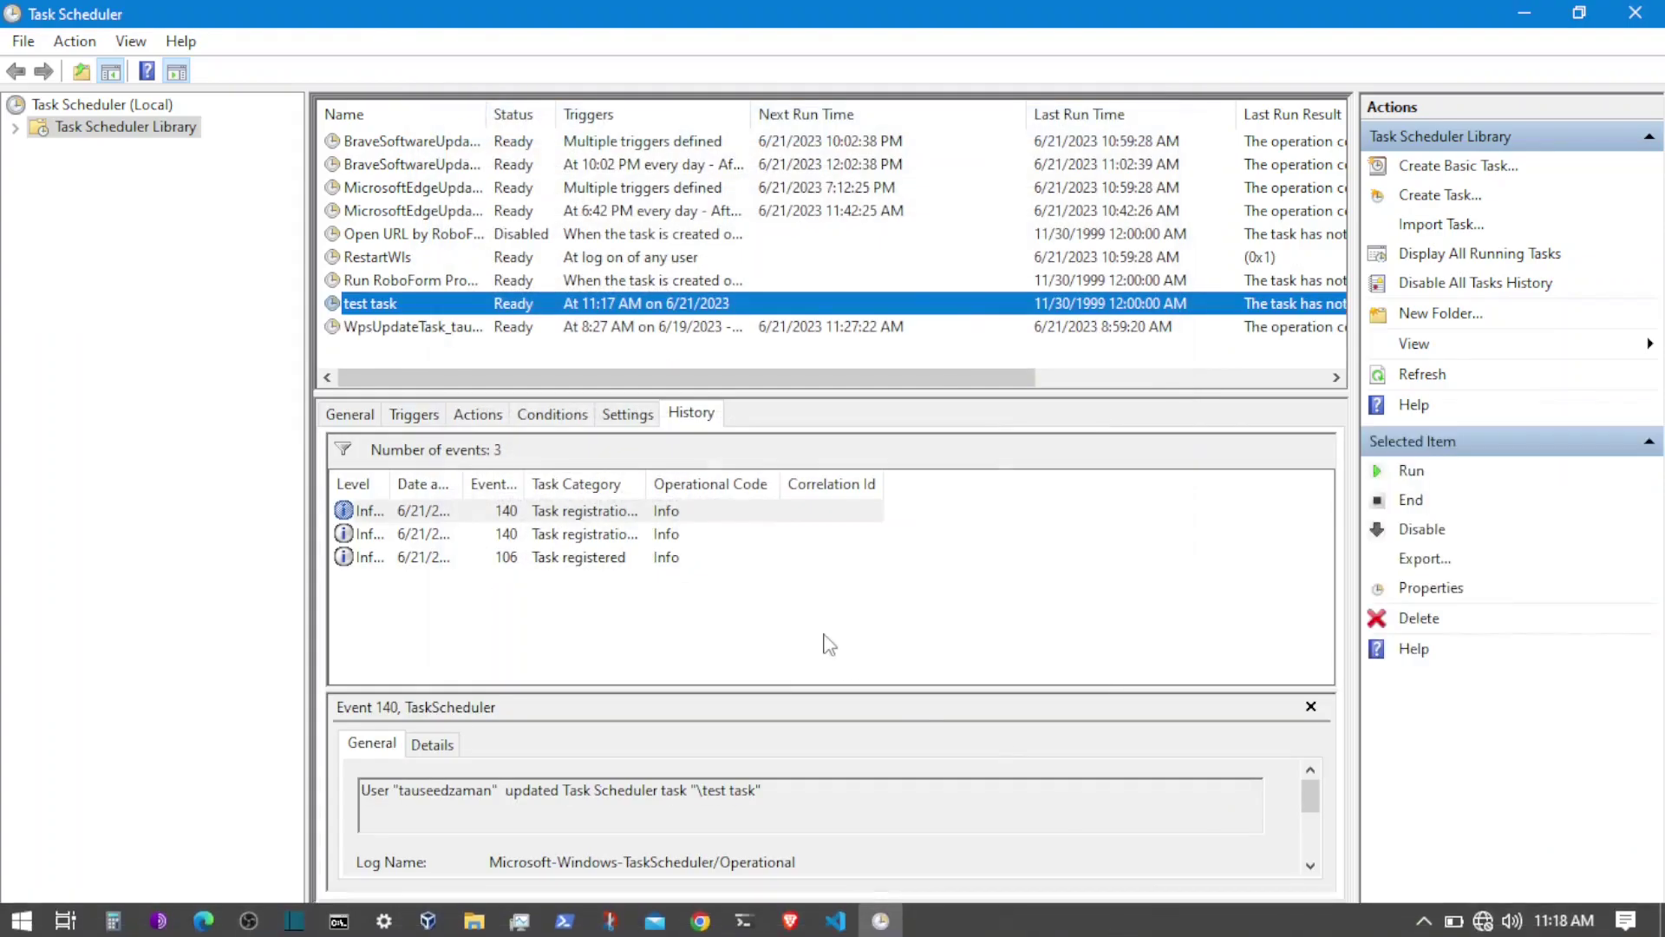
- Edit test task's one-time trigger to start at 11:18:23 AM and save the task's properties
mouse_move(1310, 935)
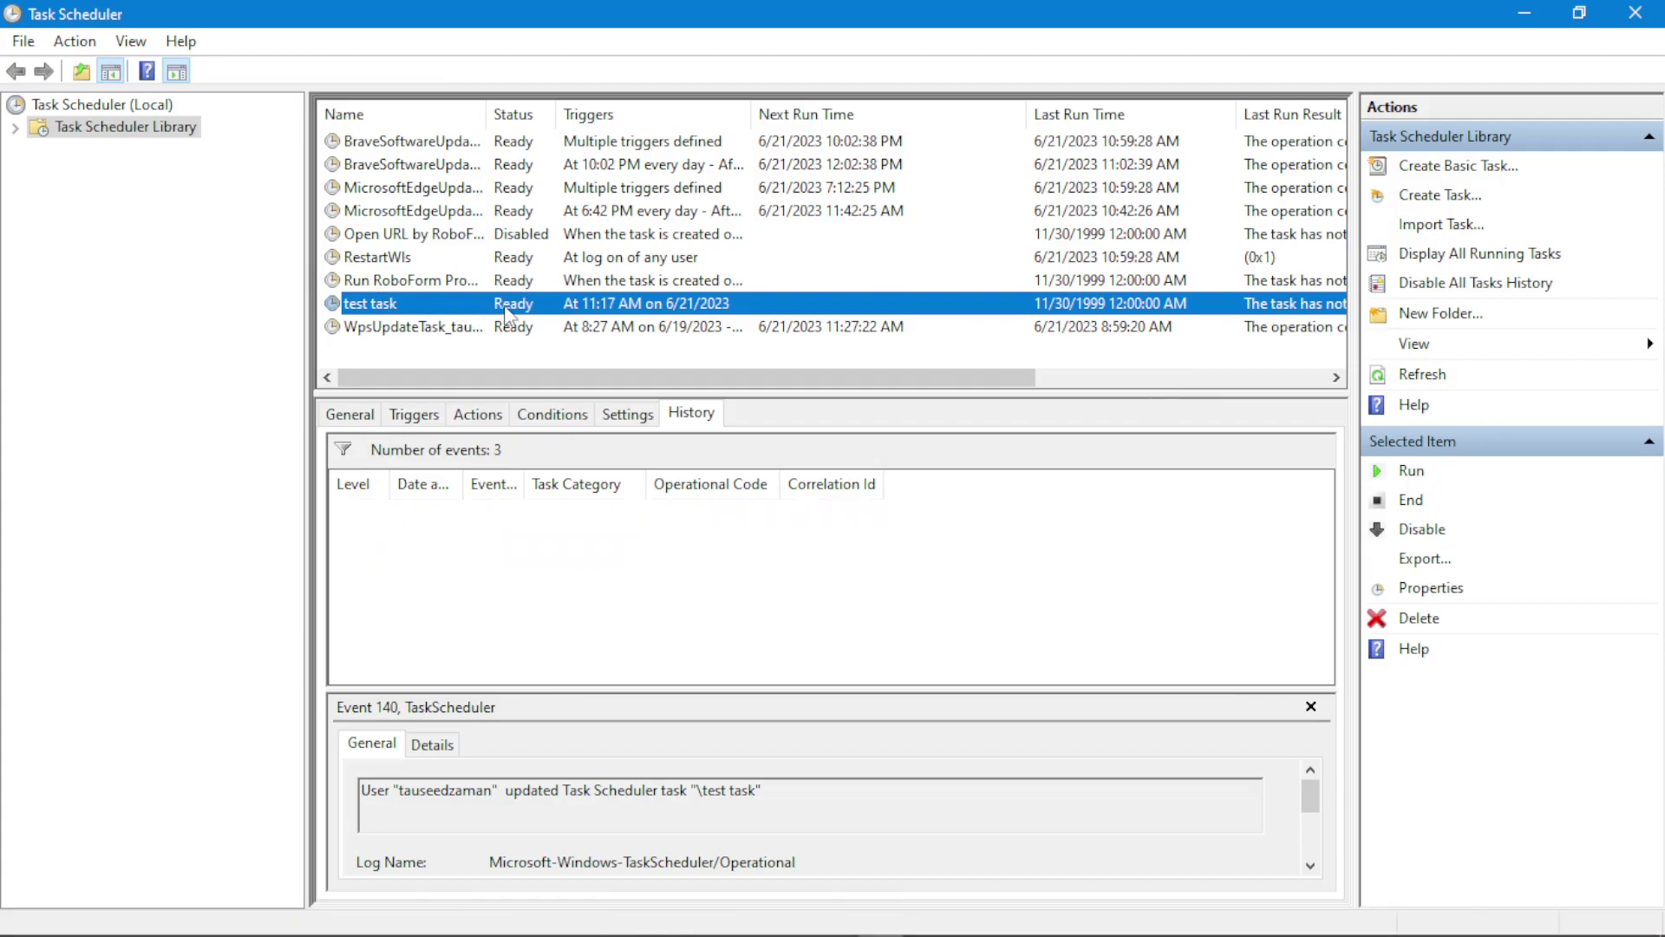
key(Return)
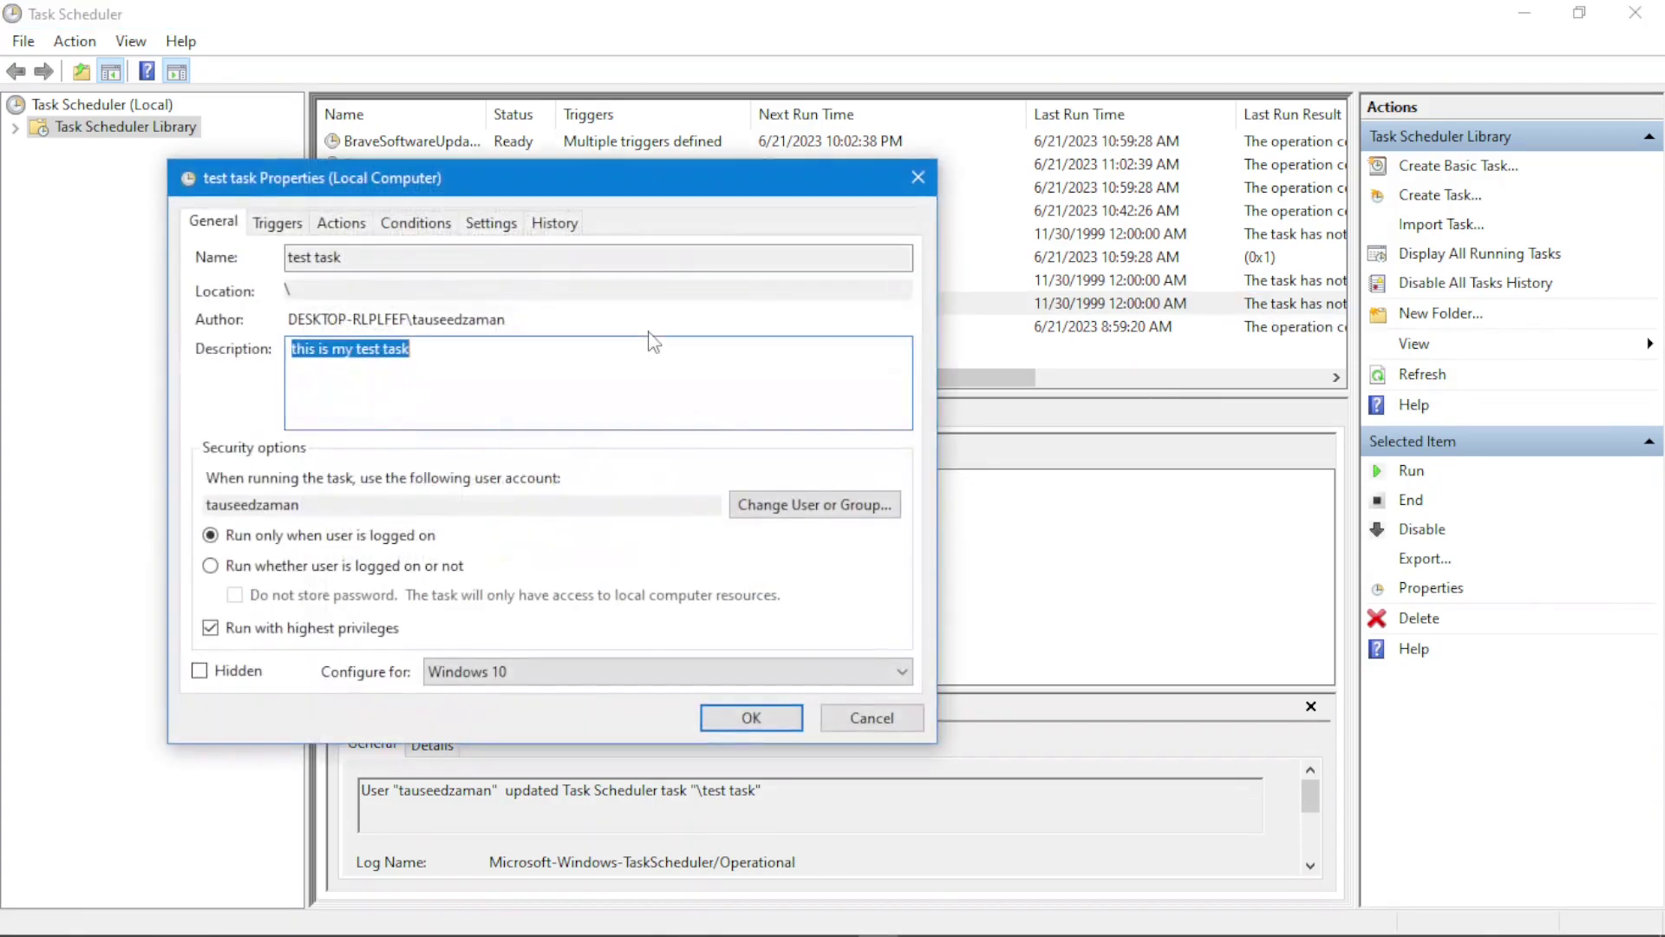
click(278, 225)
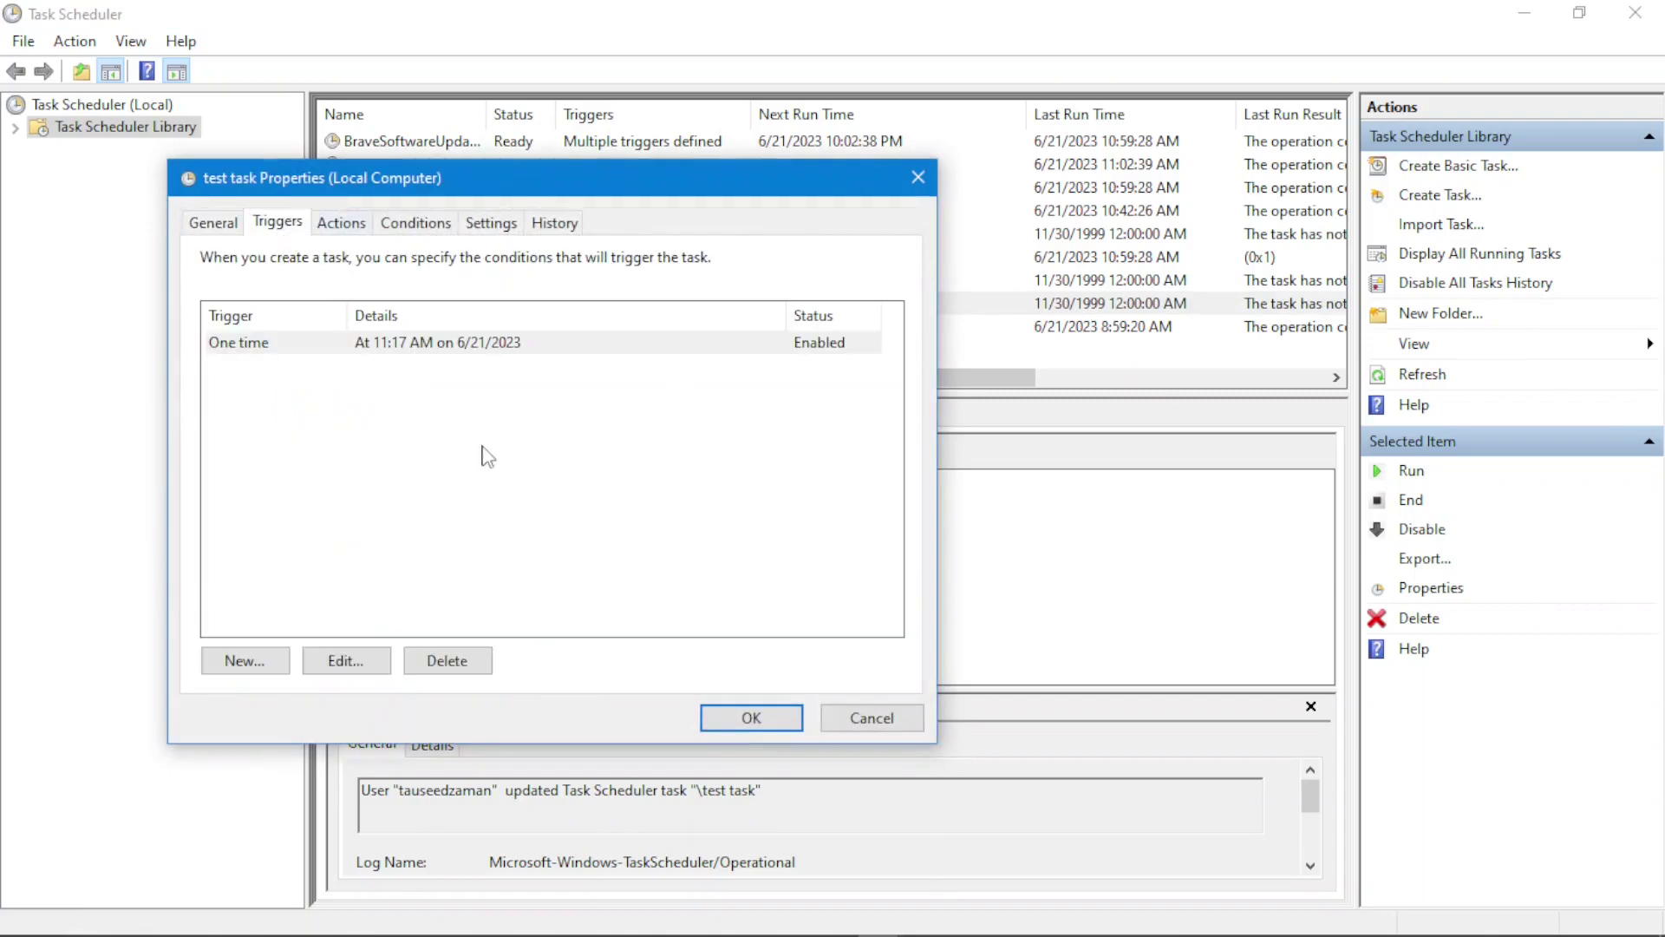
click(494, 344)
double_click(494, 343)
click(829, 274)
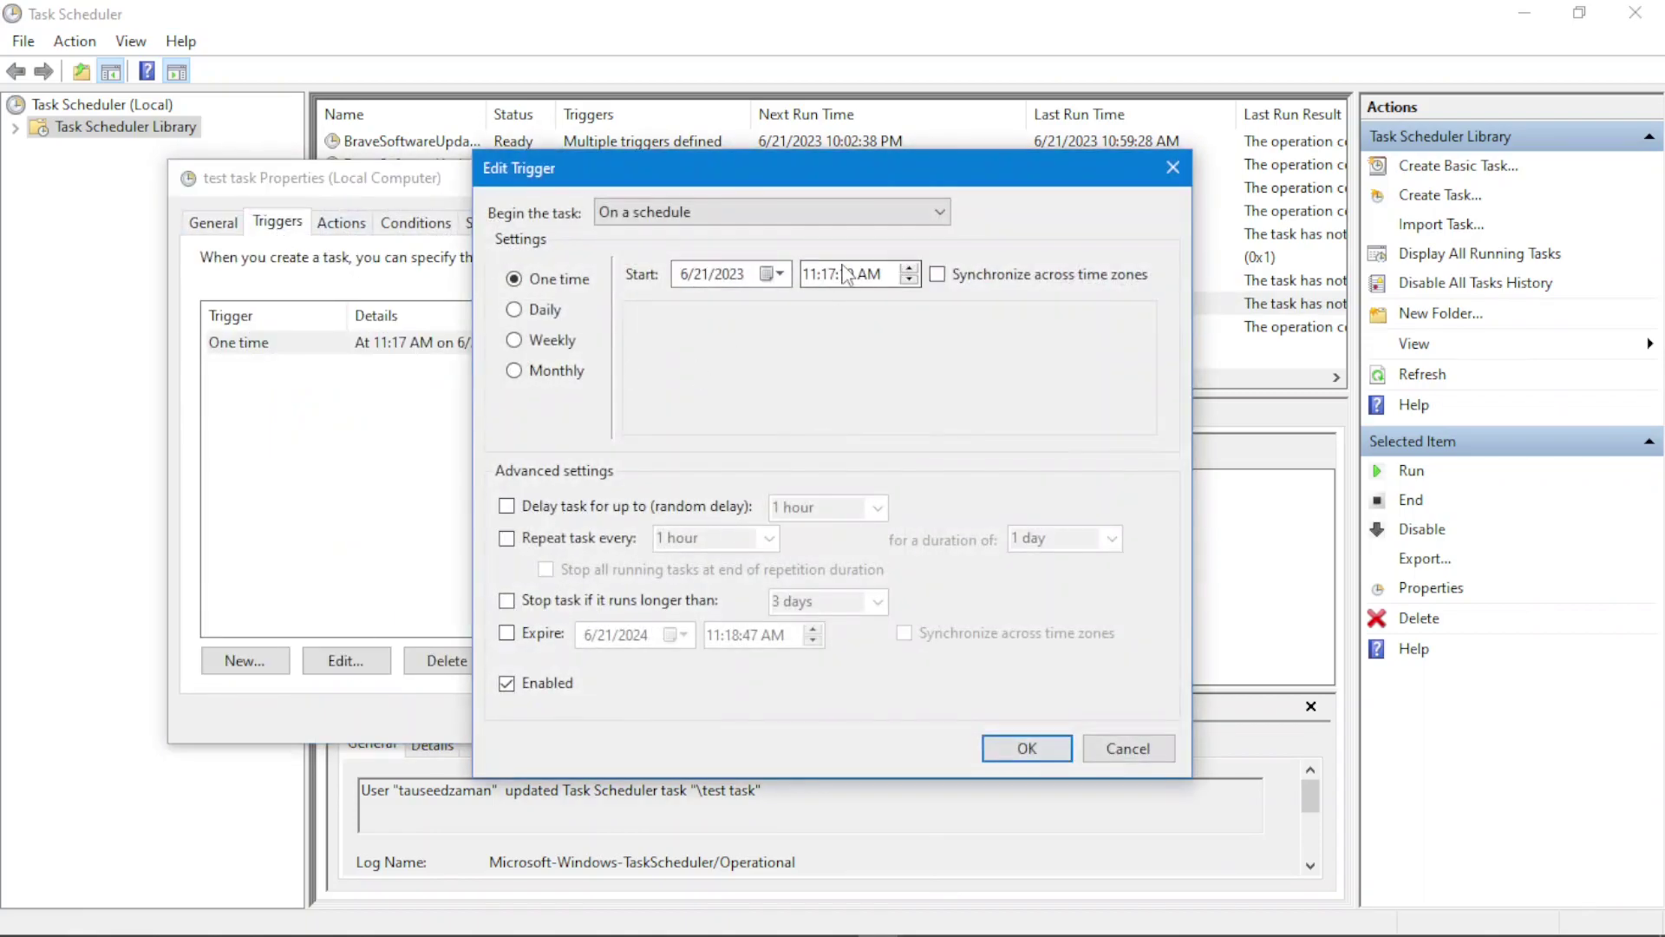
text(18)
click(1028, 746)
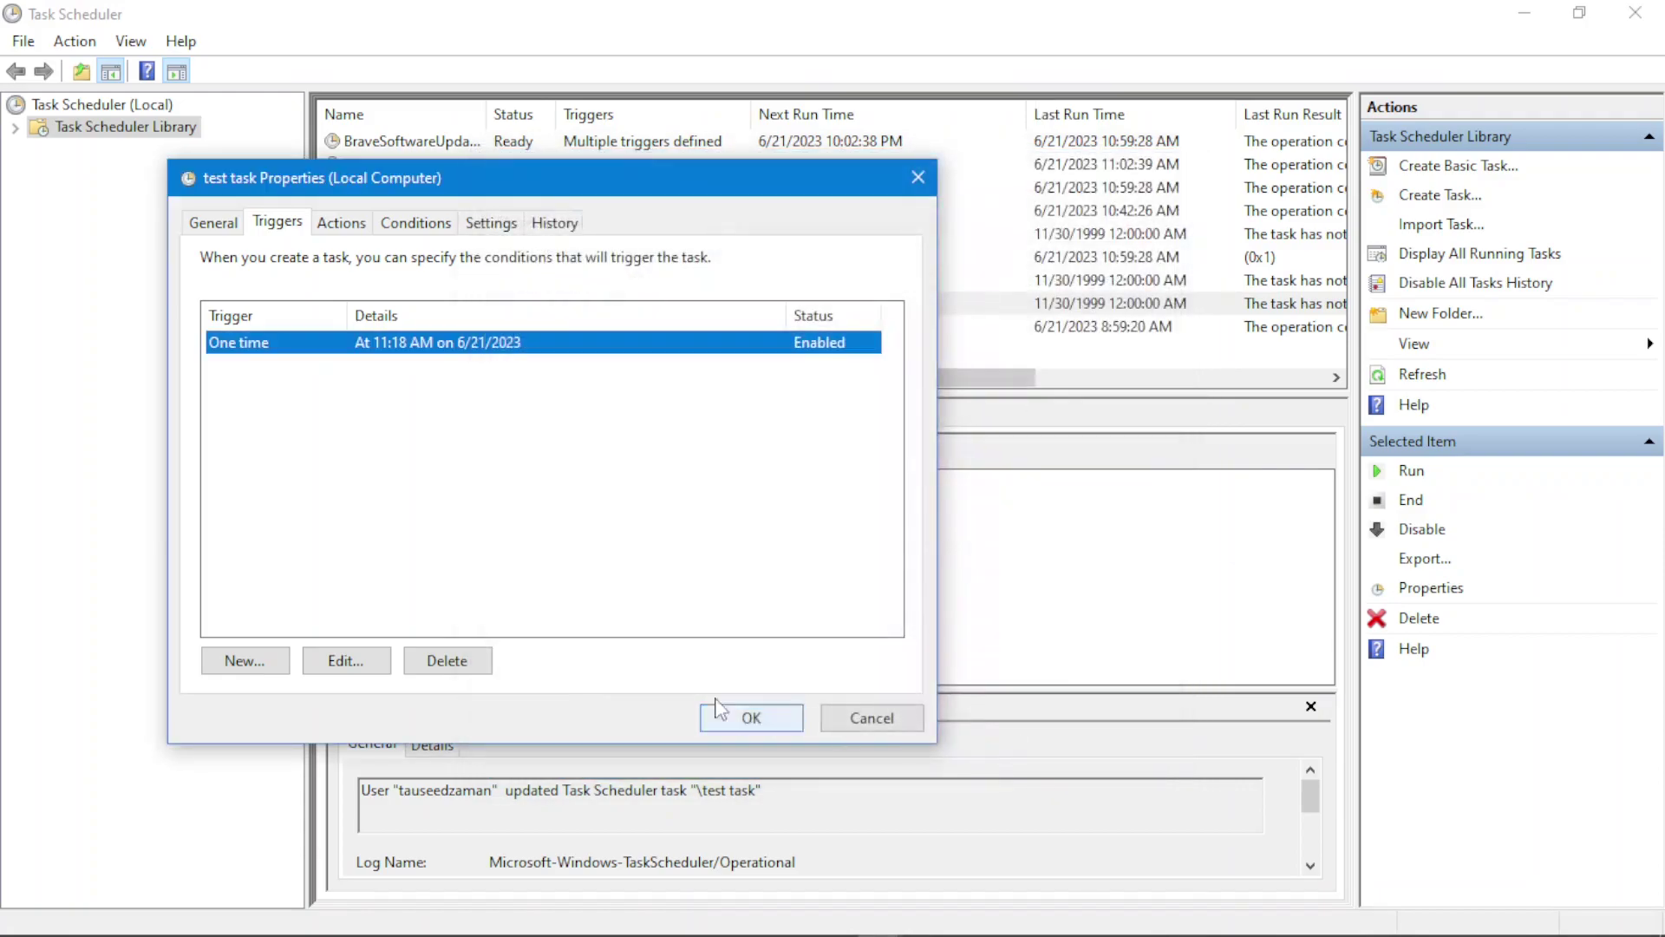
click(740, 720)
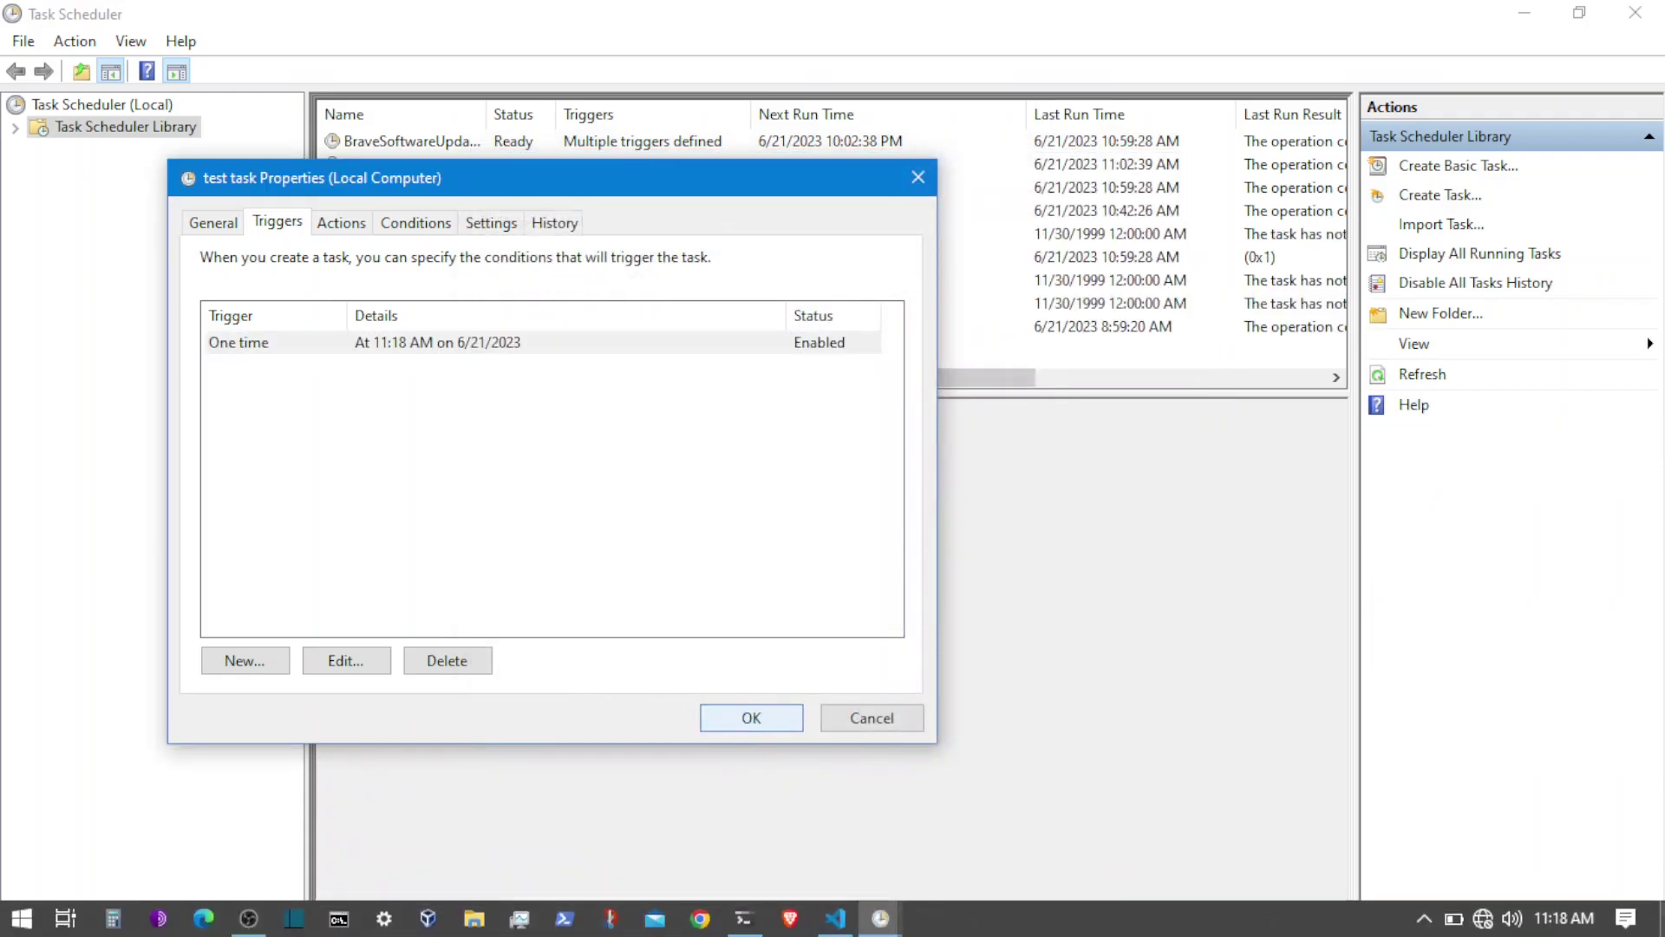
- Check the system clock with seconds against the start time of test task's trigger
click(1544, 925)
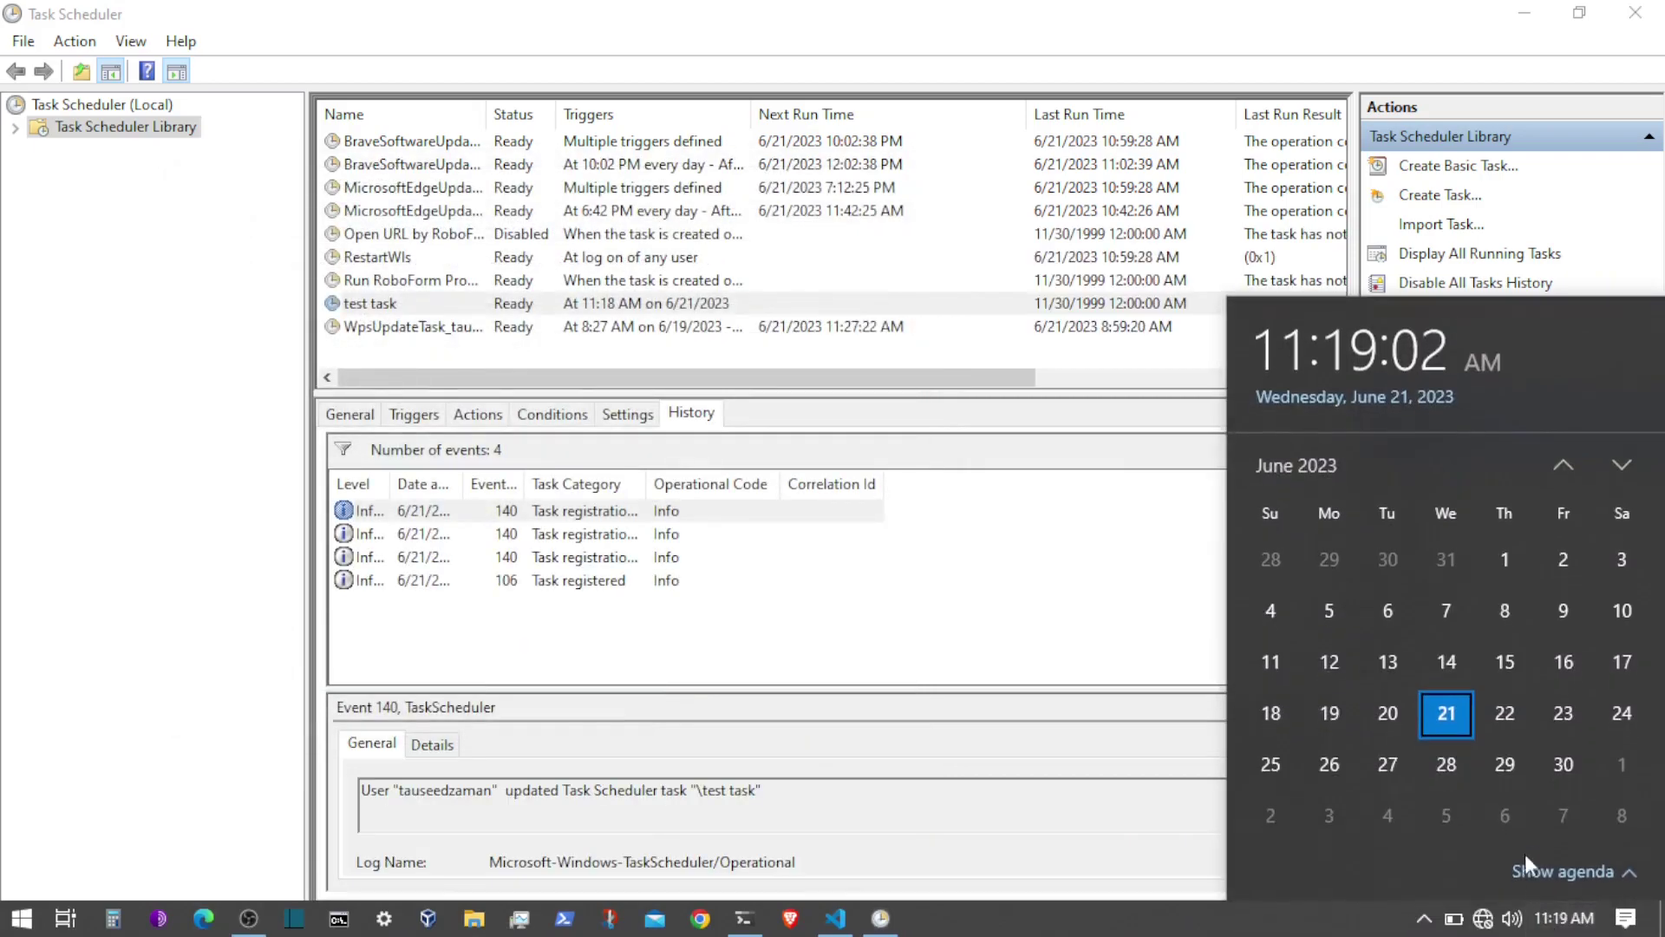
click(799, 560)
key(alt+Tab)
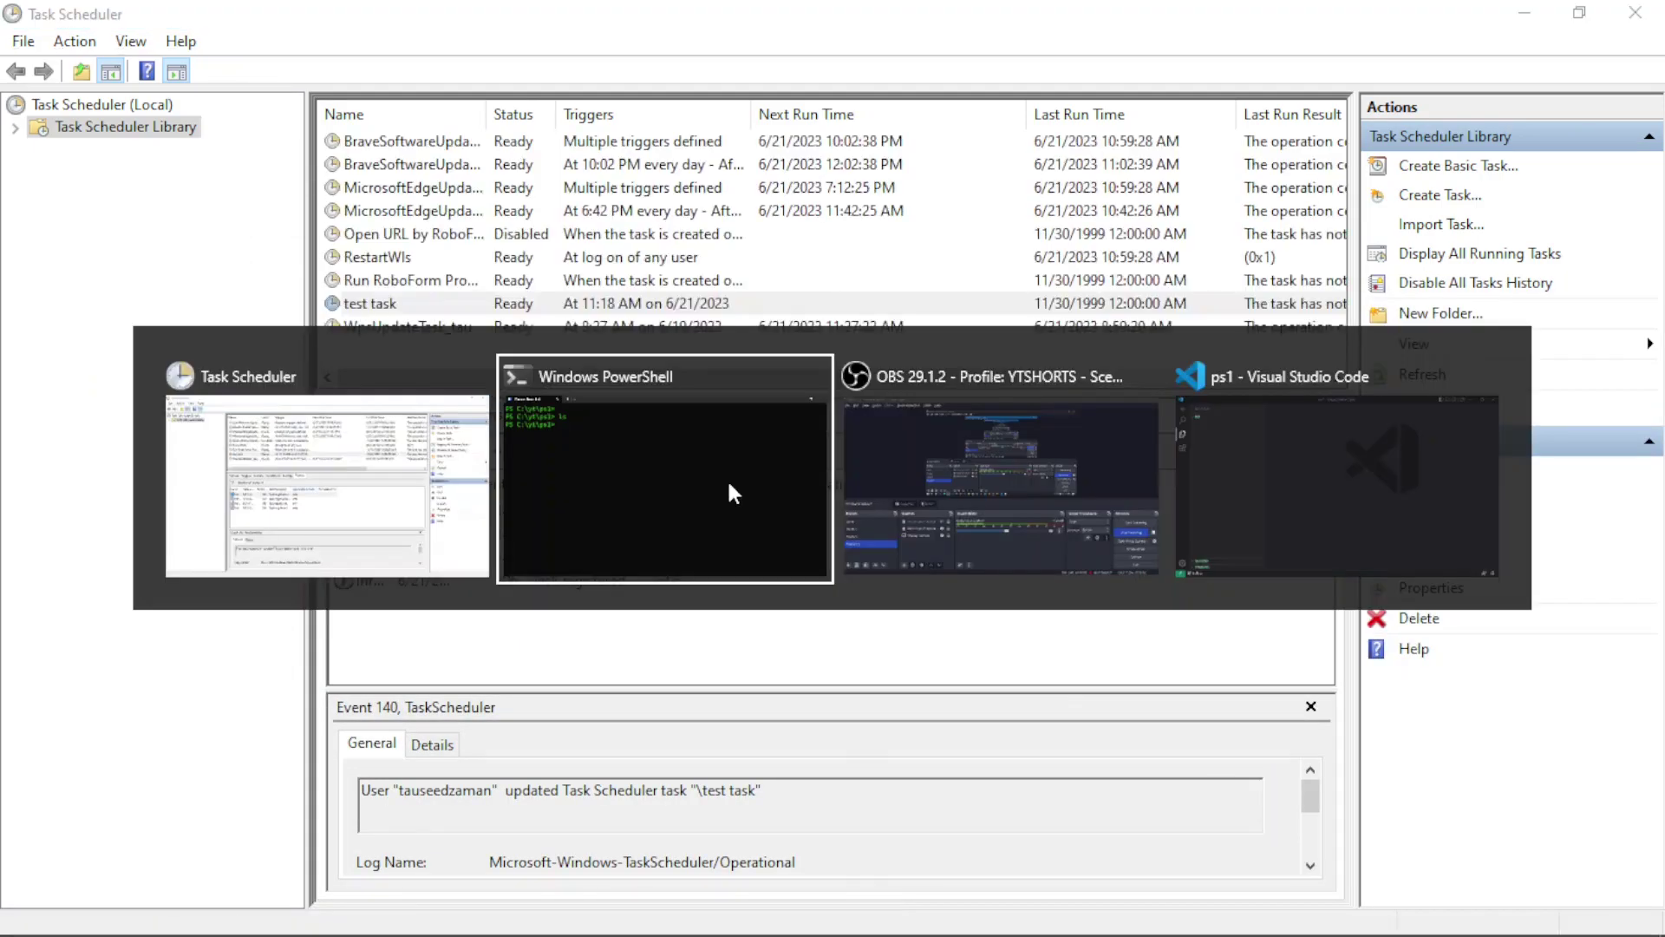
key(Escape)
click(1564, 918)
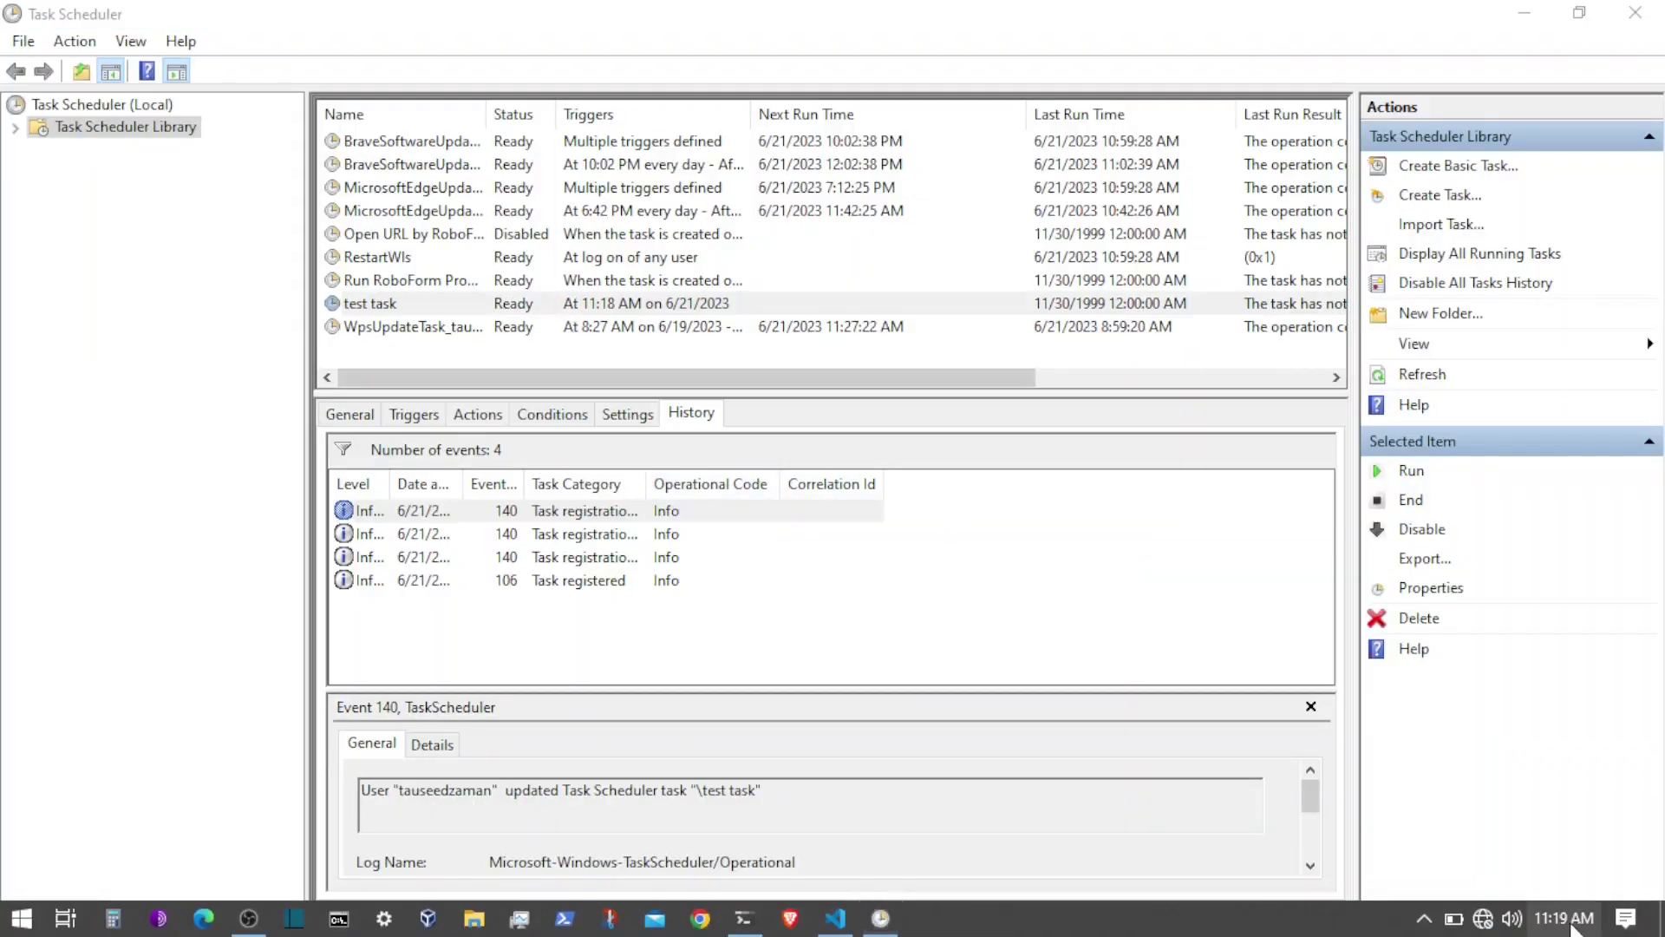
click(799, 425)
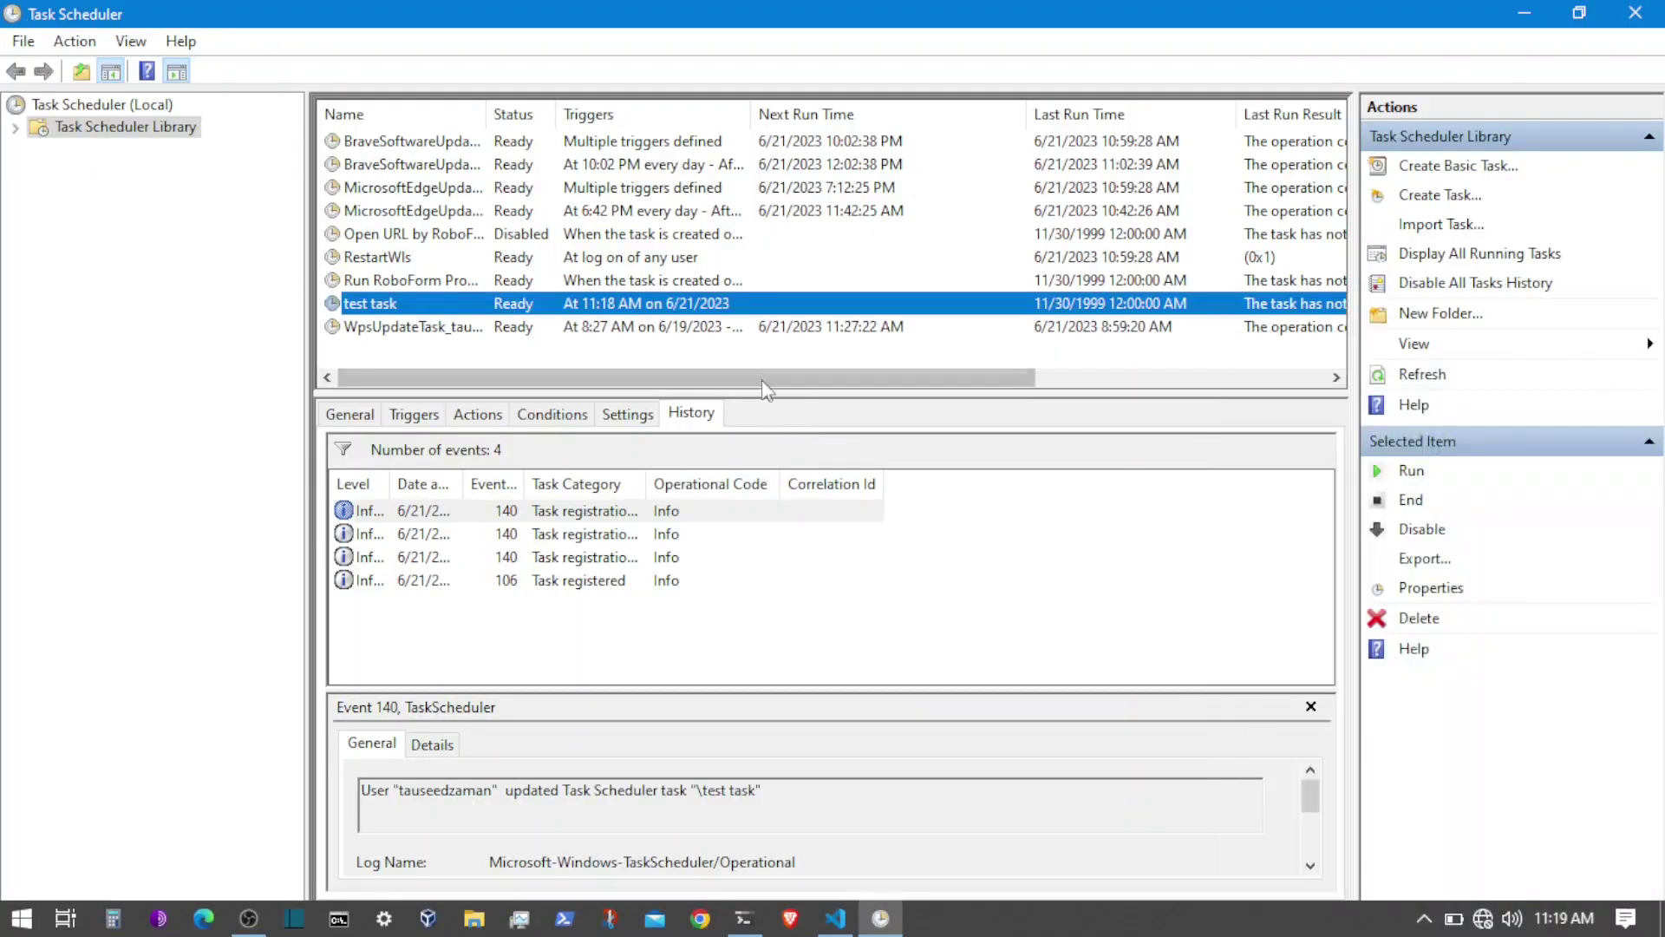
- Switch to Windows PowerShell, list the contents of C:\yt\ps1 with ls, and return to Task Scheduler
key(alt+Tab)
key(Tab)
key(Tab)
key(Tab)
key(Tab)
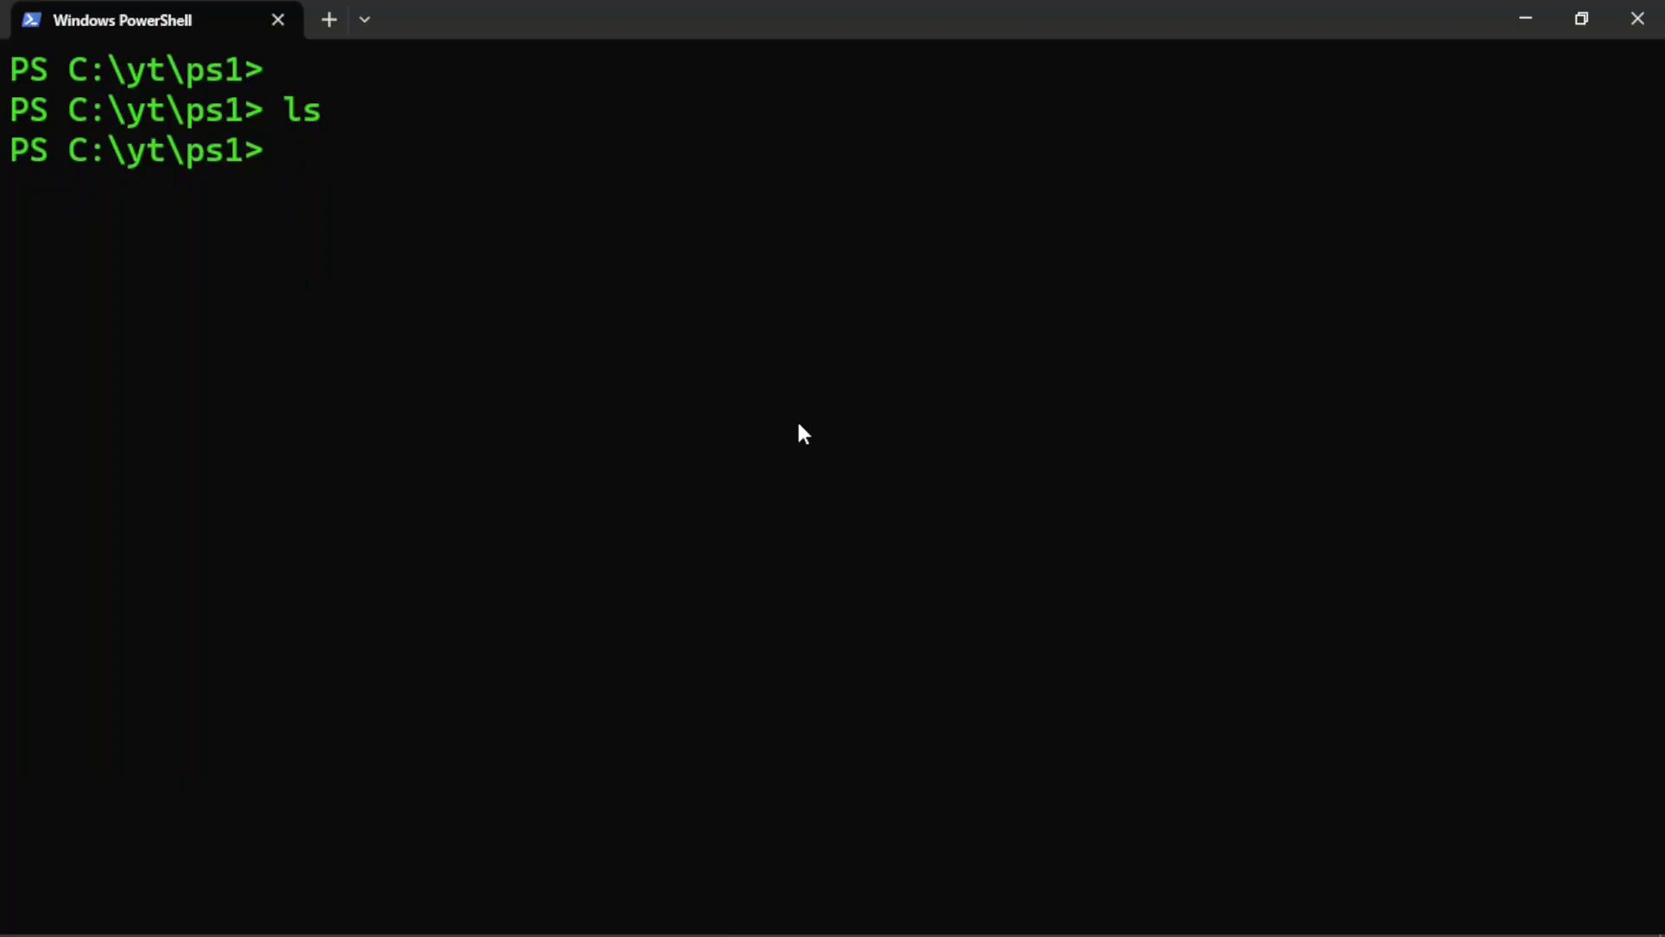
text(ls)
key(Return)
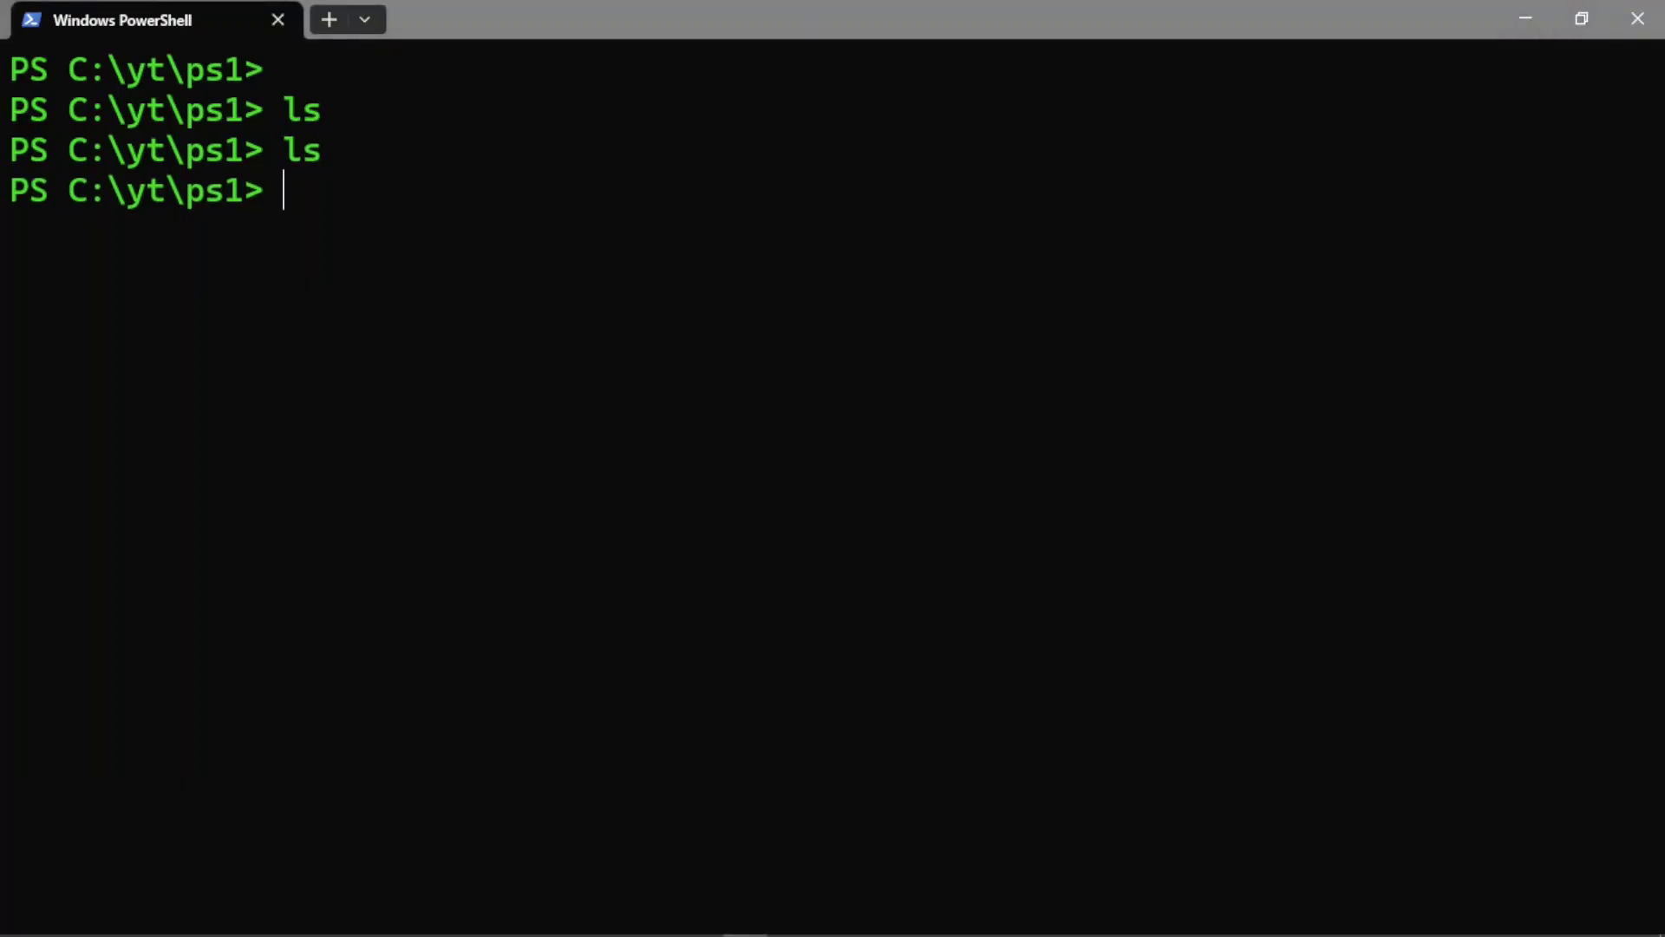
key(alt+Tab)
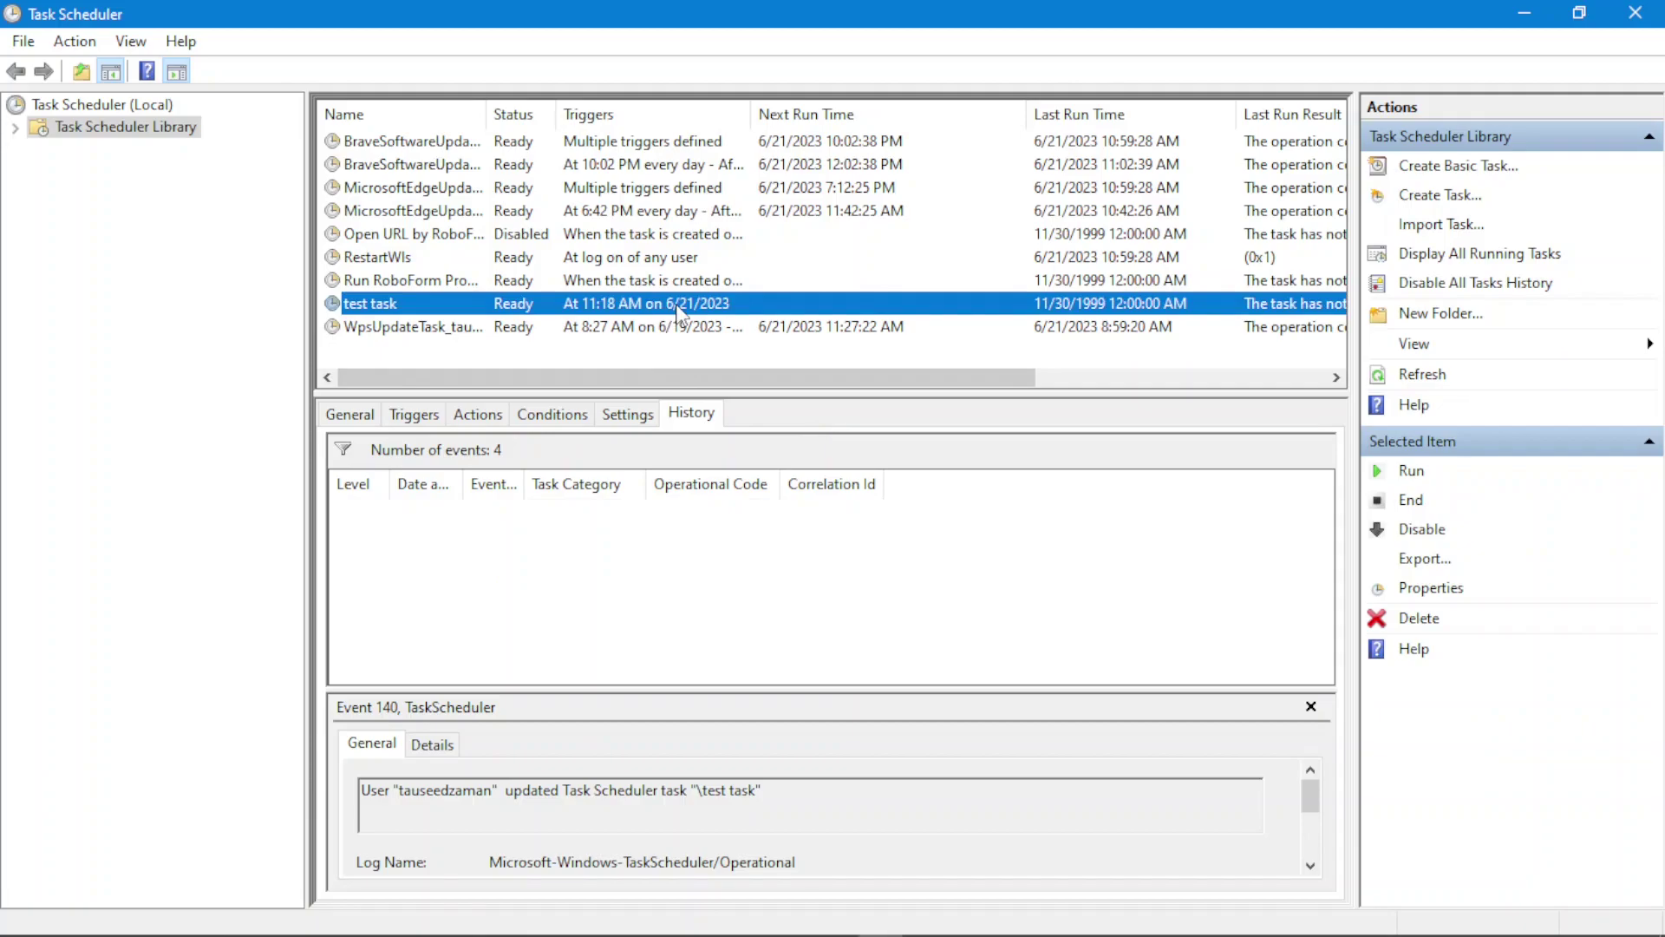
- Change the one-time trigger of test task to start at 11:20:15 AM and save the task's properties
double_click(677, 312)
key(ctrl+Tab)
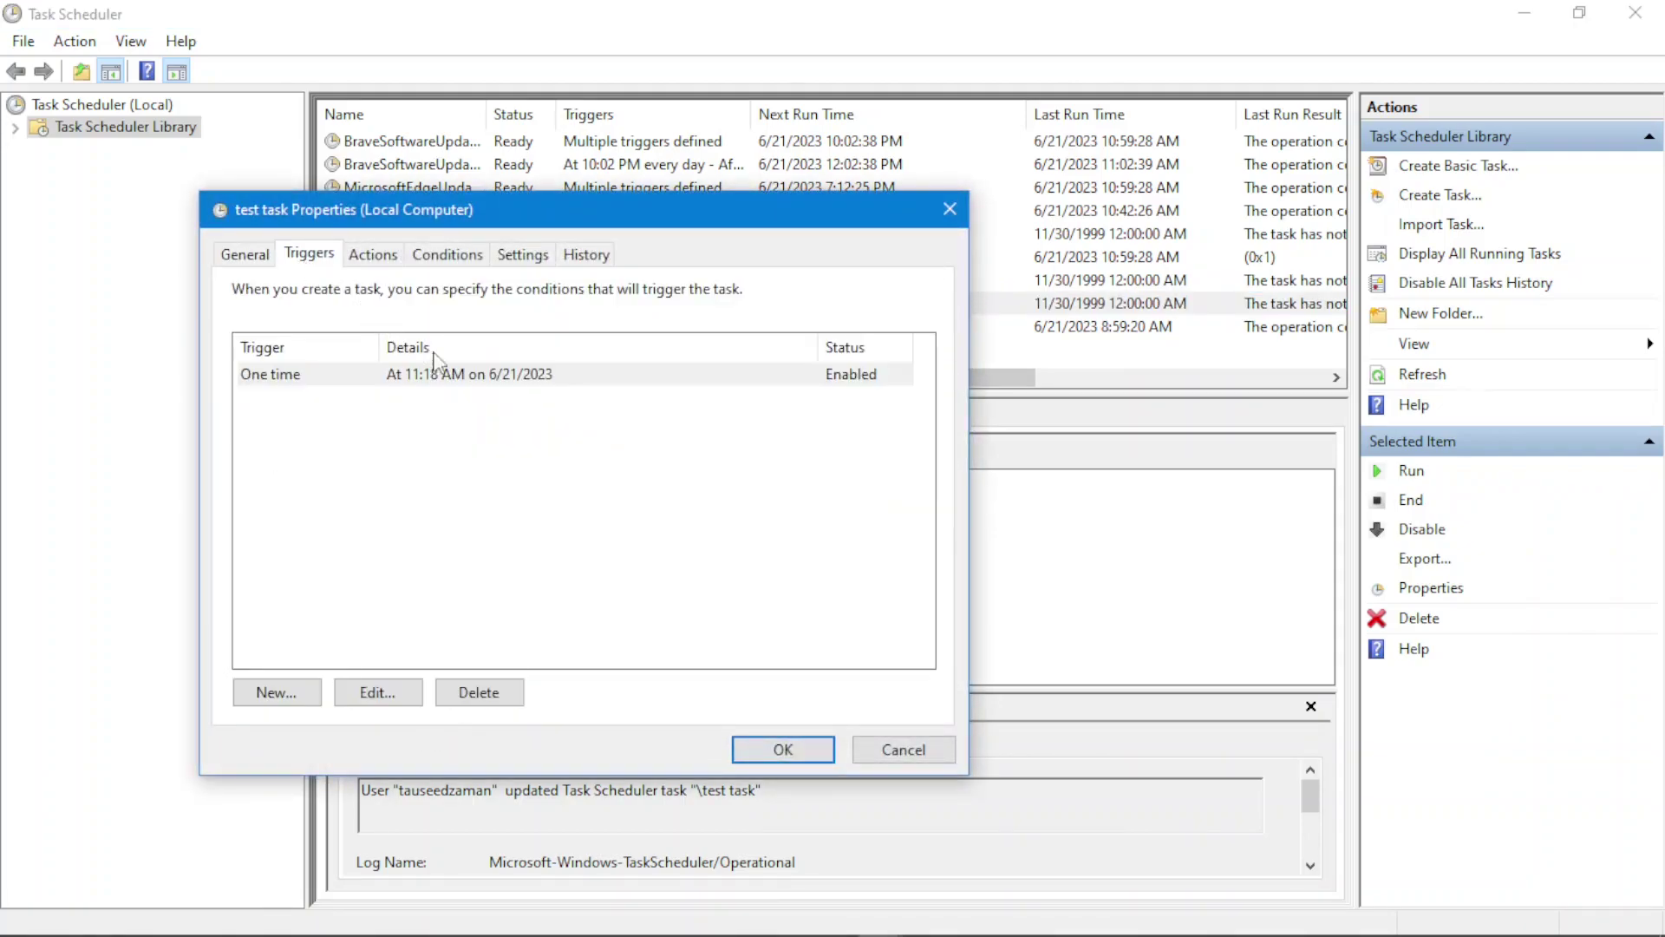
double_click(469, 377)
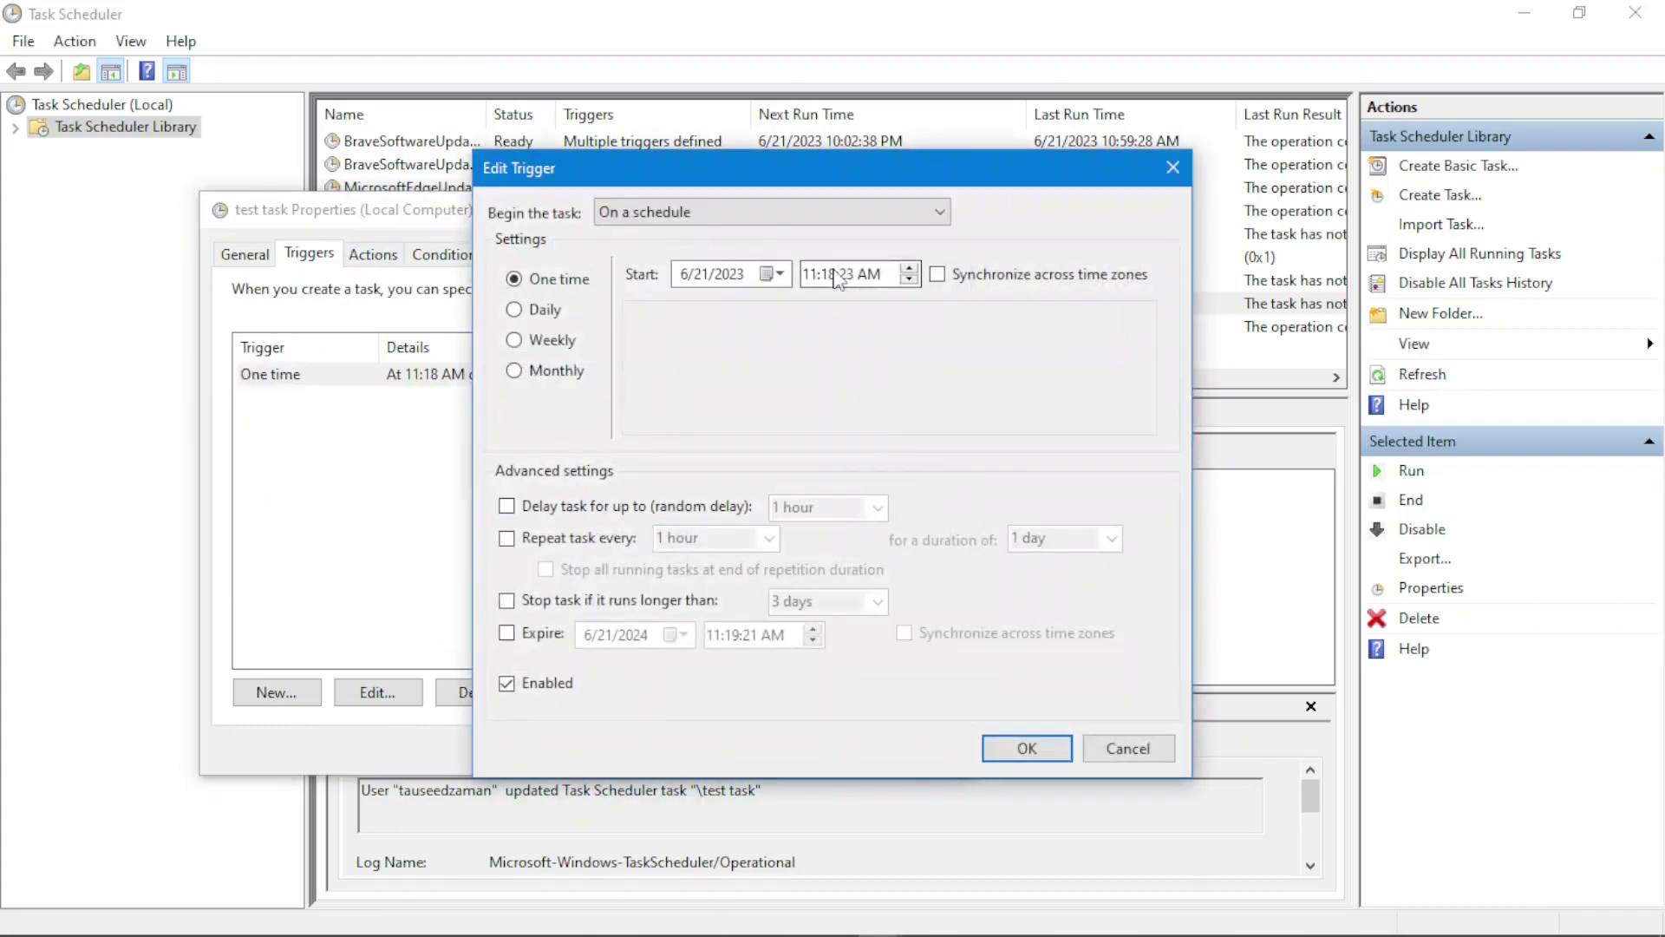
click(831, 276)
text(20:15)
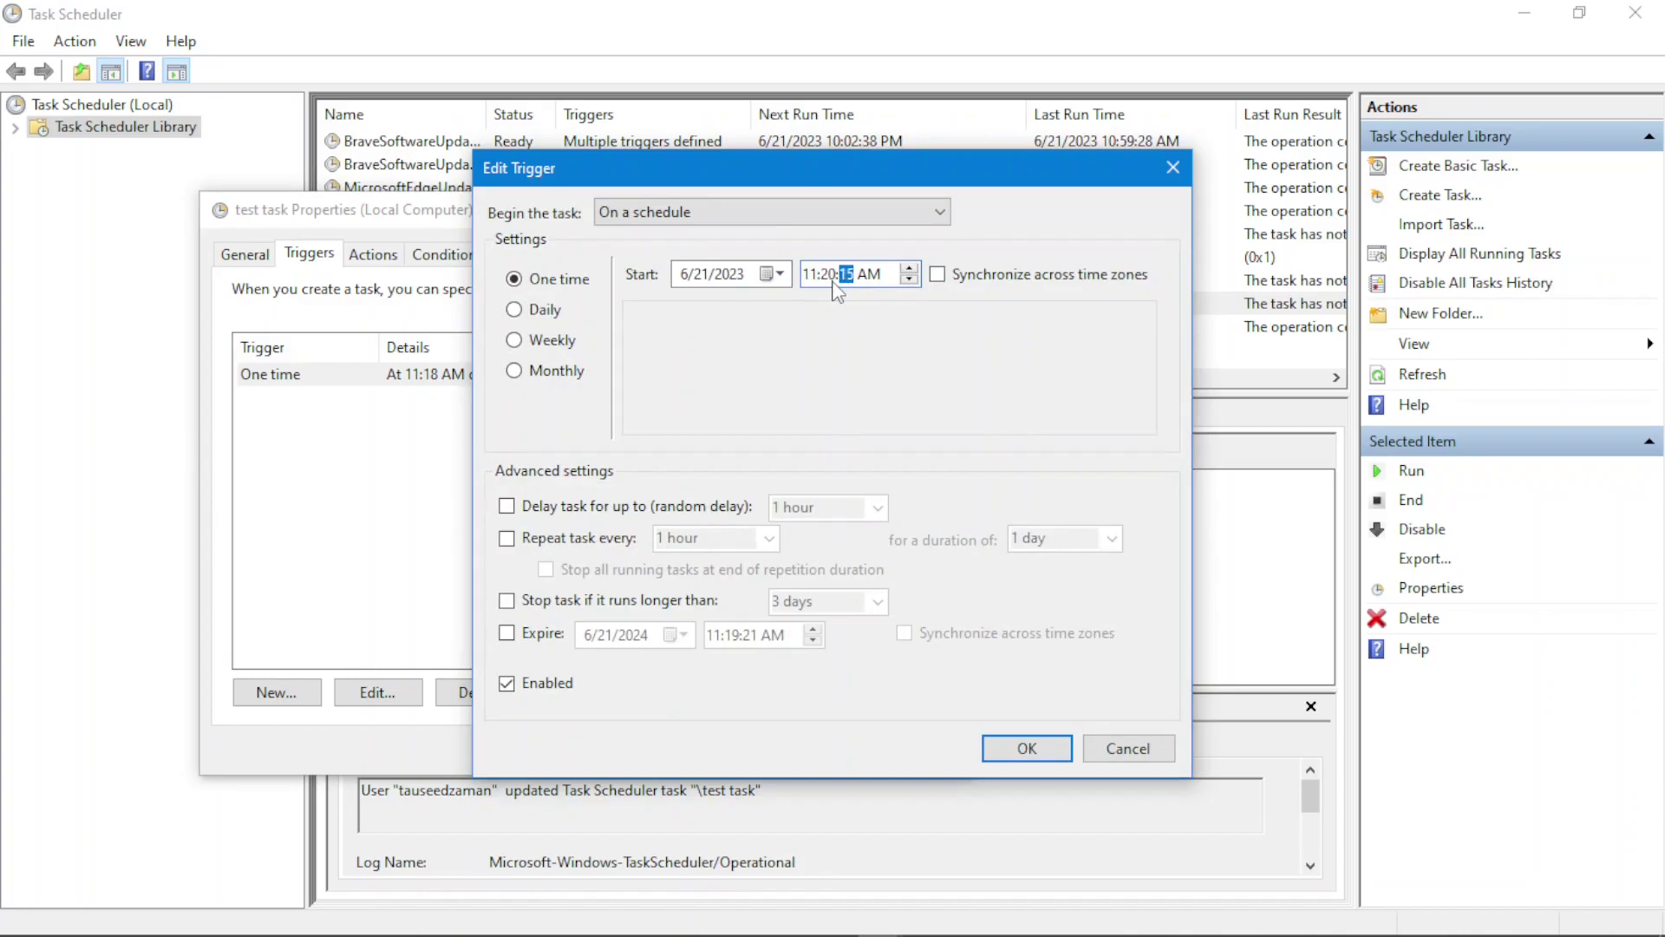
click(1023, 747)
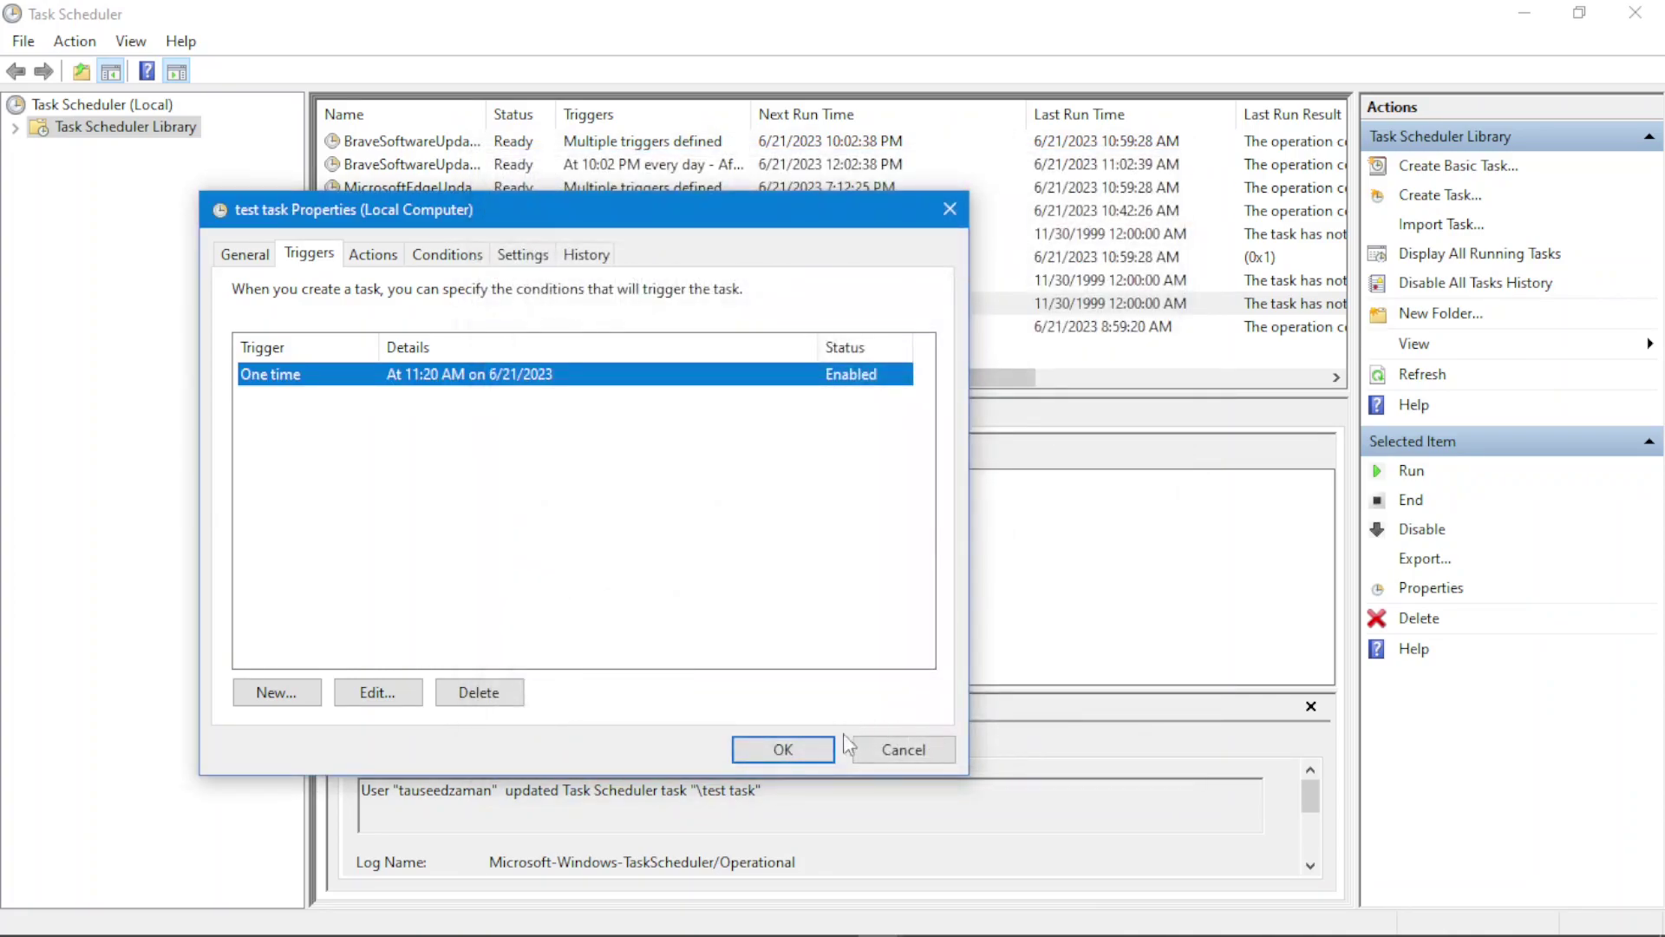
click(767, 746)
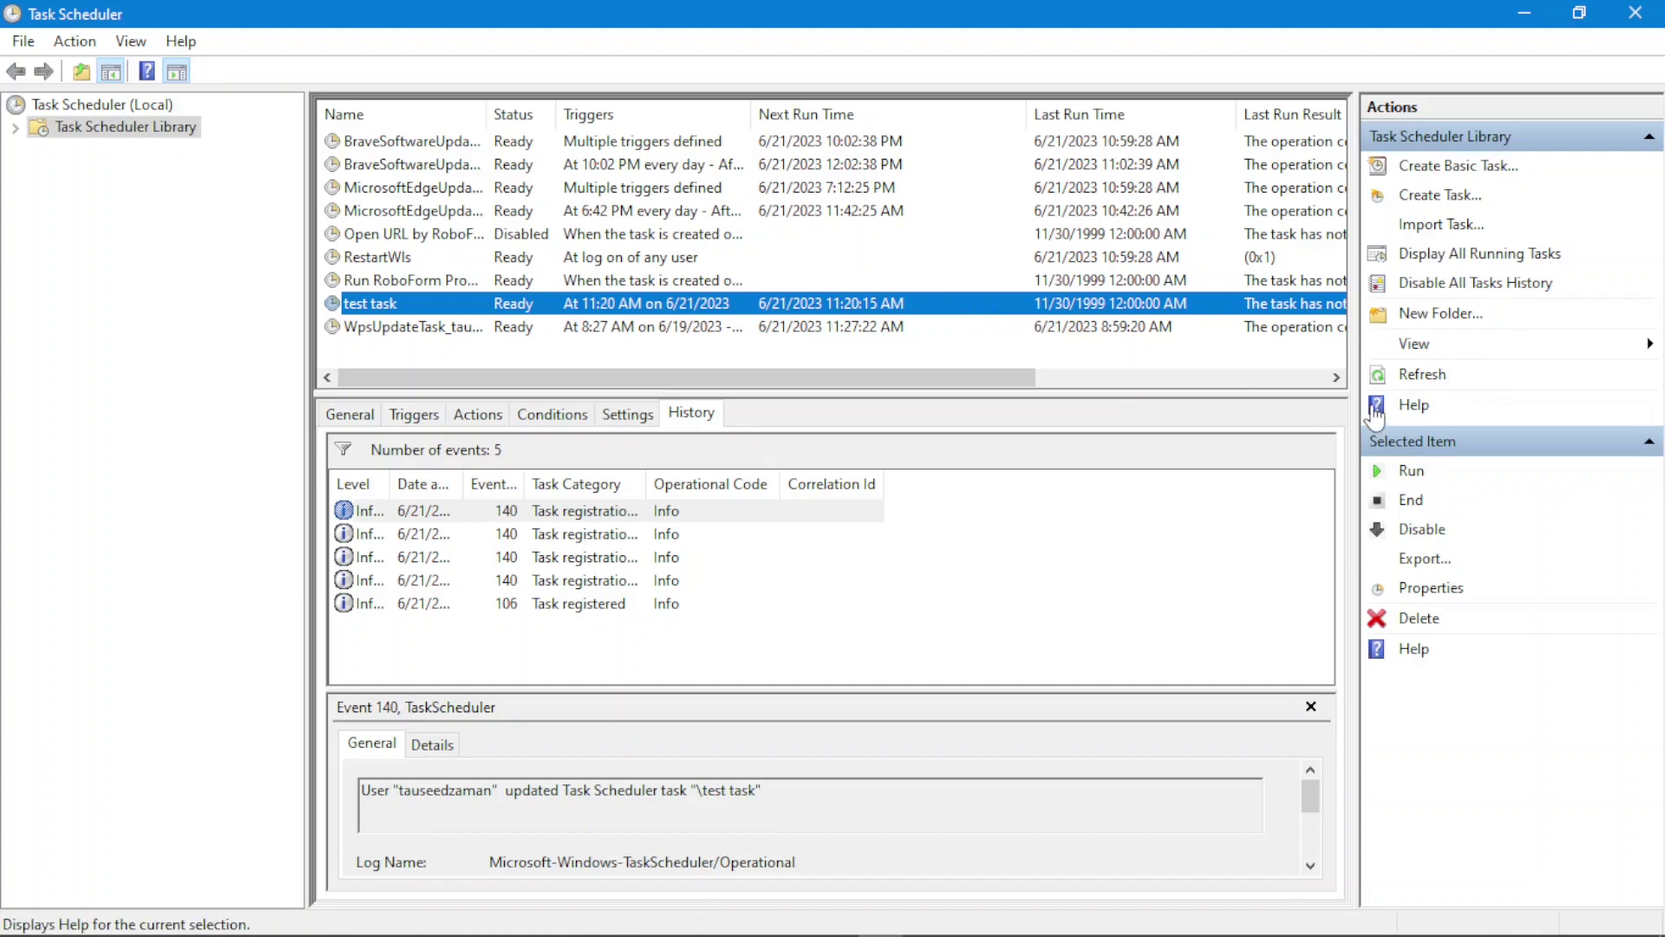
- Refresh the task list and examine test task's newest history event, widening the Task Category and Date and Time columns
click(1421, 376)
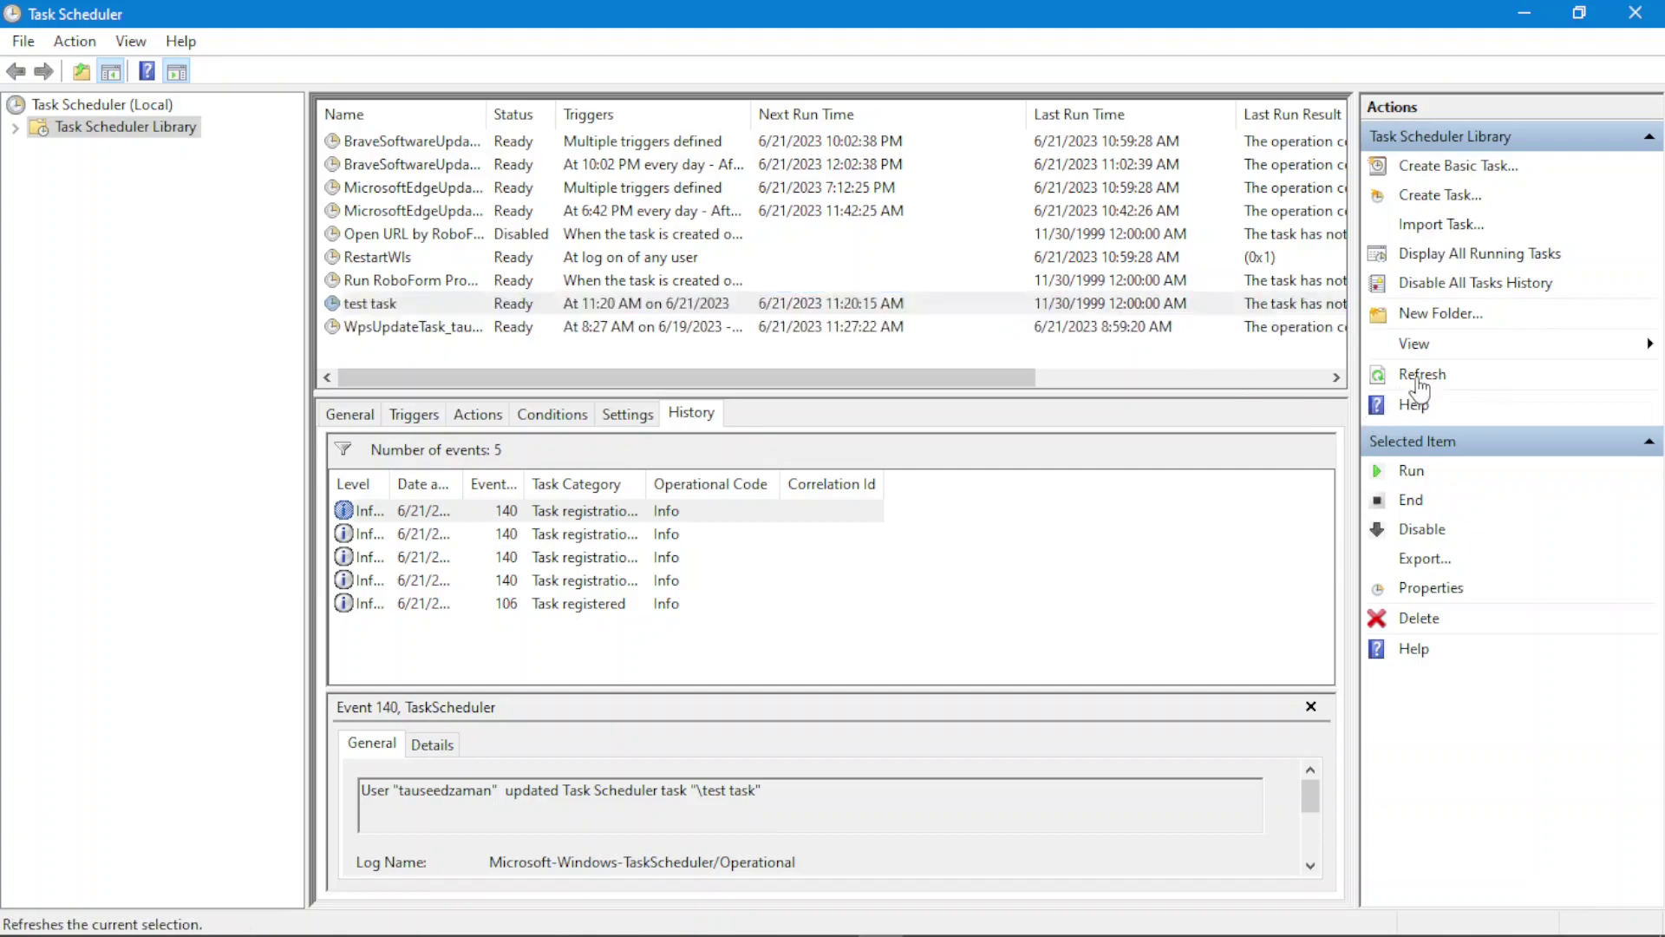
click(873, 295)
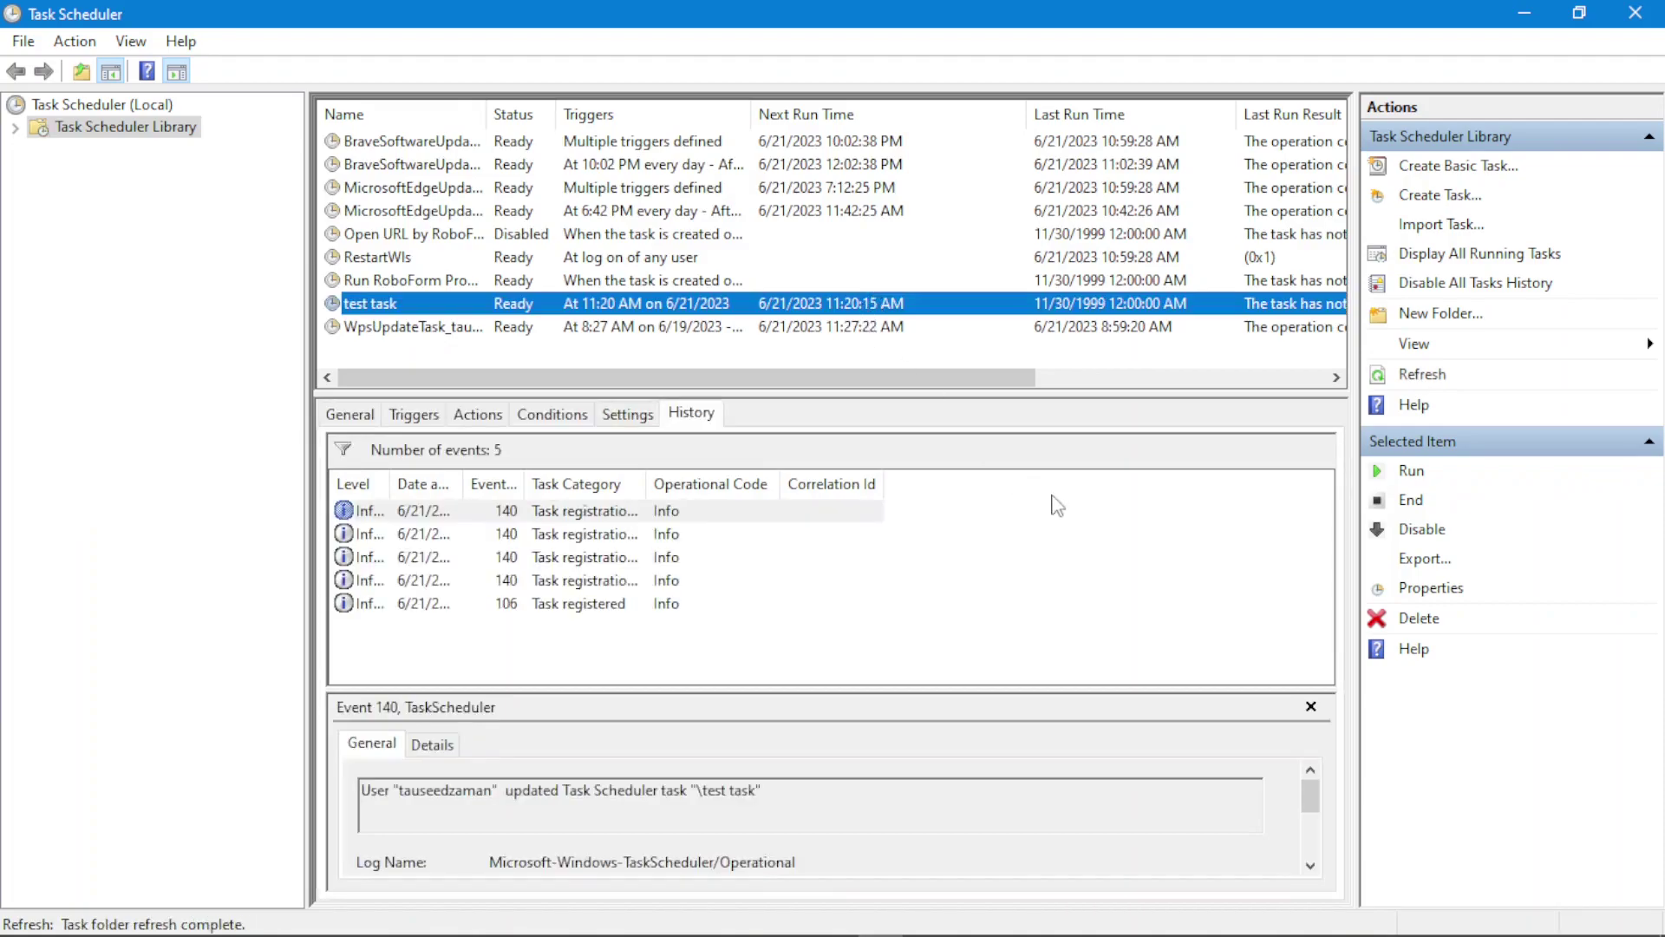
drag(645, 483, 913, 483)
click(634, 515)
drag(464, 483, 653, 480)
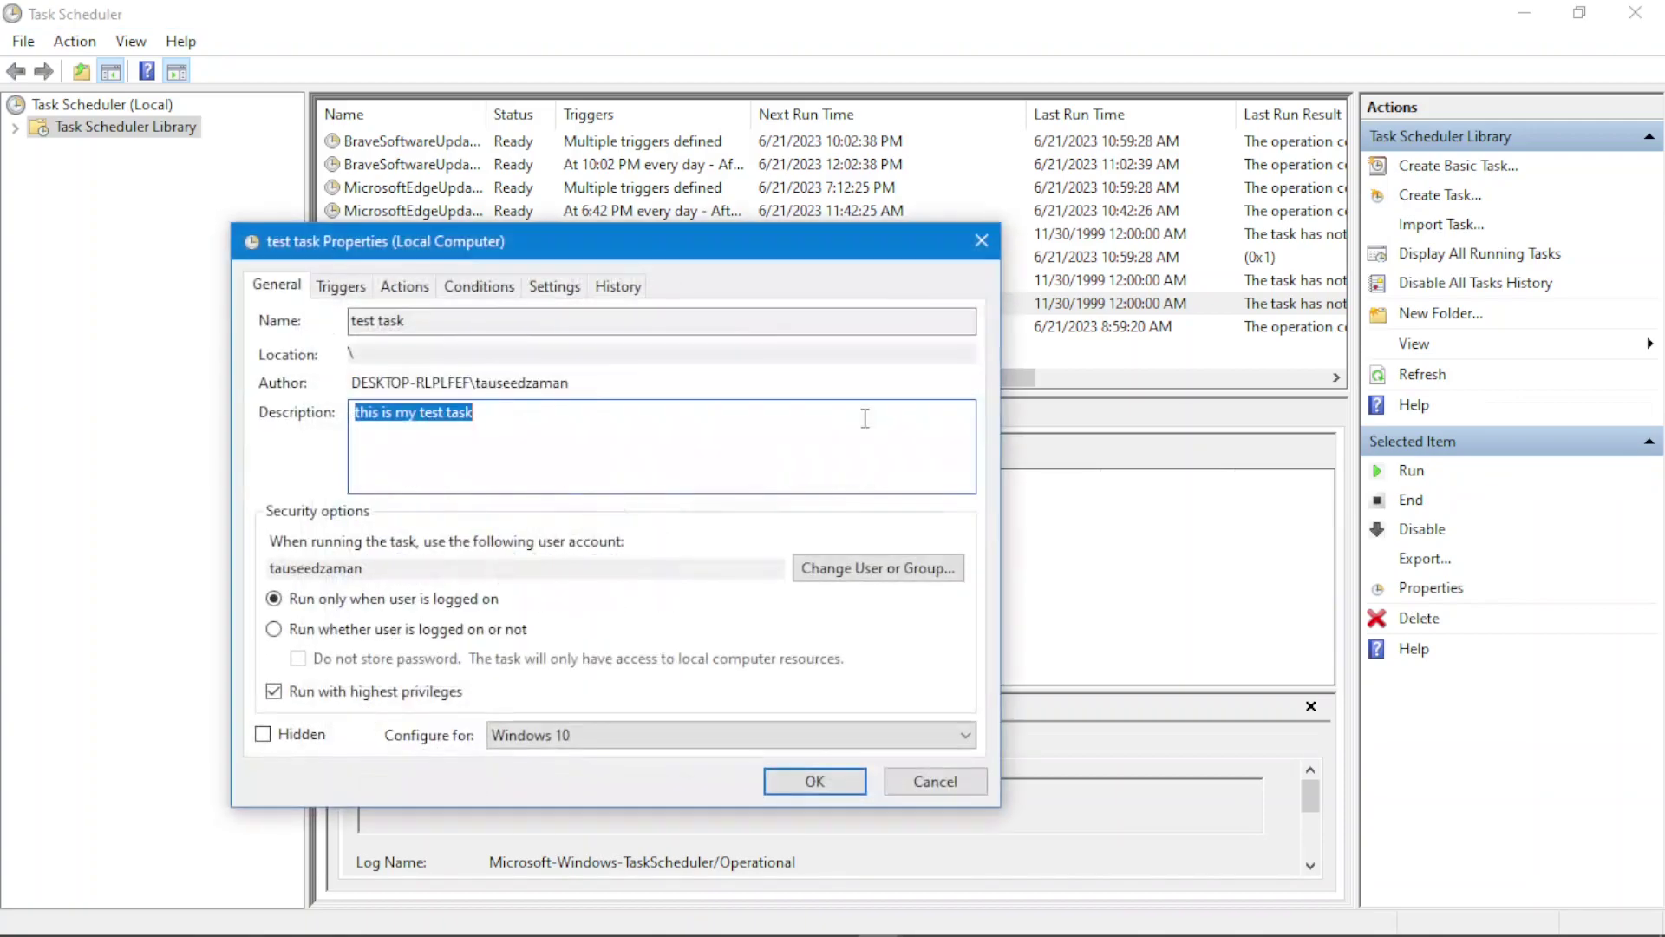
click(982, 240)
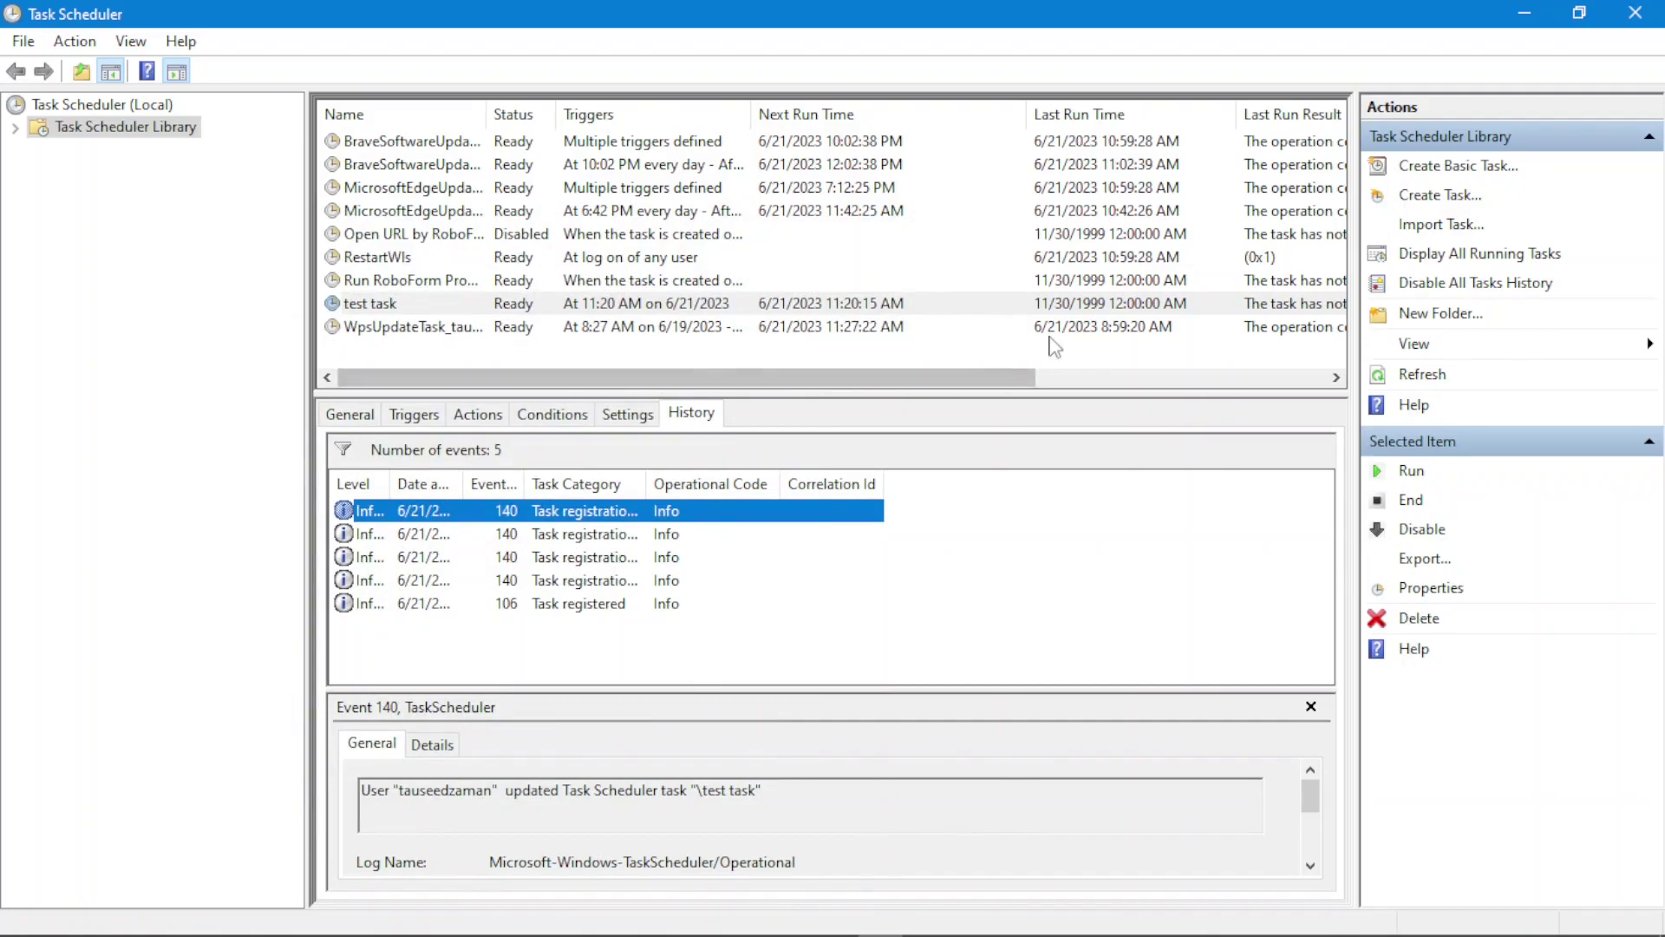
- Refresh the library again and recheck test task's next run time and history, widening the Task Category column
click(1423, 375)
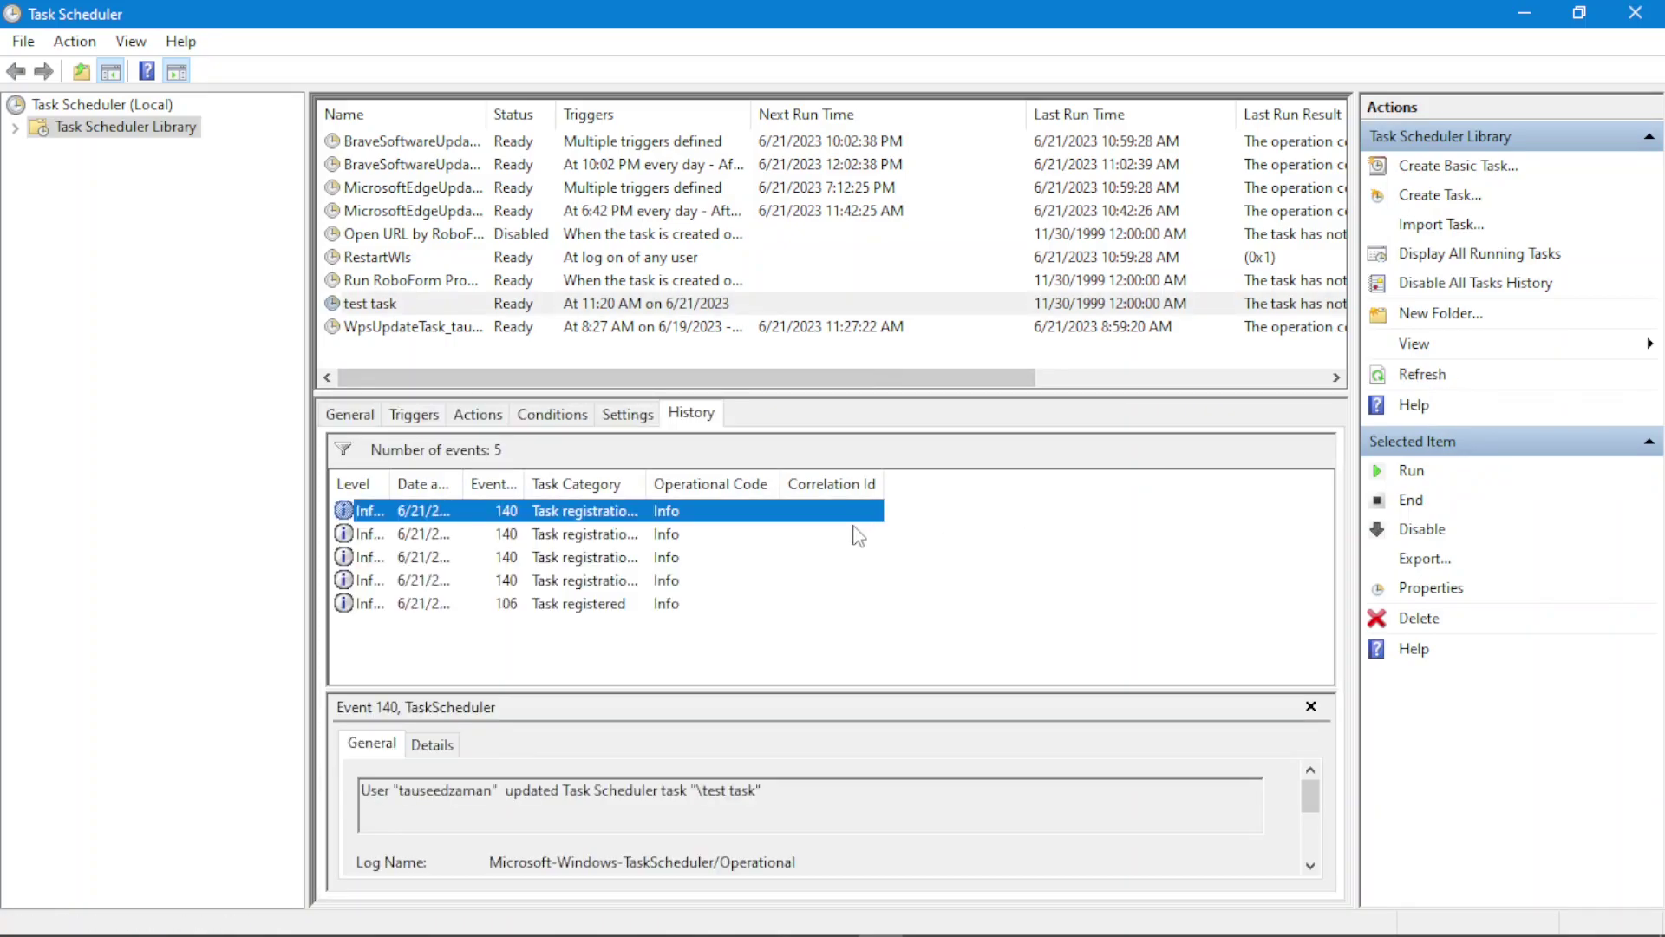
drag(646, 474, 889, 484)
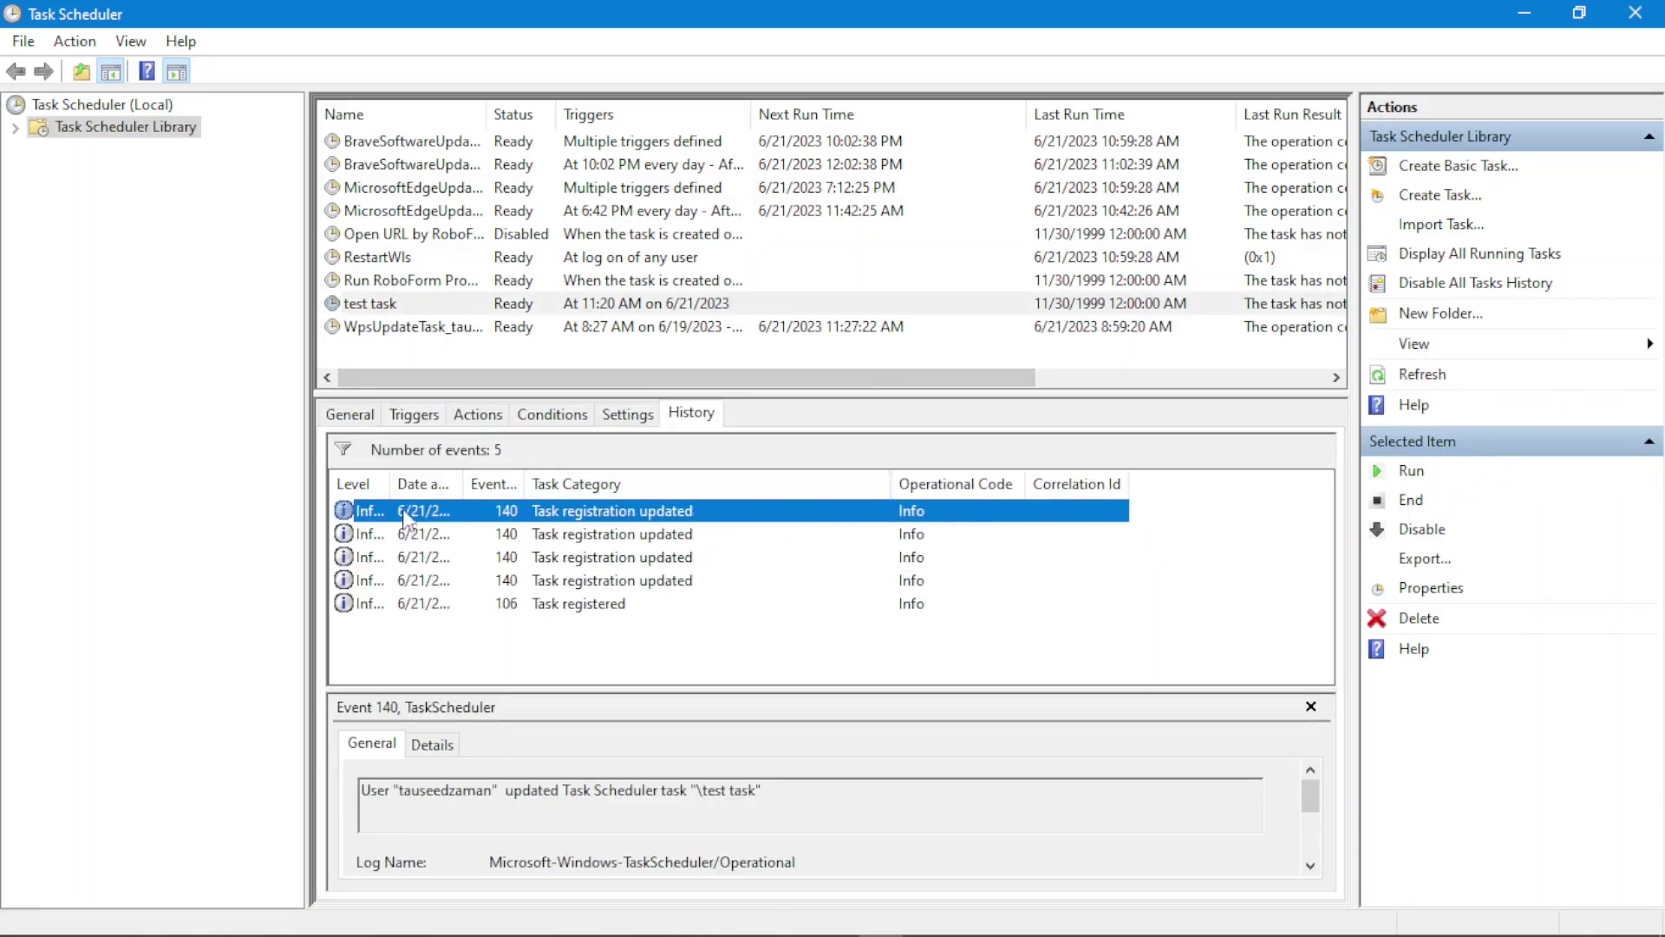
drag(425, 483, 524, 483)
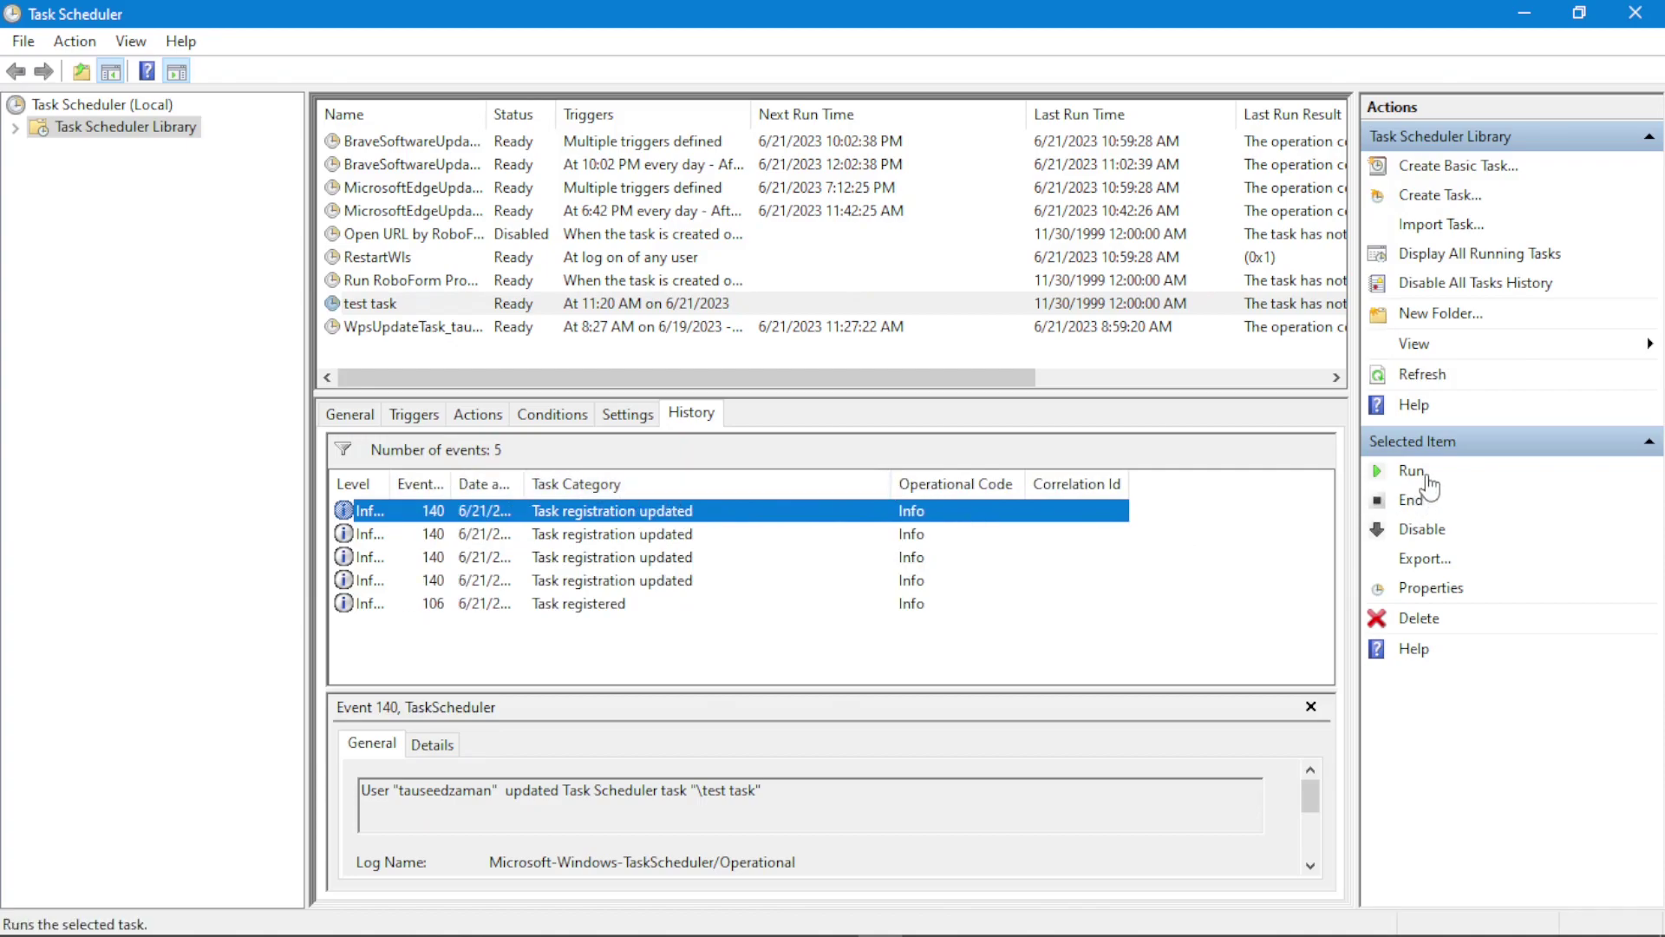
click(480, 305)
- Check in Windows PowerShell whether C:\yt\ps1 contains the task's folder using ls, and return to Task Scheduler
key(alt+Tab)
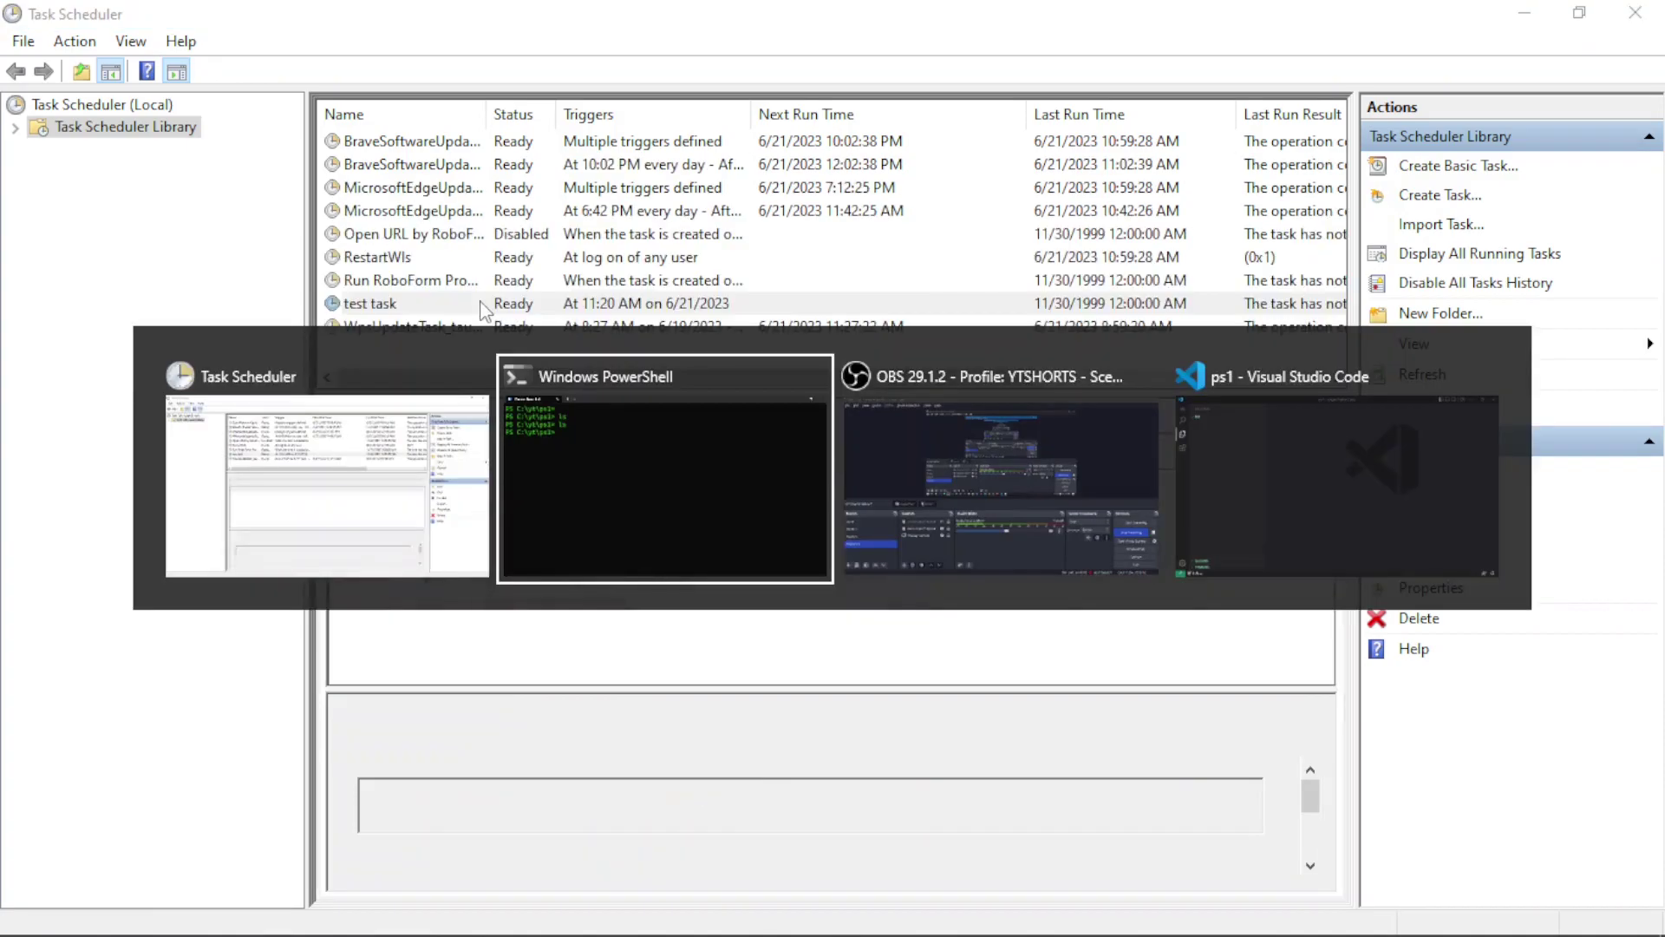
key(alt+Tab)
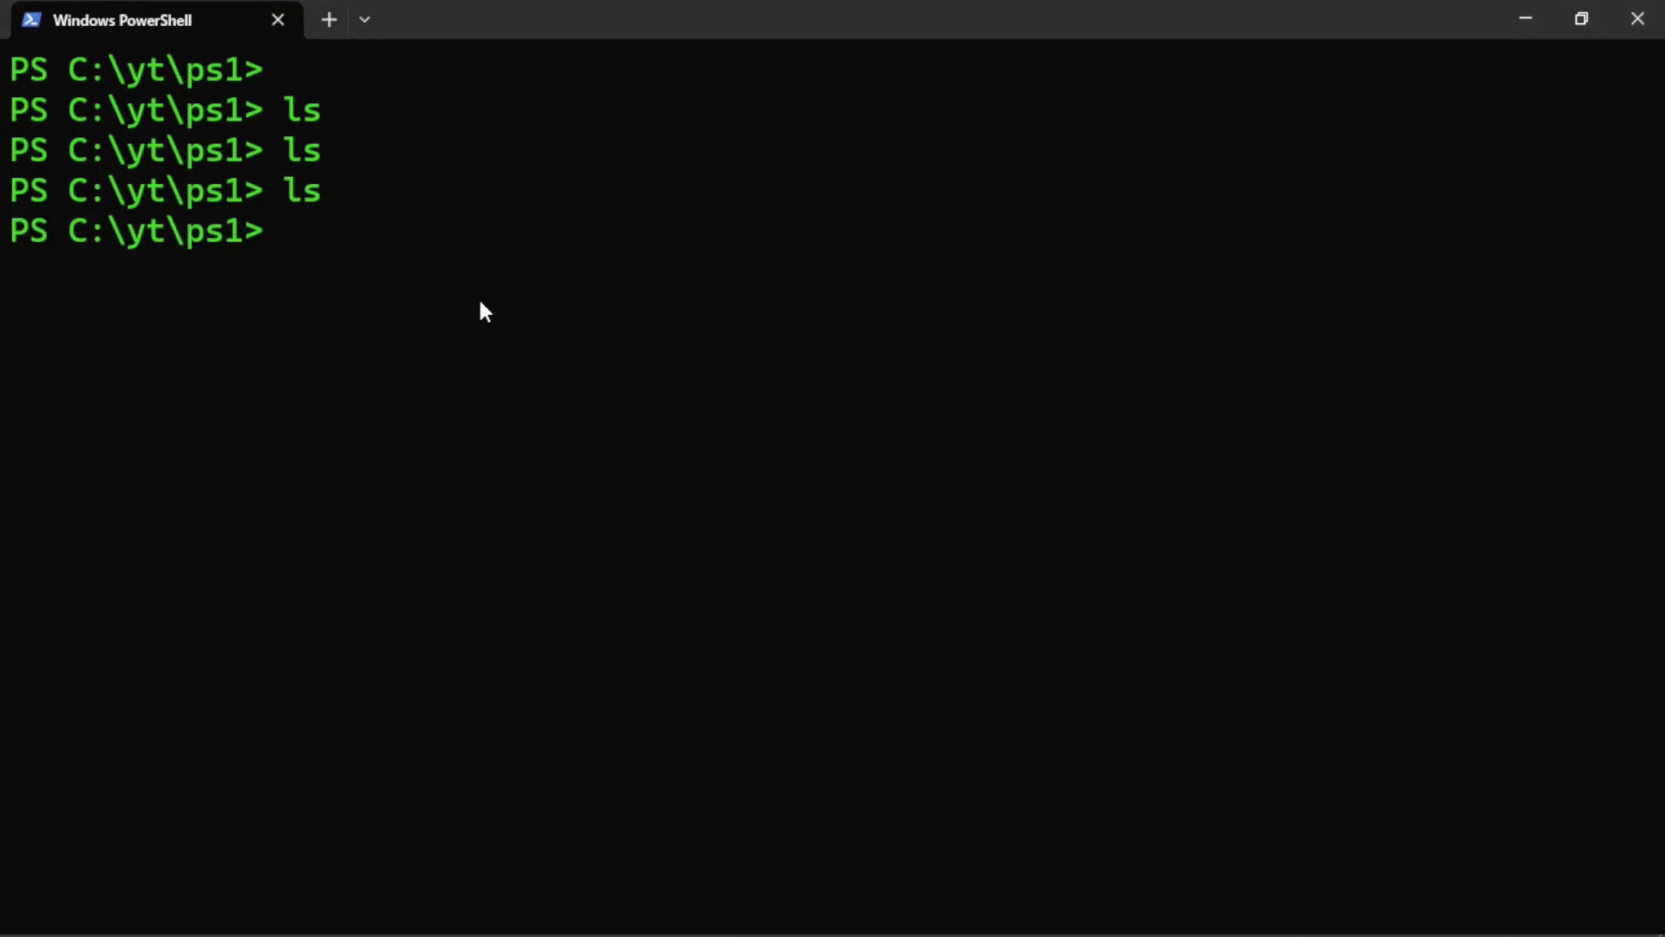
key(alt+Tab)
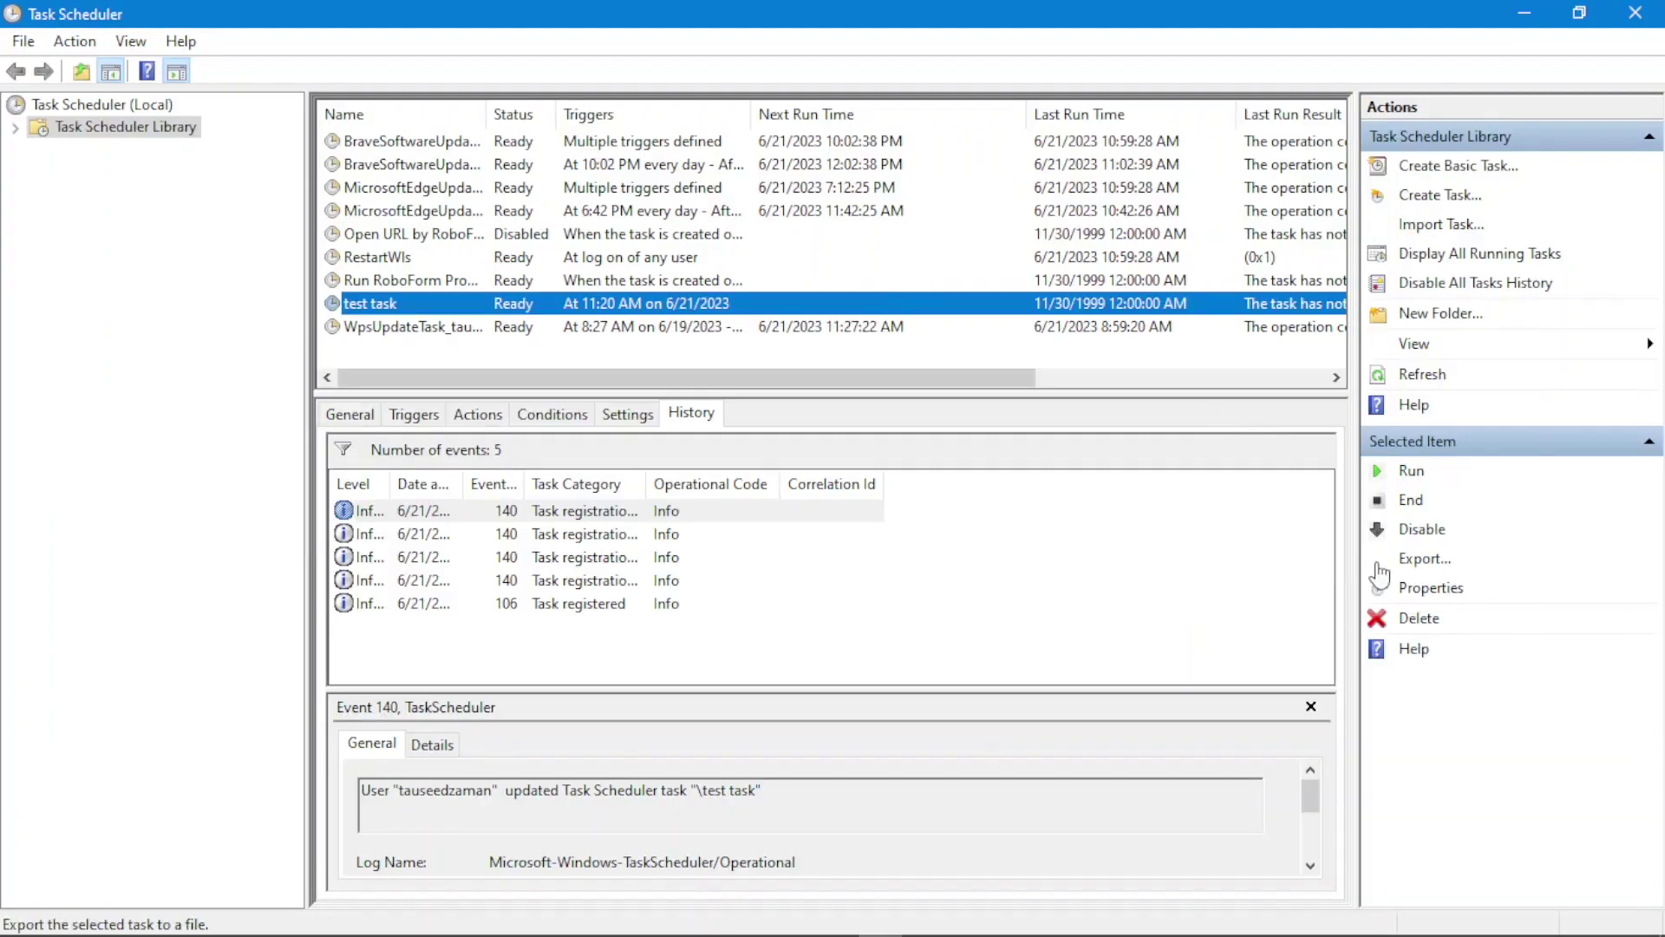
- Run test task on demand and refresh the Task Scheduler Library
click(1405, 472)
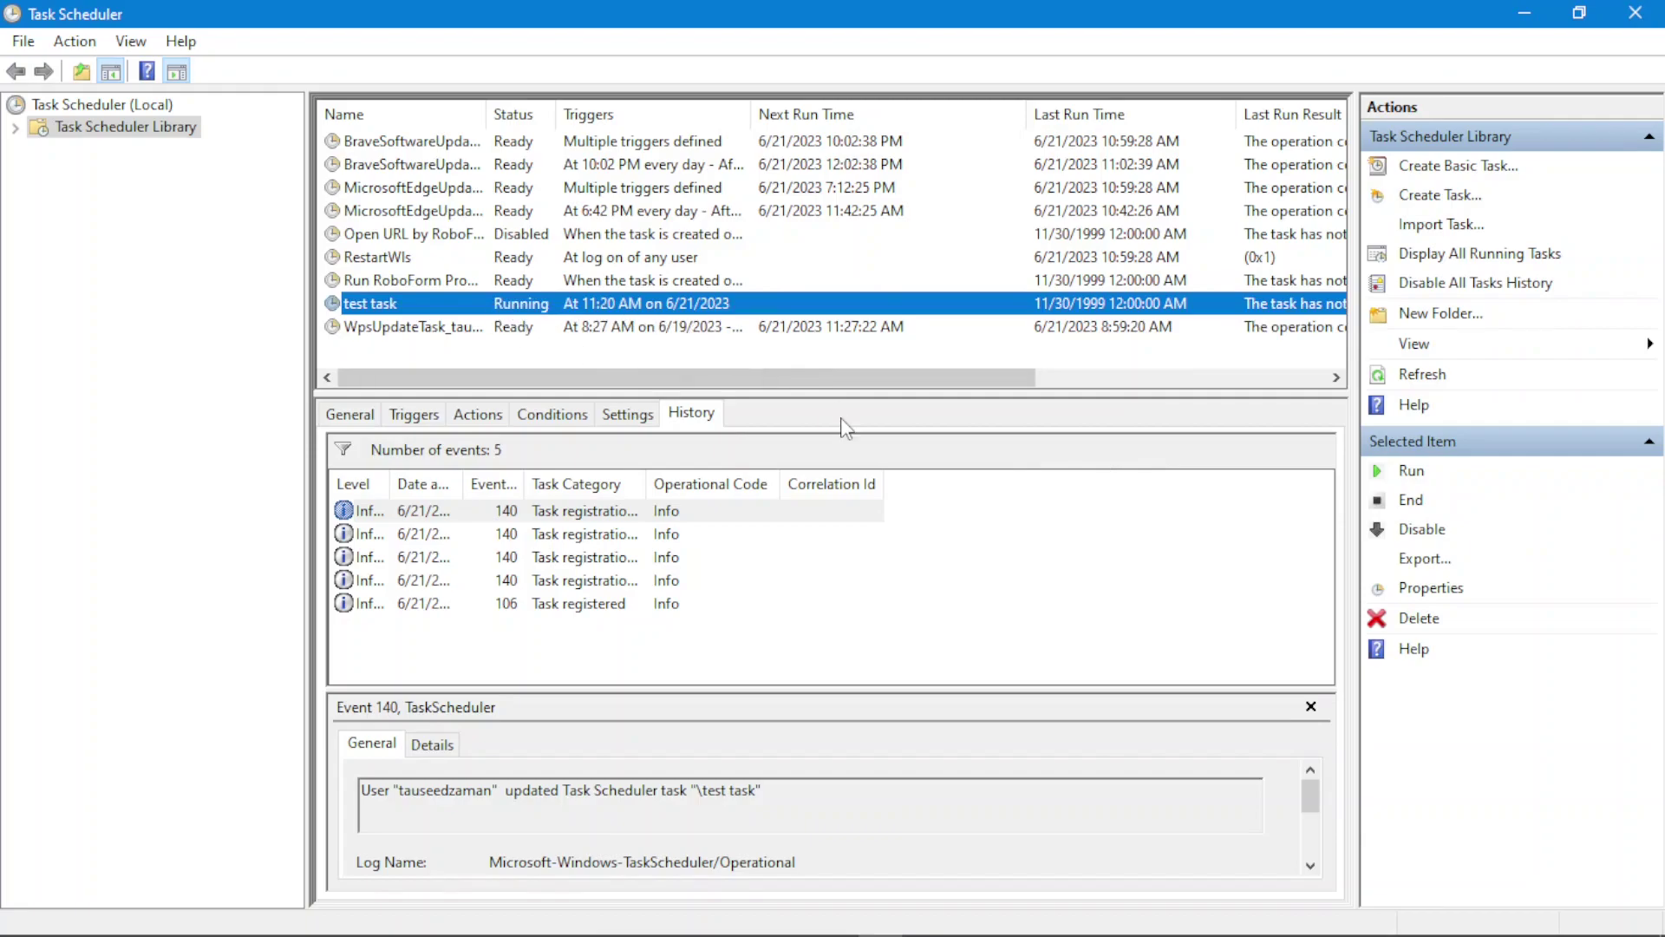
click(1427, 375)
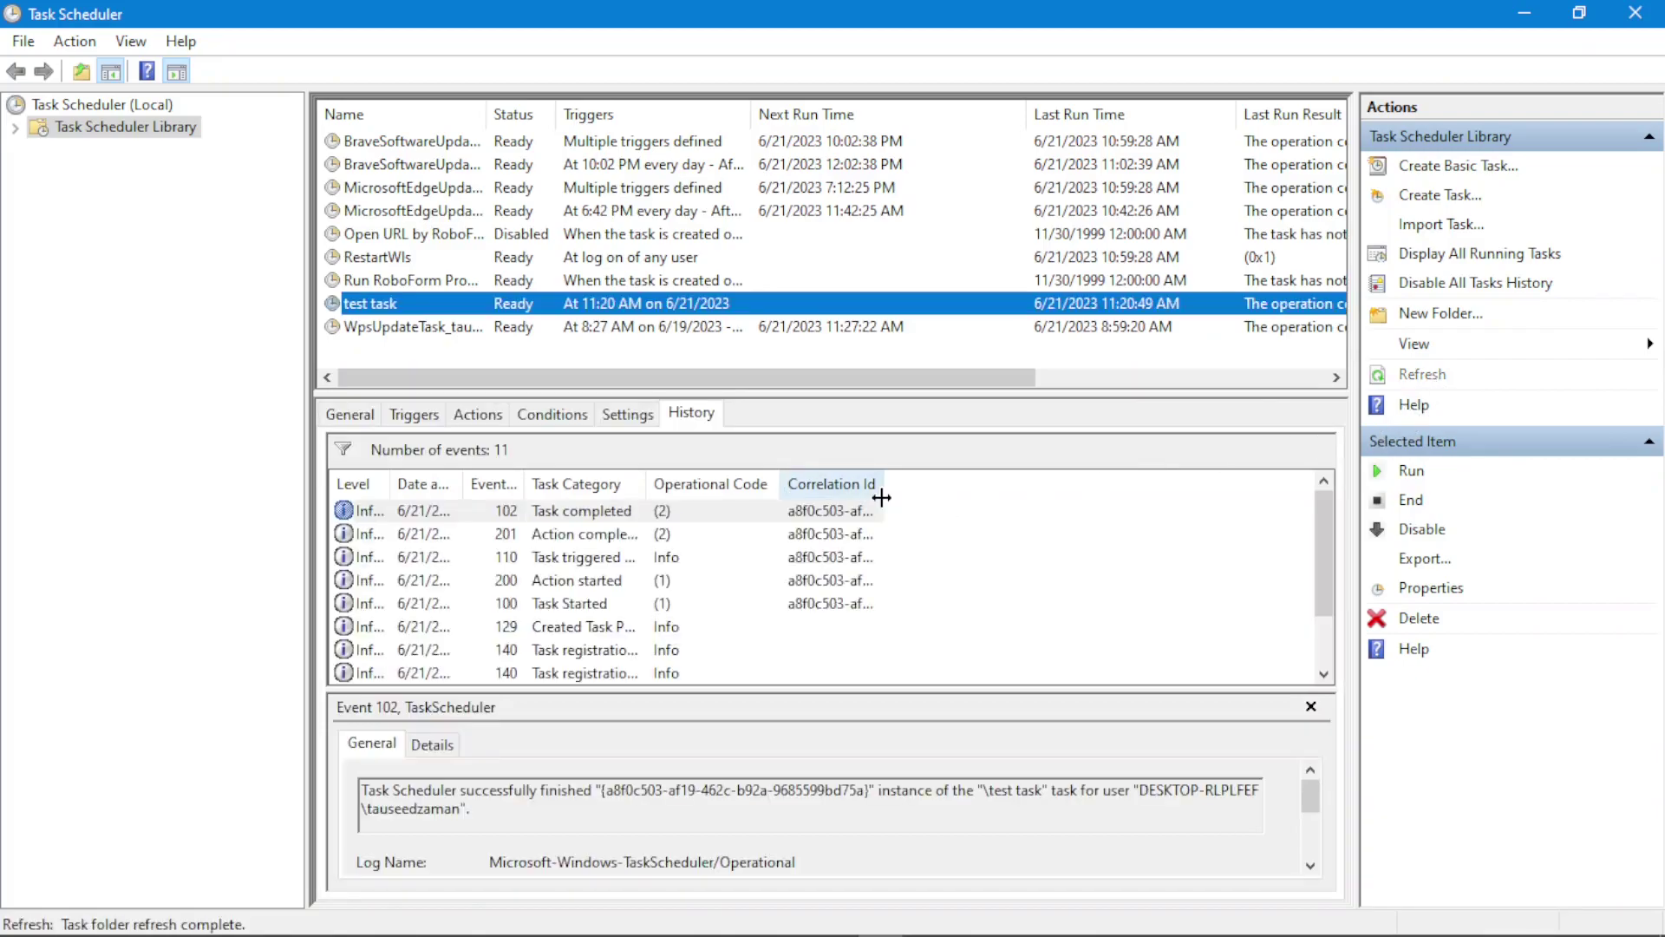
- Widen the Task Category column in test task's history and examine the Action started and Task completed events
drag(646, 483, 857, 483)
click(659, 511)
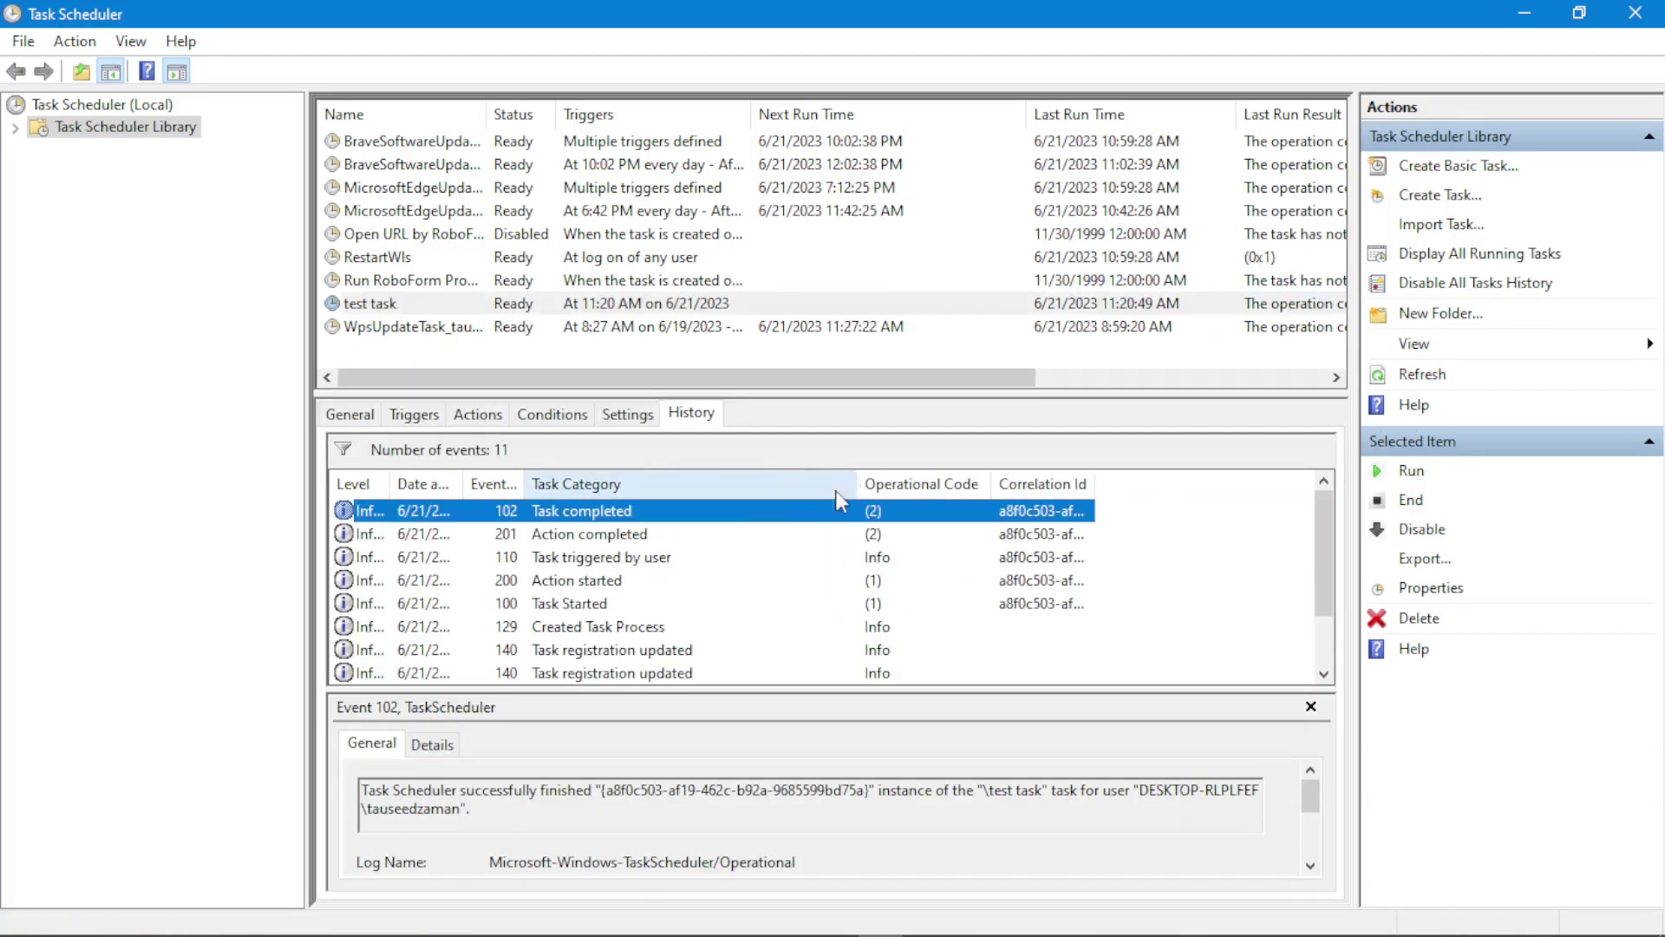
click(677, 560)
click(613, 587)
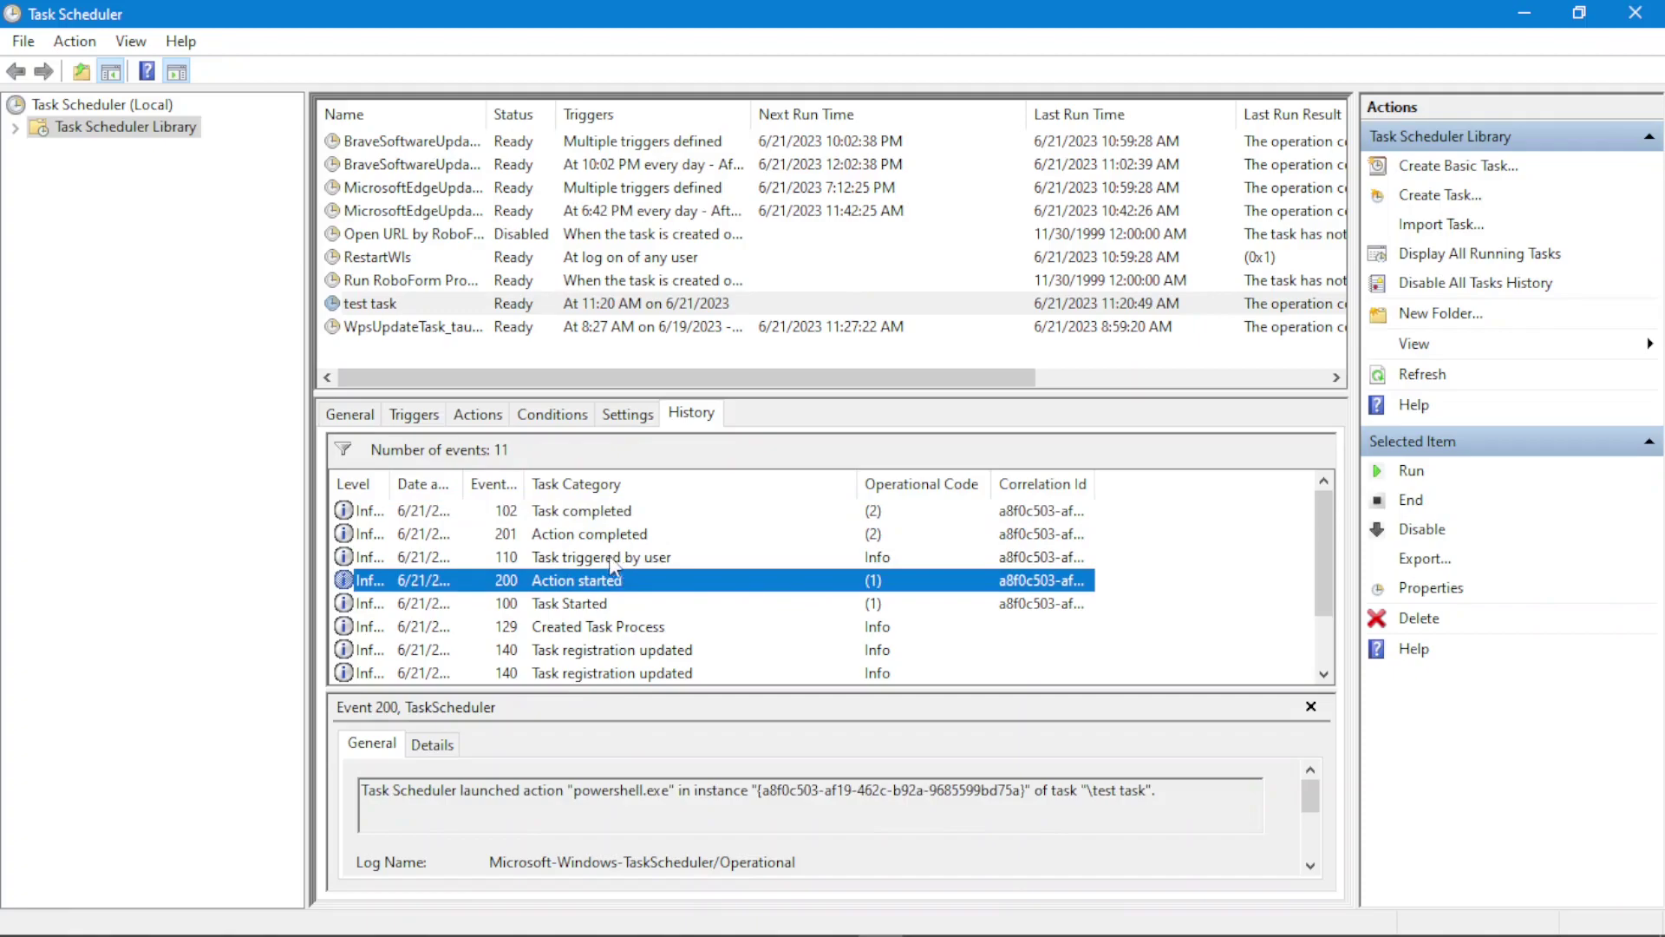
click(608, 512)
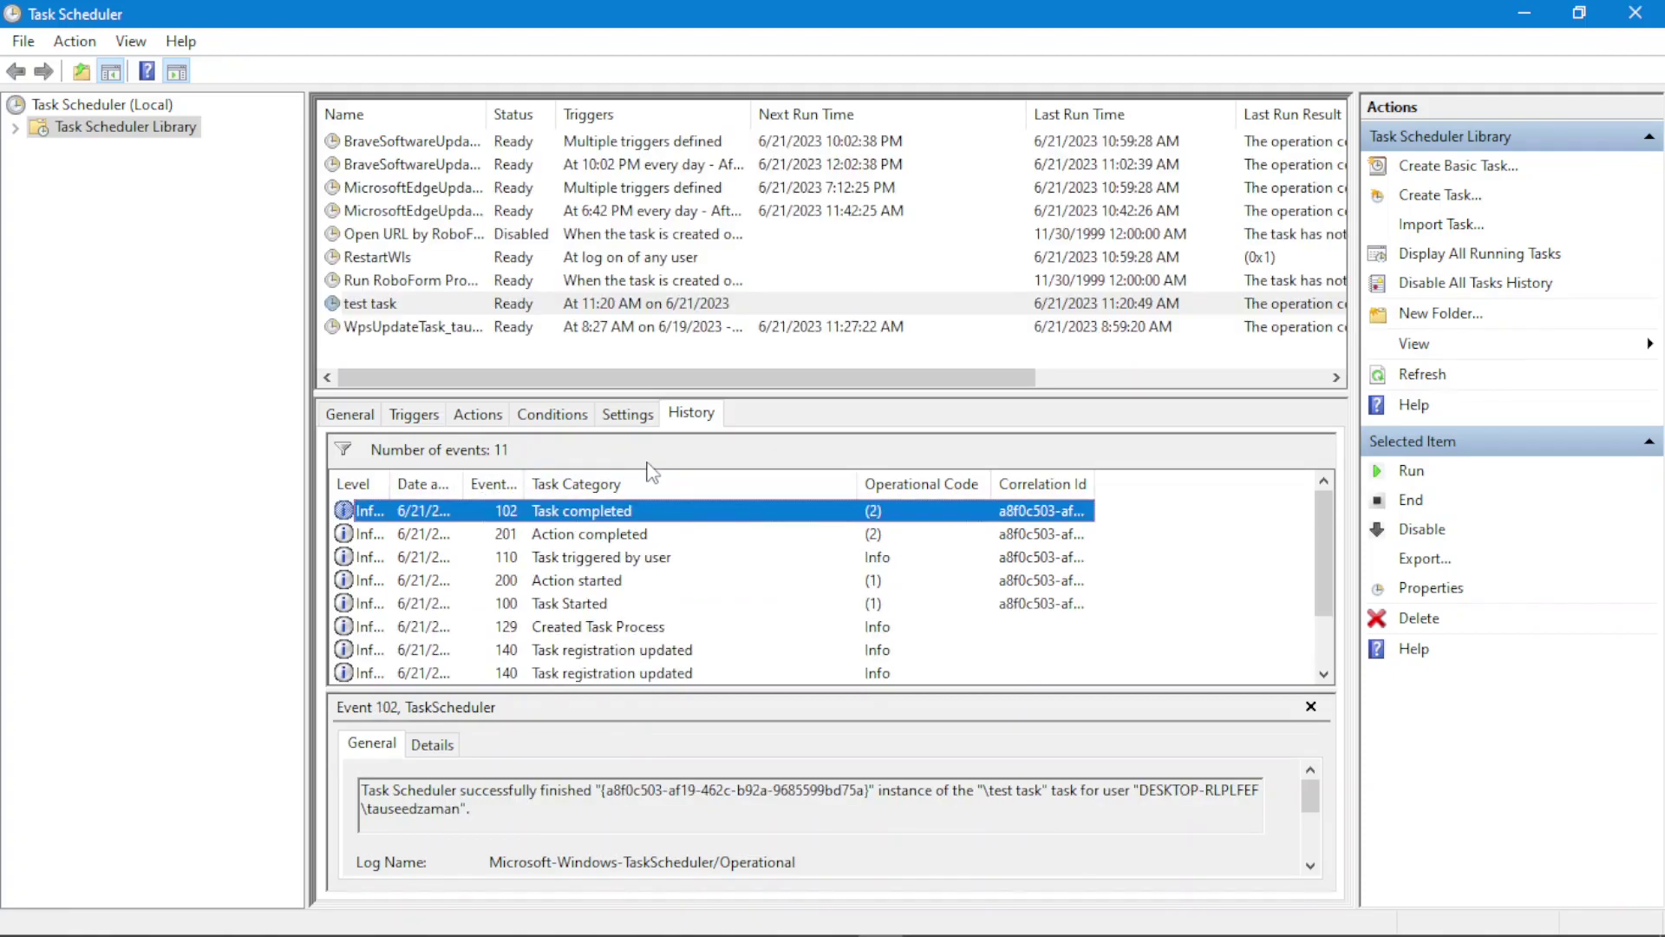
- Switch to Windows PowerShell, clear the screen and list the contents of C:\yt\ps1 with ls
key(alt+Tab)
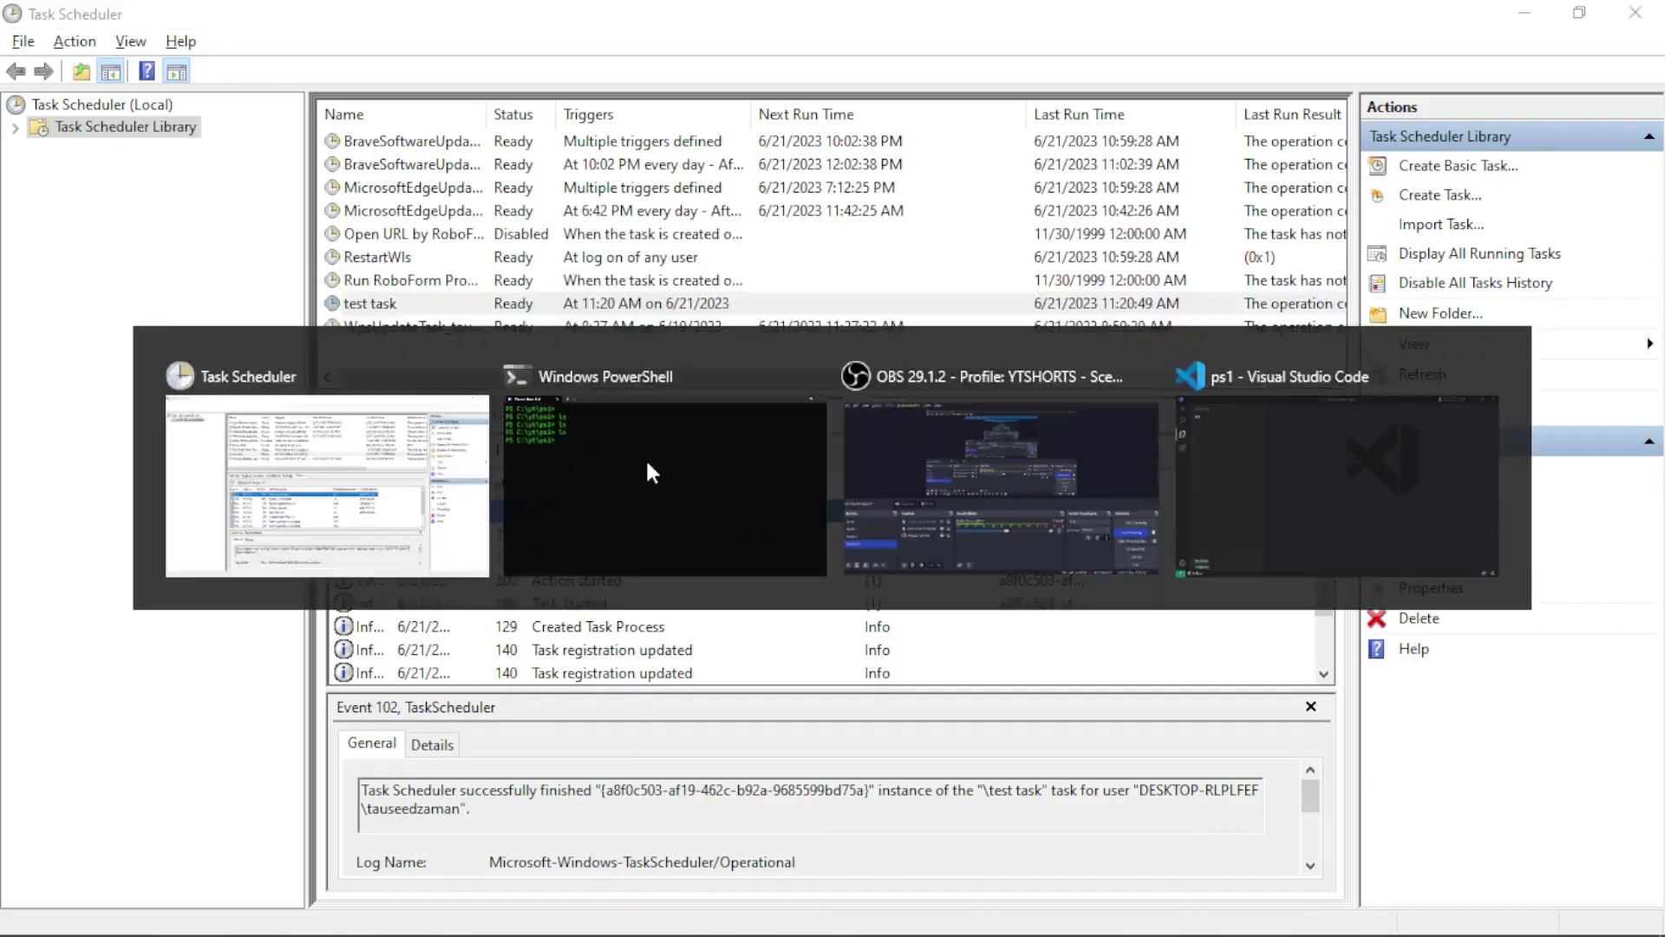
text(ld)
key(Return)
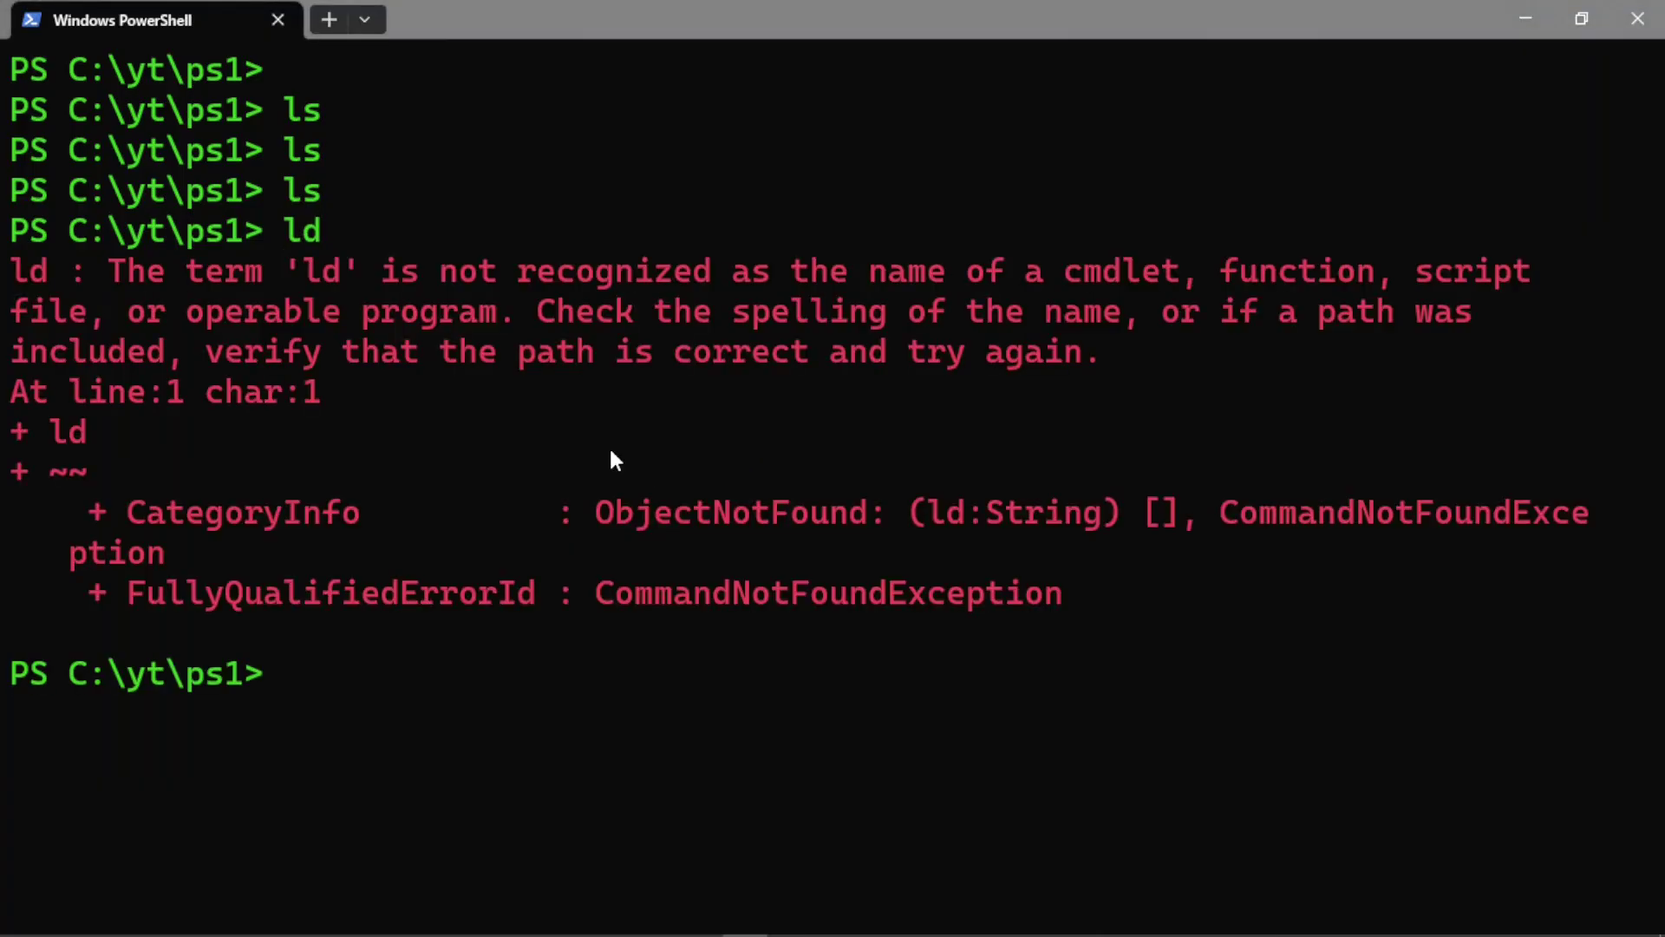
text(cls)
key(Return)
key(Return)
text(ls)
key(Return)
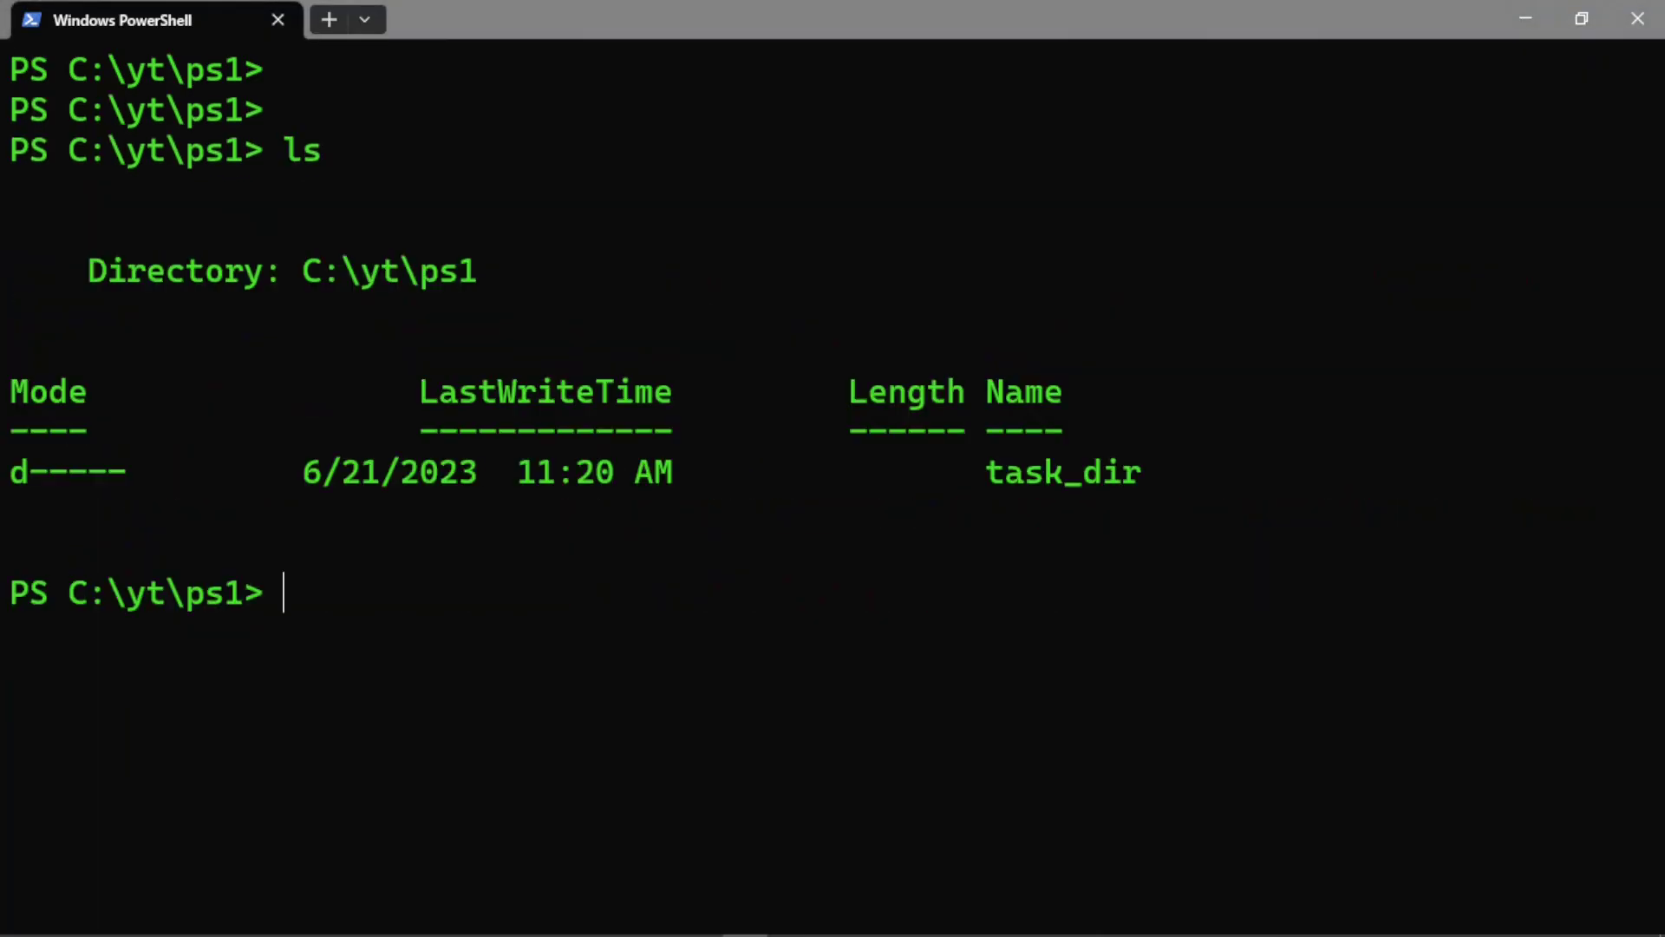
- Try to remove a folder by rerunning the earlier command rm .\test_dir
key(Up)
key(Up)
key(Down)
key(Up)
key(Down)
key(Up)
key(Up)
key(Return)
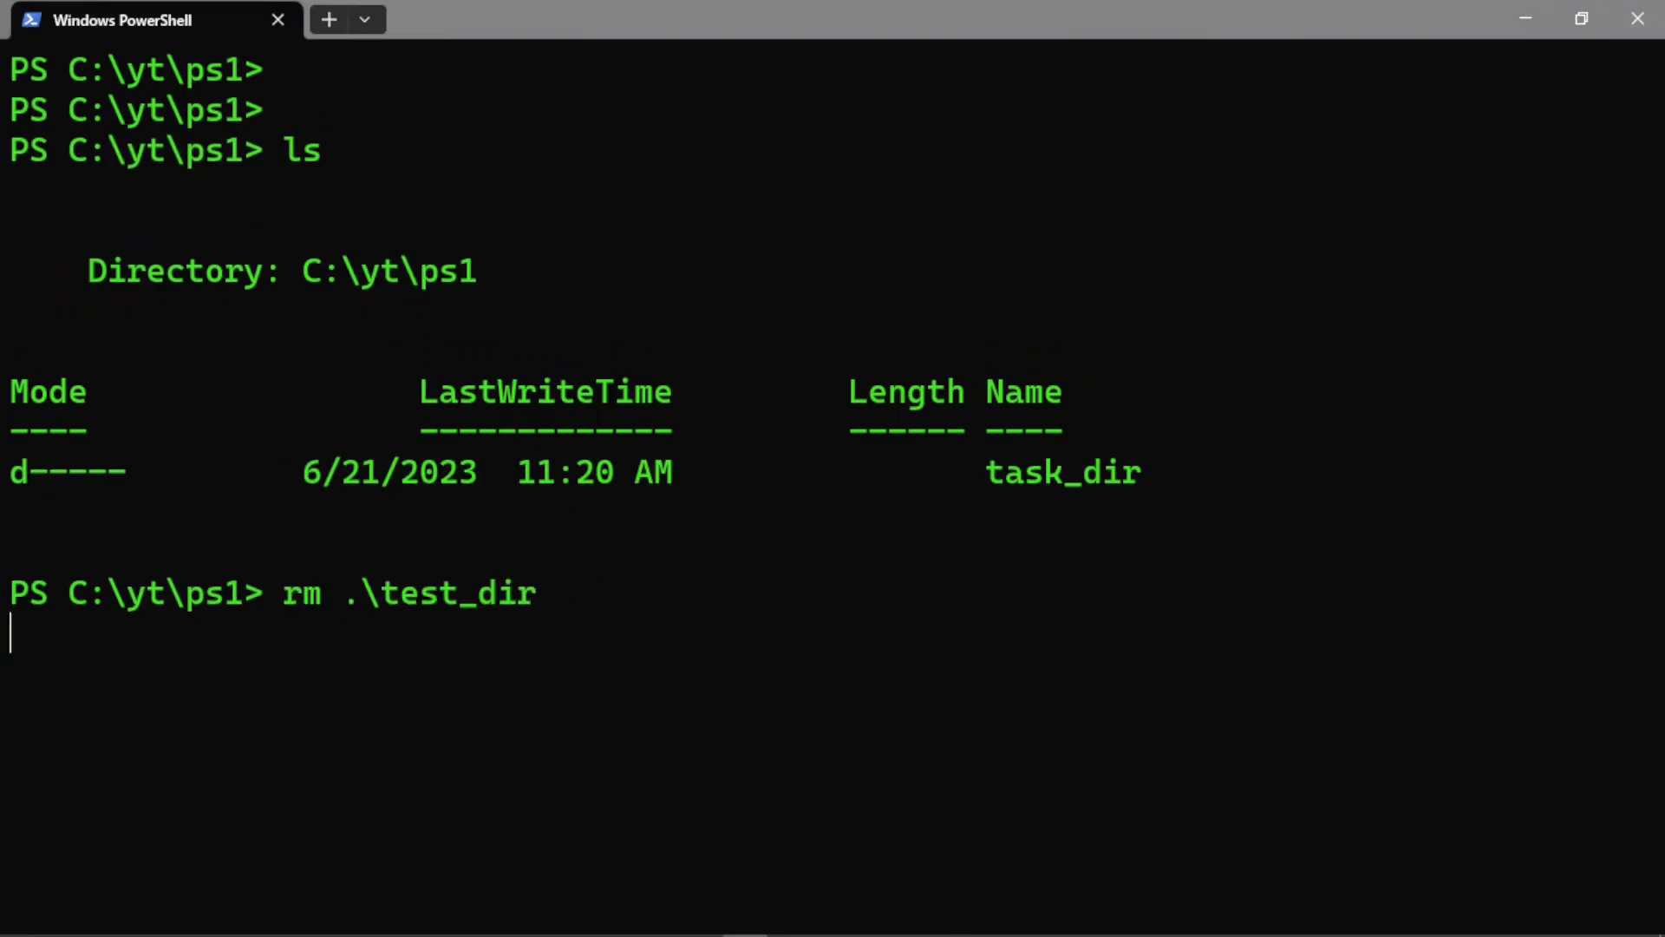
- Remove the task_dir folder from C:\yt\ps1 with rm .\task_dir
key(Up)
key(BackSpace)
key(BackSpace)
key(BackSpace)
key(BackSpace)
key(BackSpace)
key(BackSpace)
key(BackSpace)
key(BackSpace)
key(BackSpace)
key(BackSpace)
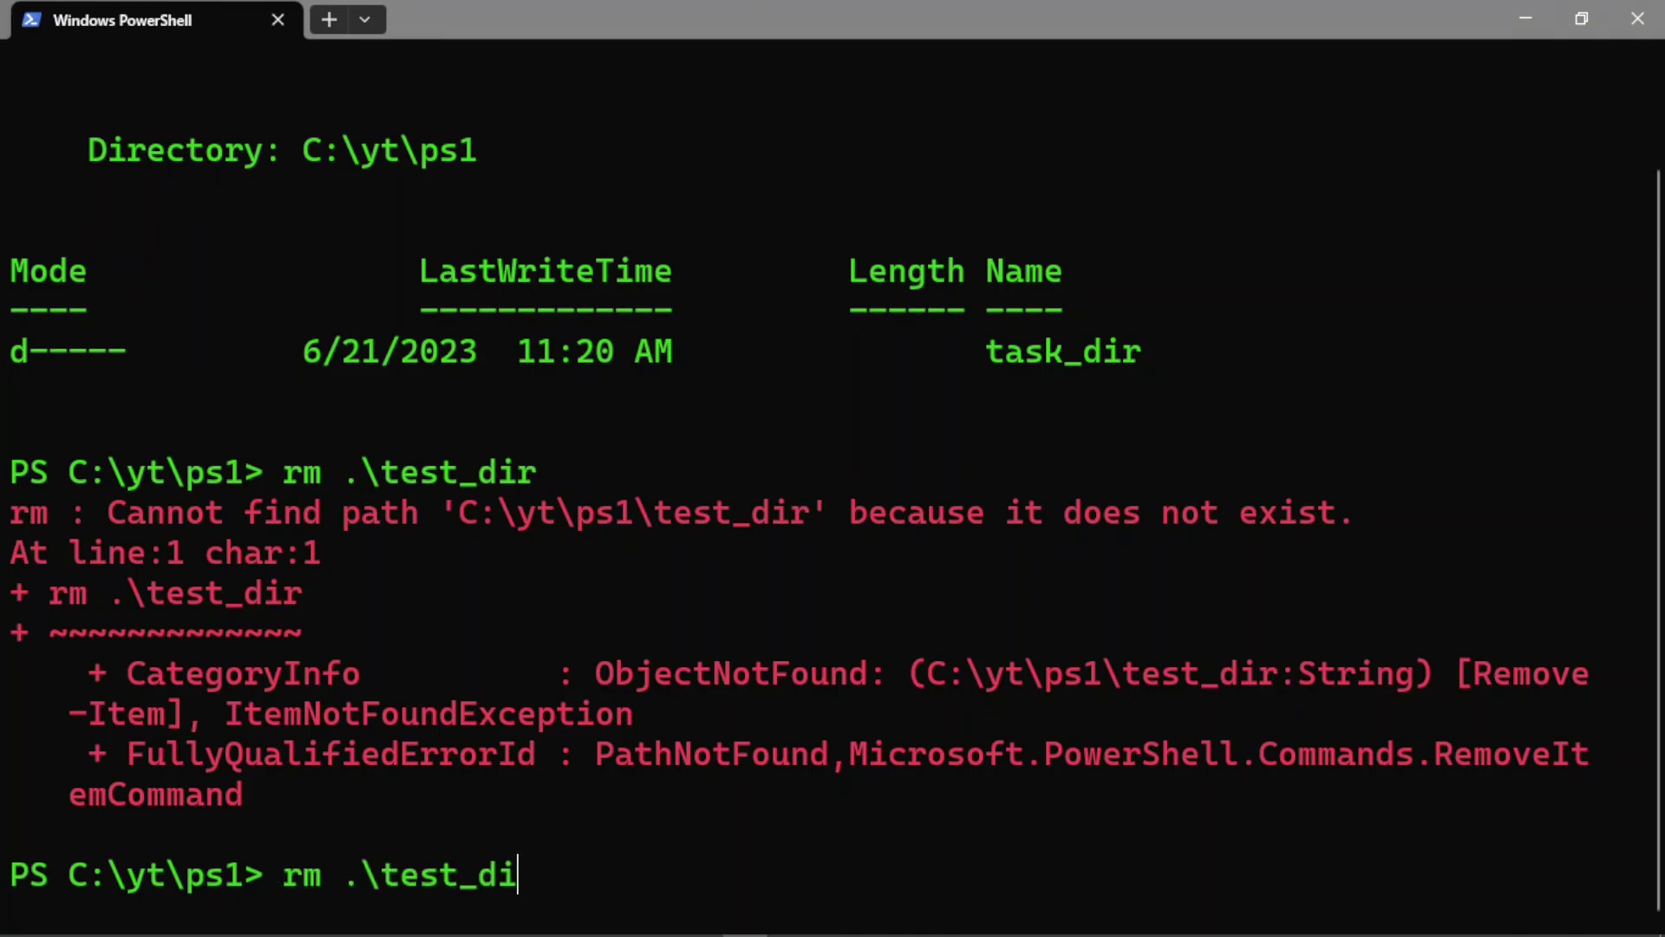
text(.)
key(Tab)
key(Return)
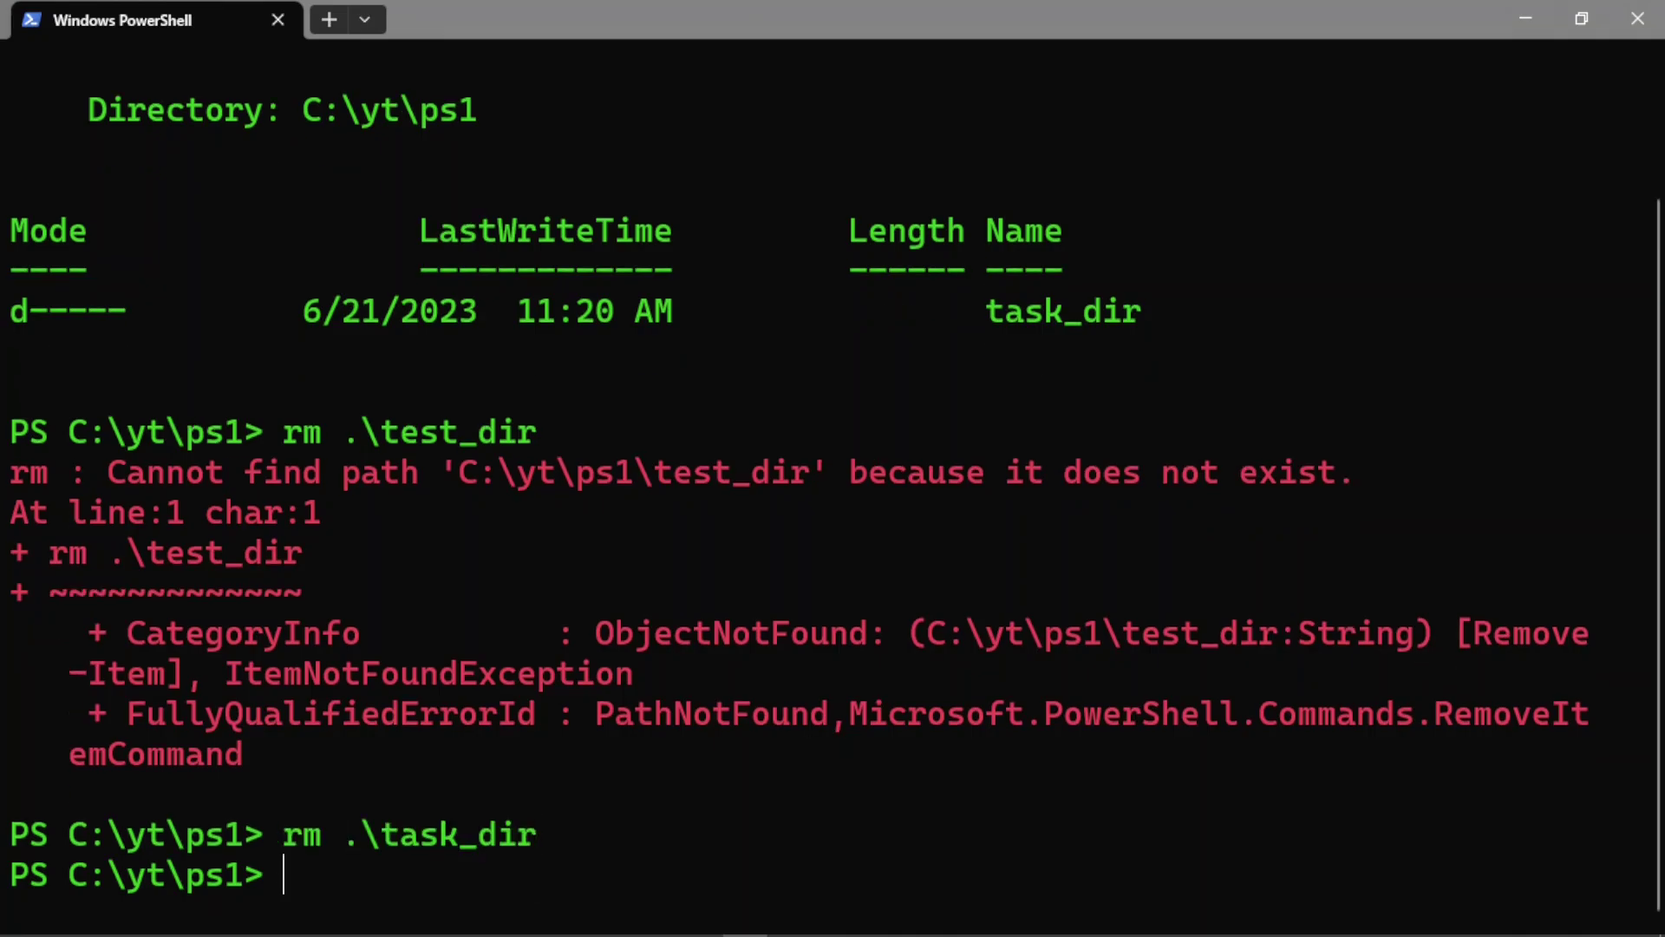
- Clear the PowerShell screen, list C:\yt\ps1 again with ls, and return to Task Scheduler
text(cl)
key(Return)
key(Return)
key(Return)
text(cls)
key(Return)
key(Return)
key(Return)
text(ls)
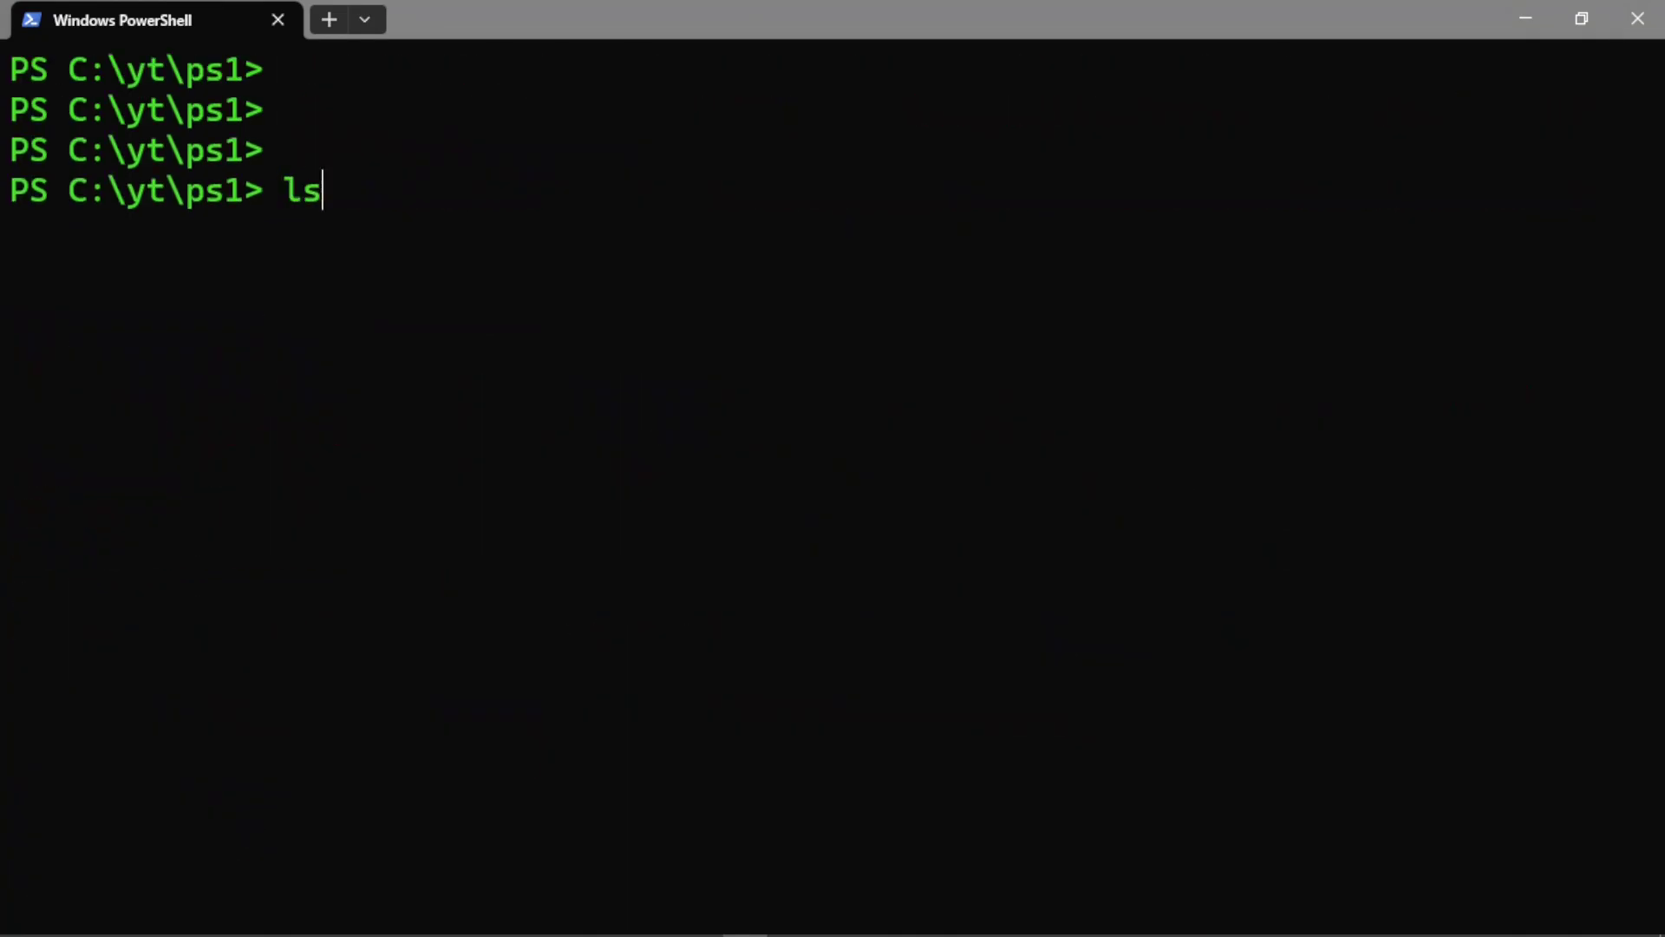
key(Return)
key(alt+Tab)
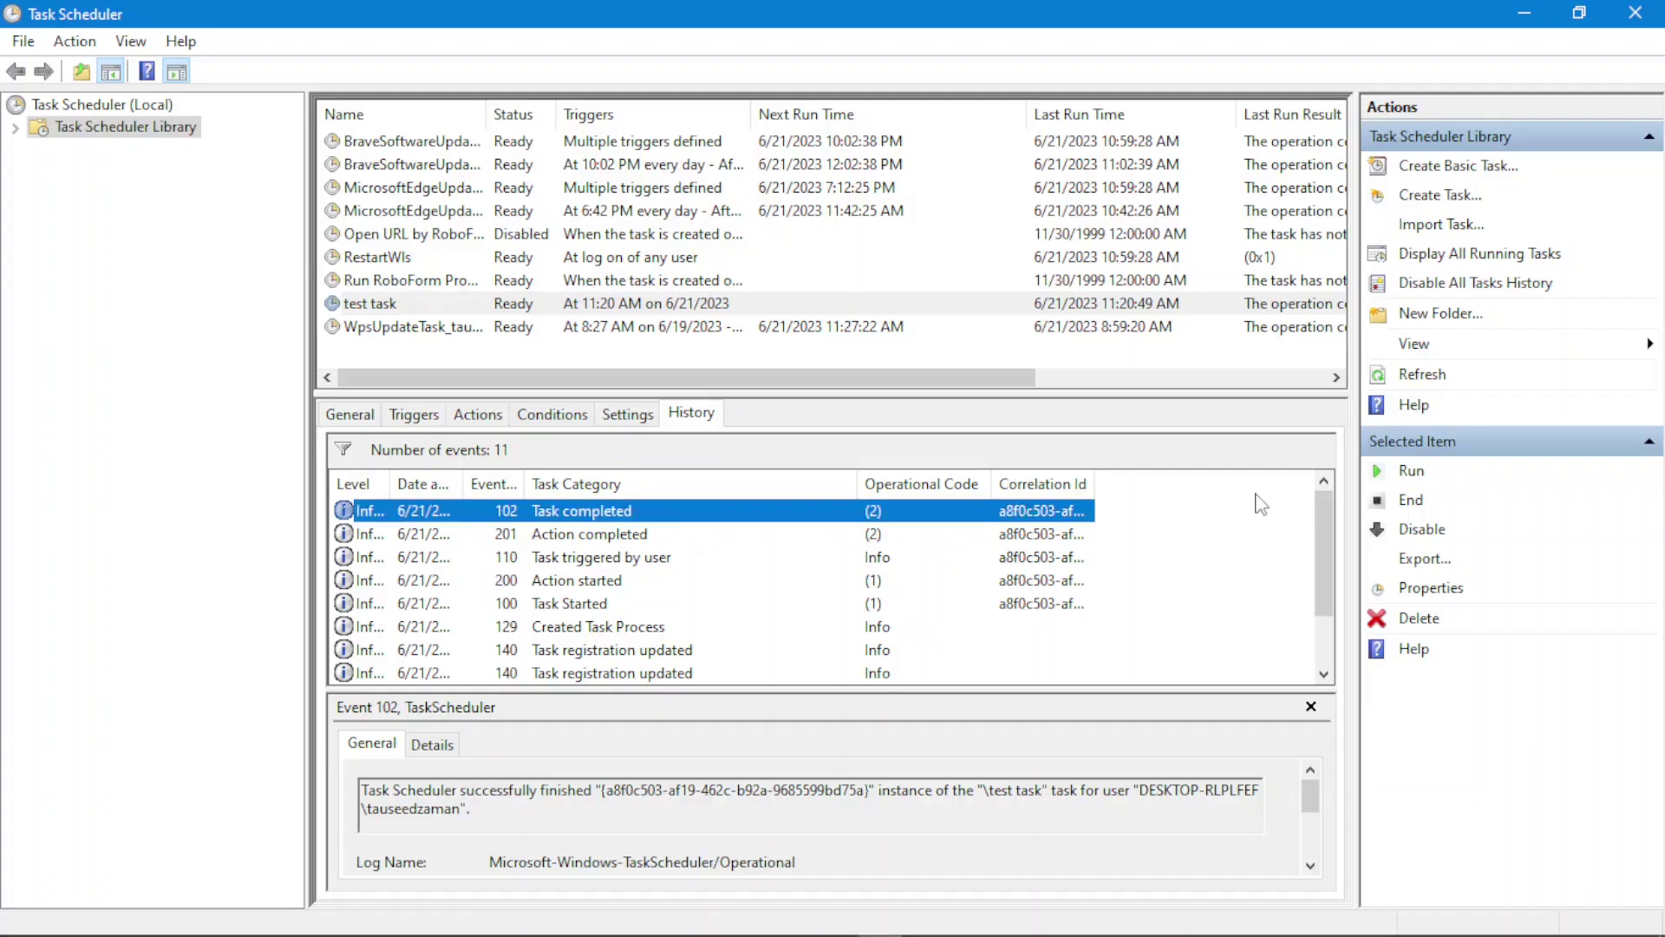
- Inspect test task's history by widening the Event ID, Date and Time, and Task Category columns
click(755, 304)
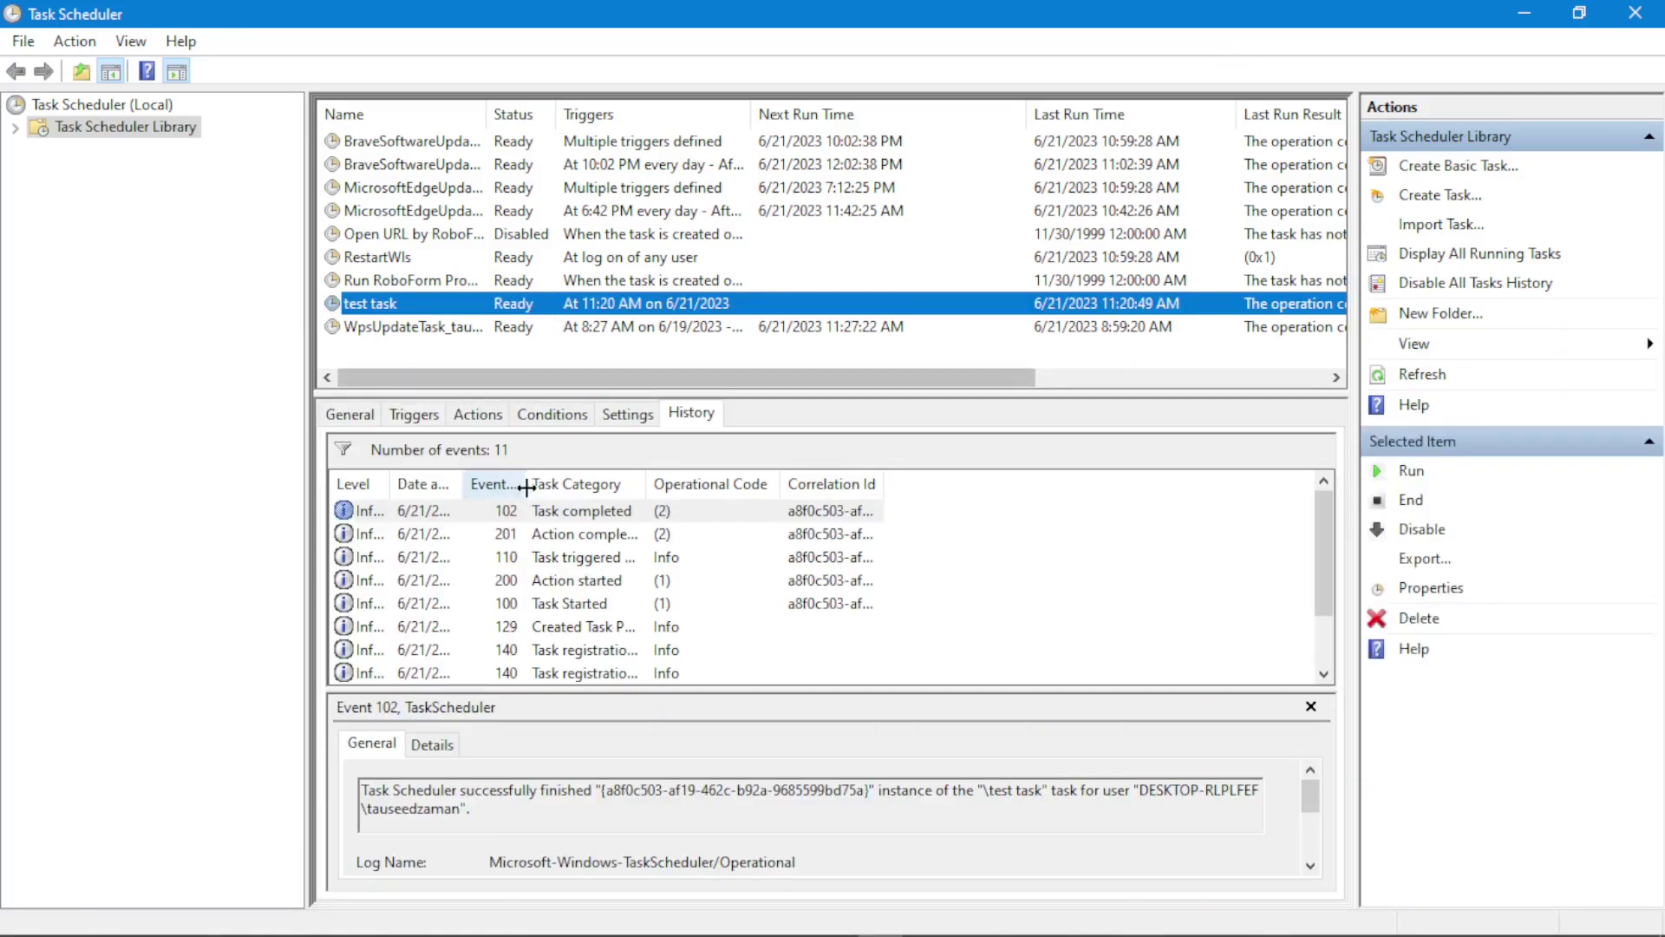
drag(524, 483, 729, 483)
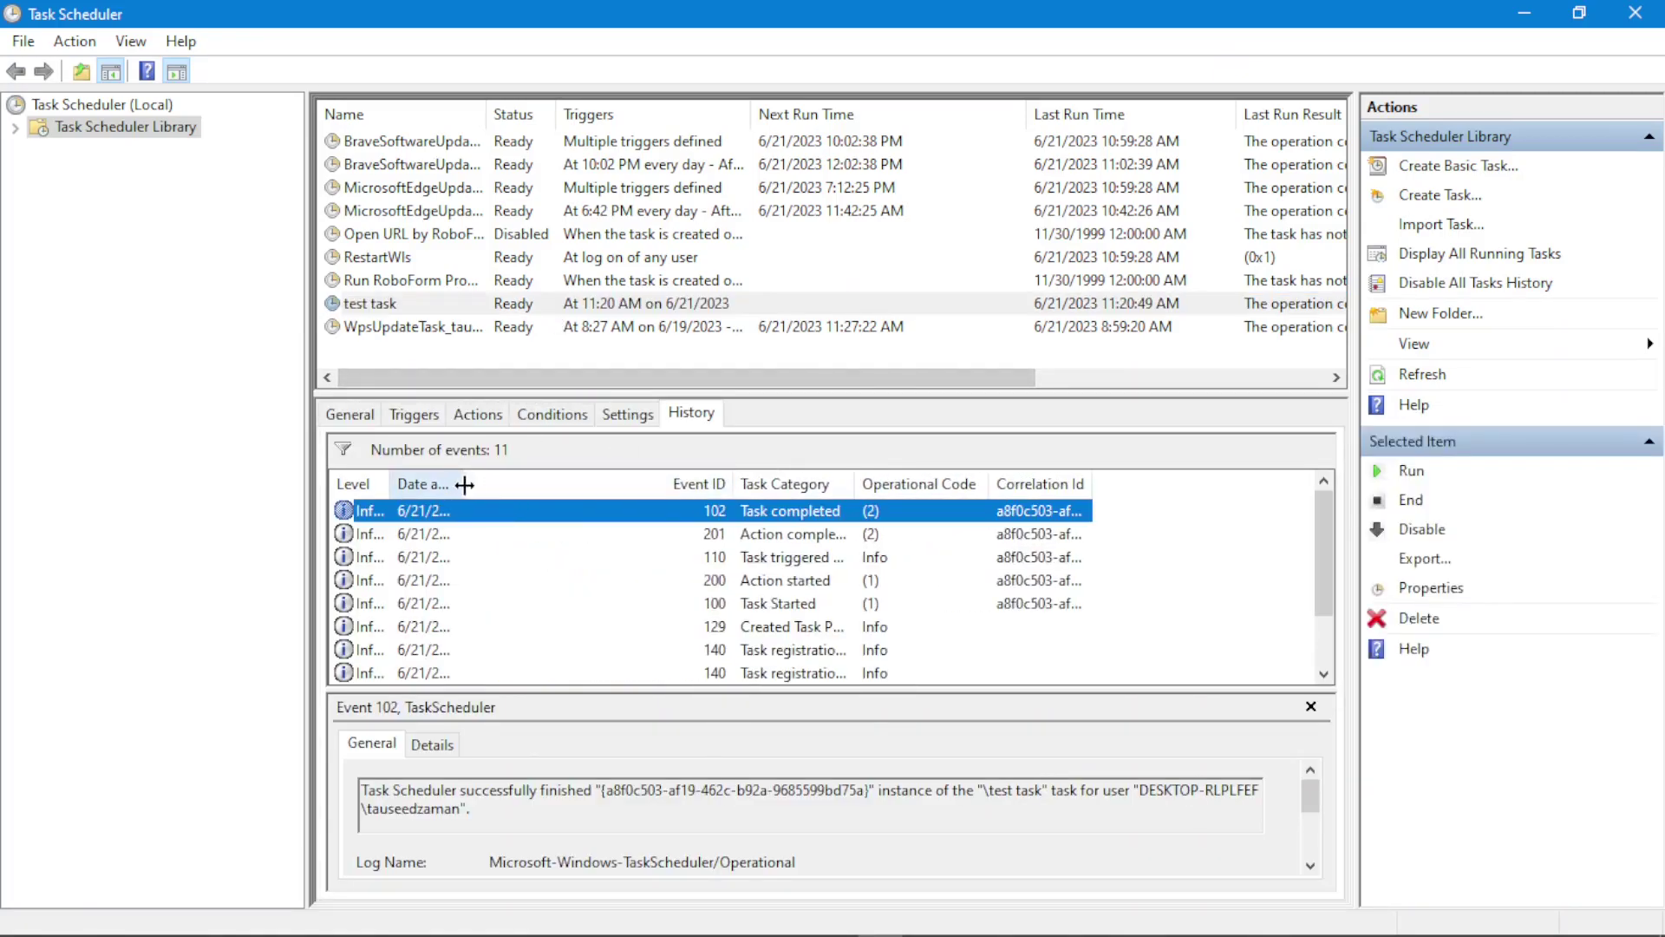
drag(461, 484, 614, 475)
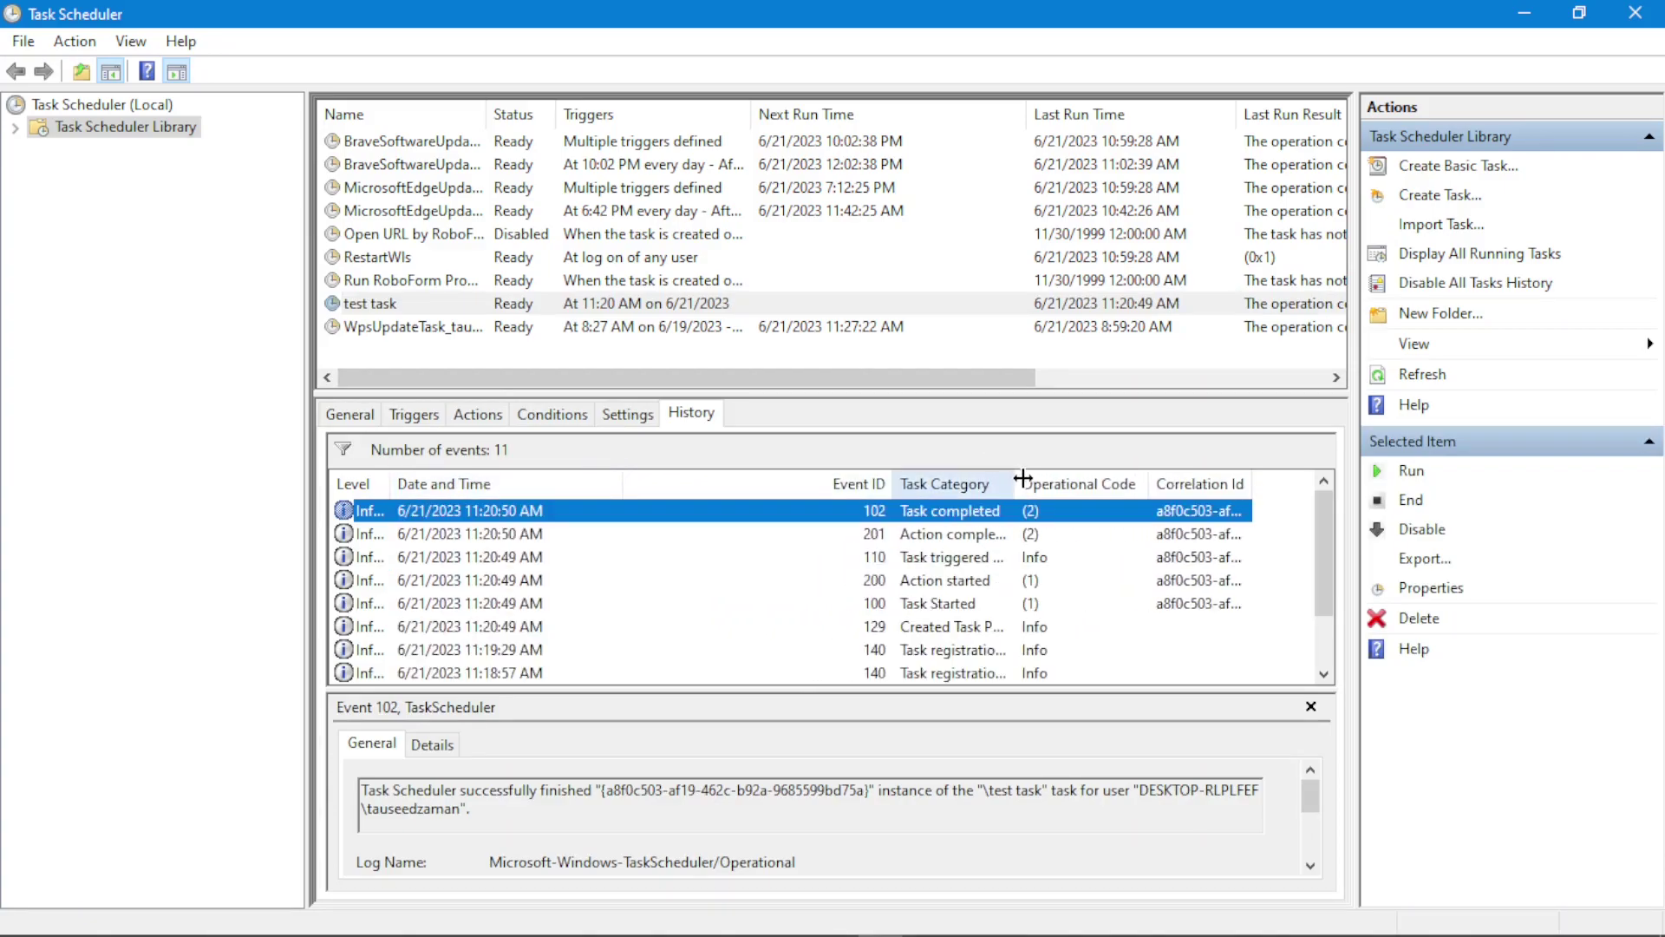
drag(1016, 483, 1110, 486)
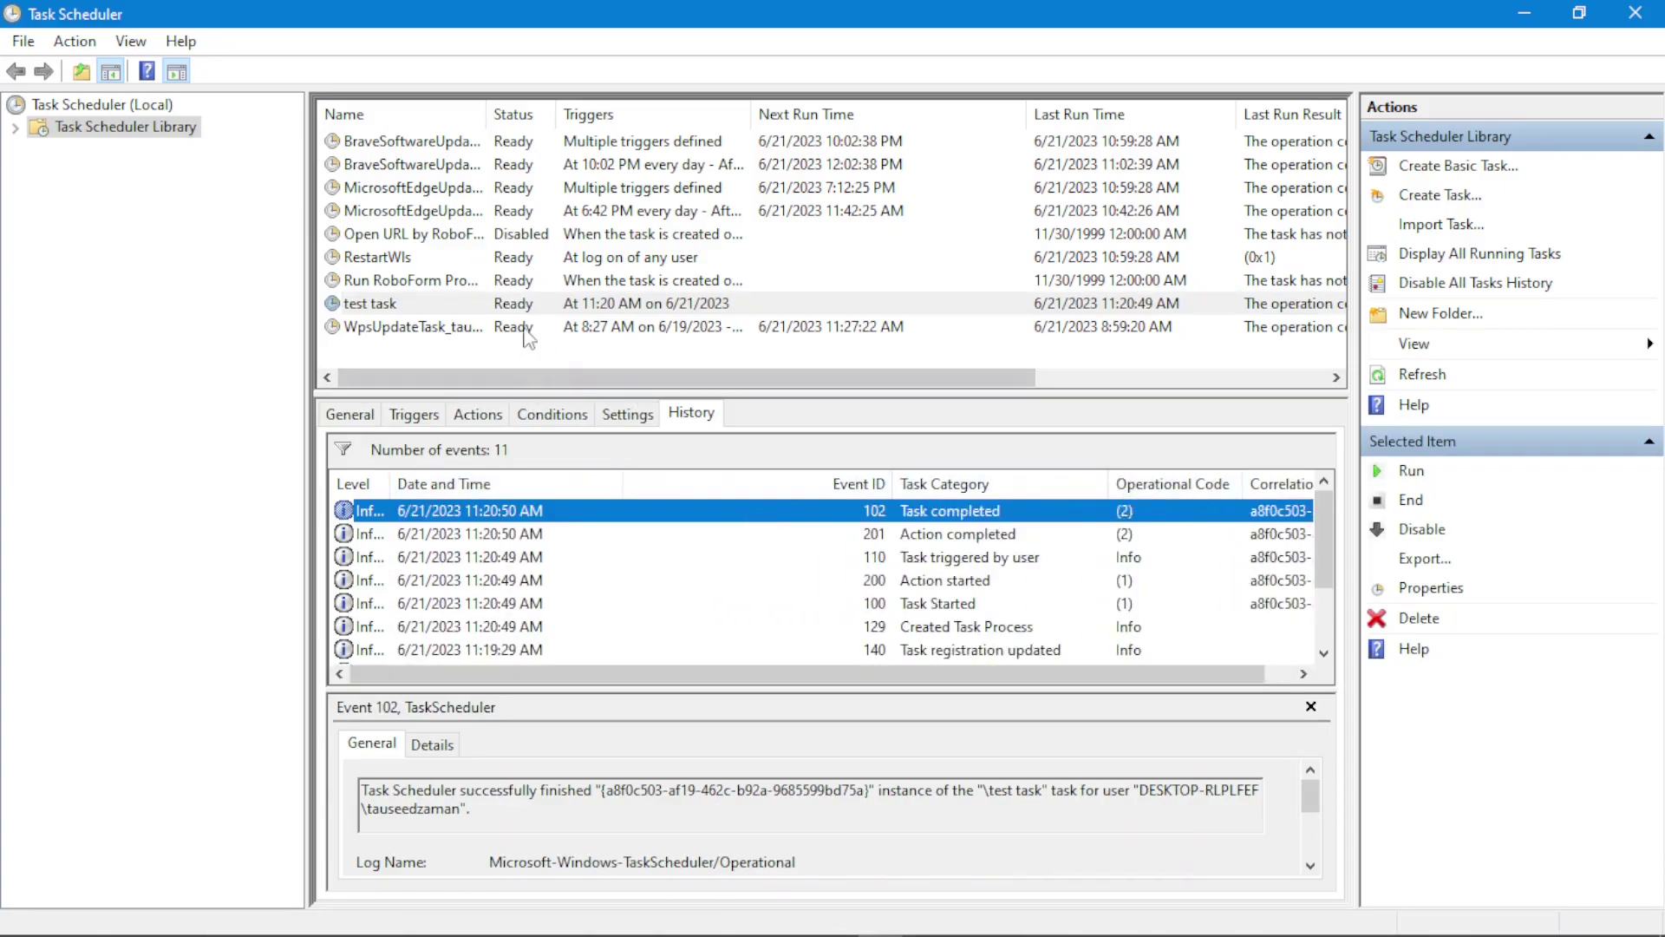
- Turn off "Start the task only if the computer is on AC power" in test task's conditions and save its properties
click(507, 305)
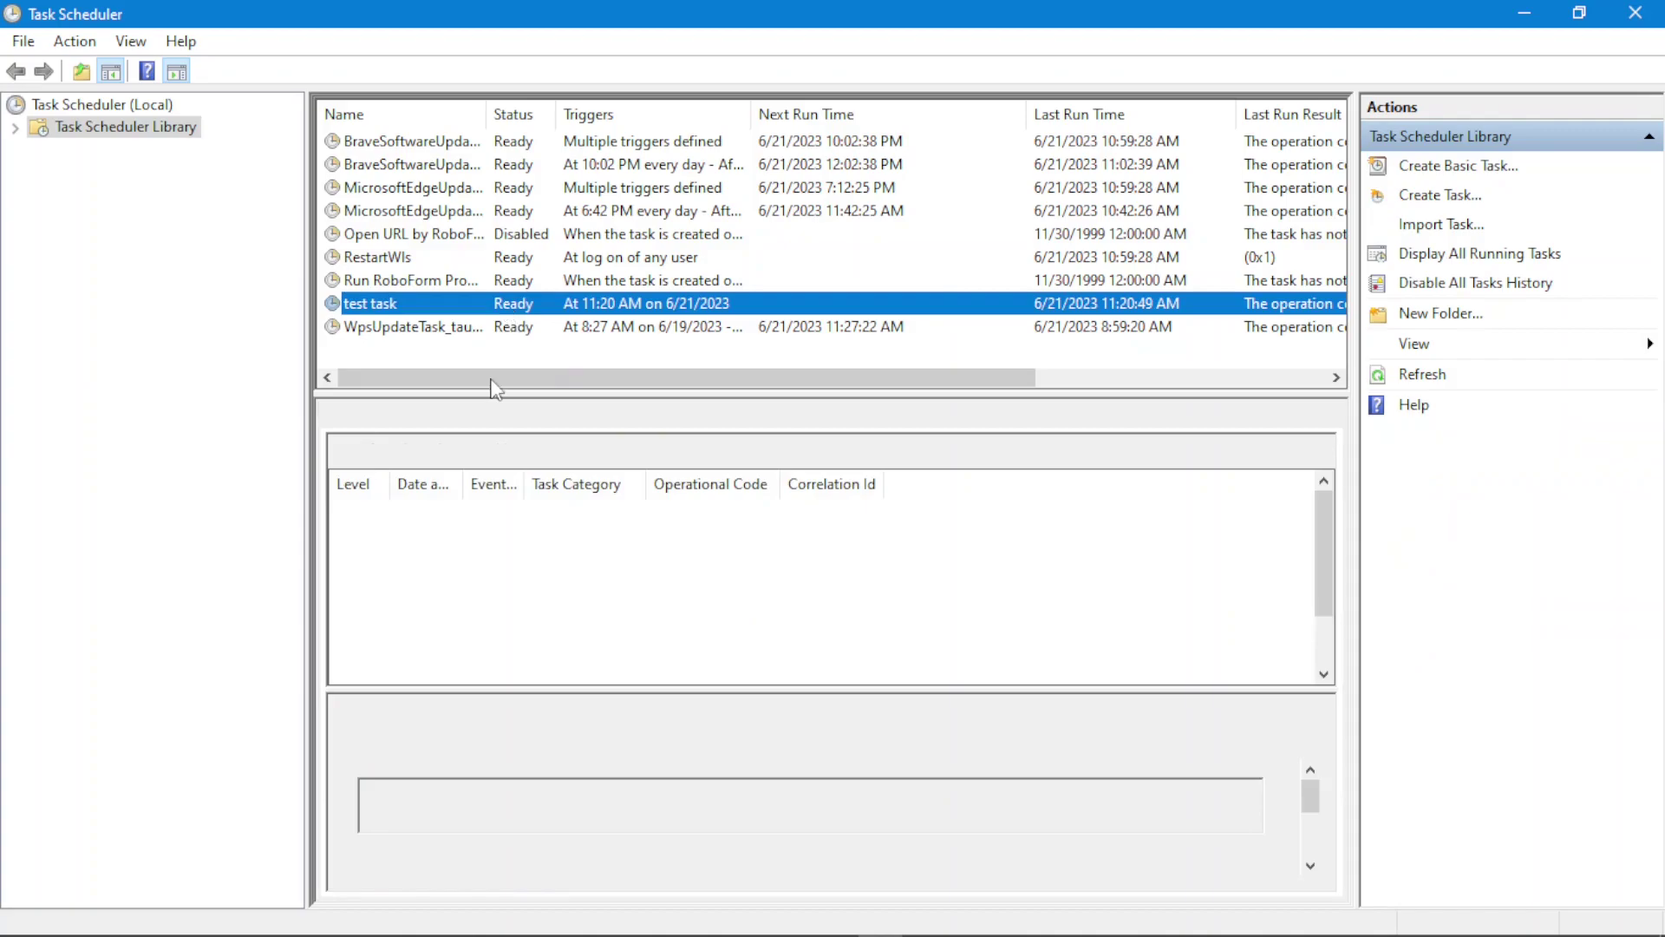
double_click(544, 306)
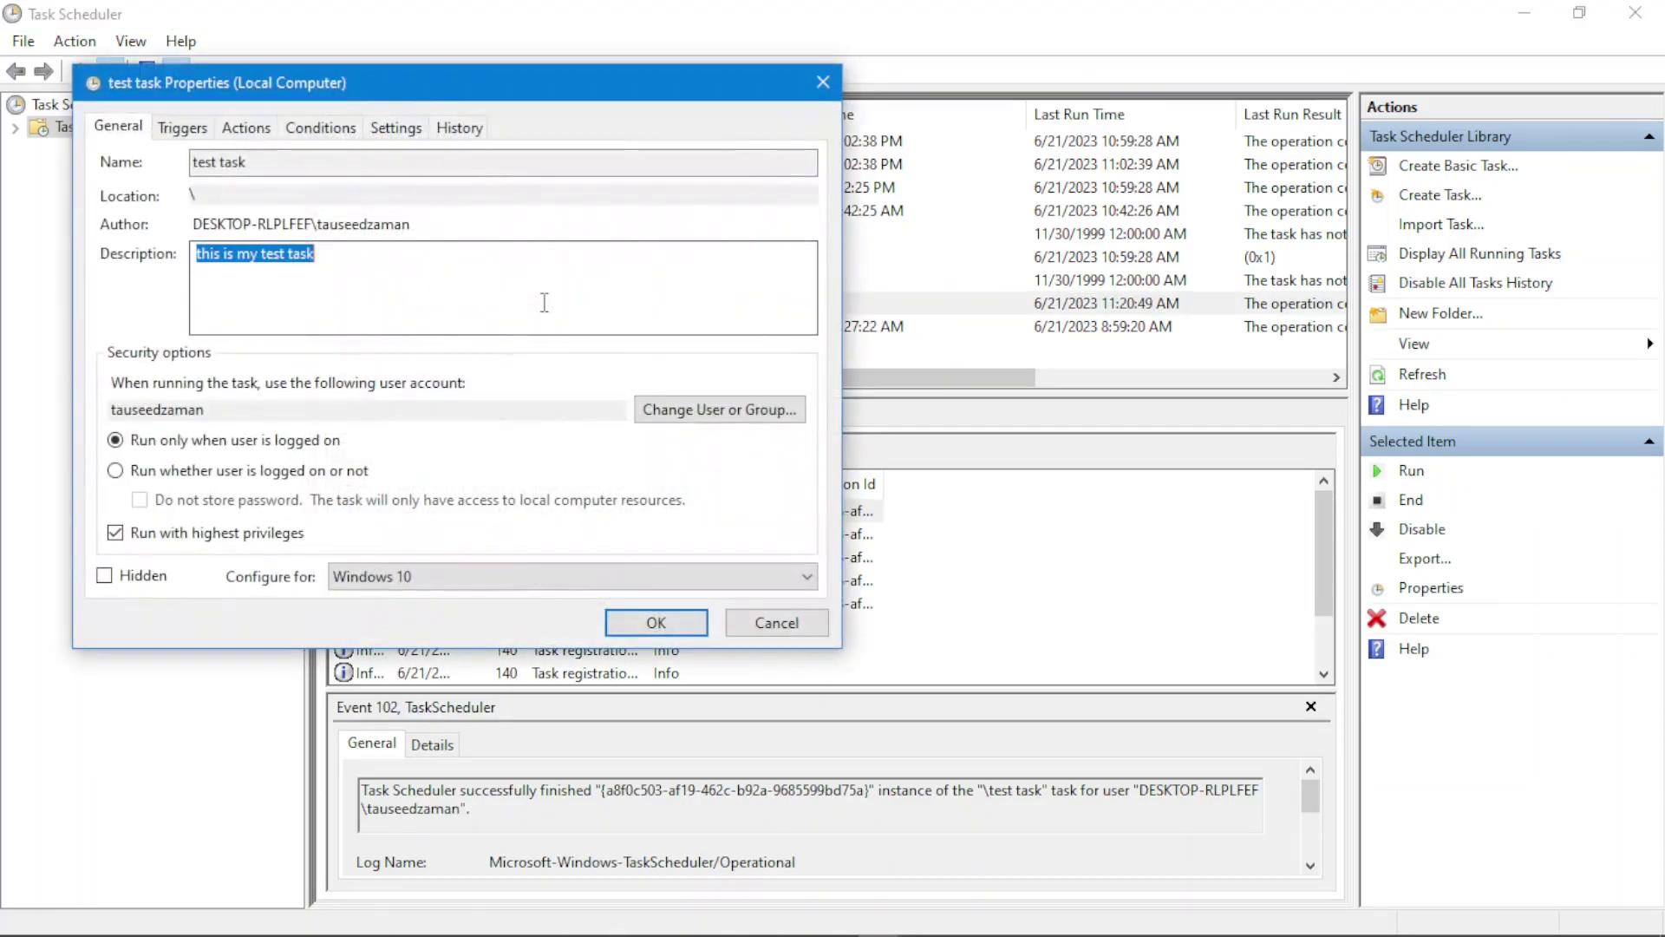
click(545, 302)
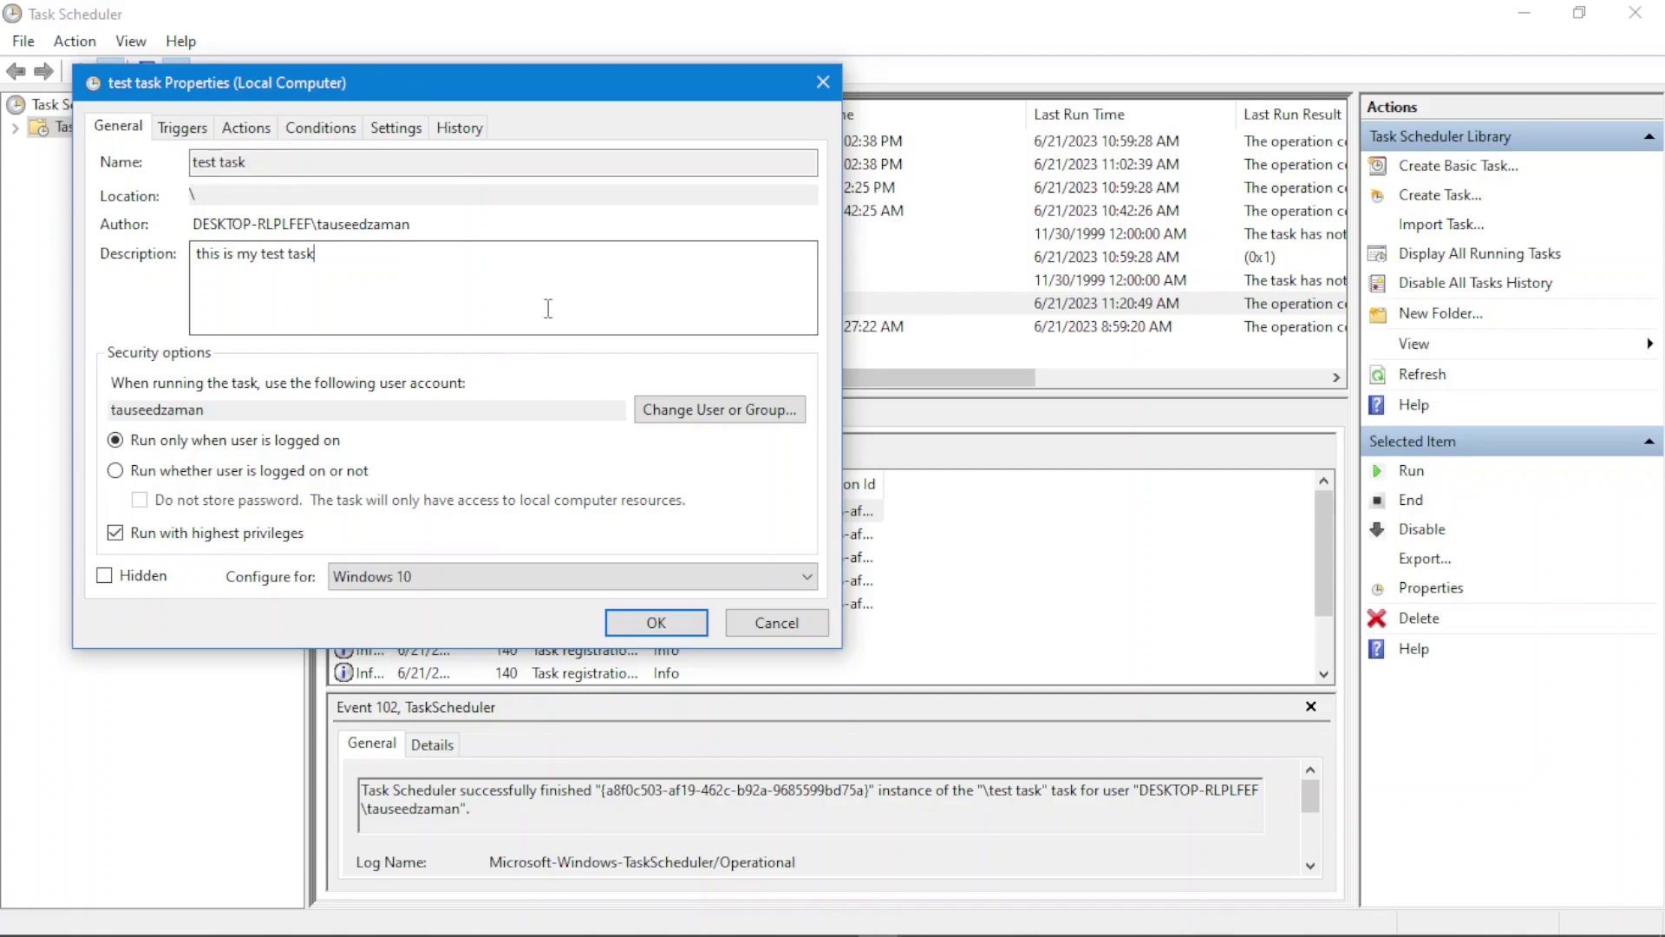
click(317, 130)
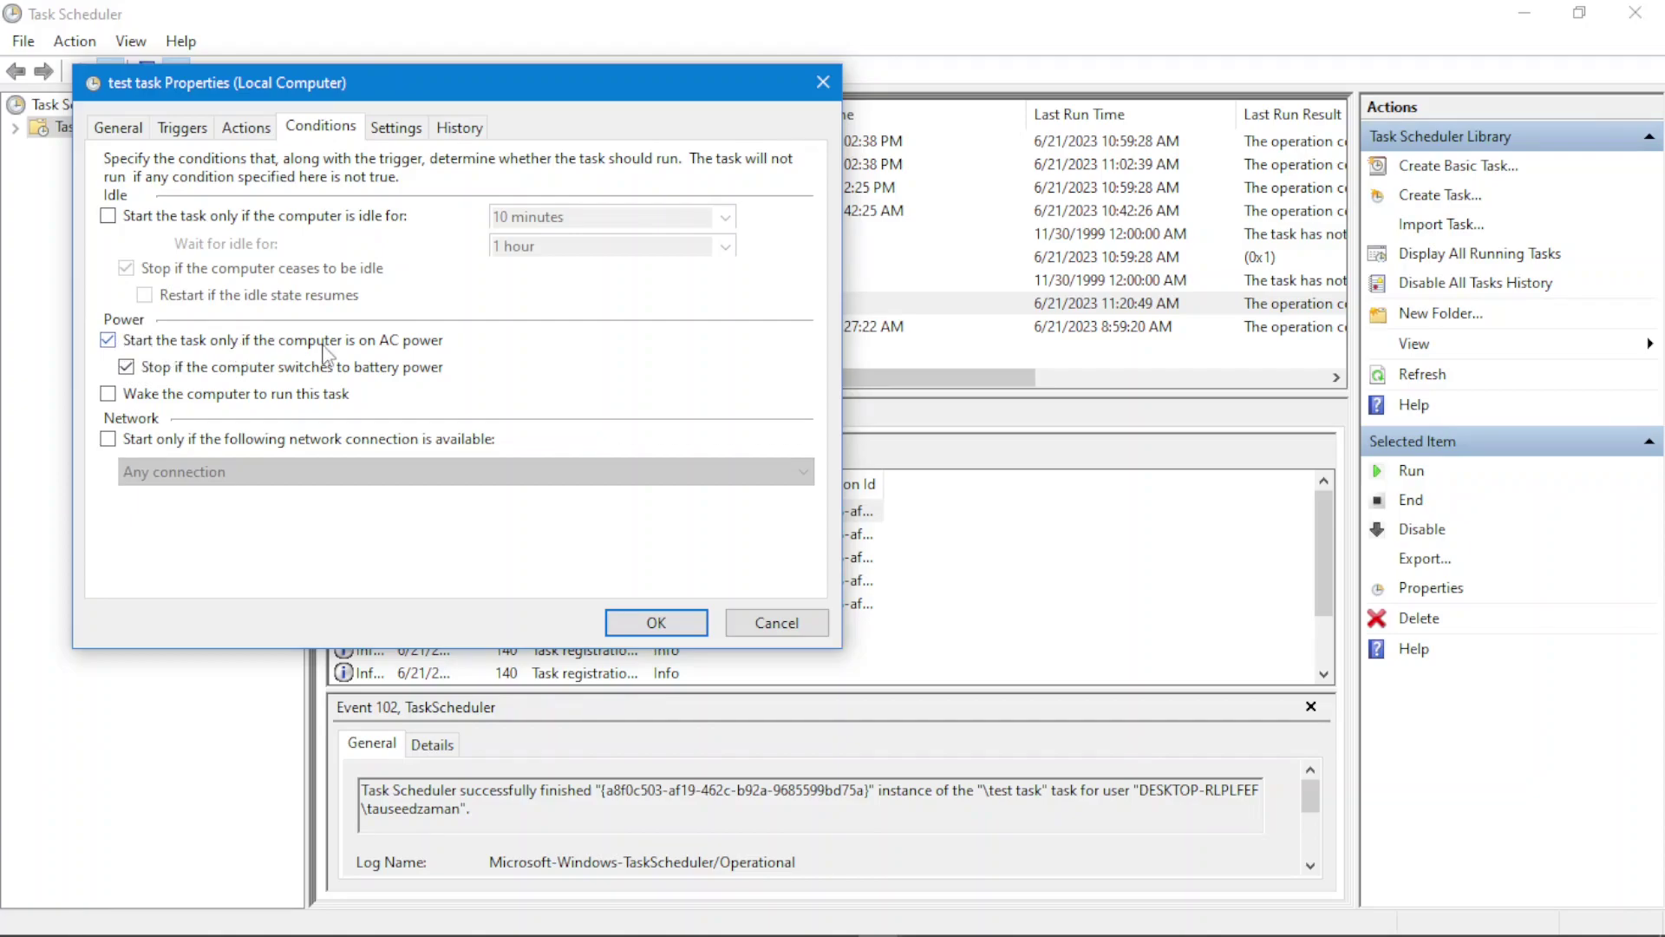
mouse_move(746, 935)
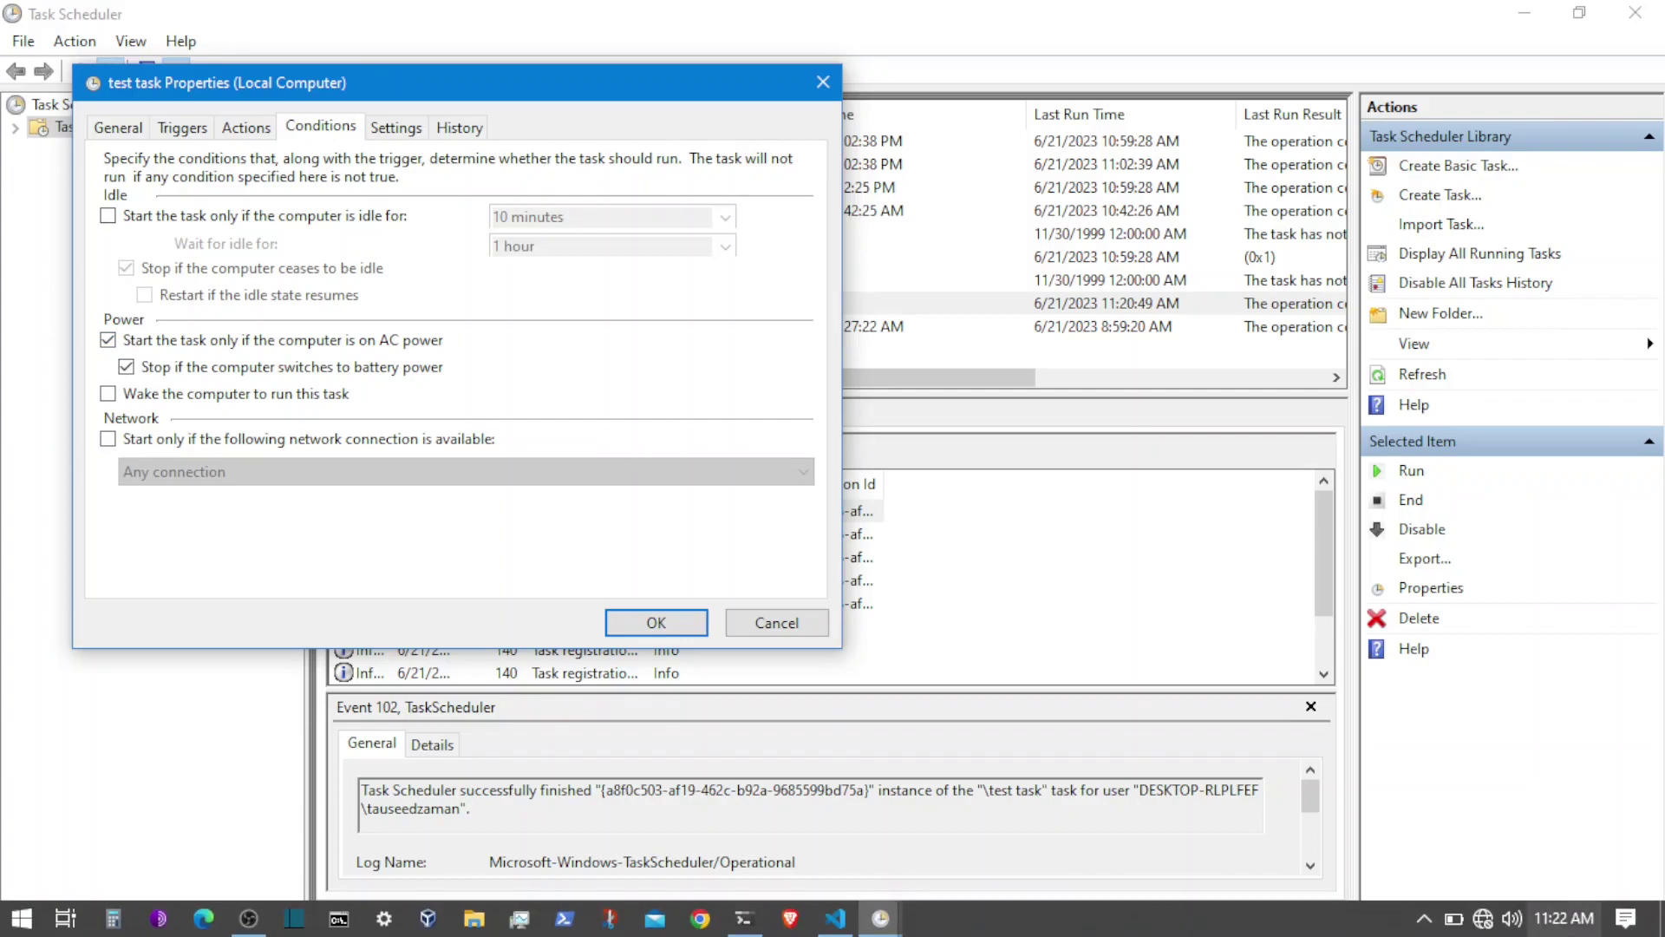
mouse_move(1464, 931)
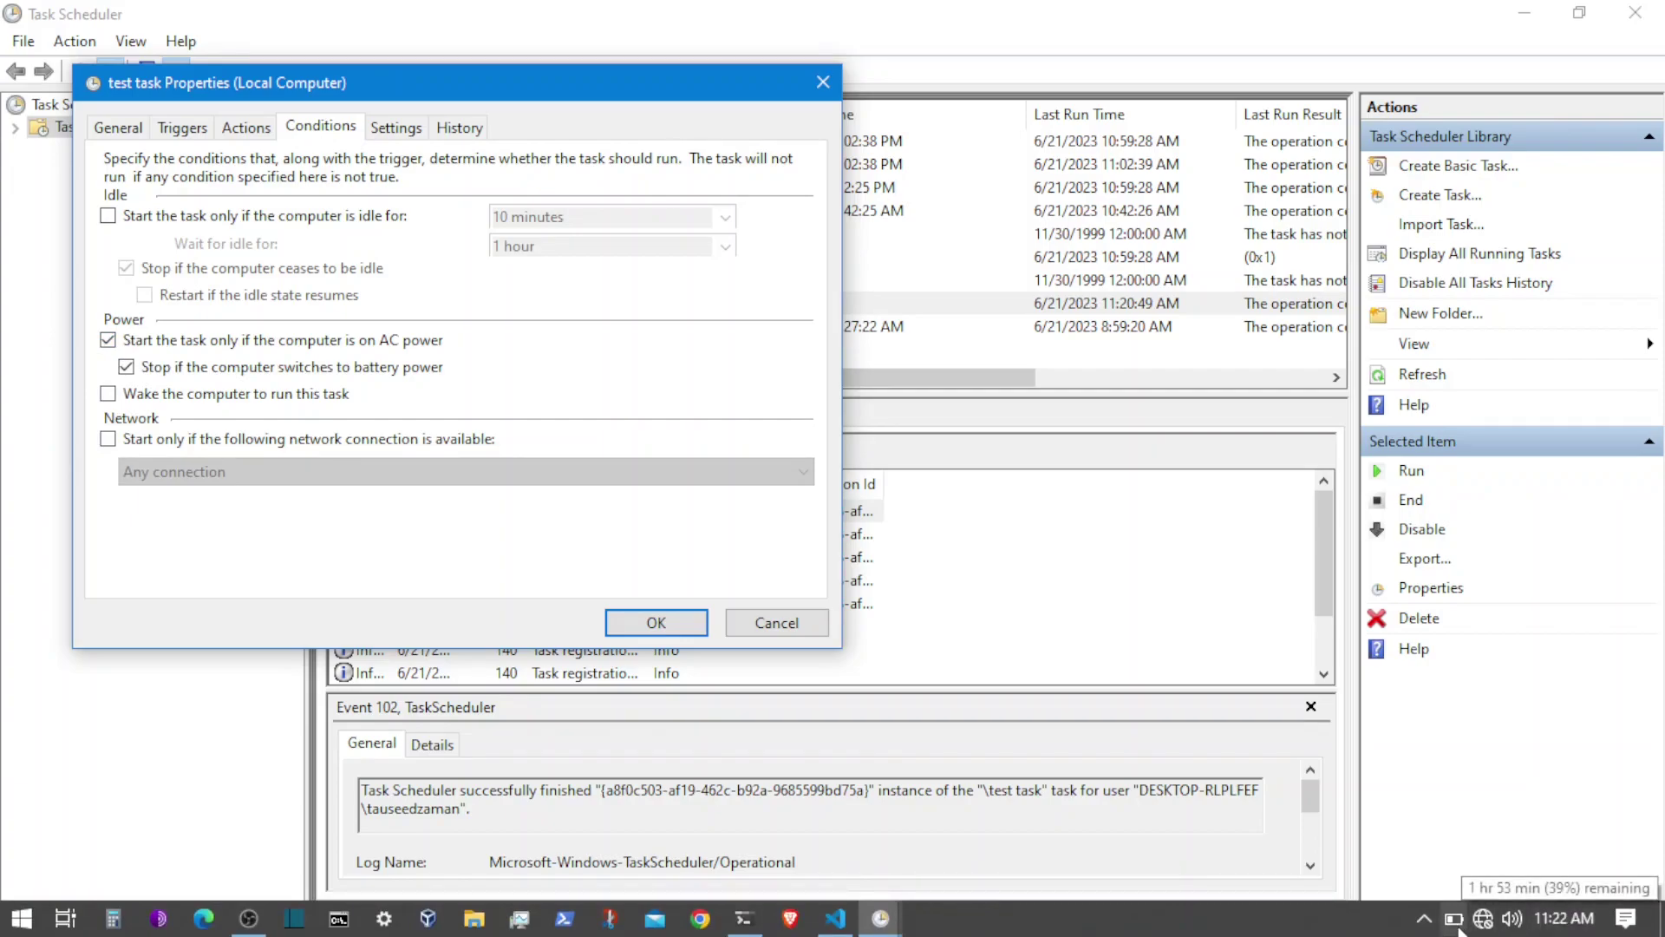
click(108, 340)
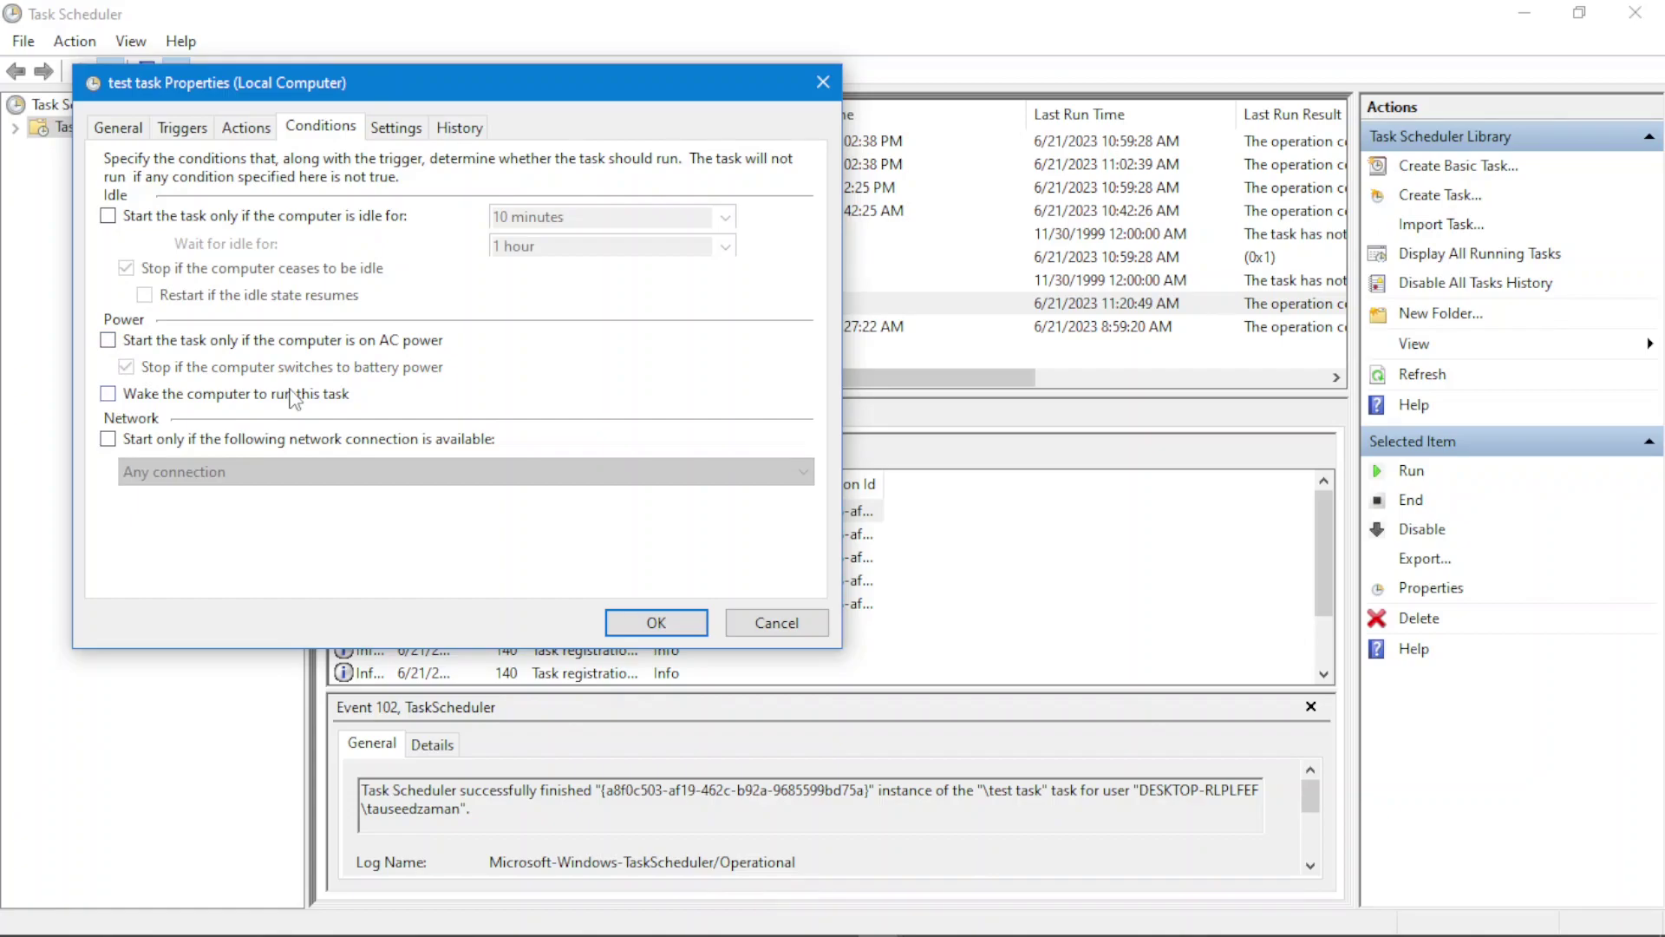
click(656, 623)
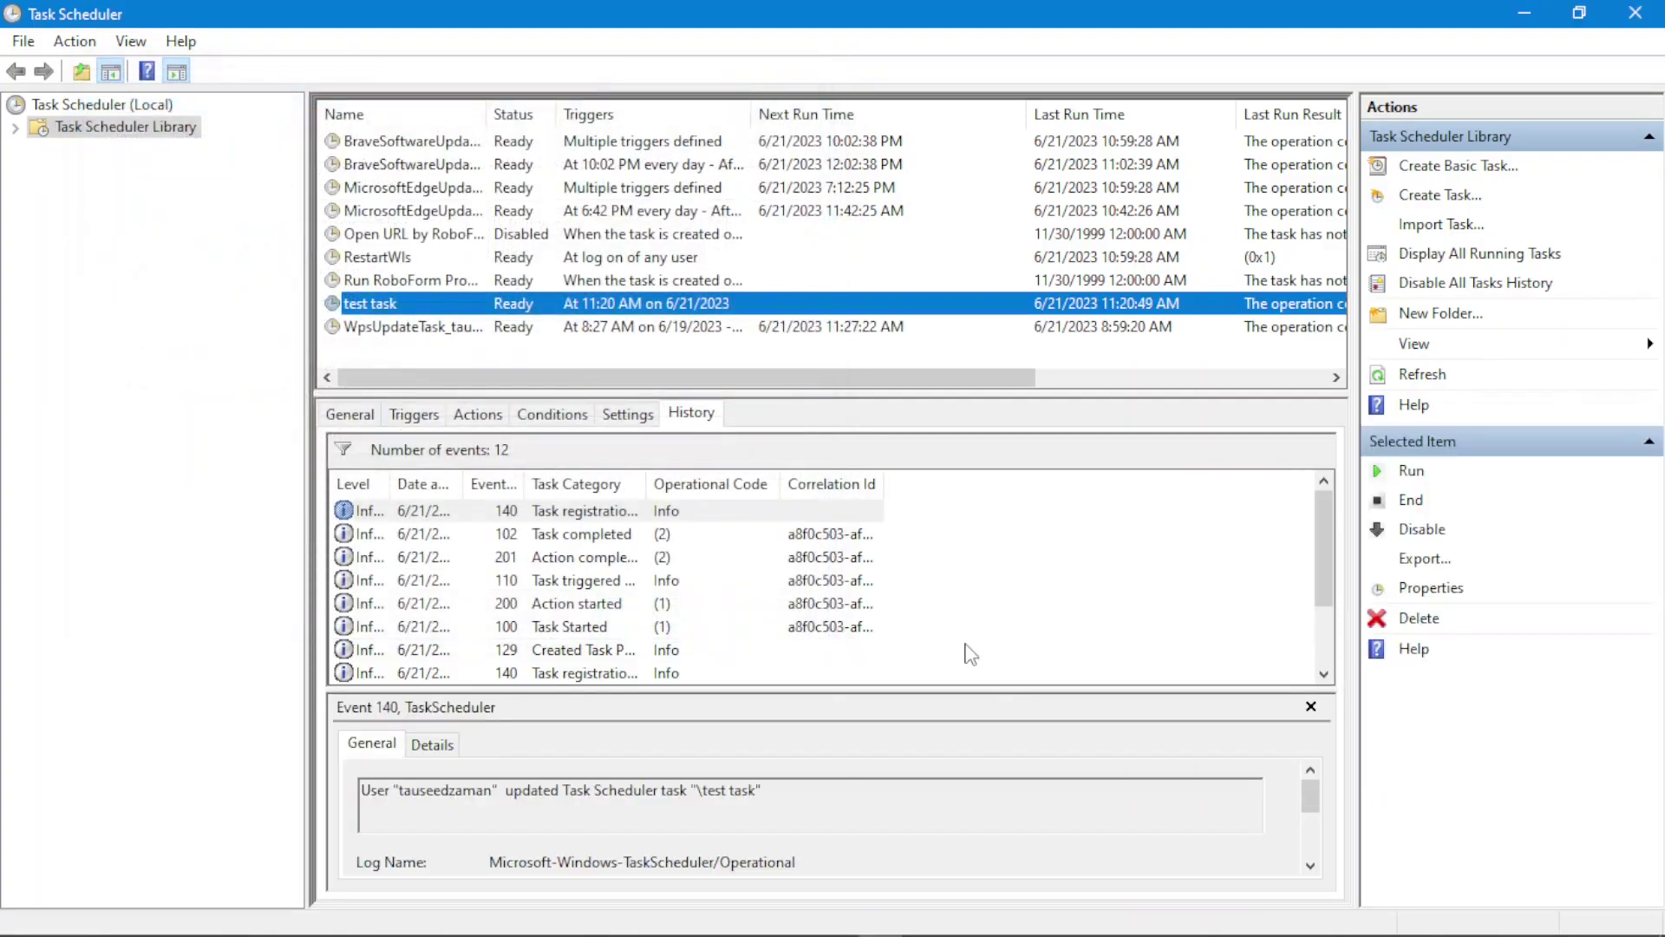
- Reopen test task's properties, review its conditions and trigger, and enable "Run task as soon as possible after a scheduled start is missed"
click(766, 311)
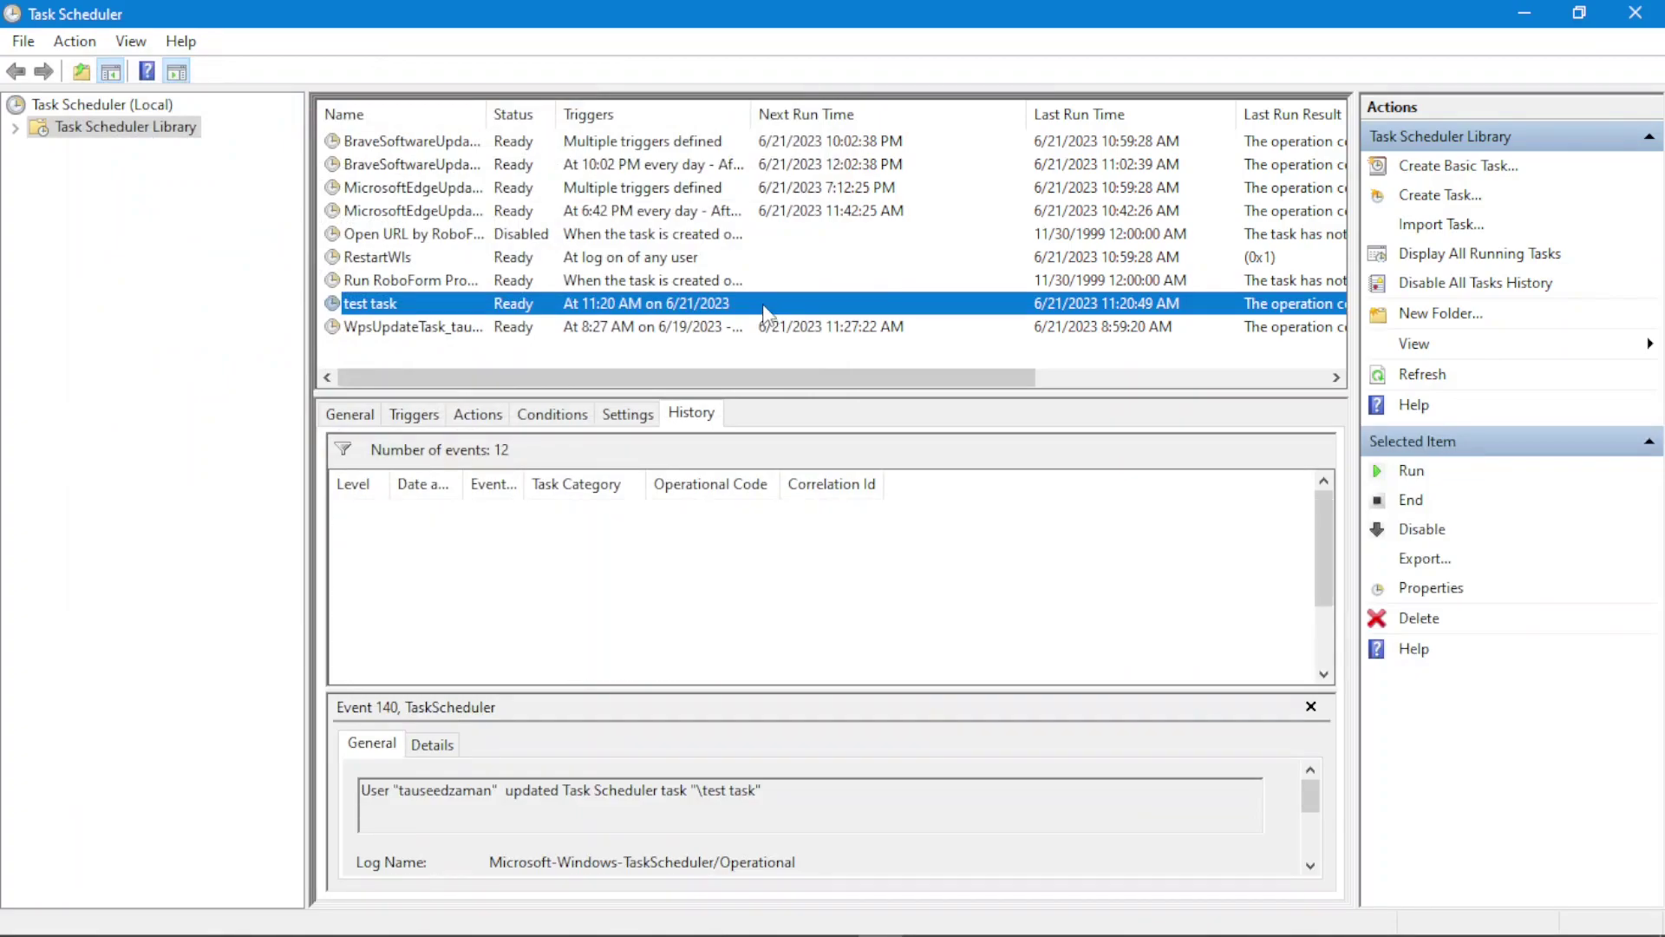
double_click(765, 310)
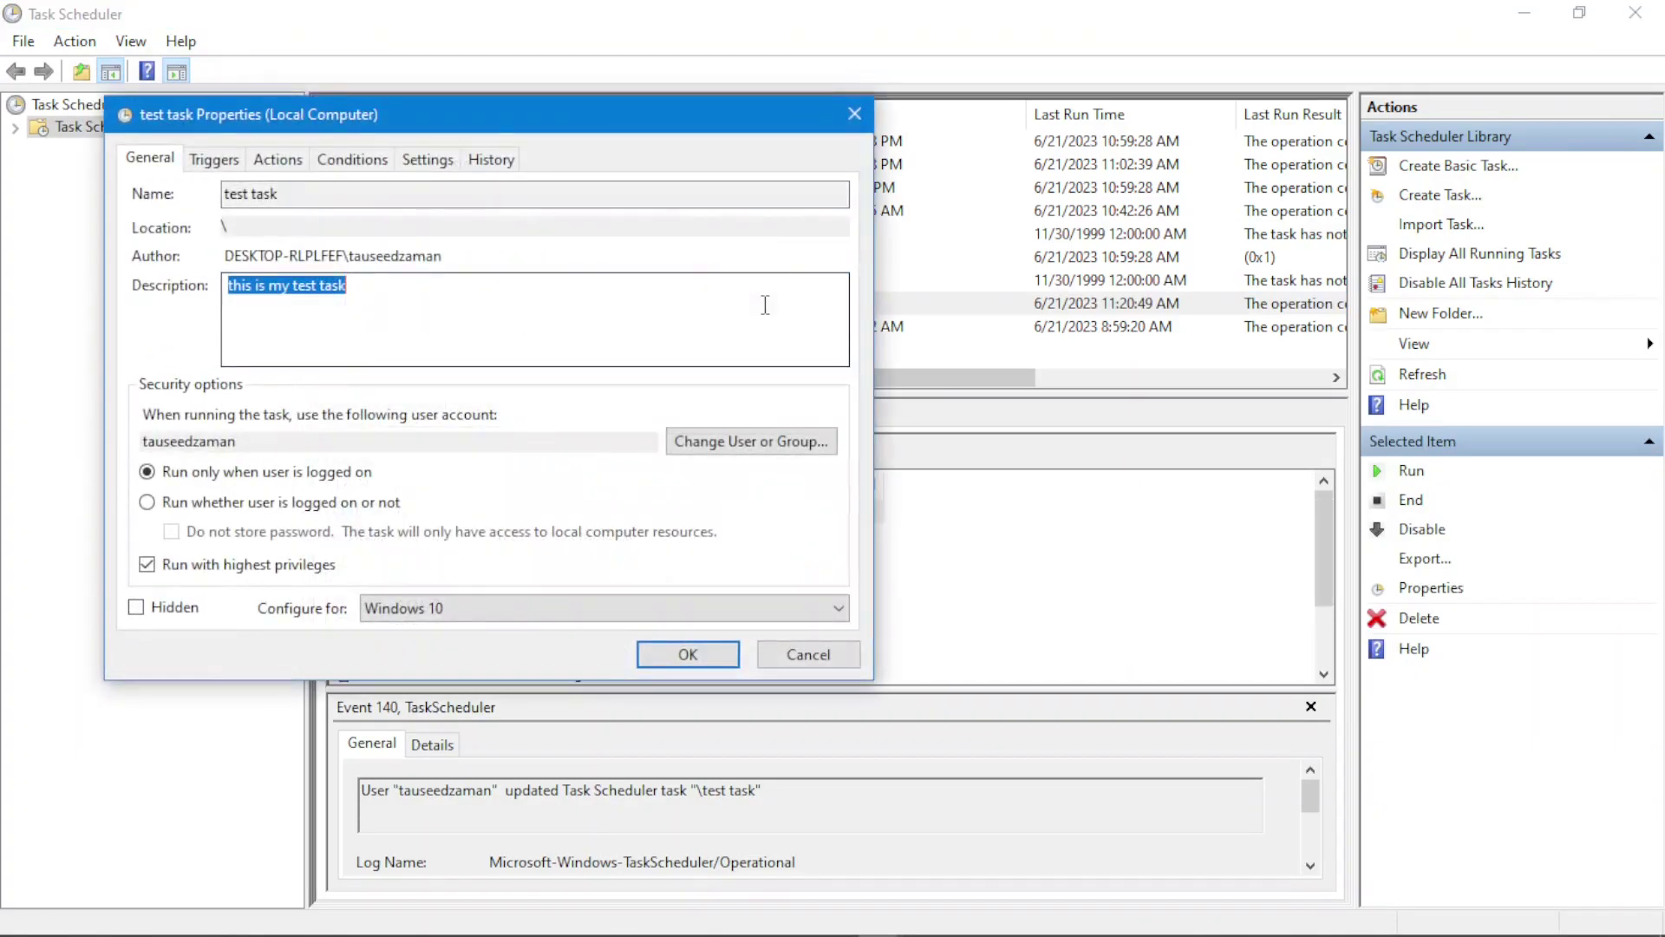
click(345, 165)
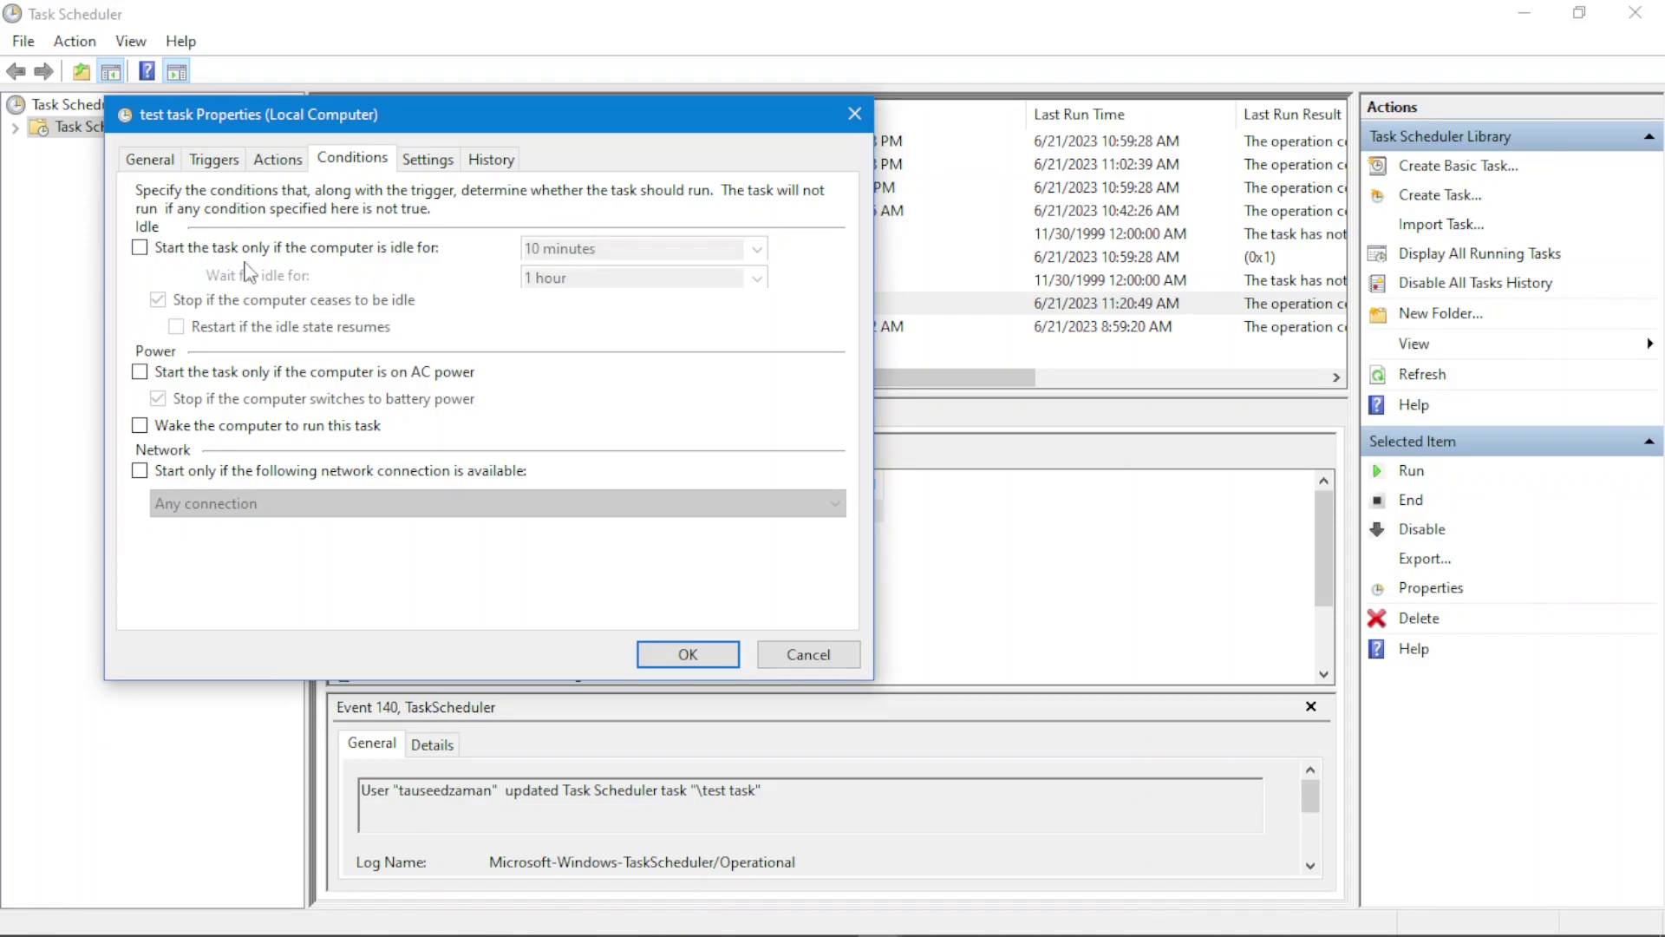
click(212, 165)
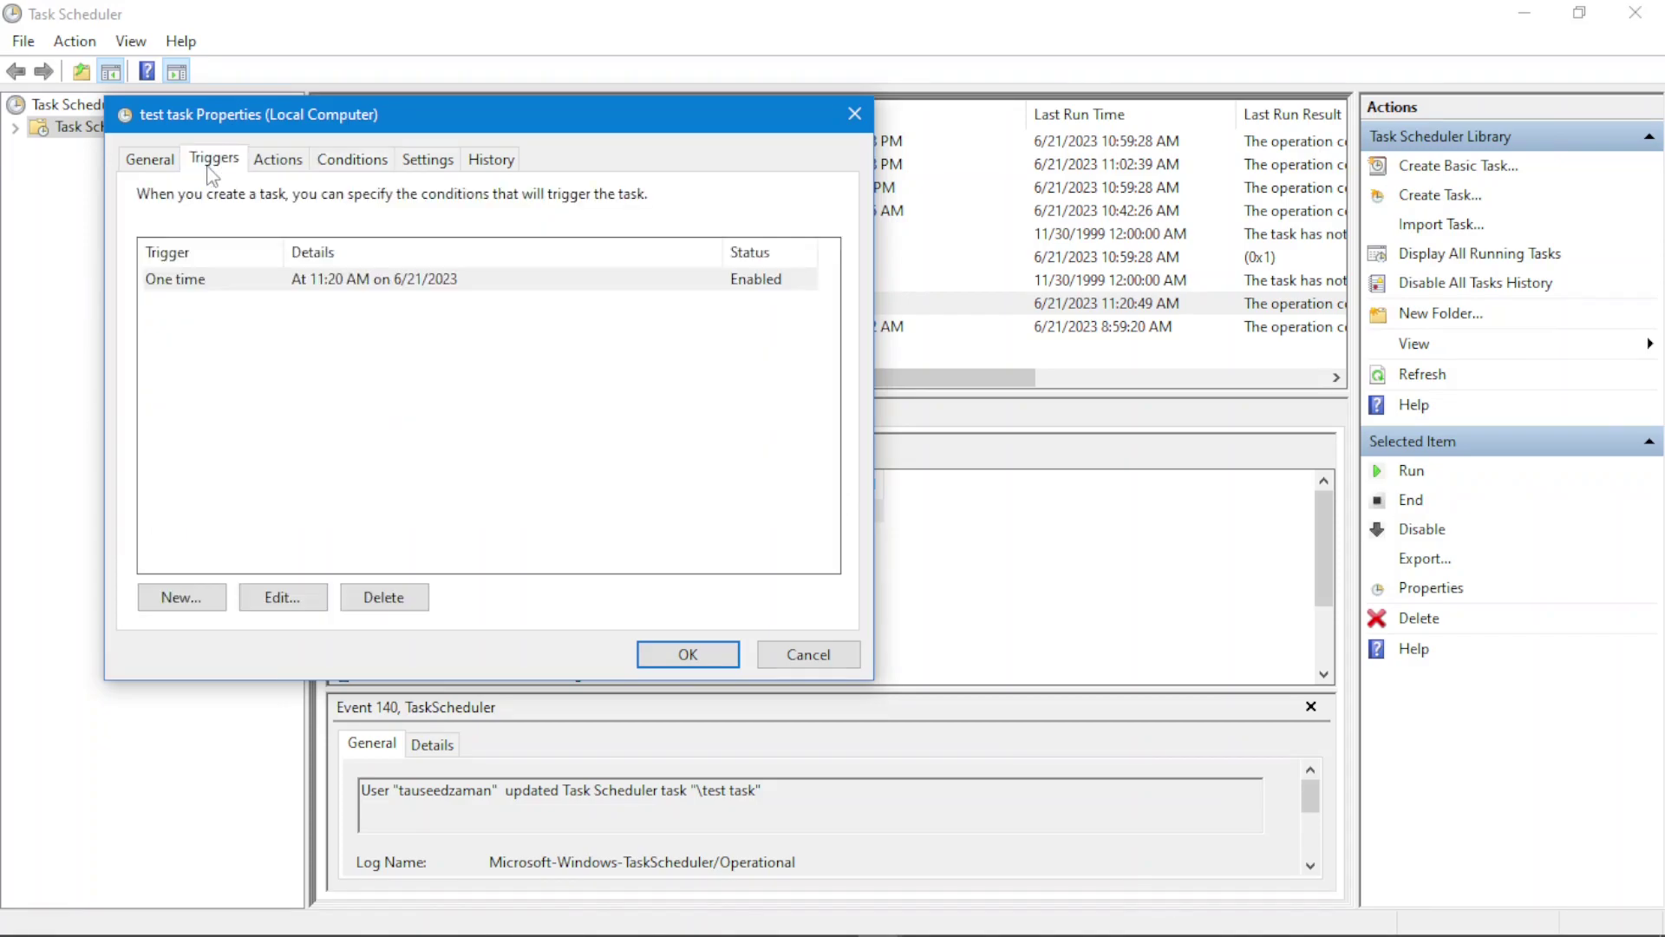
click(350, 161)
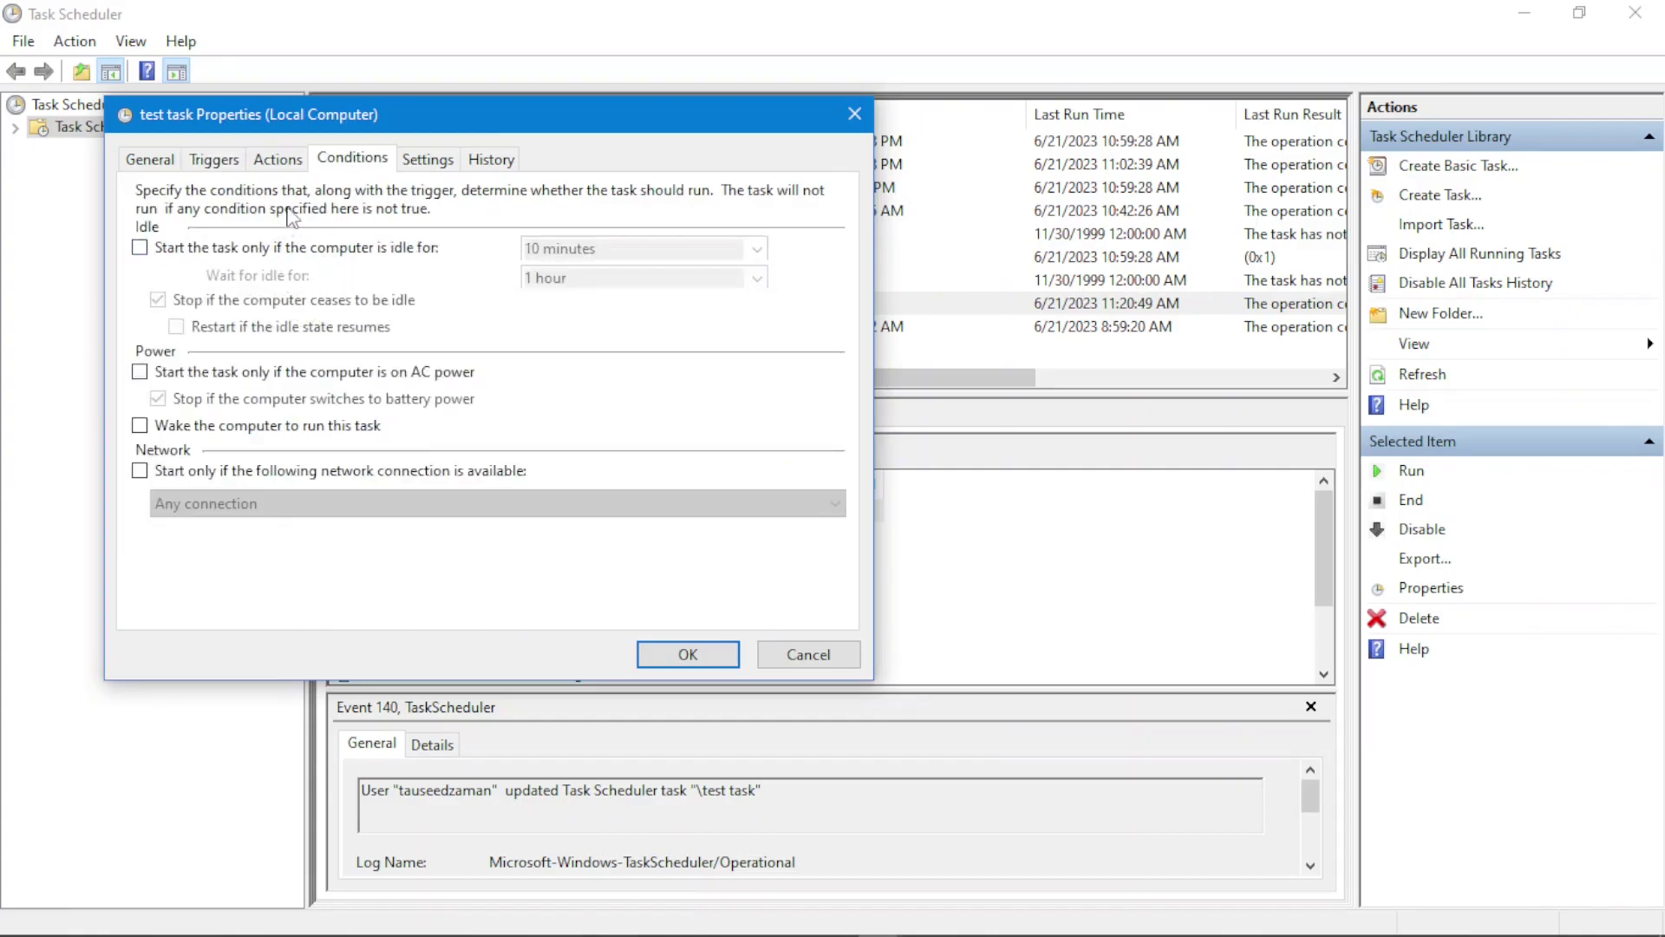
click(422, 164)
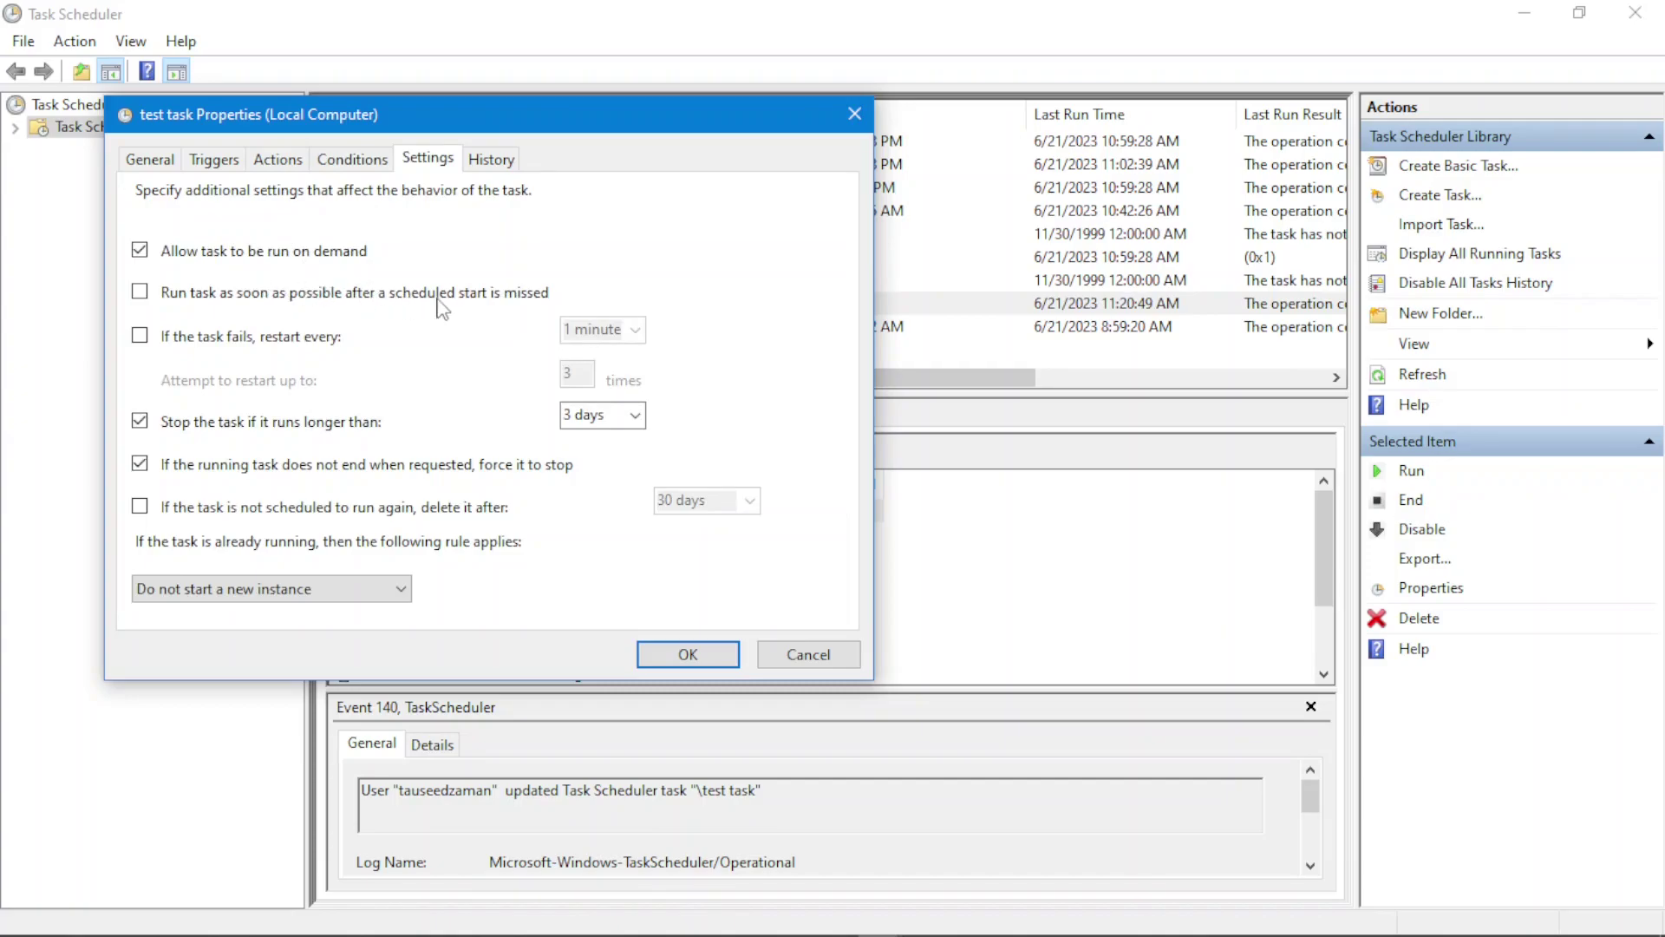
click(139, 293)
- Review test task's powershell.exe action, its one-time trigger and its run conditions
click(279, 161)
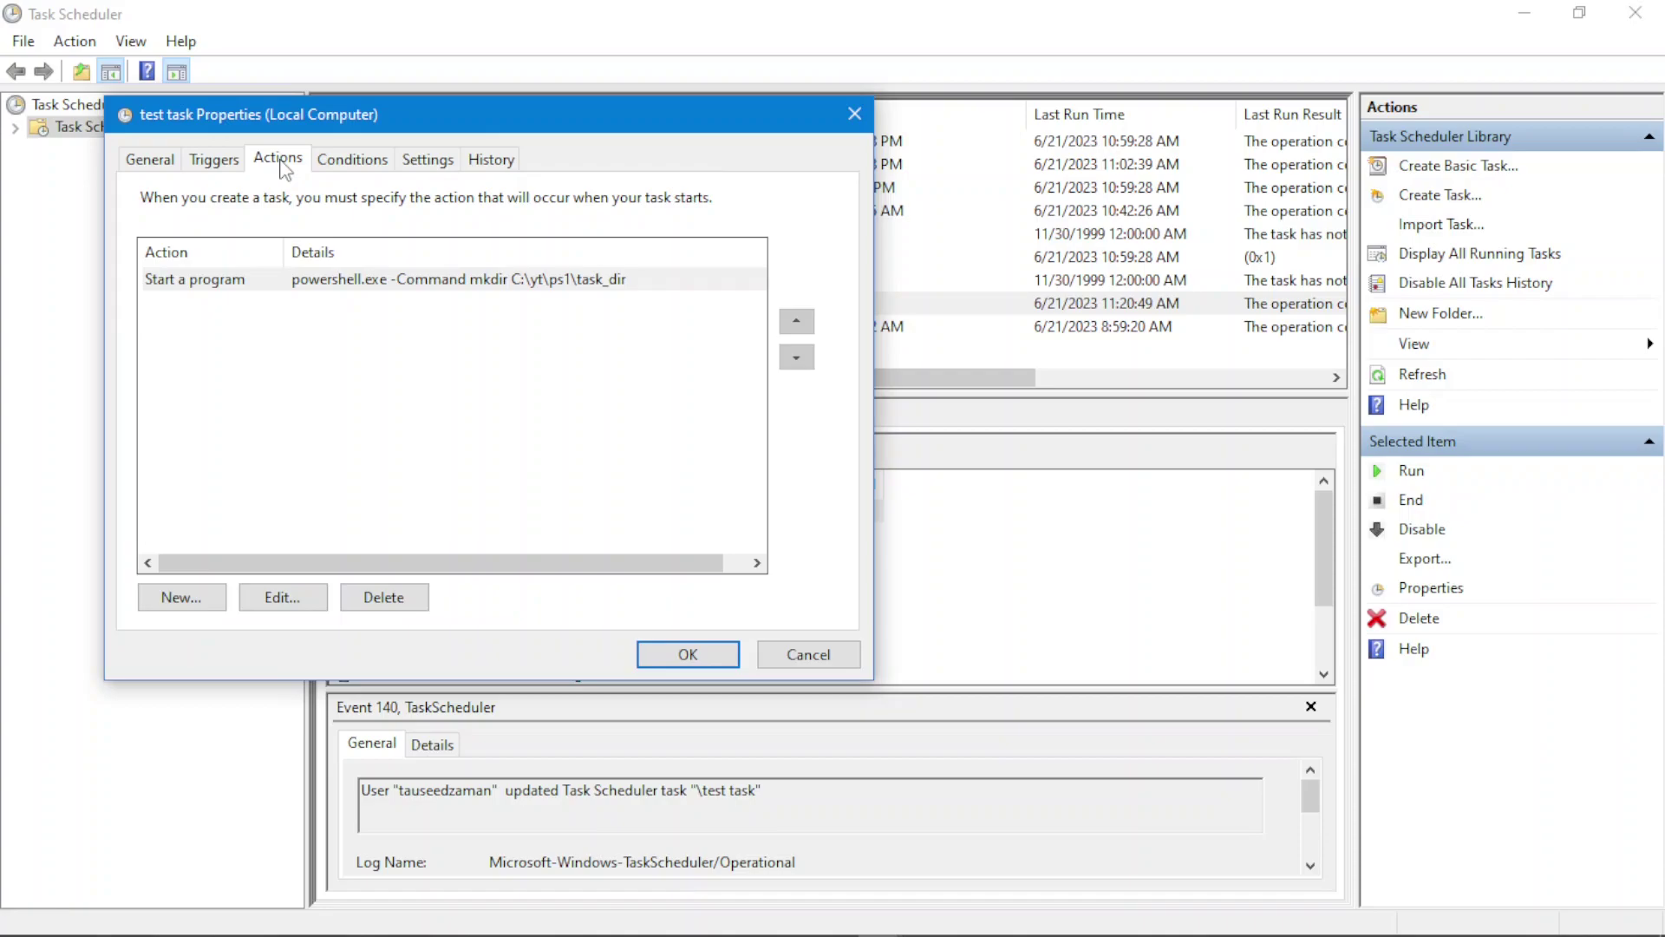
click(214, 161)
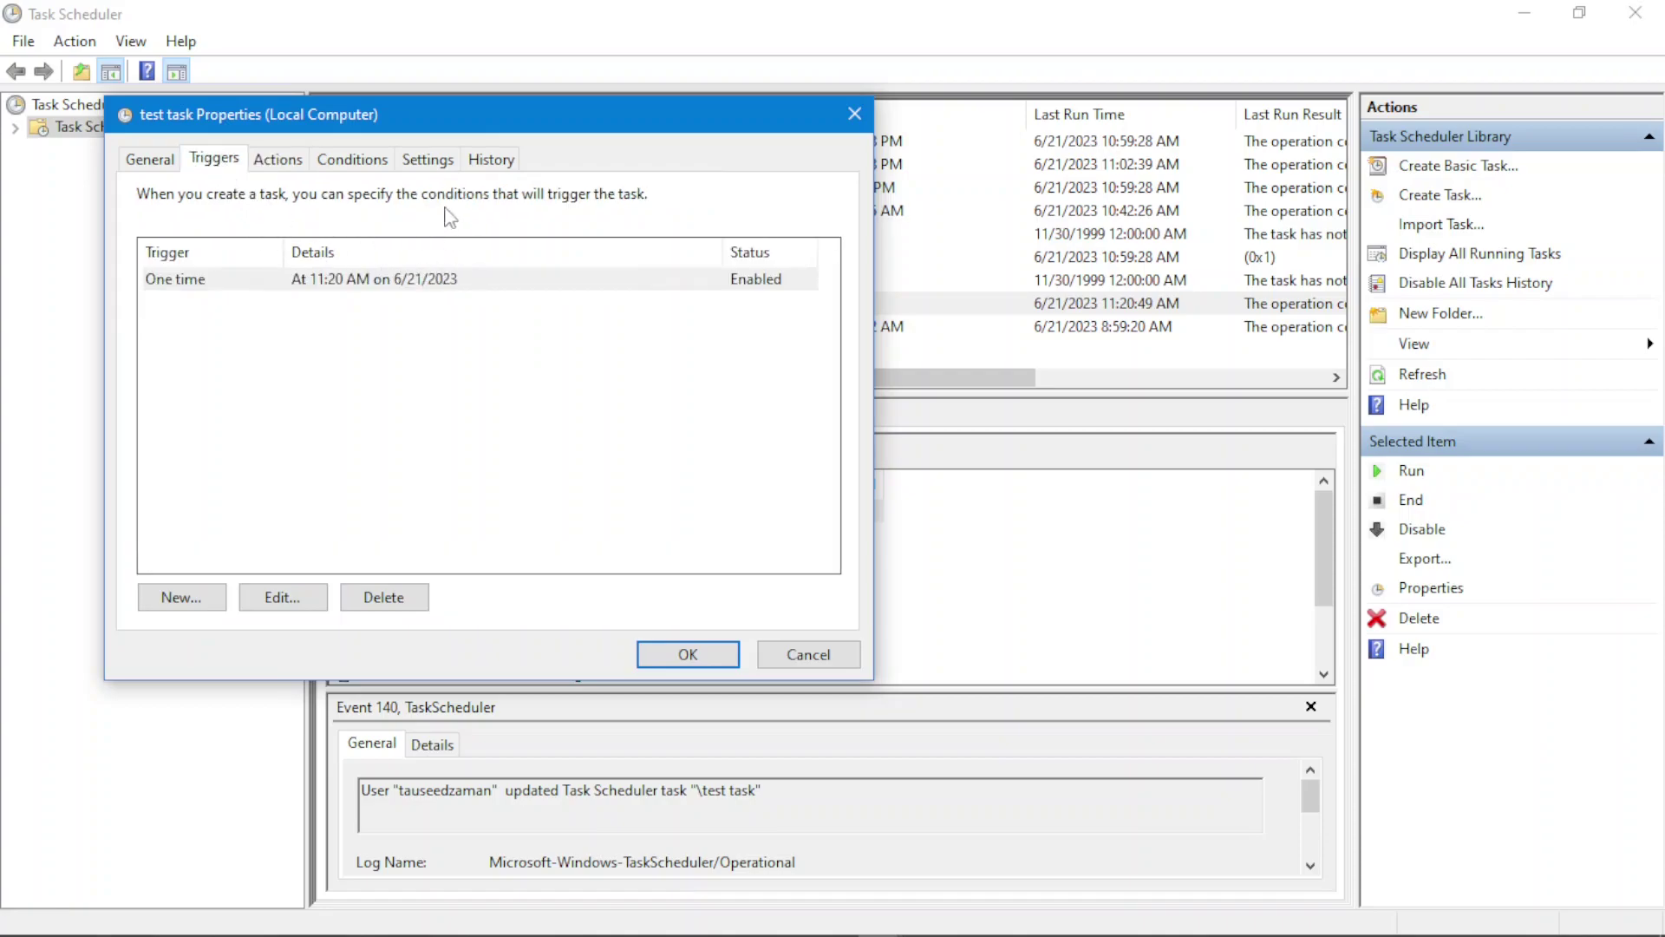
click(356, 159)
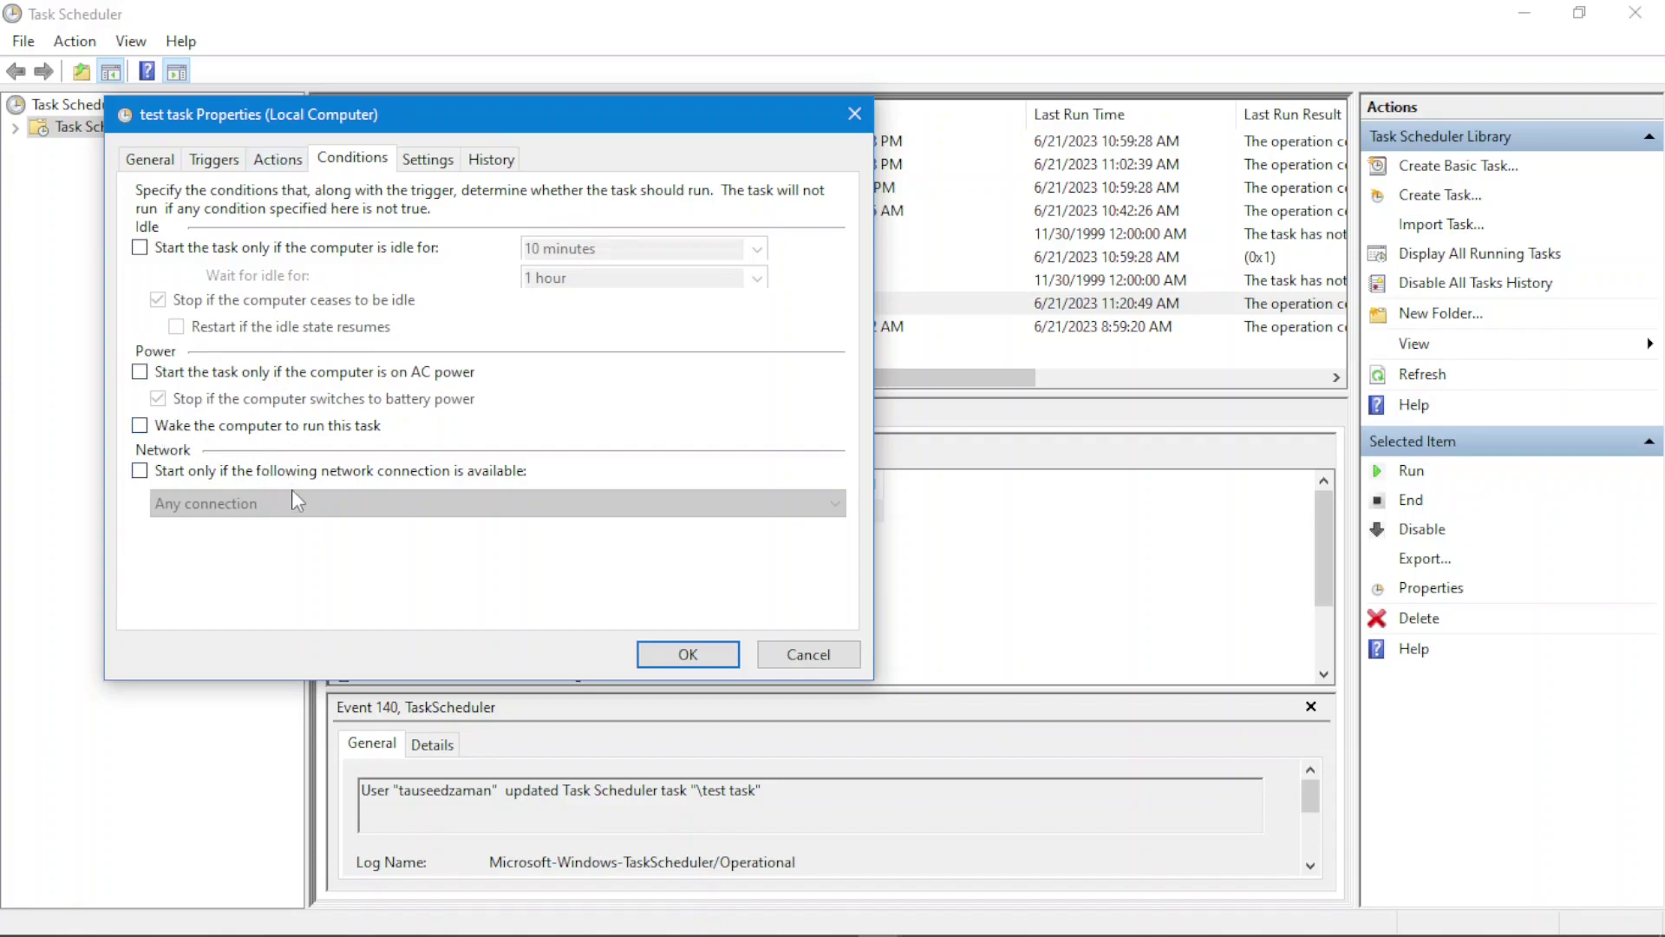
click(265, 161)
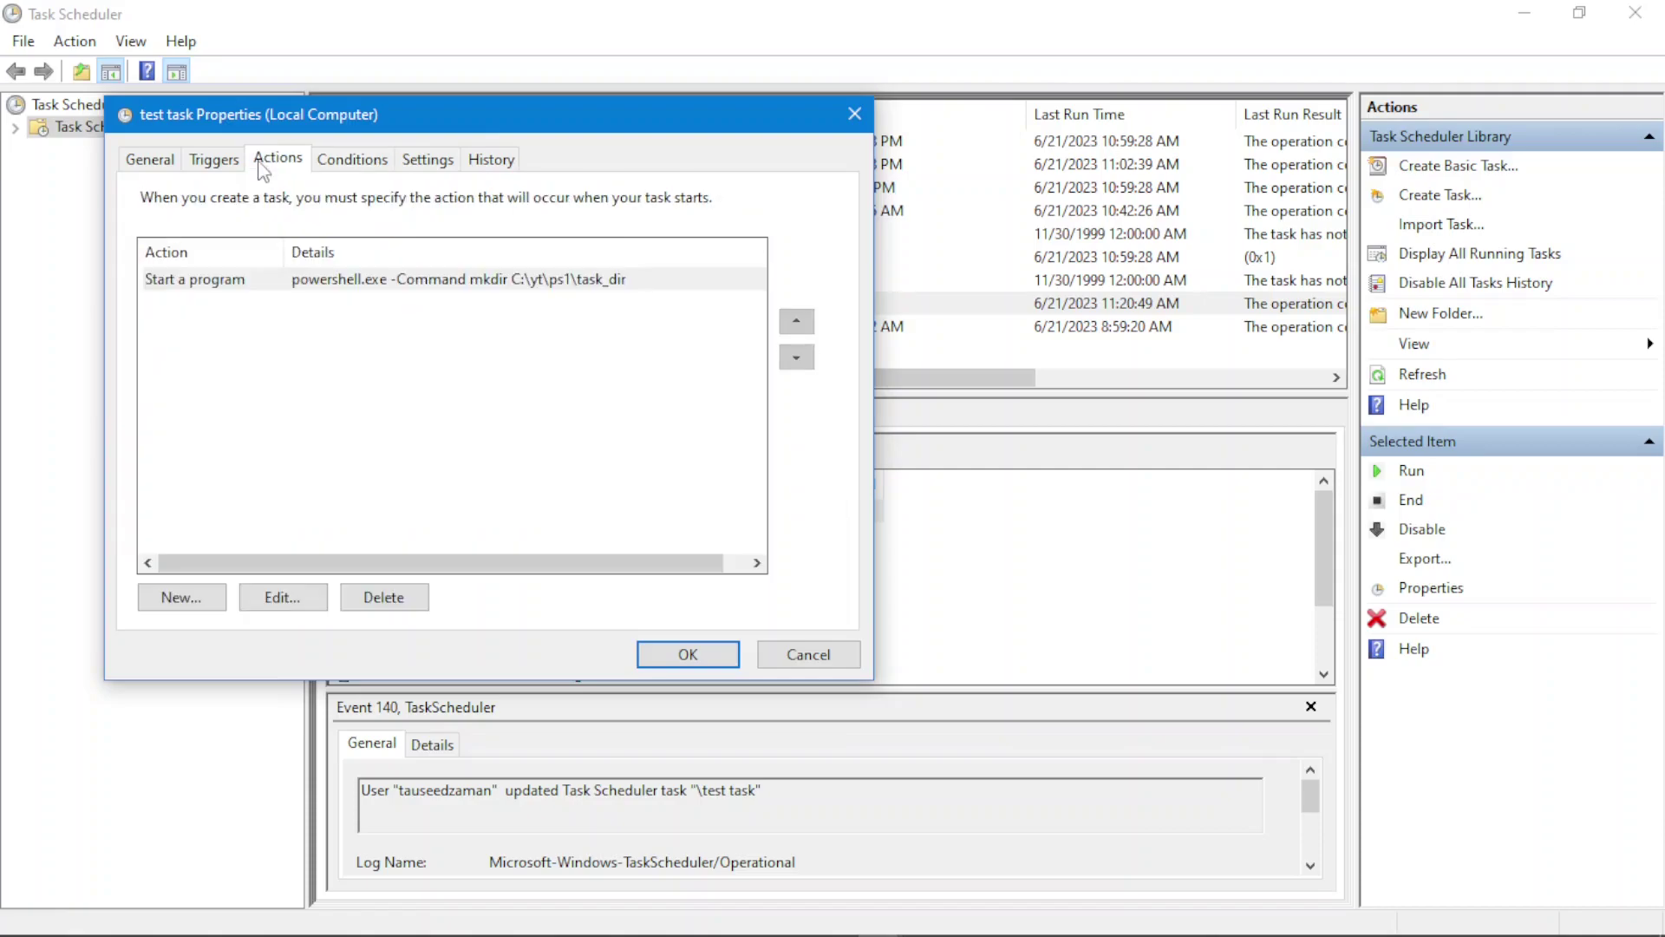
- Set test task's one-time trigger to start at 11:24:10 AM and save the task's properties
click(215, 162)
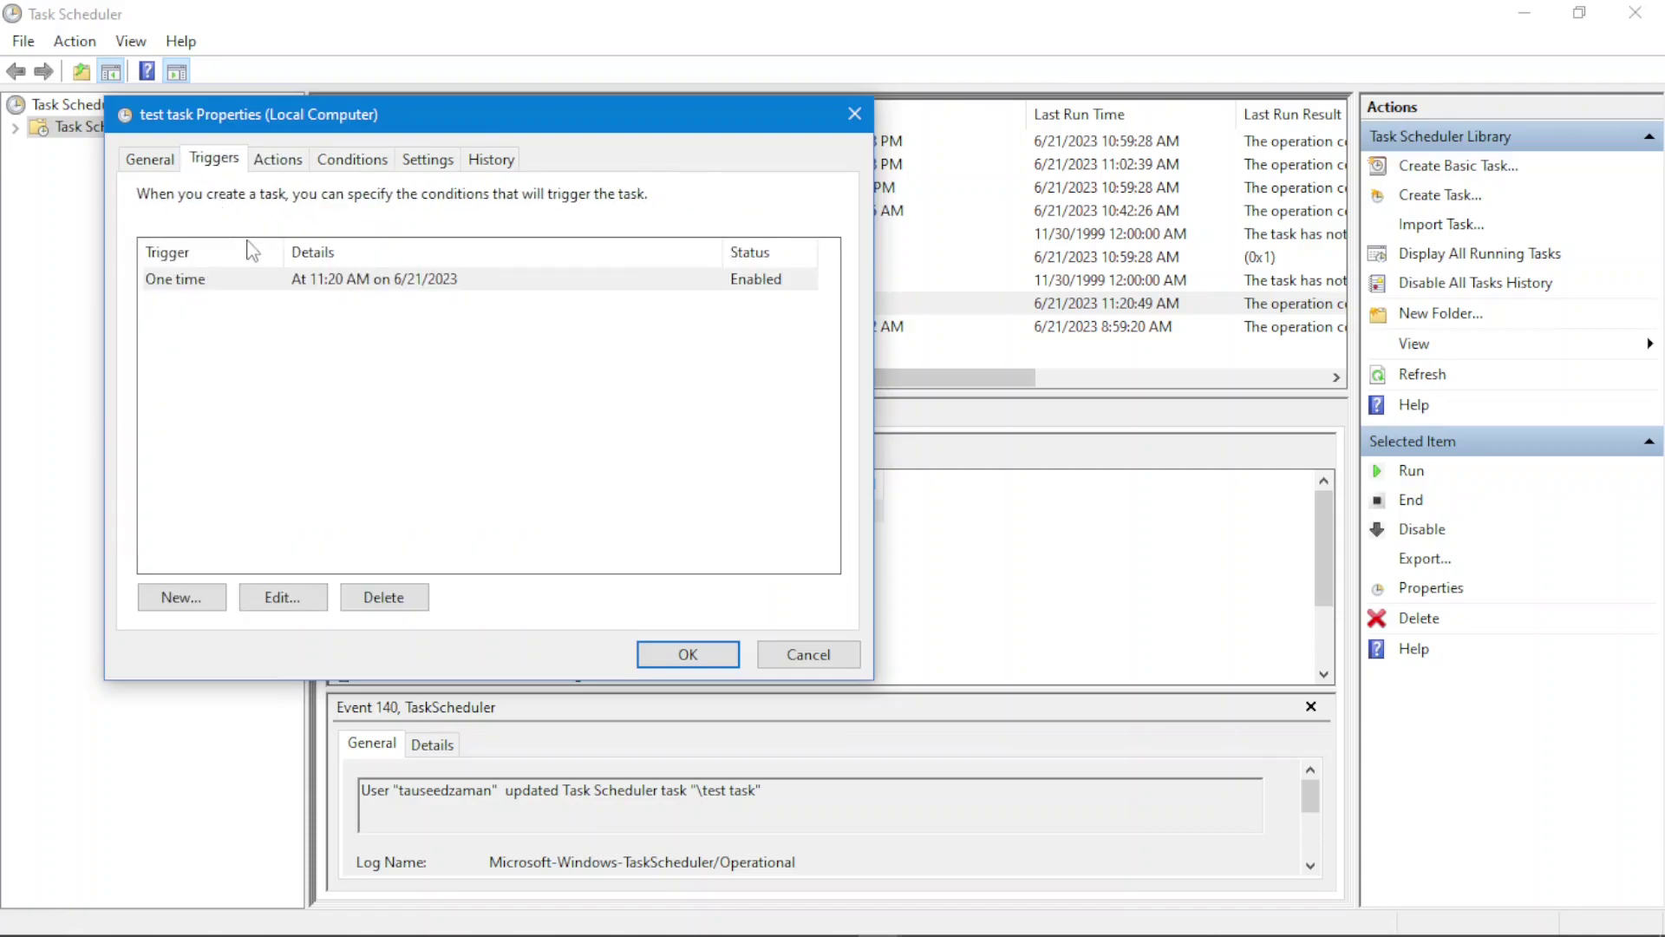
double_click(344, 277)
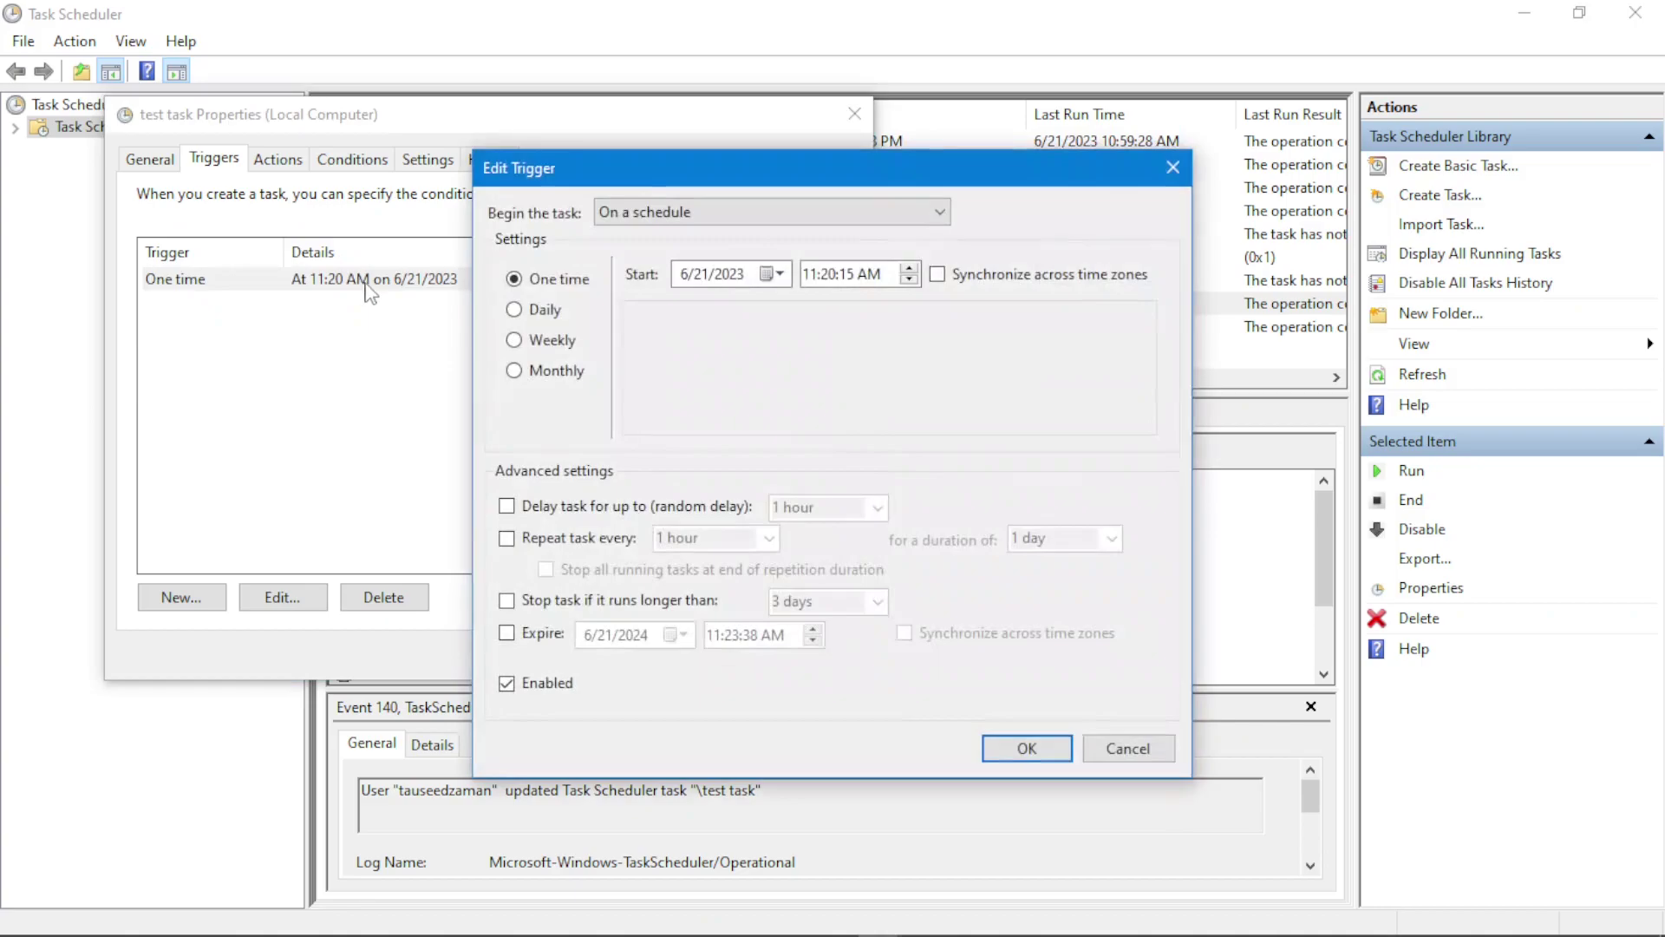
click(828, 274)
key(Right)
text(14)
click(1015, 747)
click(692, 652)
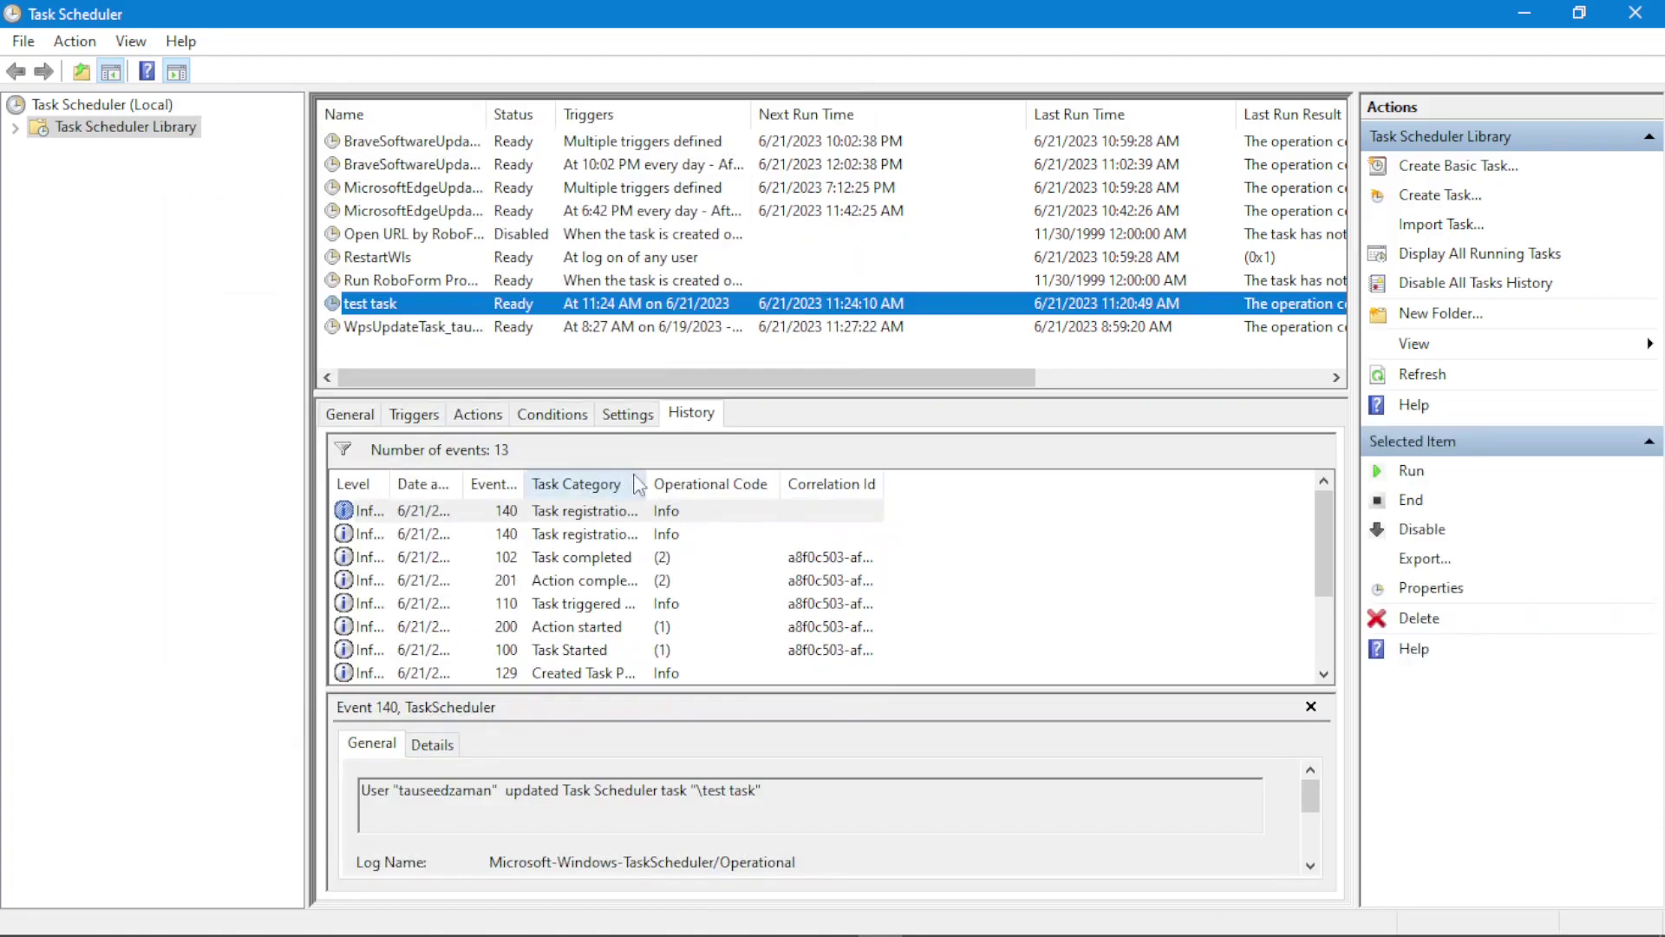
- Widen the Task Category, Event ID, Date and Time, and Level columns to read test task's history
drag(649, 483, 814, 483)
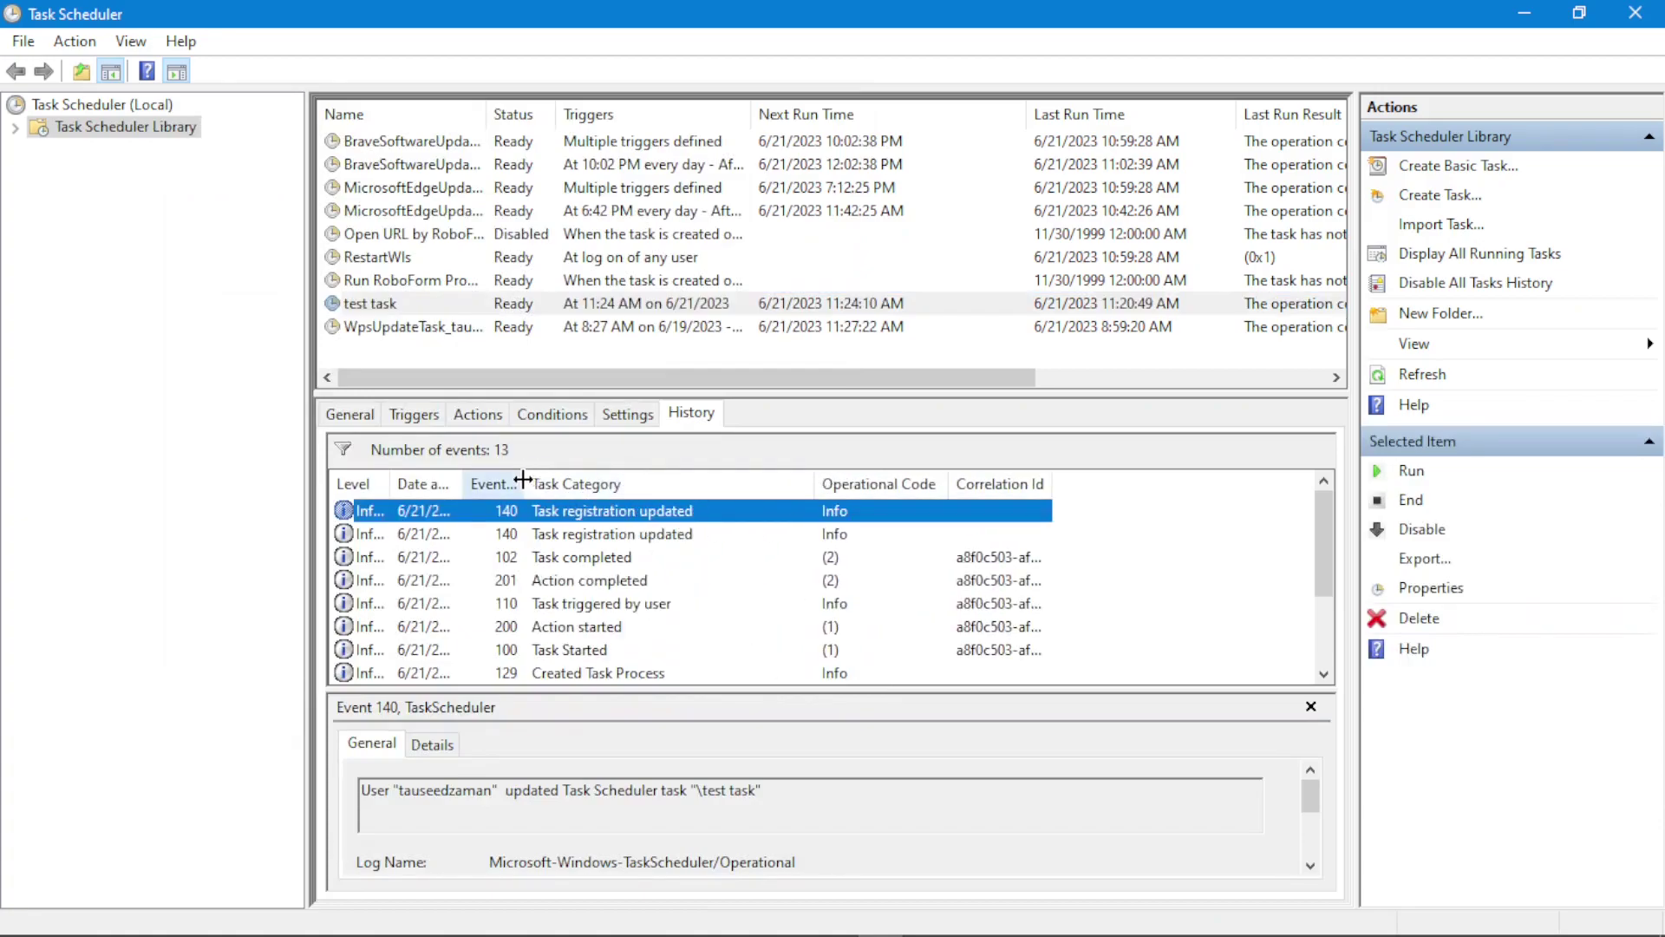
drag(523, 480, 694, 483)
drag(464, 480, 591, 480)
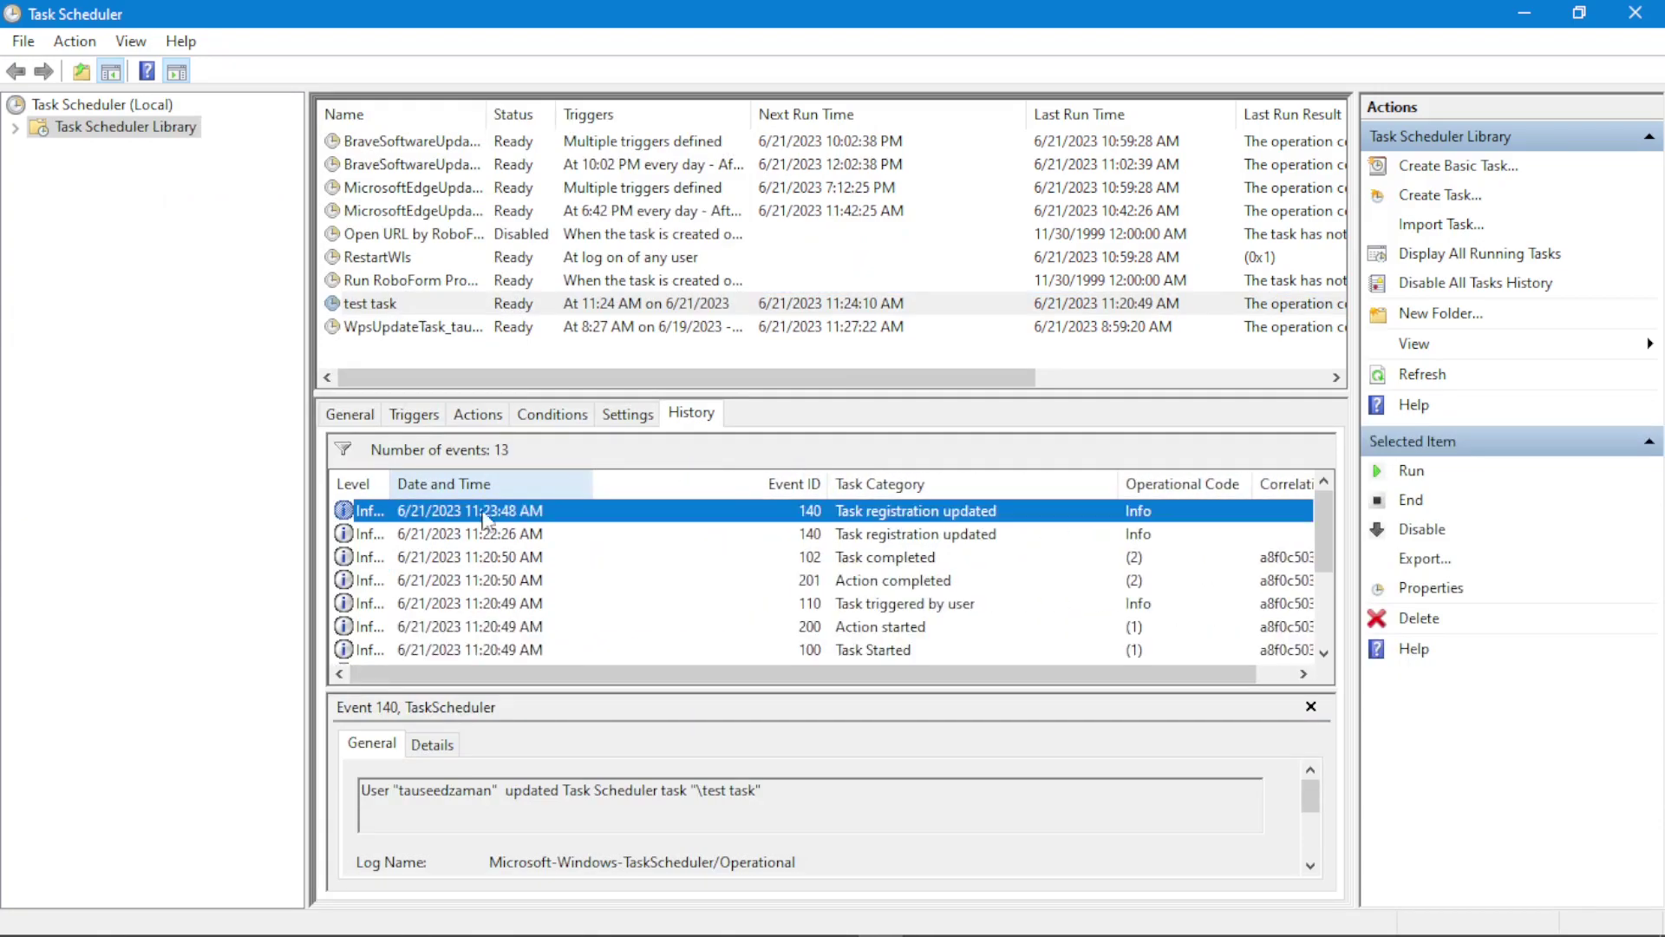
drag(383, 483, 492, 510)
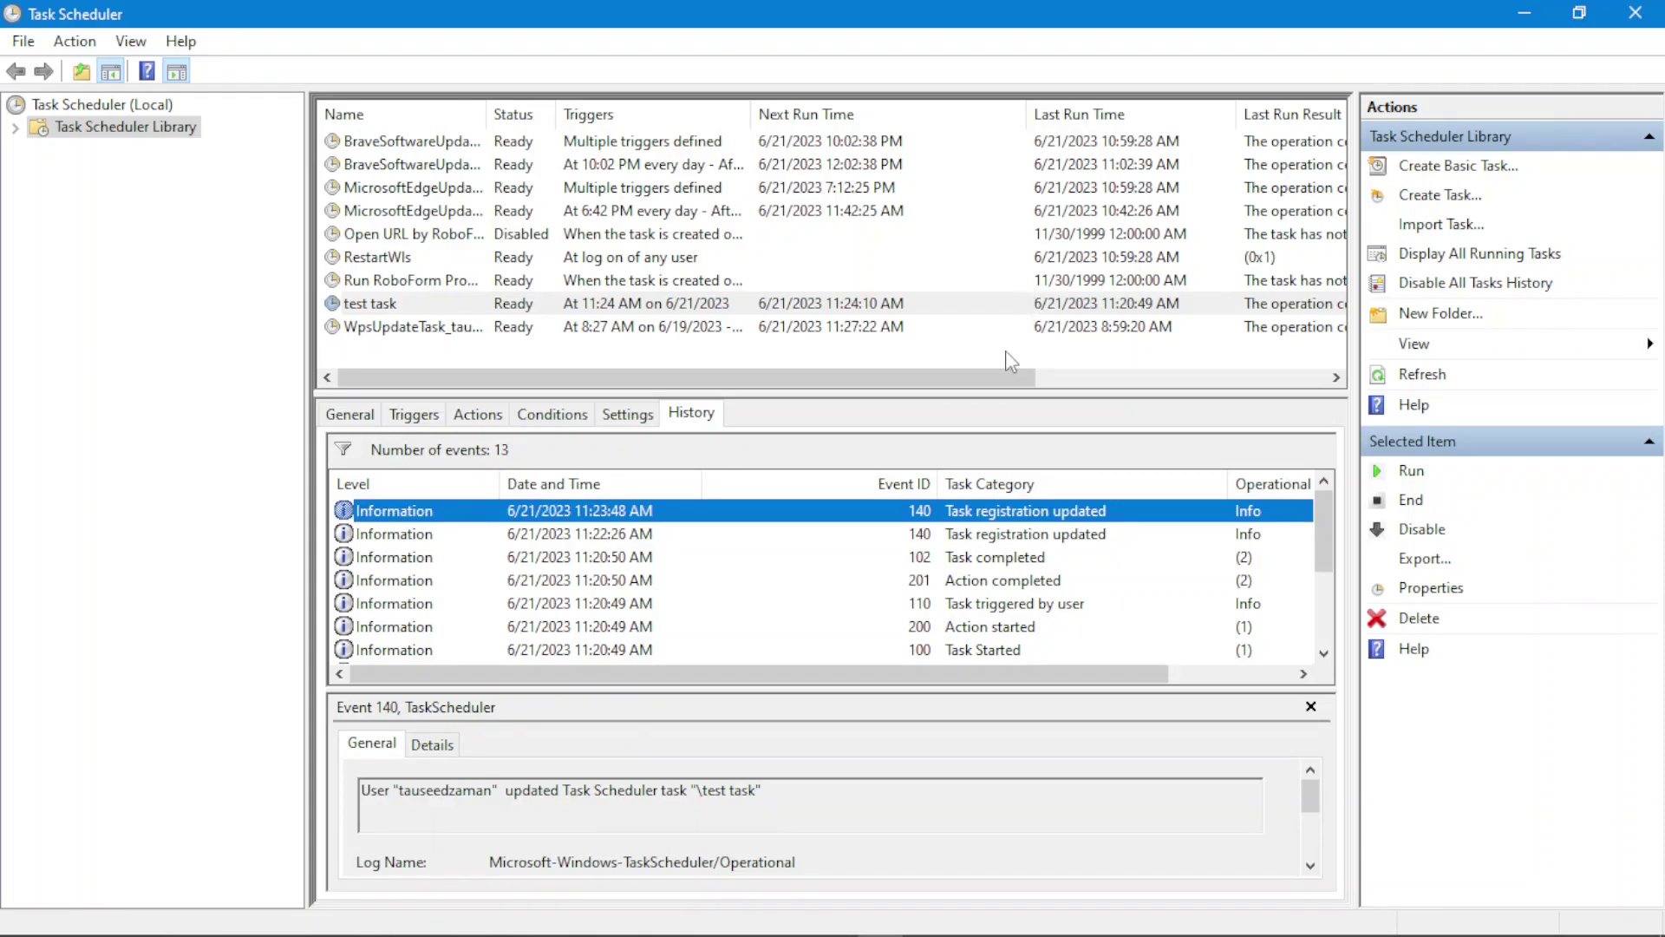
- Switch to Windows PowerShell and list the contents of C:\yt\ps1 with ls
key(alt+Tab)
key(alt+Tab)
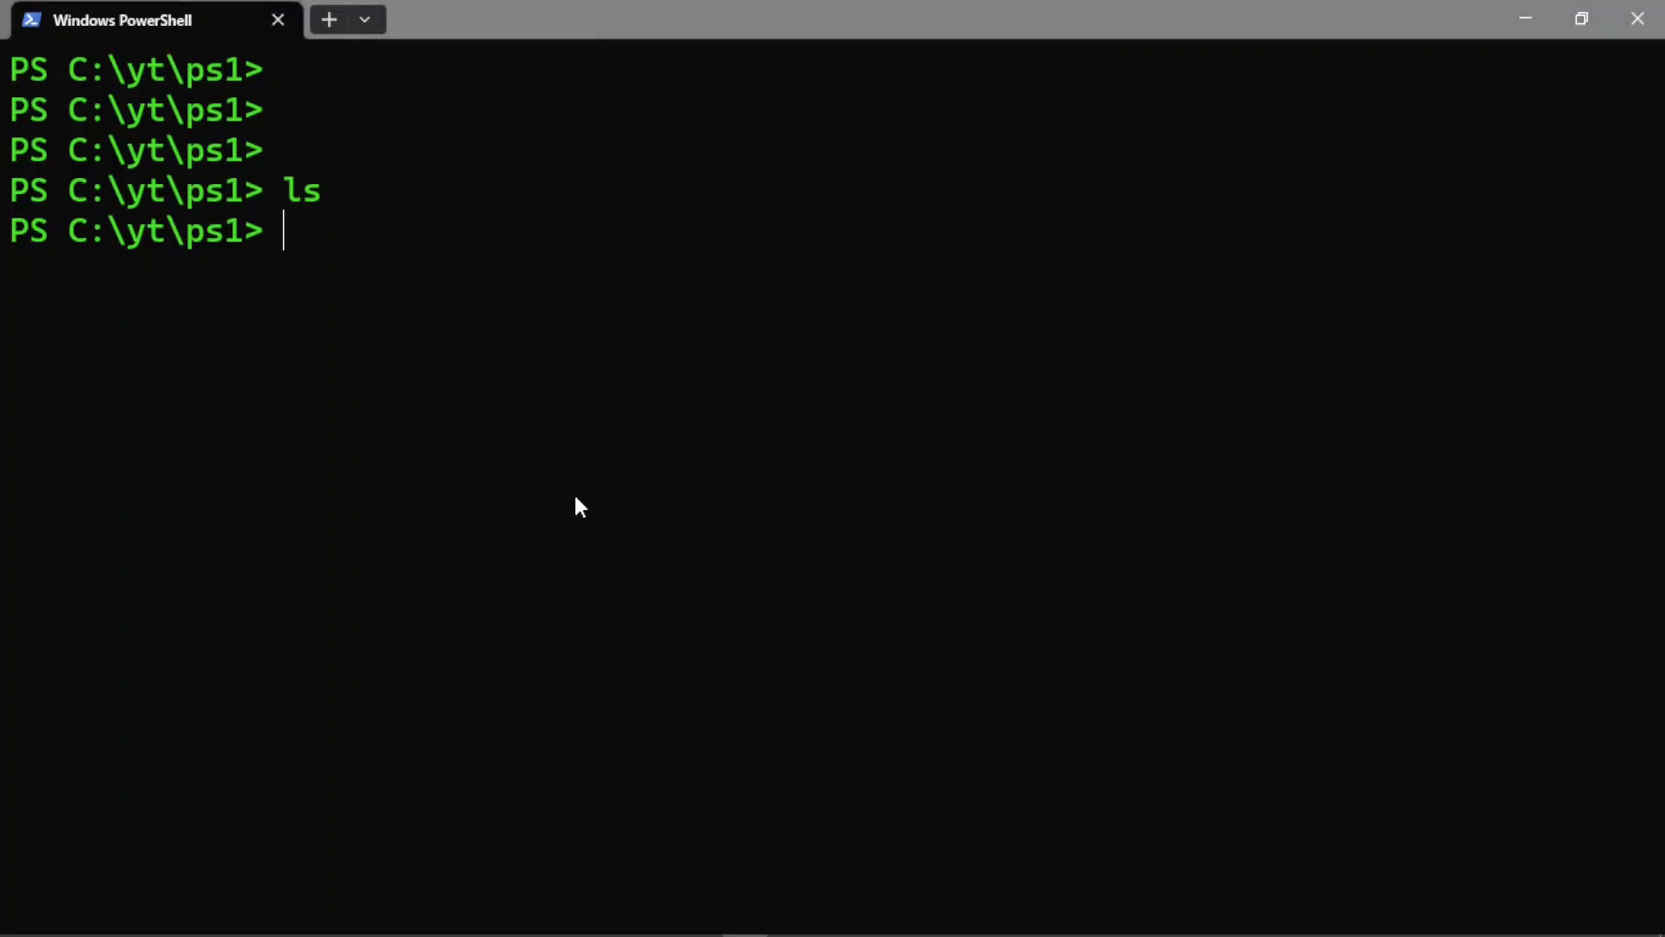
text(ls)
key(Return)
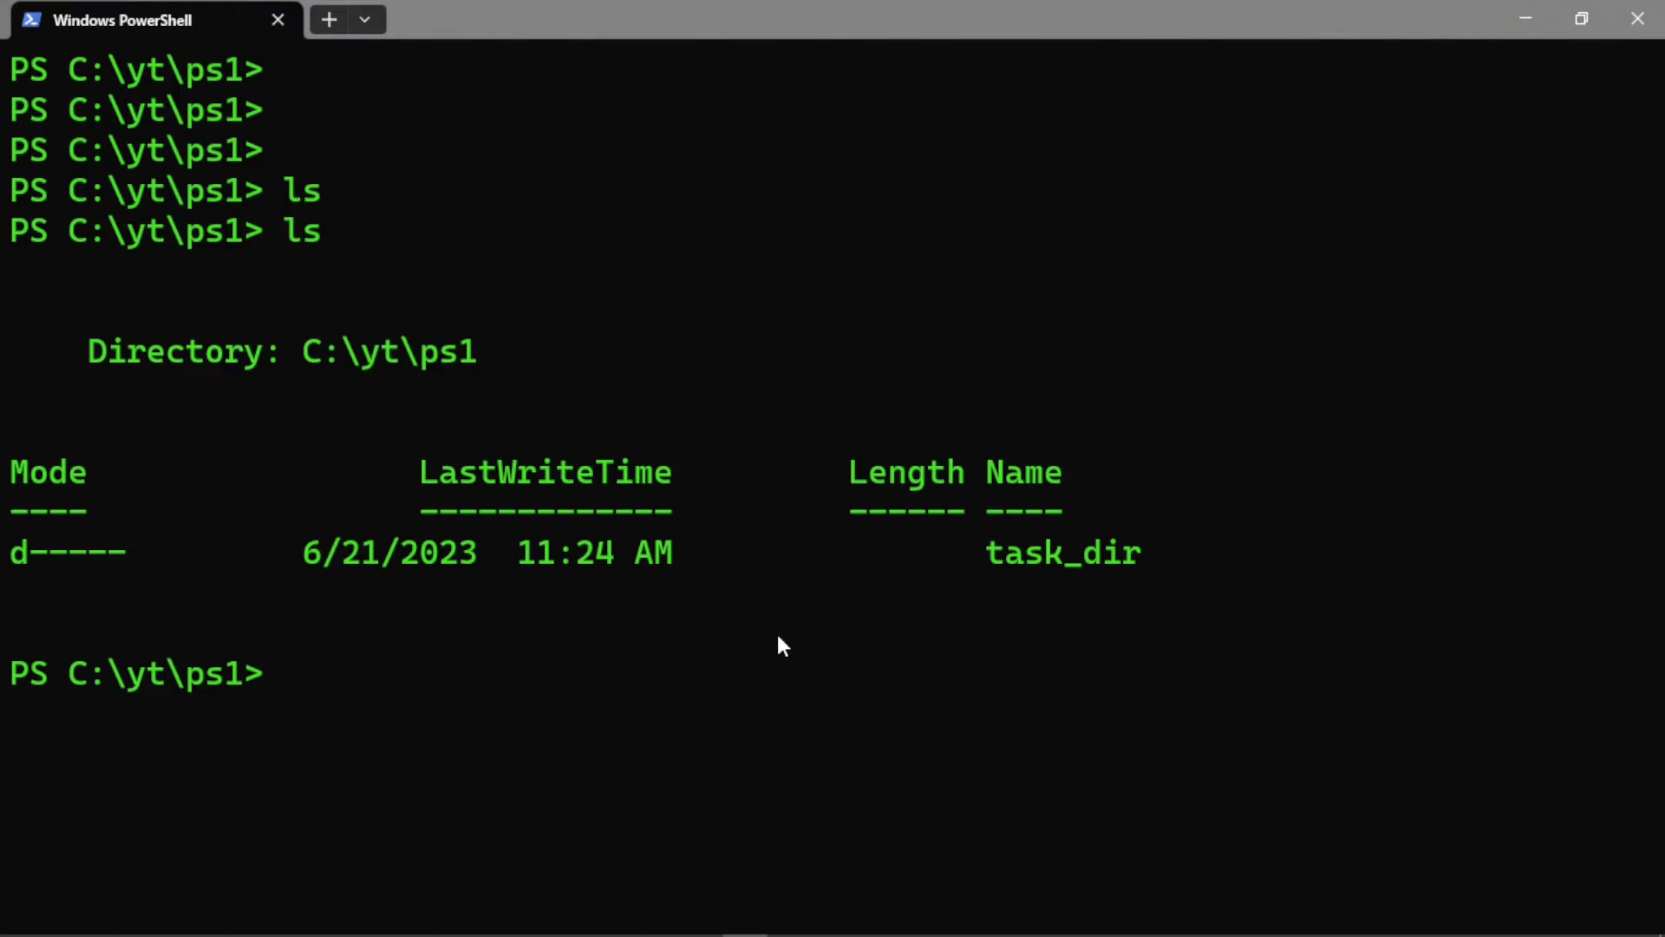
- Delete the task_dir folder with rm .\task_dir and clear the console with cls
text(rm test)
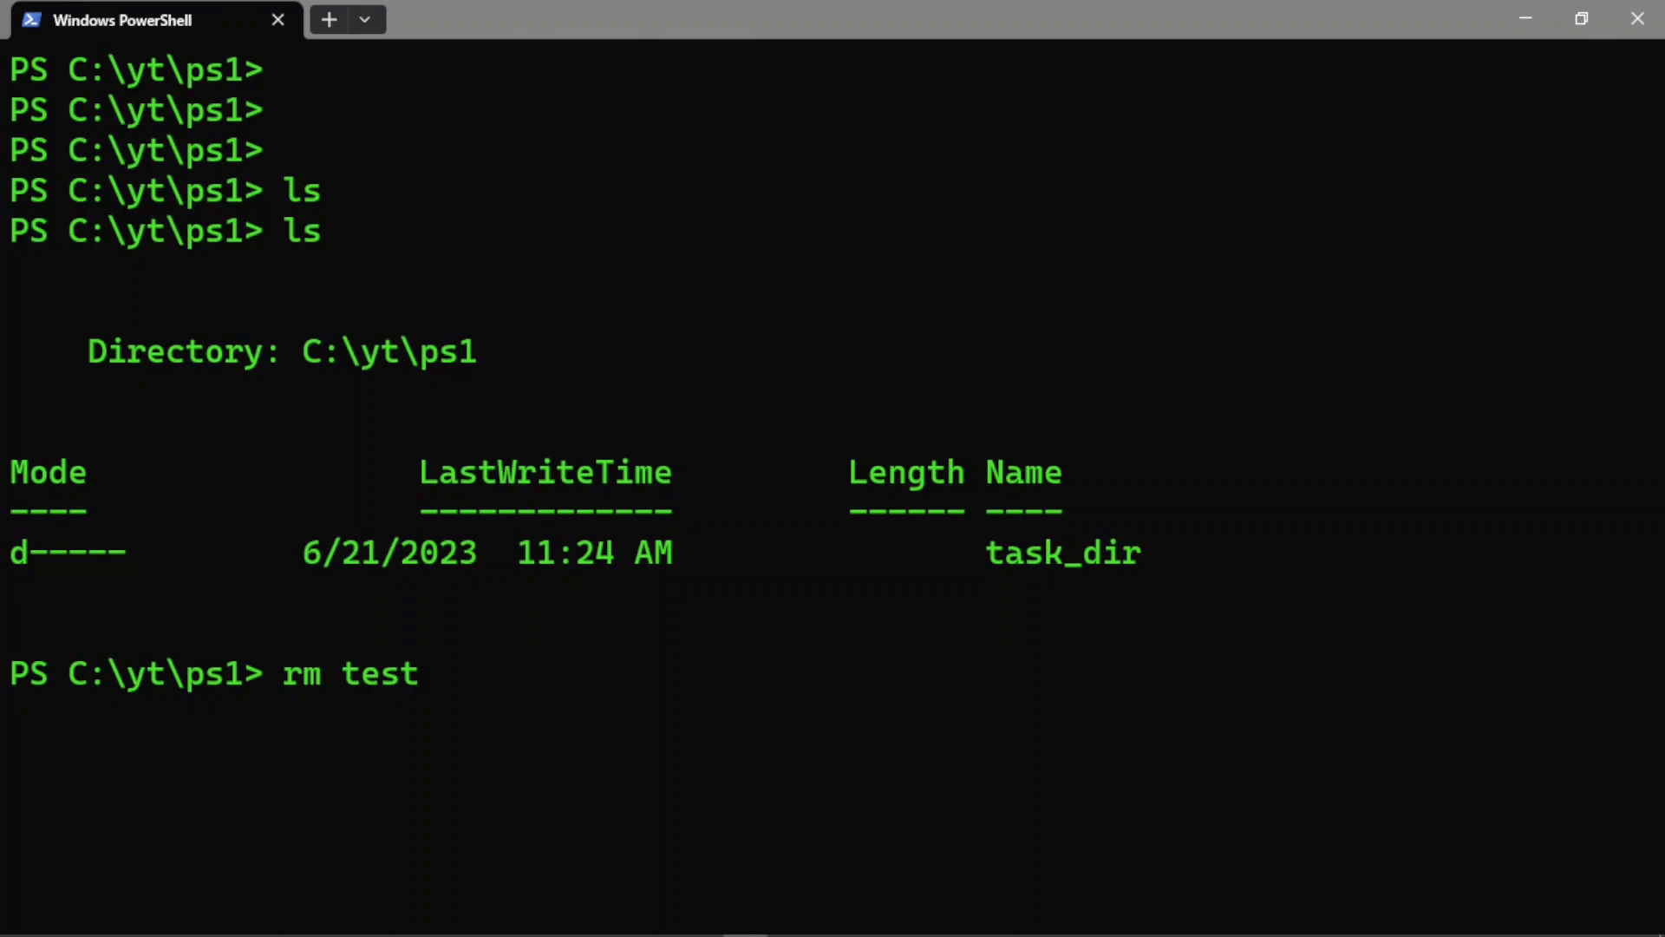
key(BackSpace)
key(BackSpace)
key(BackSpace)
key(BackSpace)
text(.\task_dir)
key(Return)
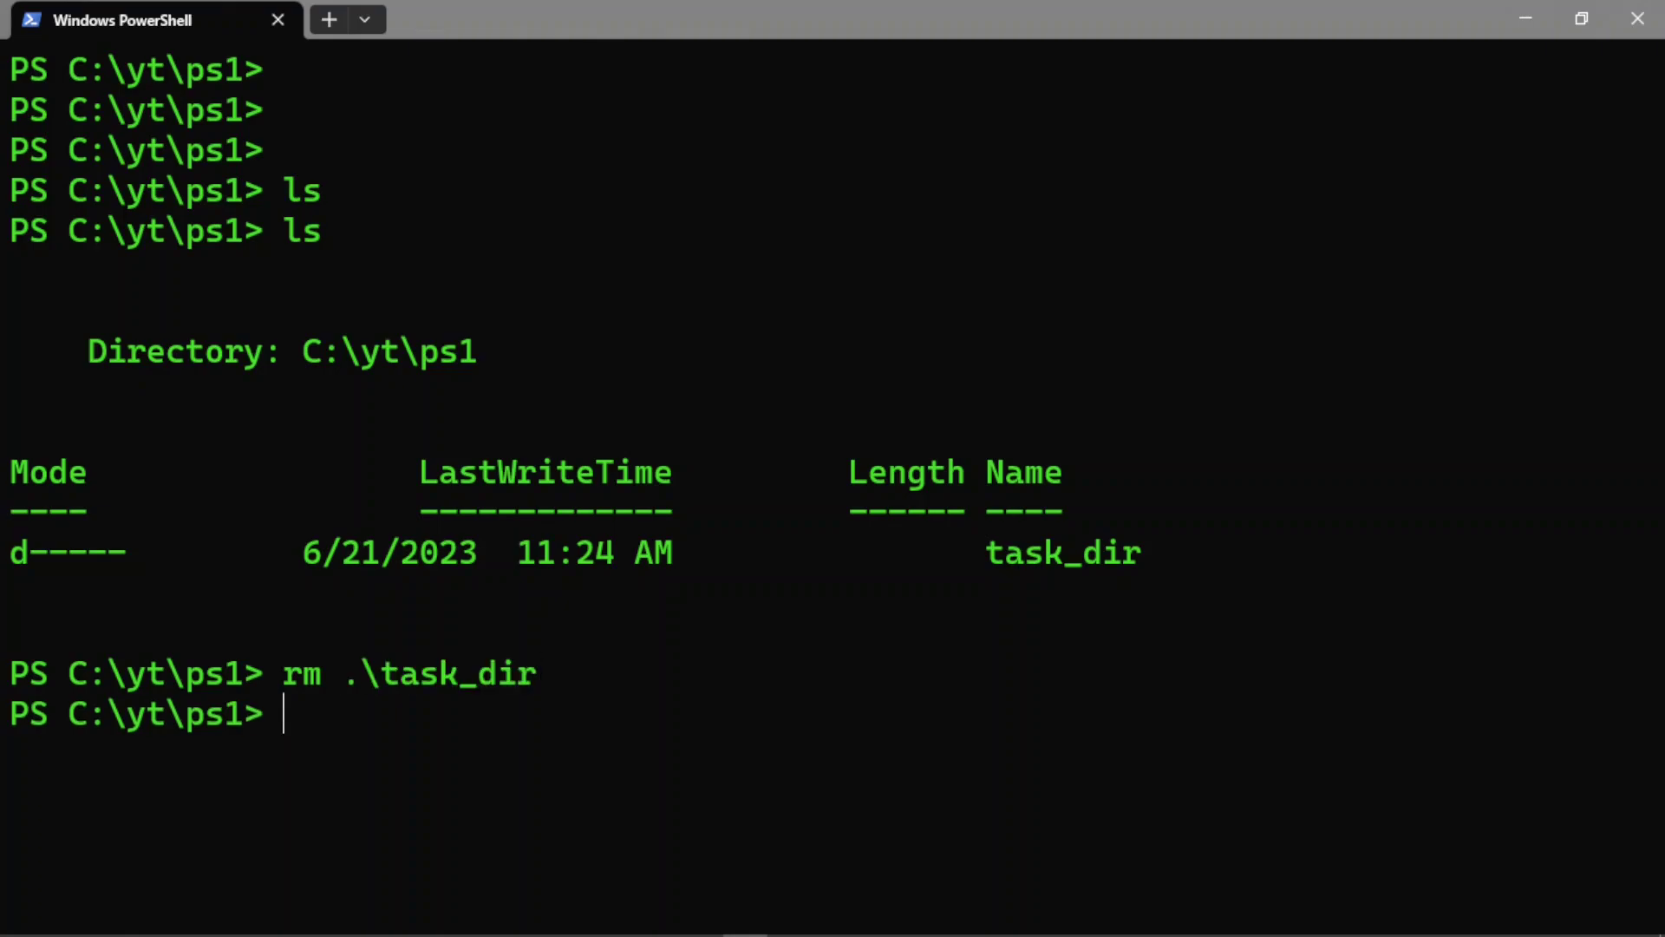
text(cls)
key(Return)
key(Return)
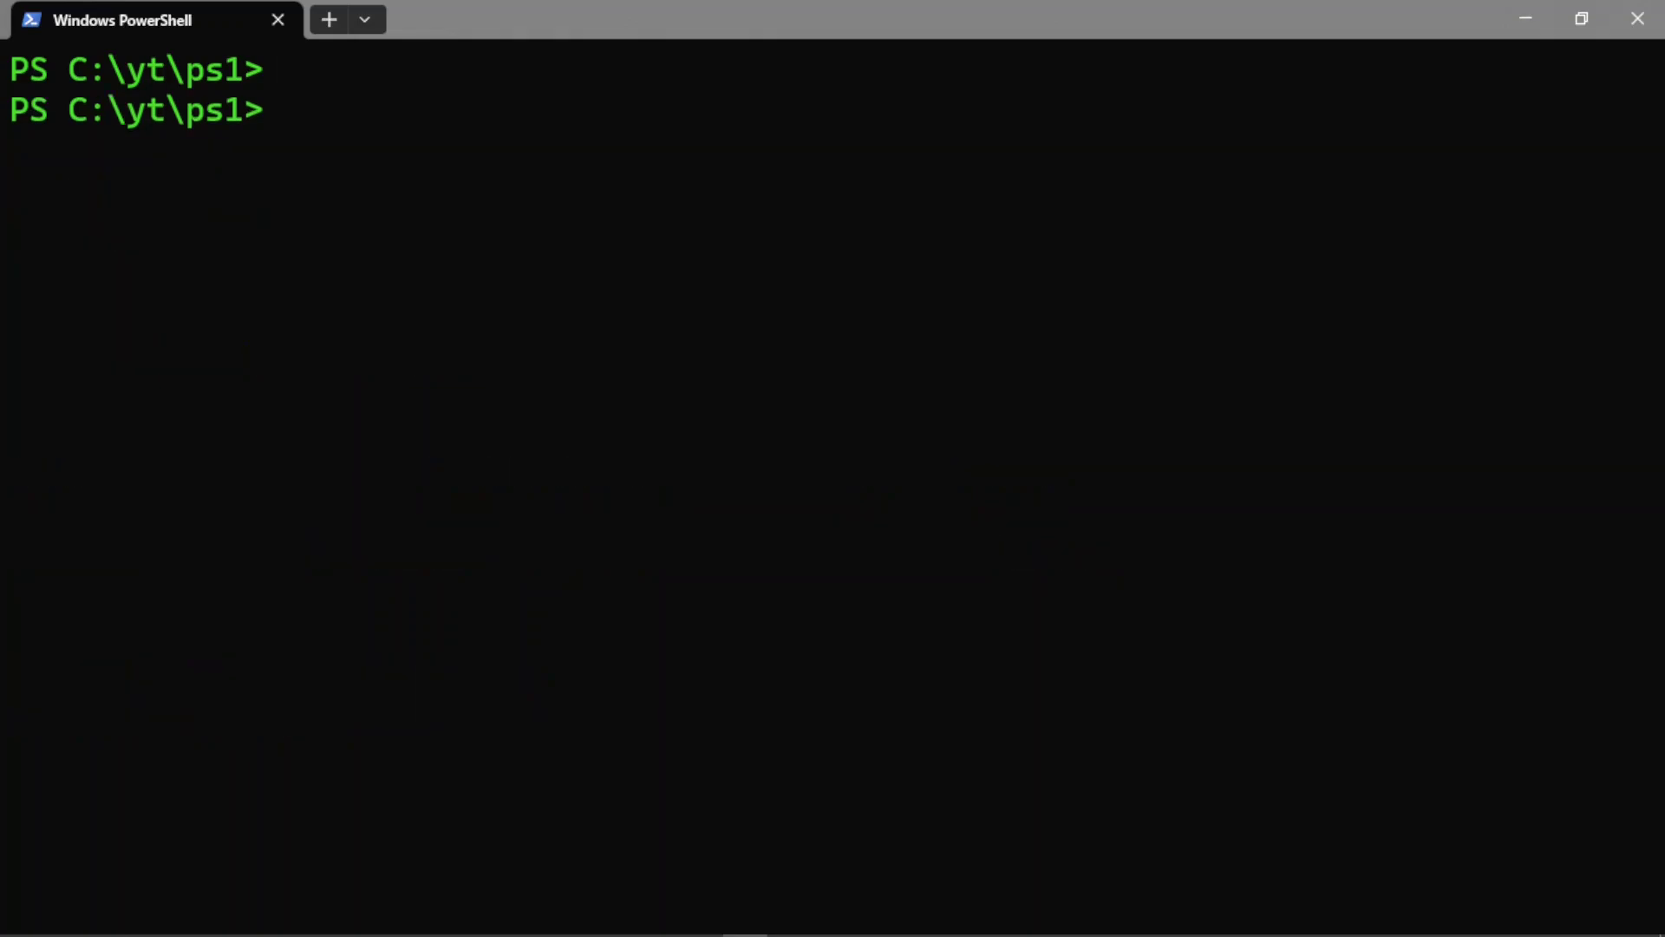
- Switch to Task Scheduler, refresh the task library, and check test task's last run time and history events
key(alt+Tab)
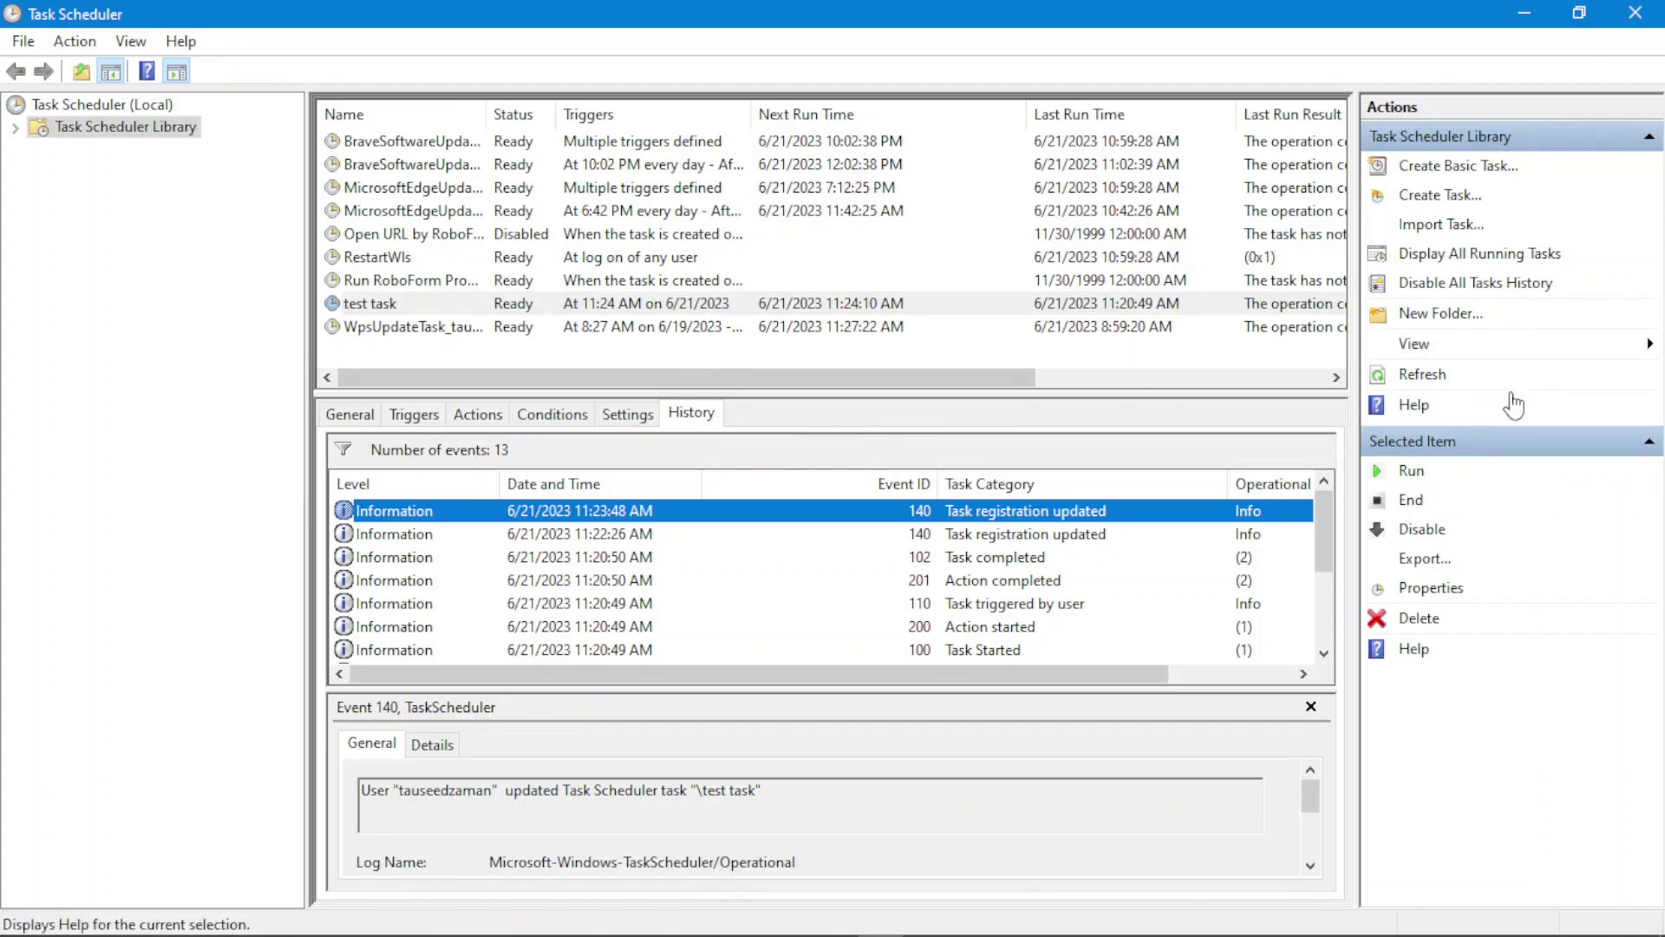
click(1443, 378)
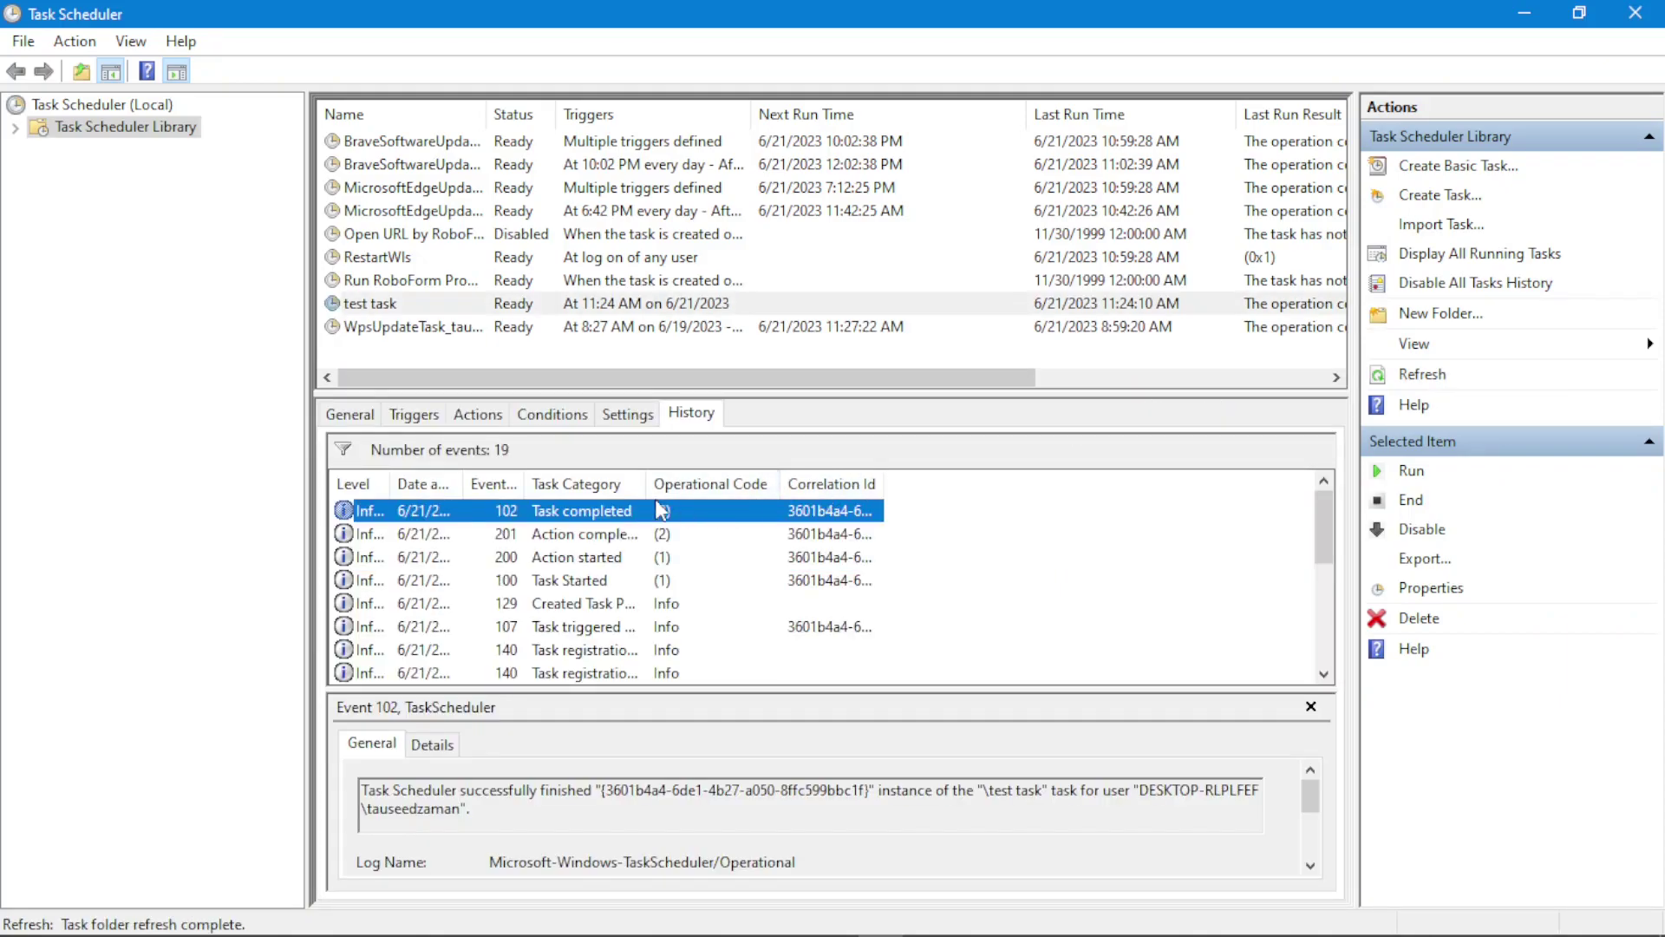
drag(642, 486, 737, 483)
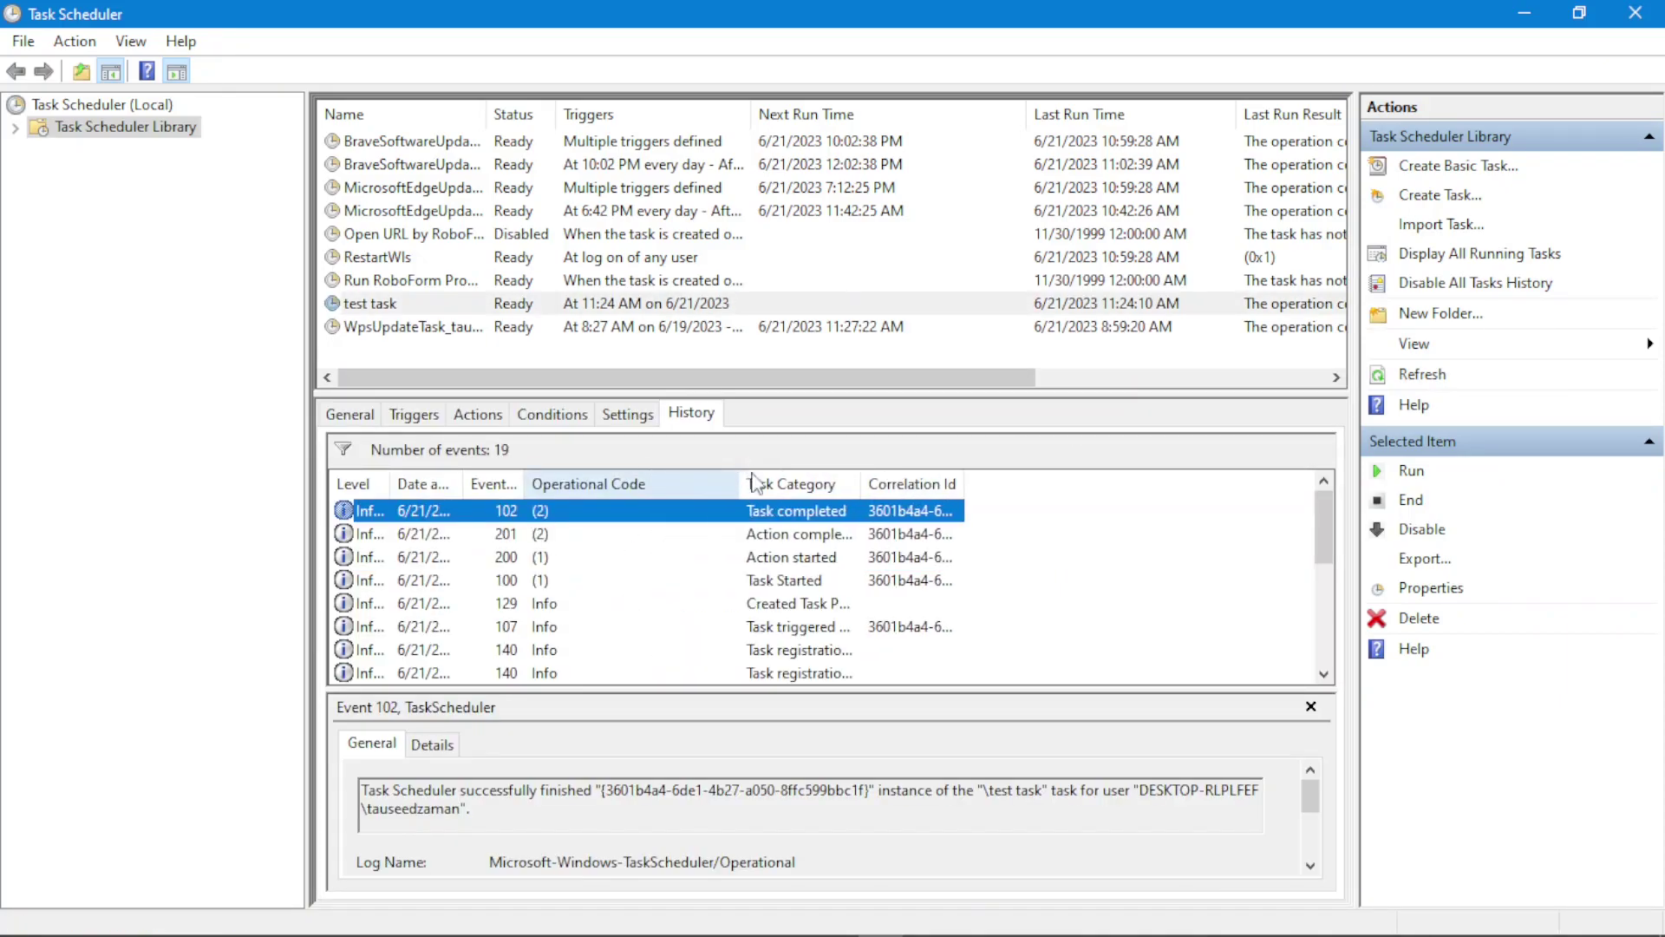
drag(862, 477, 969, 481)
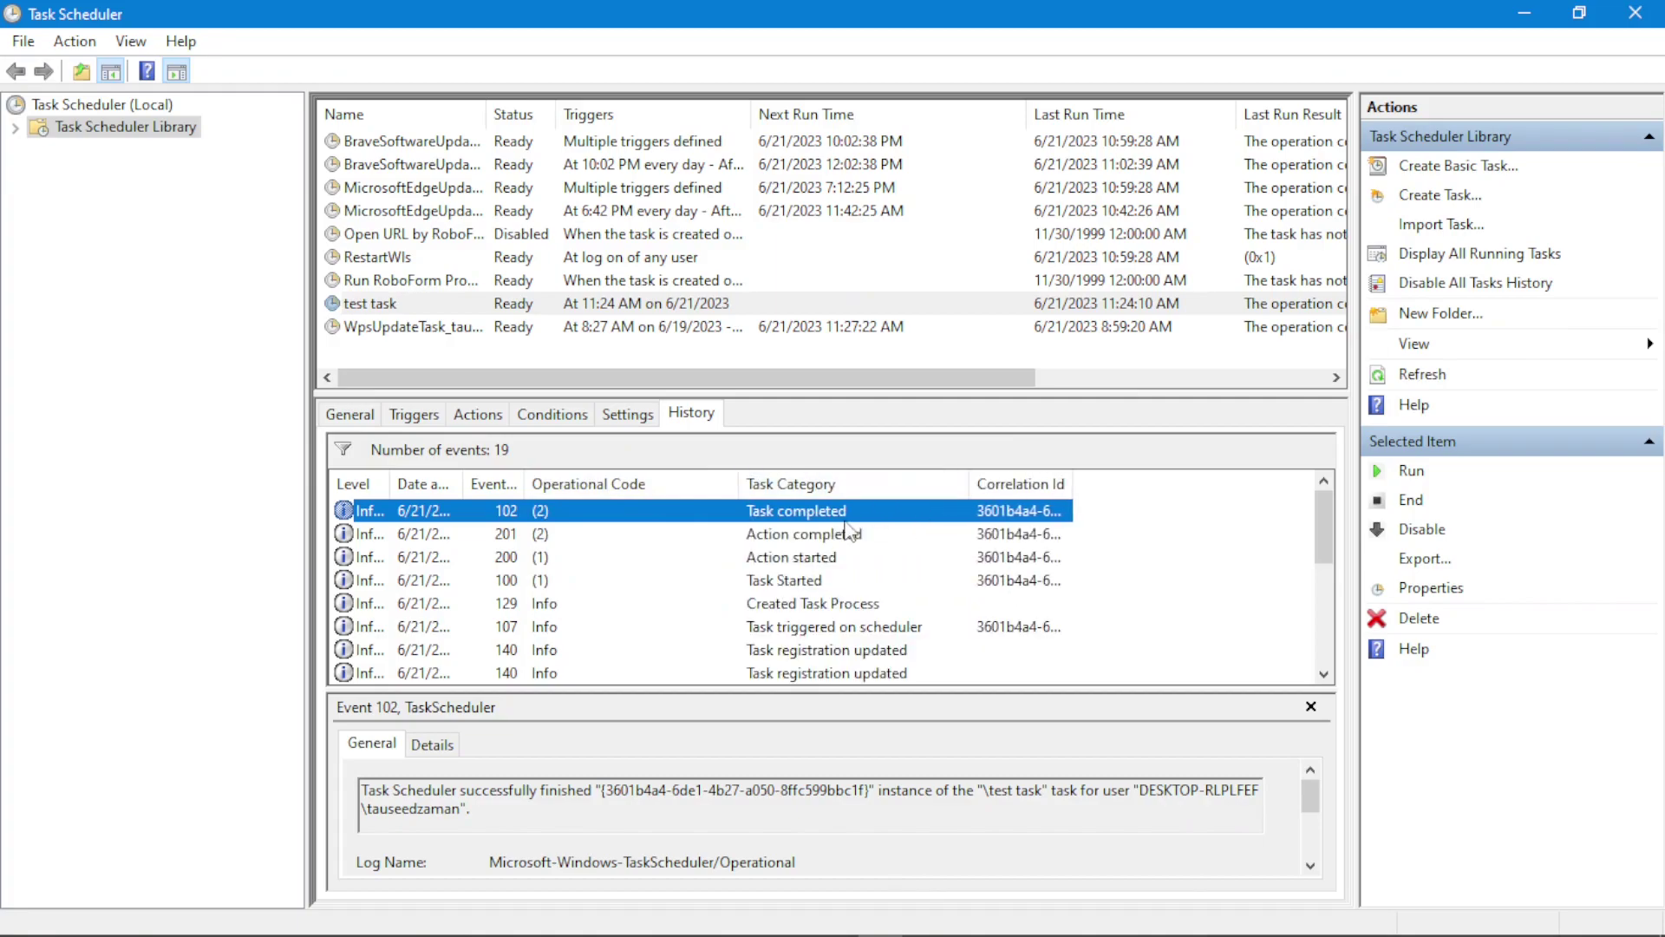
click(1080, 308)
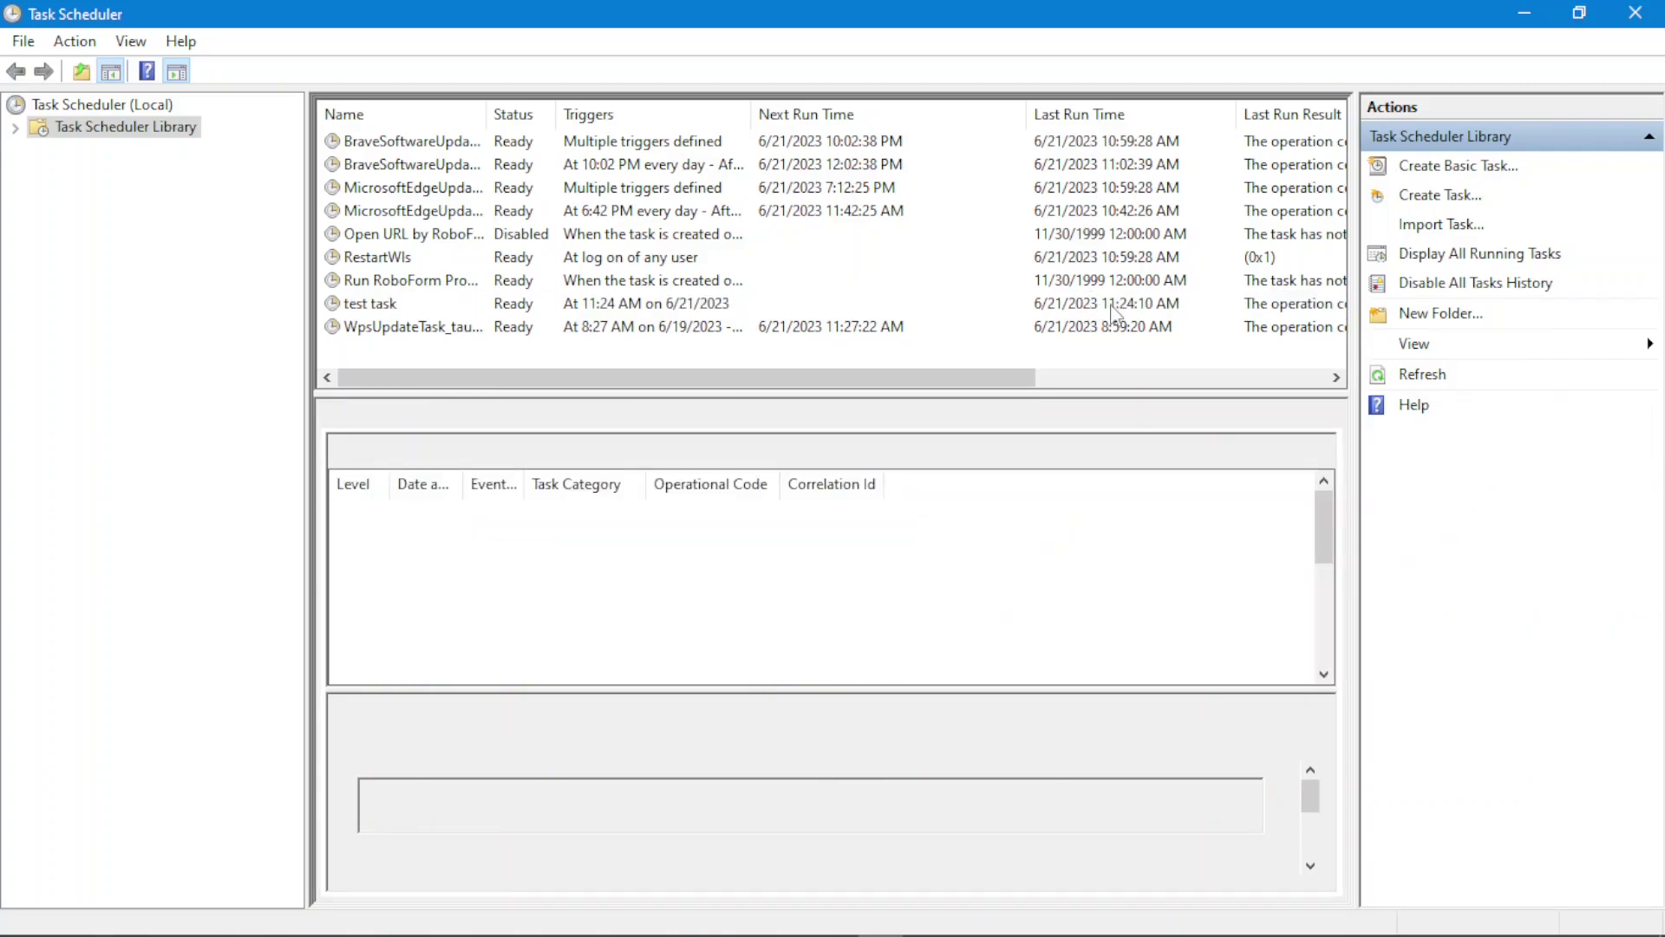
click(1111, 305)
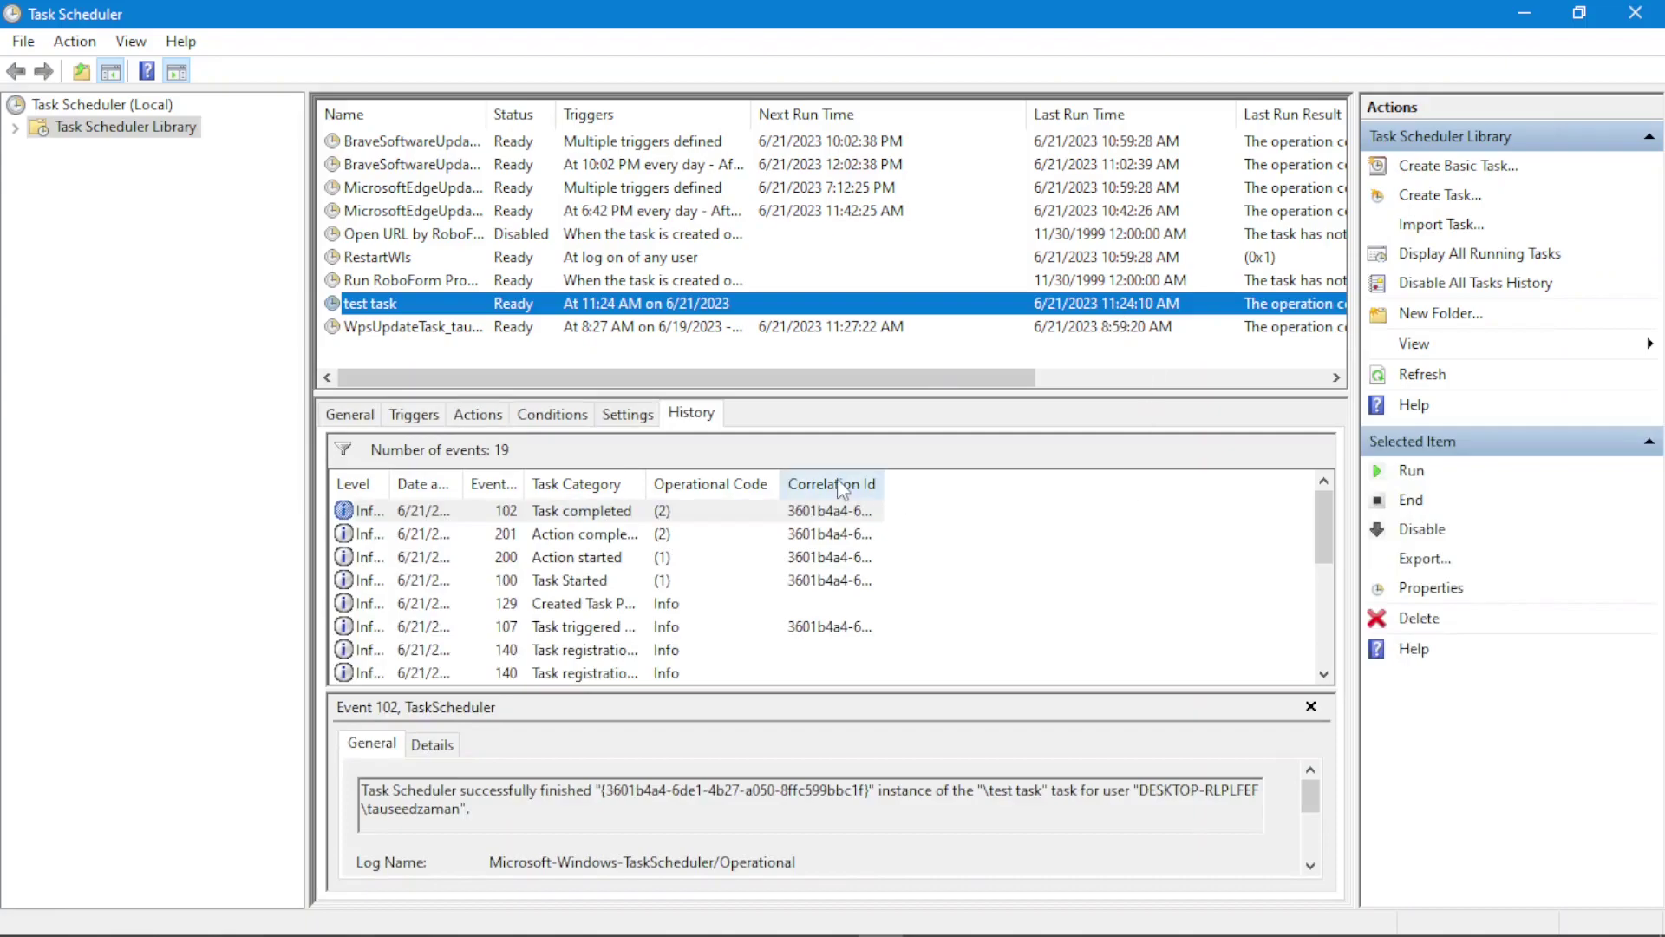
- Switch to Windows PowerShell and list the C:\yt\ps1 folder again with ls
key(alt+Tab)
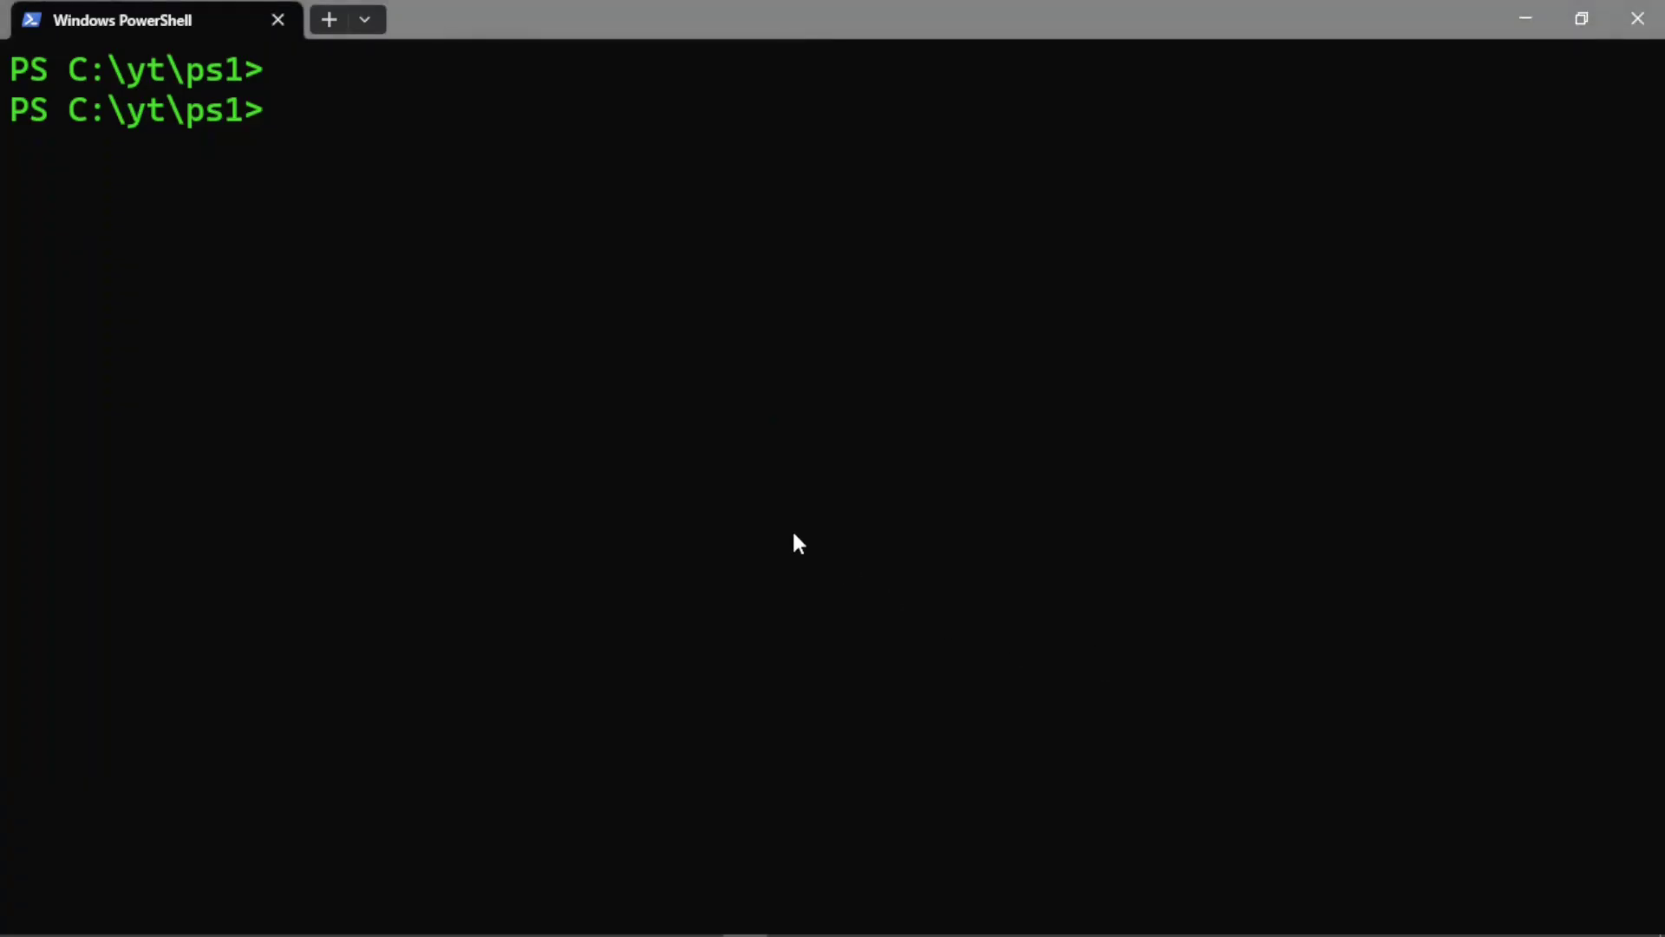
text(ls)
key(Return)
- Return to Task Scheduler, enlarge the event pane, and examine the general information and details of test task's event 102
key(alt+Tab)
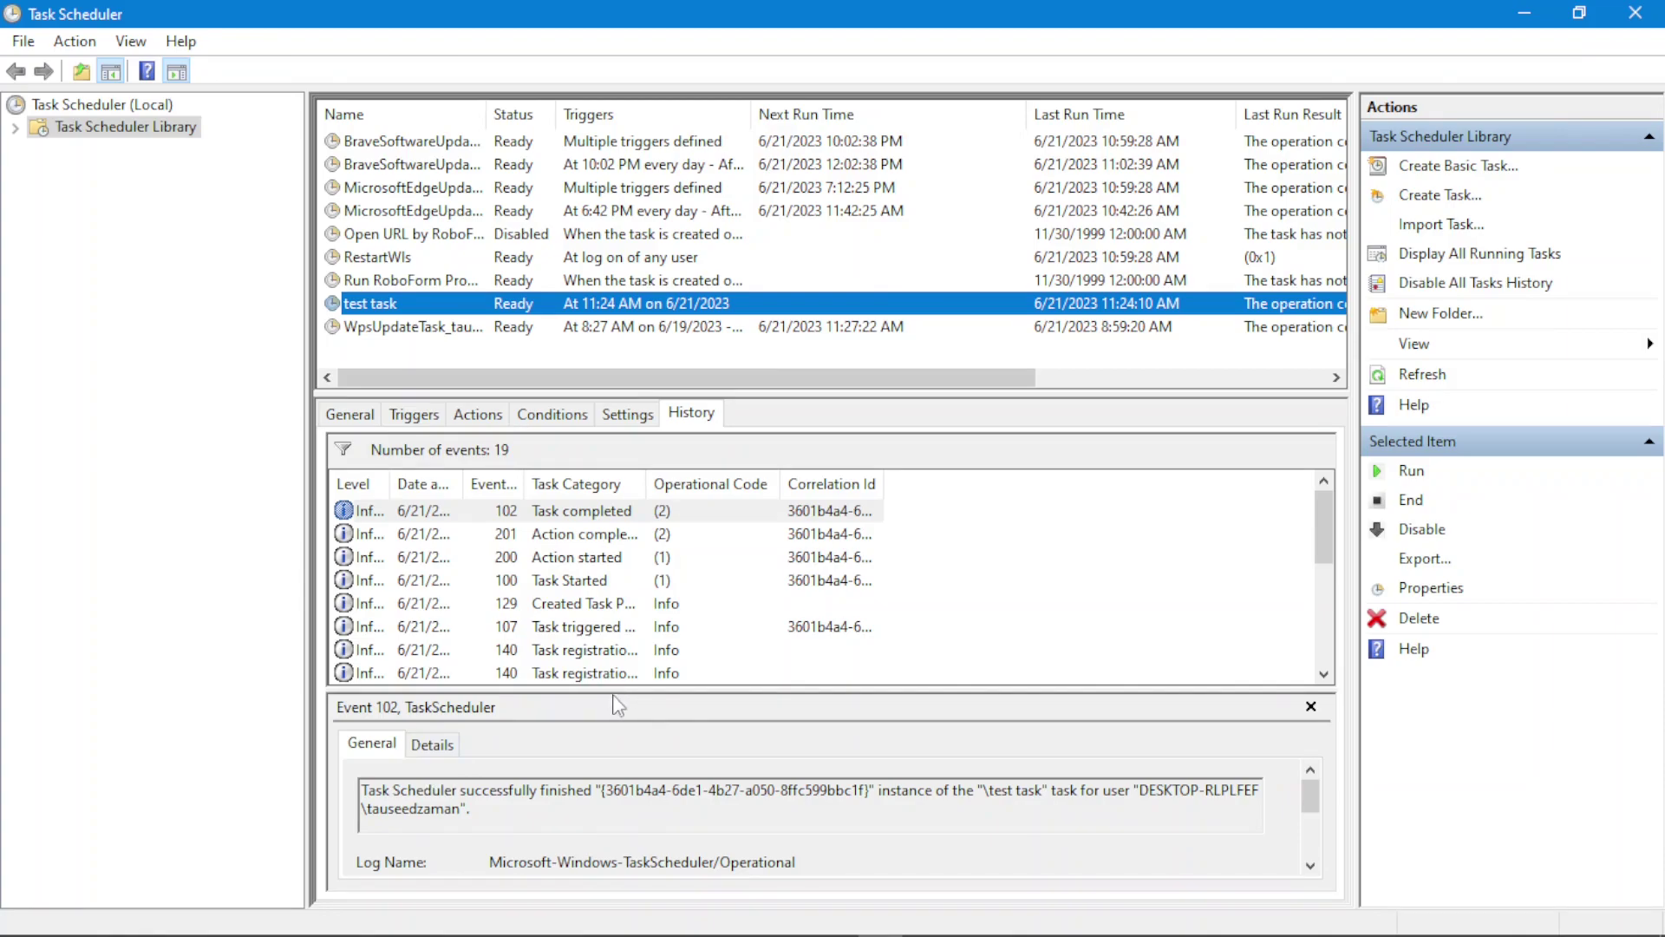
drag(616, 694, 626, 562)
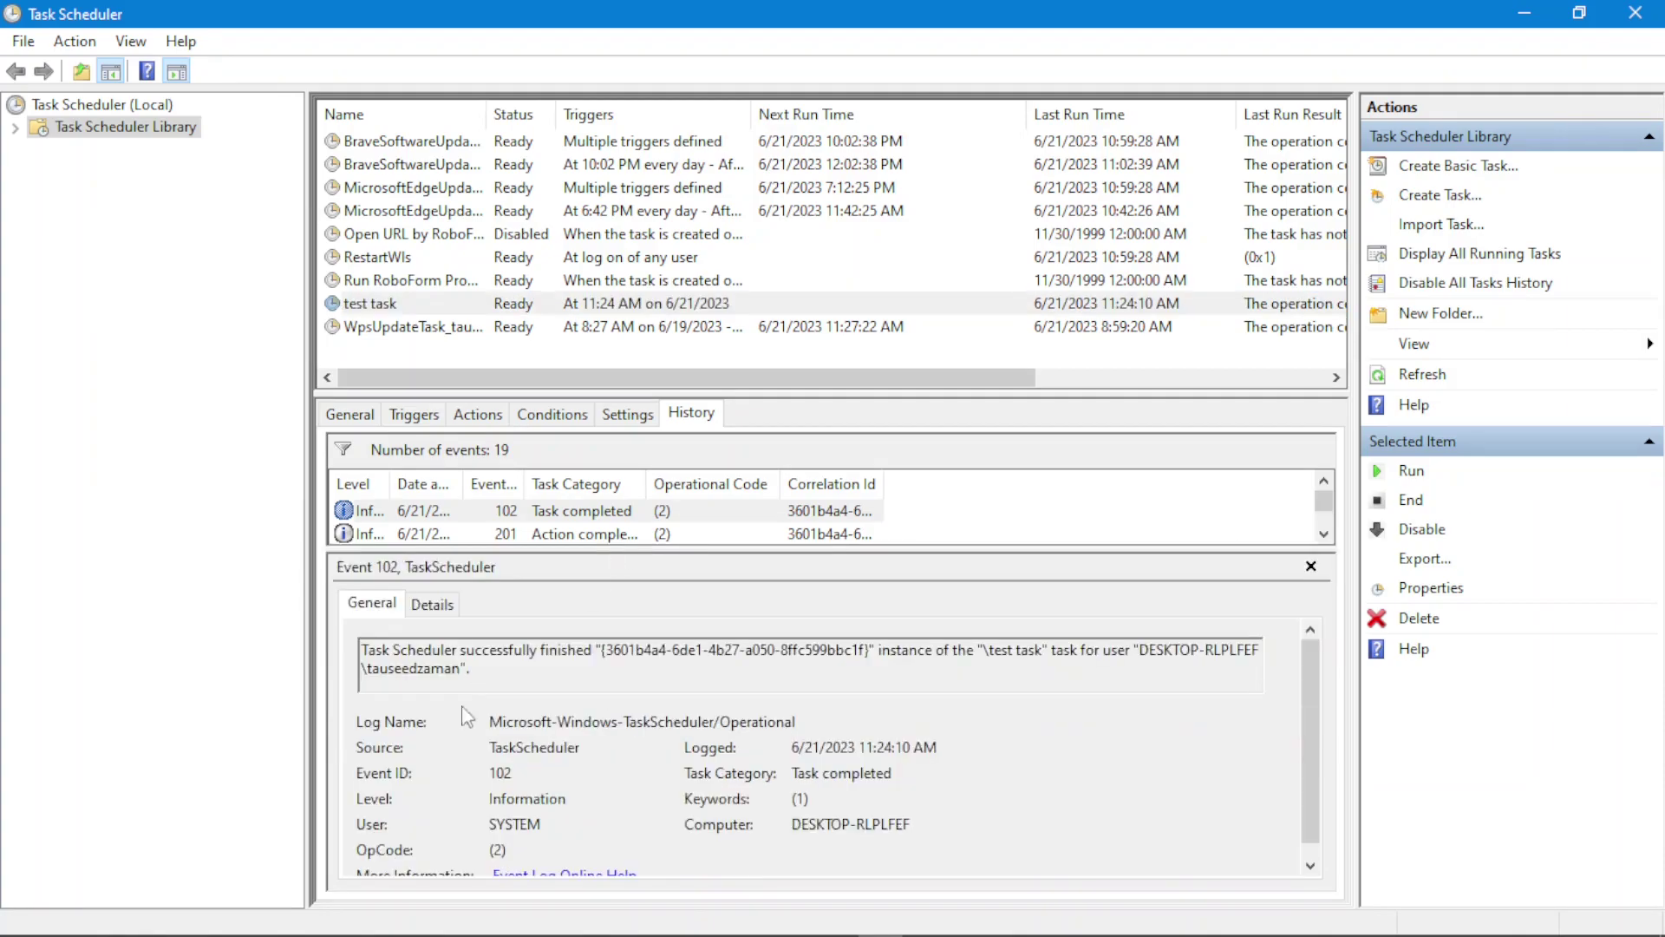
click(430, 605)
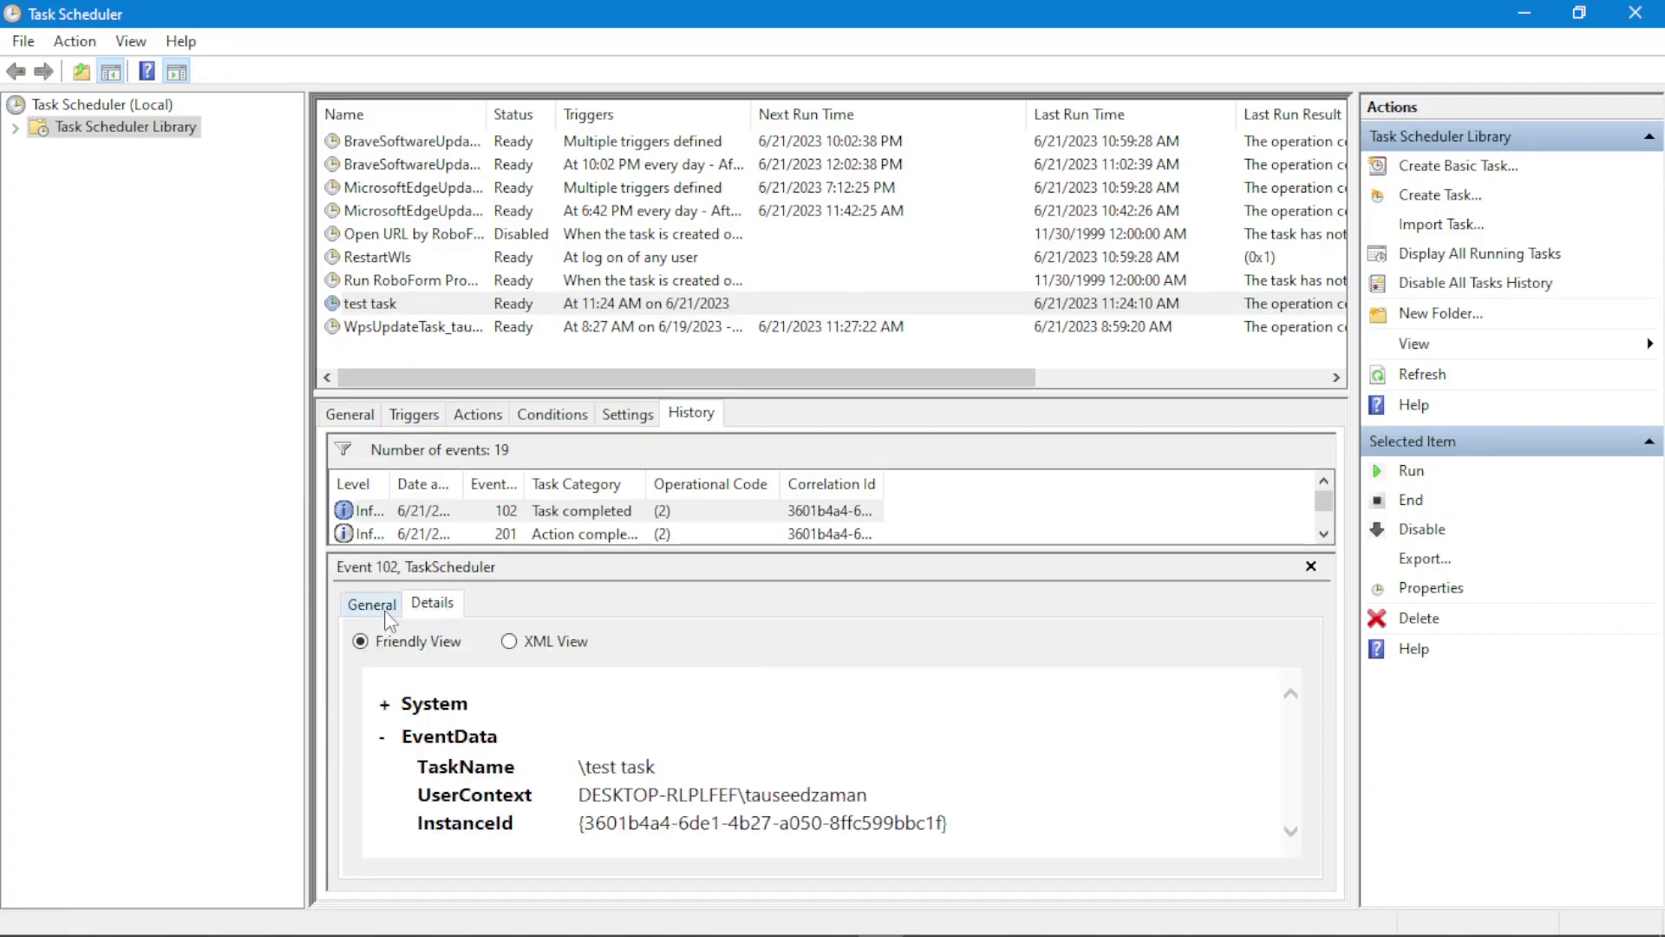
click(386, 609)
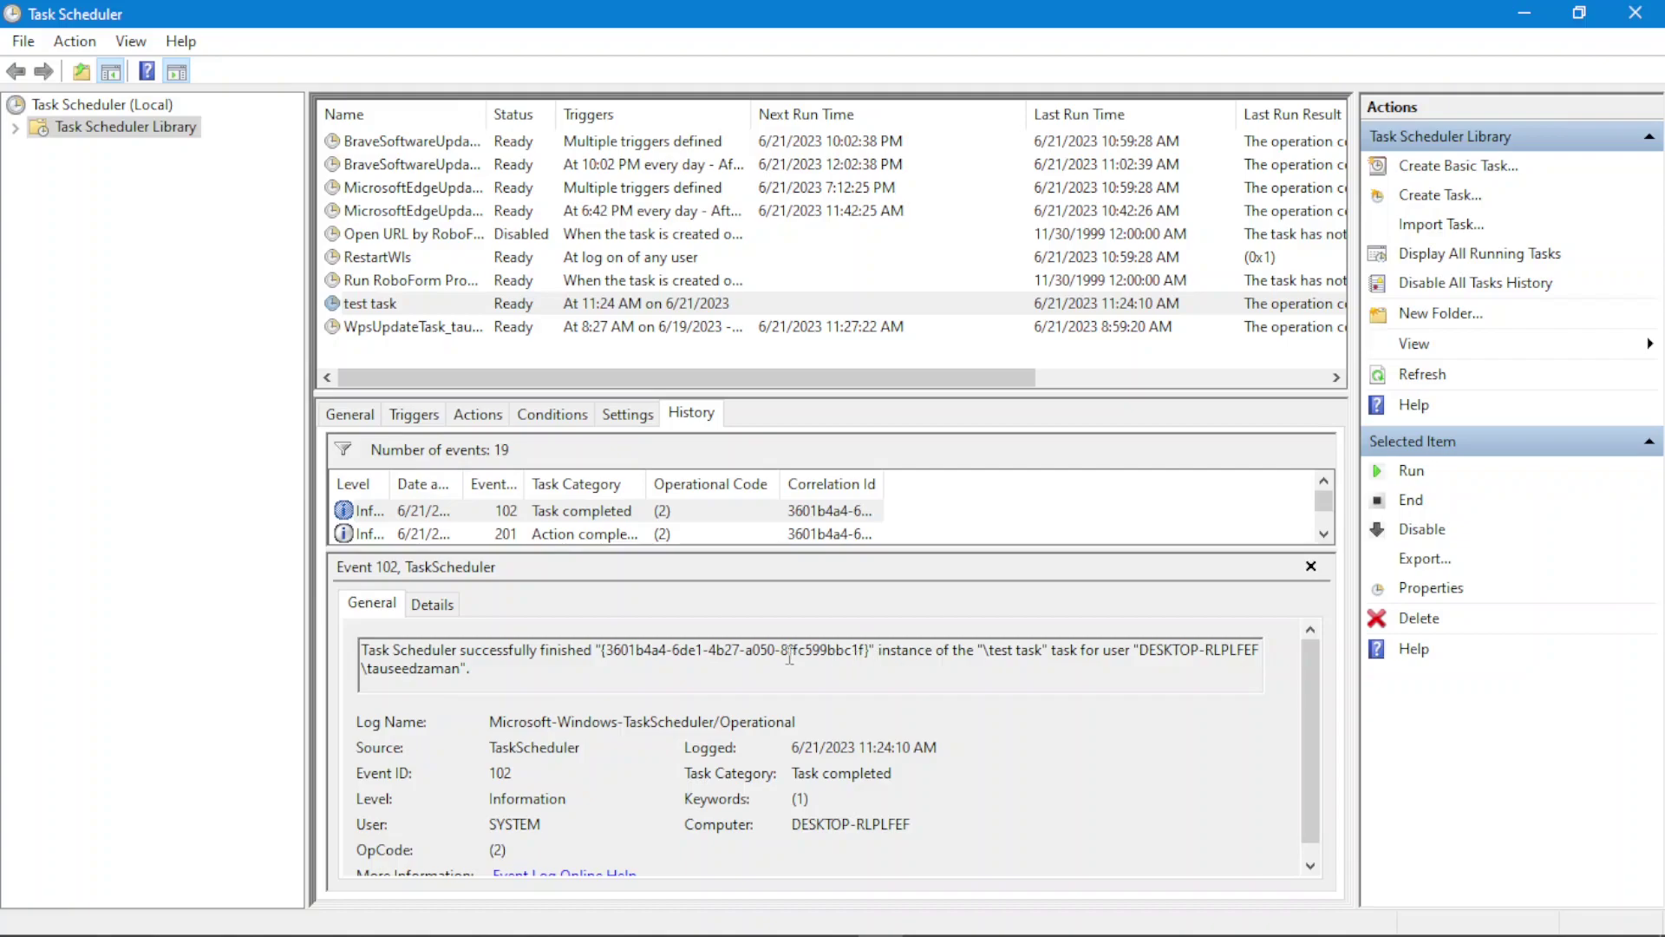
drag(789, 655, 865, 643)
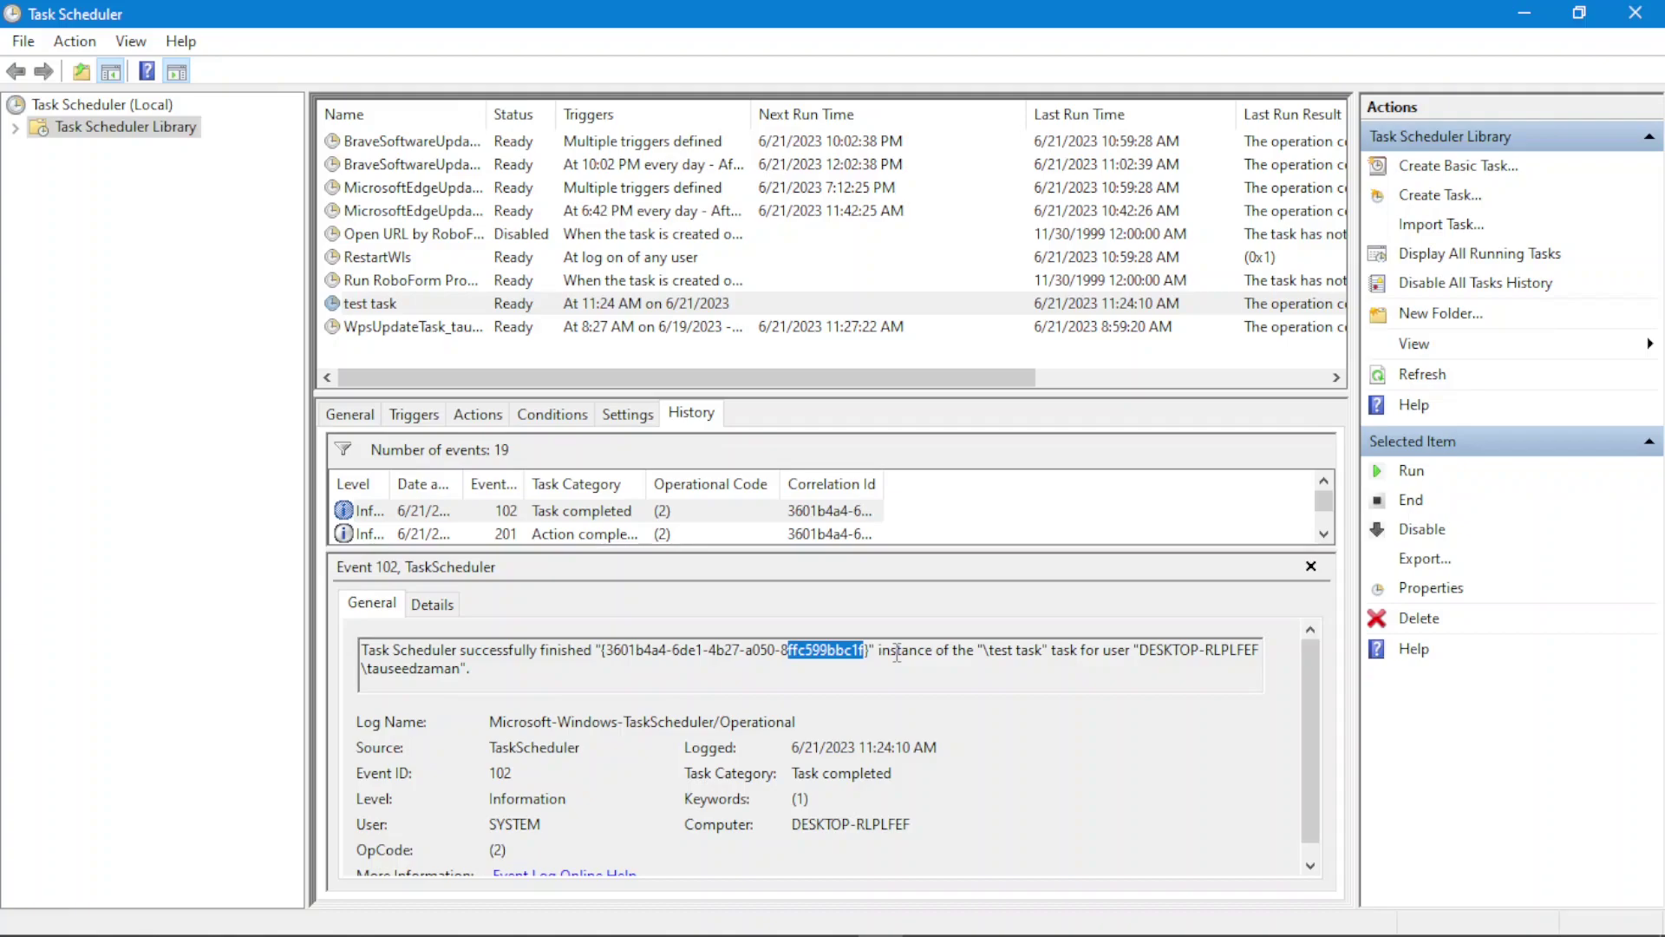
drag(878, 651, 1018, 651)
click(1016, 650)
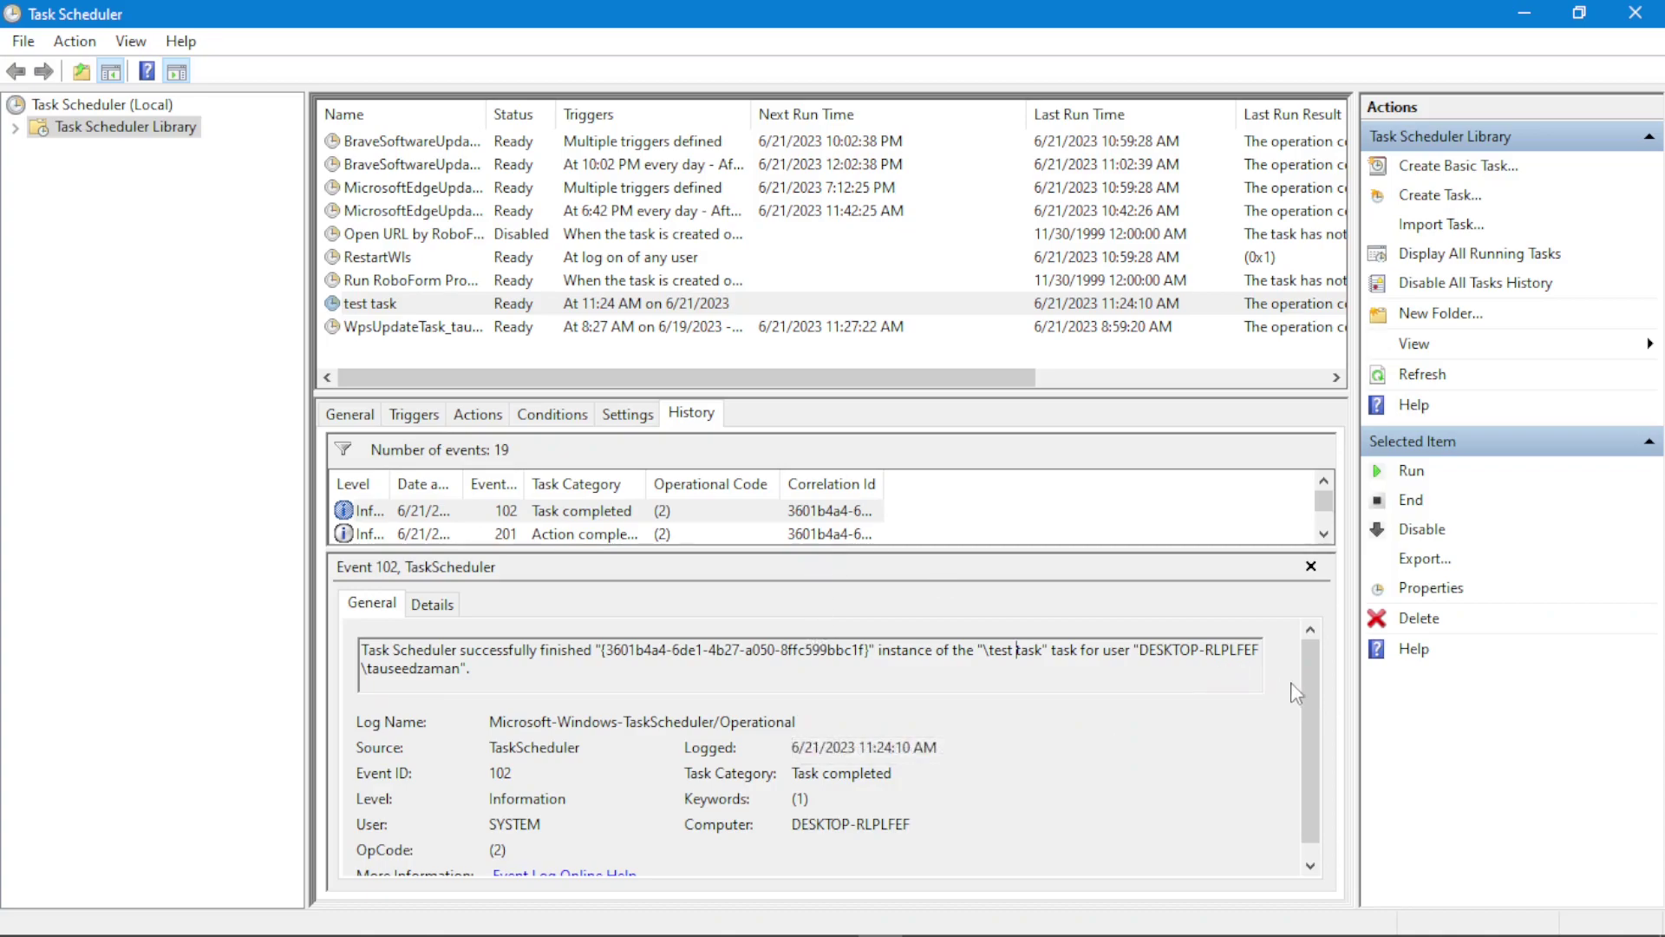
scroll(1301, 694, down, 1)
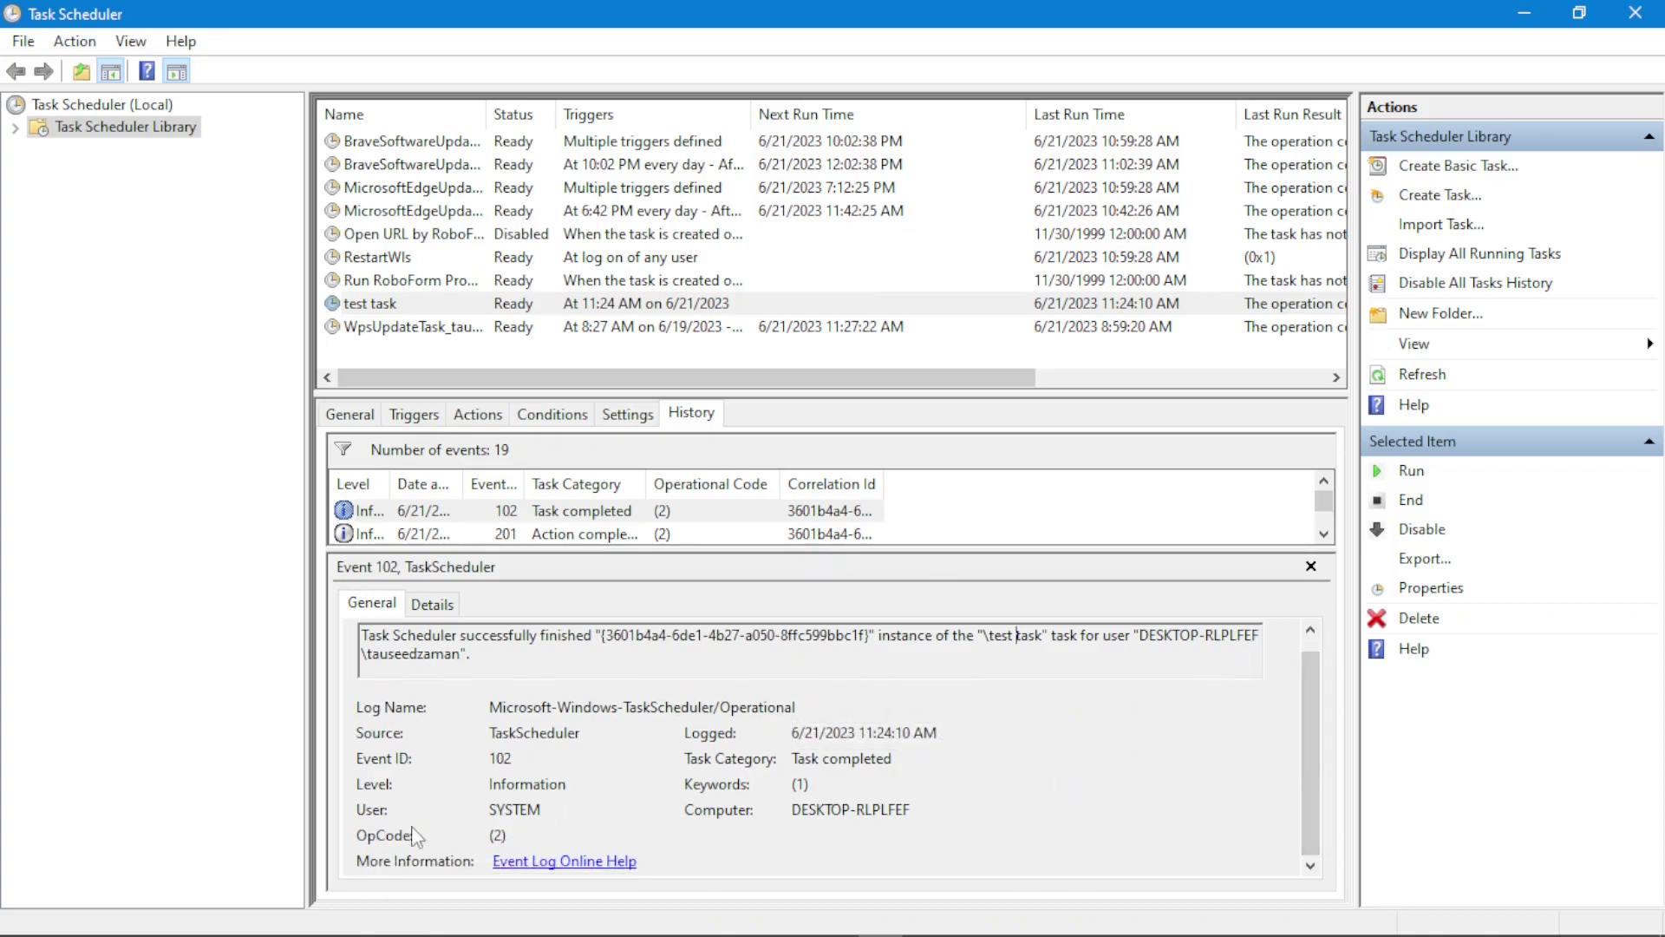
double_click(492, 757)
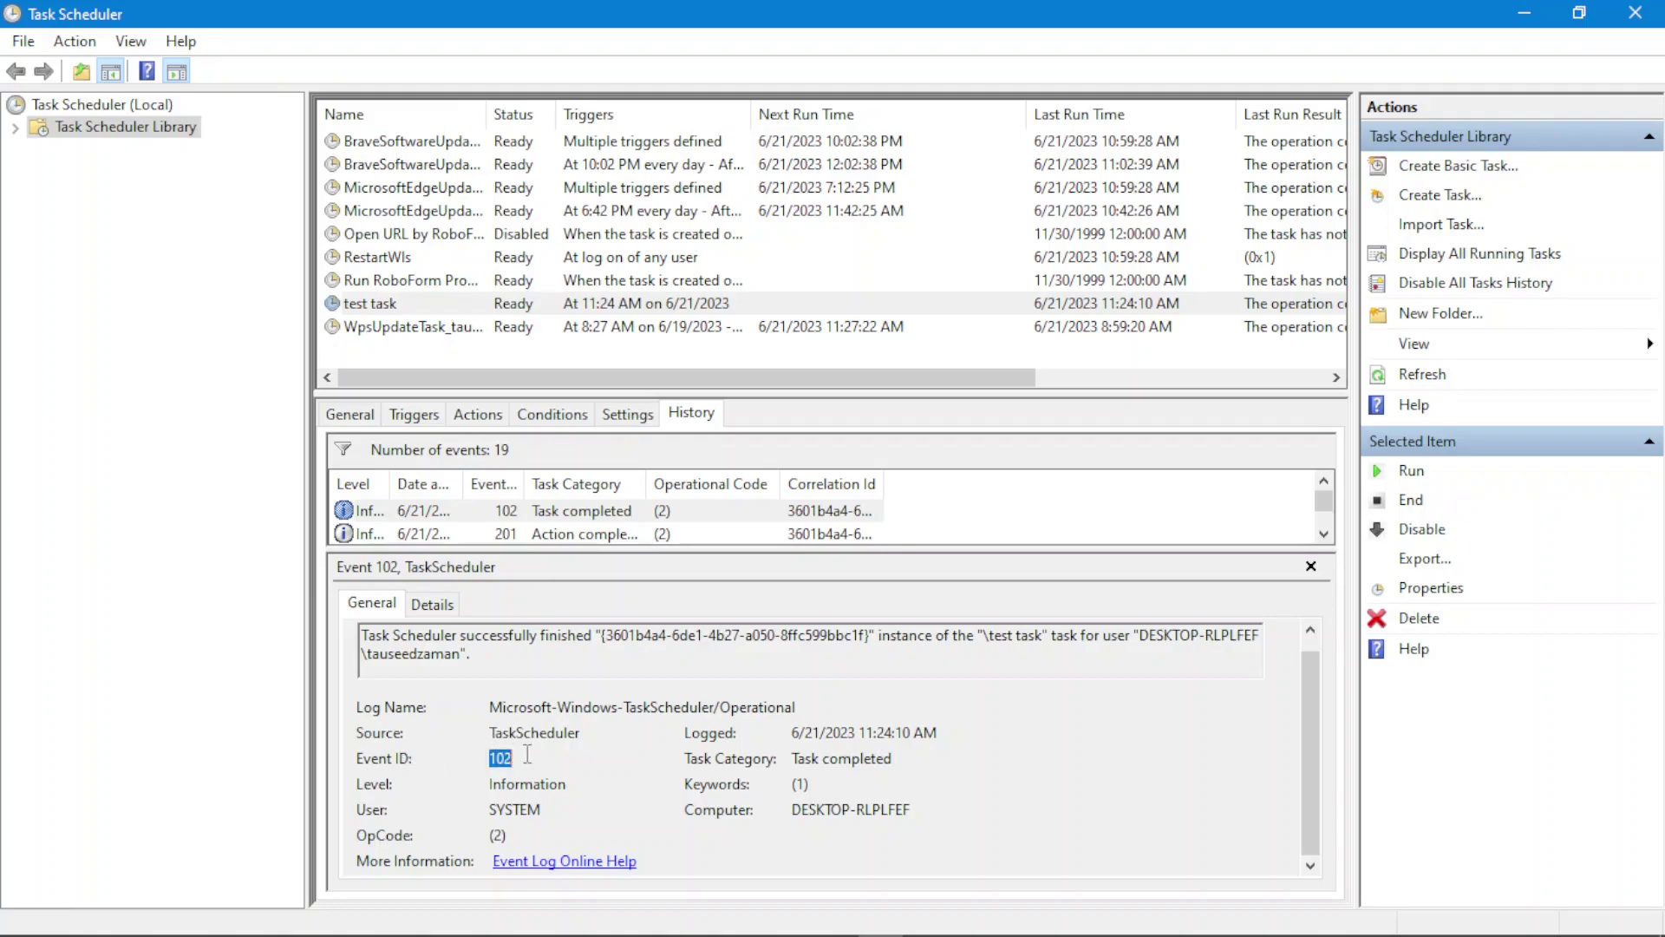